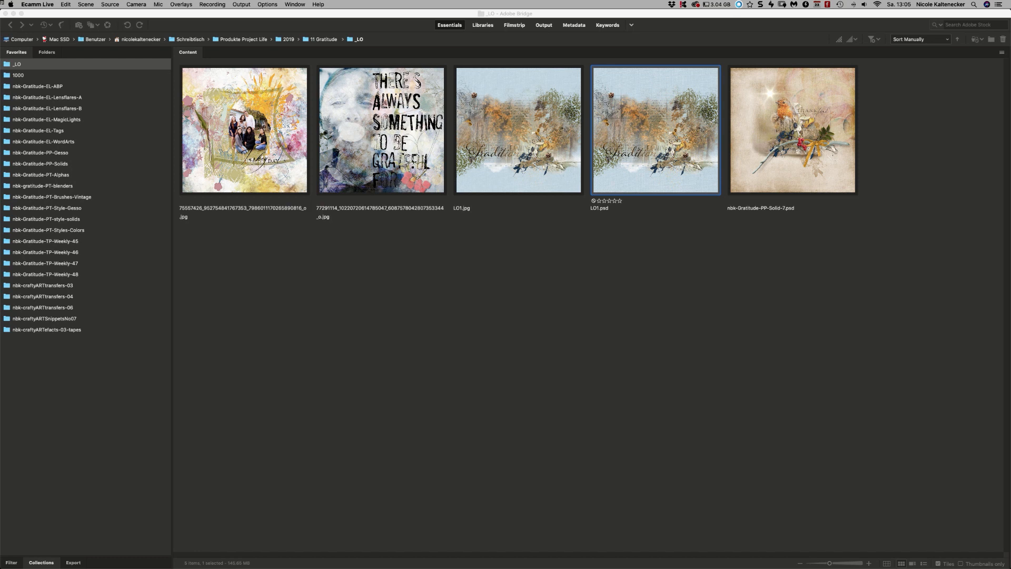
Step: Preview the LO1.psd and nbk-Gratitude-PP-Solid-7.psd layouts at full screen, then clear the selection
key("space")
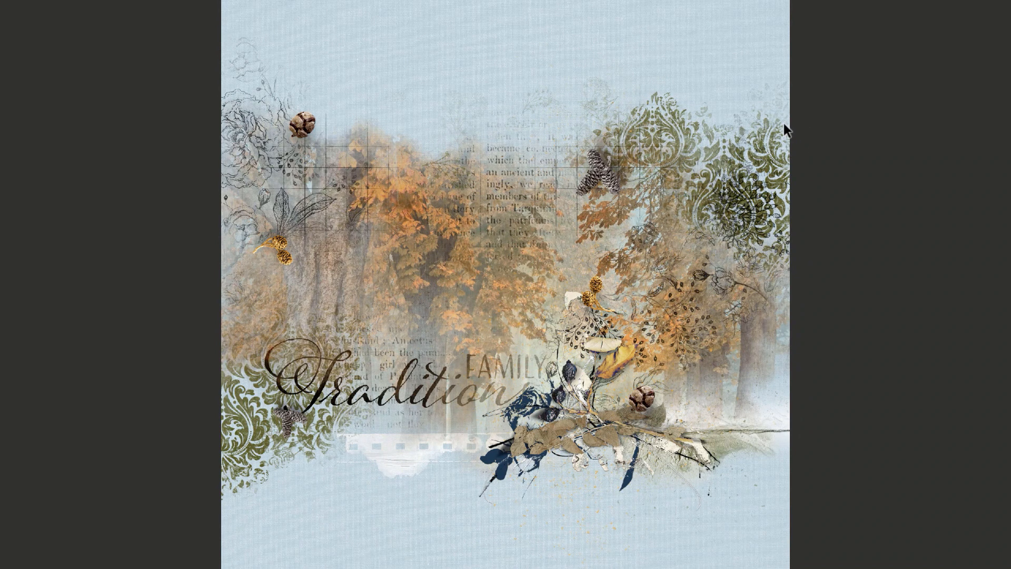
key("space")
left_click(790, 142)
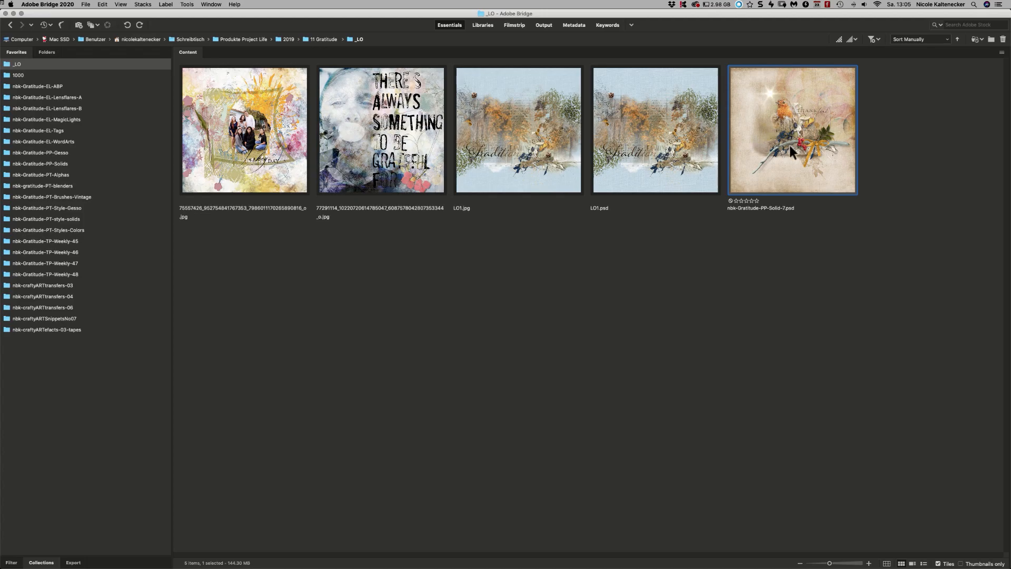
key("space")
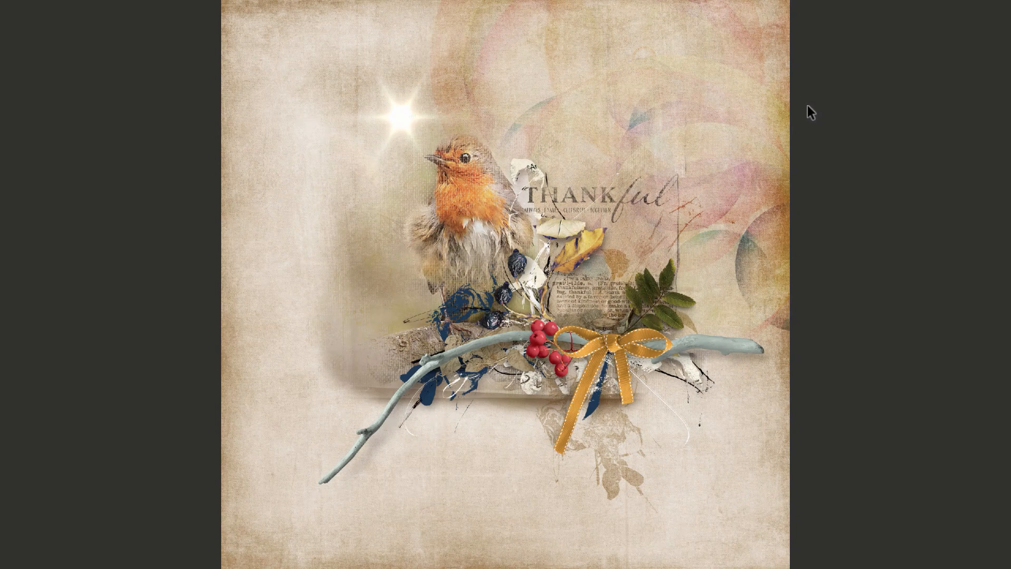
scroll(807, 108, "up", 3)
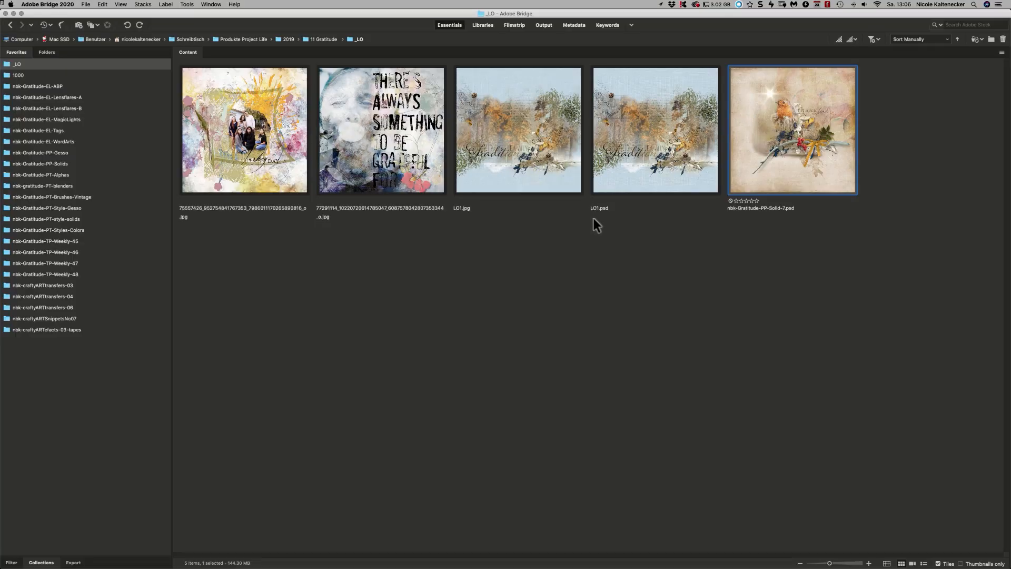
left_click(745, 269)
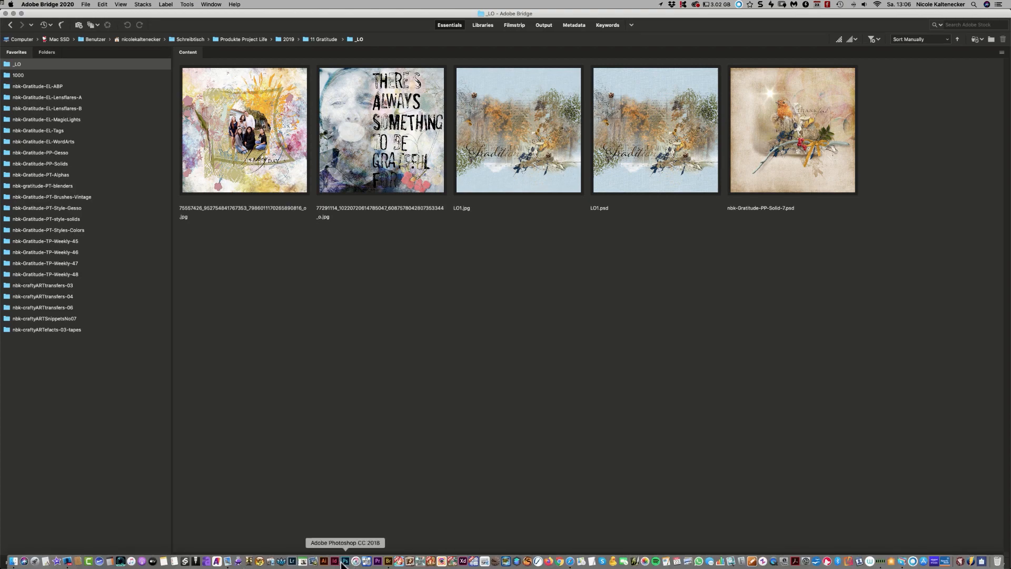
Step: Switch to Photoshop, shrink the finished bird layout, and close the paper-piece, ribbon and craftyARTSnippetsNo07-4 images without saving
left_click(345, 561)
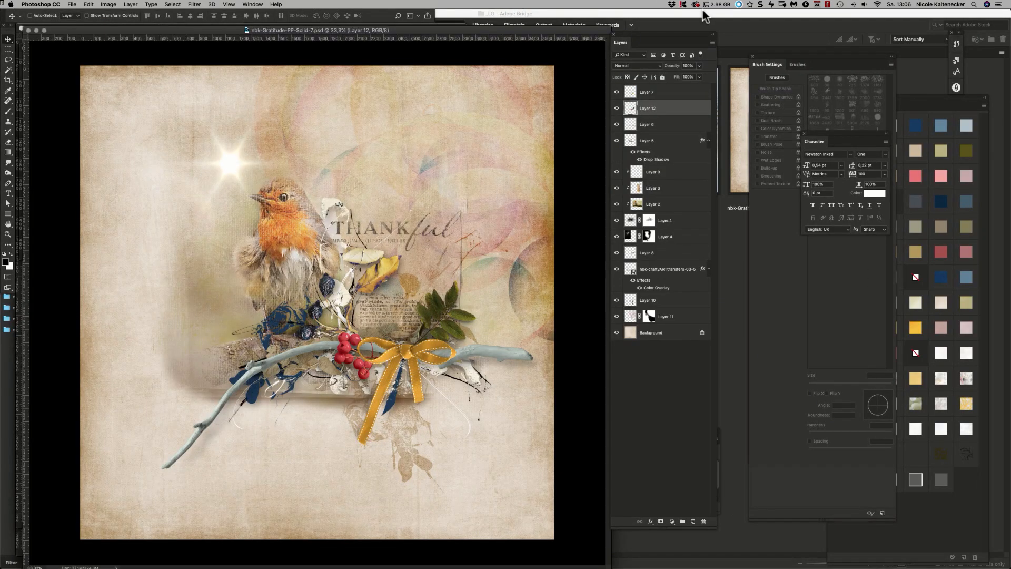
key("super+minus")
key("super+minus")
left_click(294, 87)
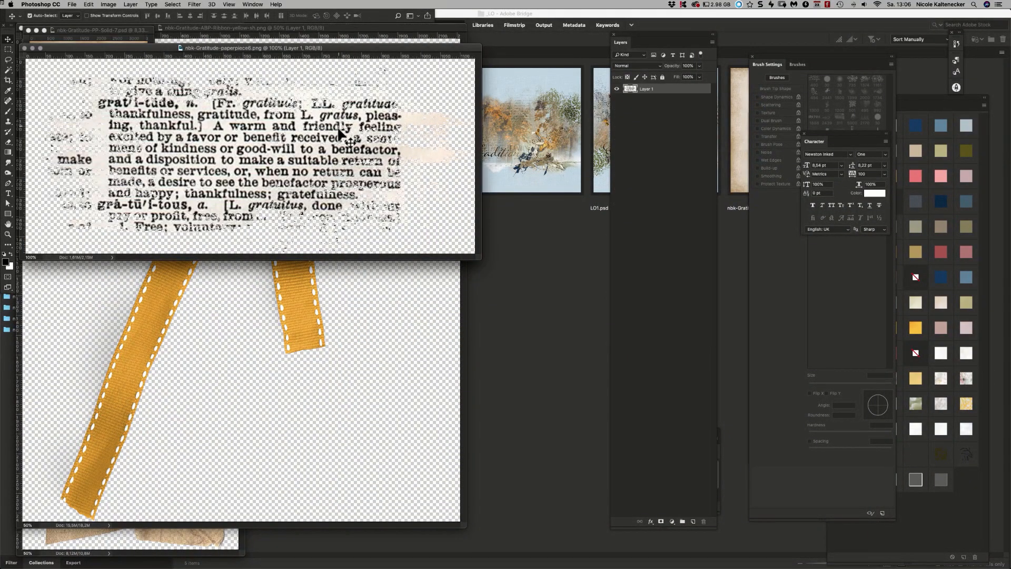
key("super+w")
left_click(291, 247)
key("super+w")
left_click(219, 269)
key("super+w")
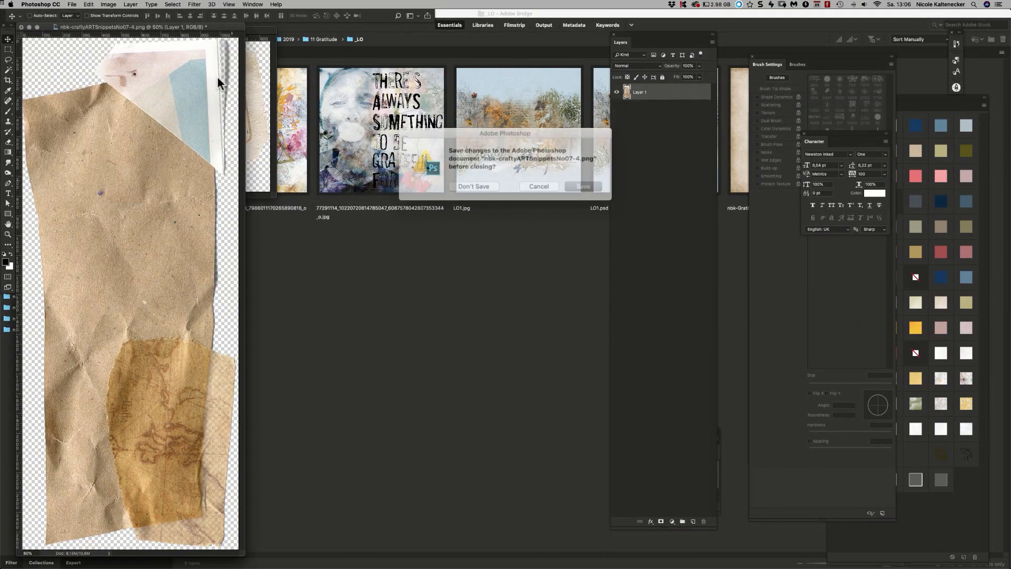
left_click(479, 182)
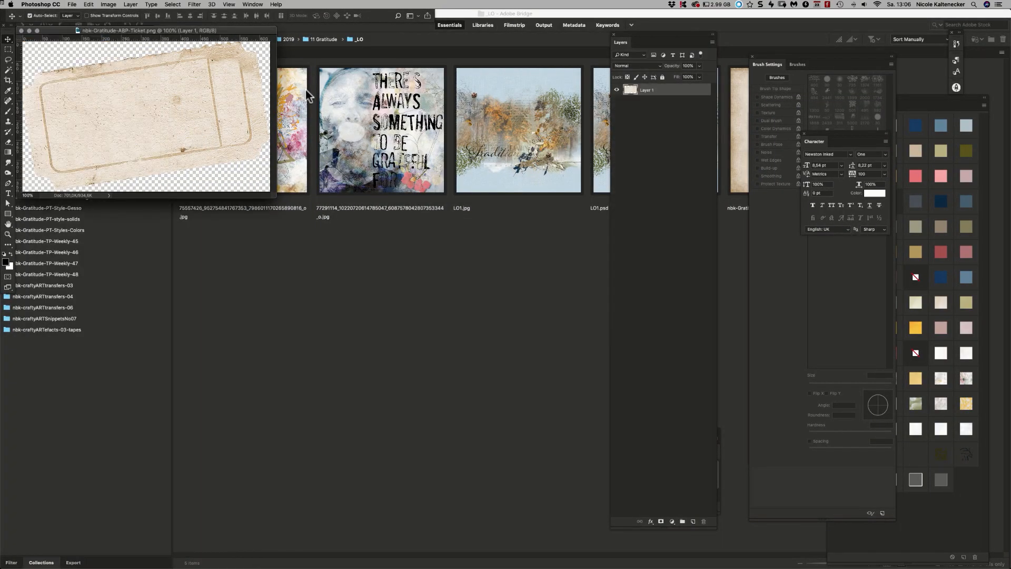
Step: Return to Bridge and open nbk-Gratitude-PP-Solid-7.jpg from the nbk-Gratitude-PP-Solids folder in Photoshop
left_click(228, 286)
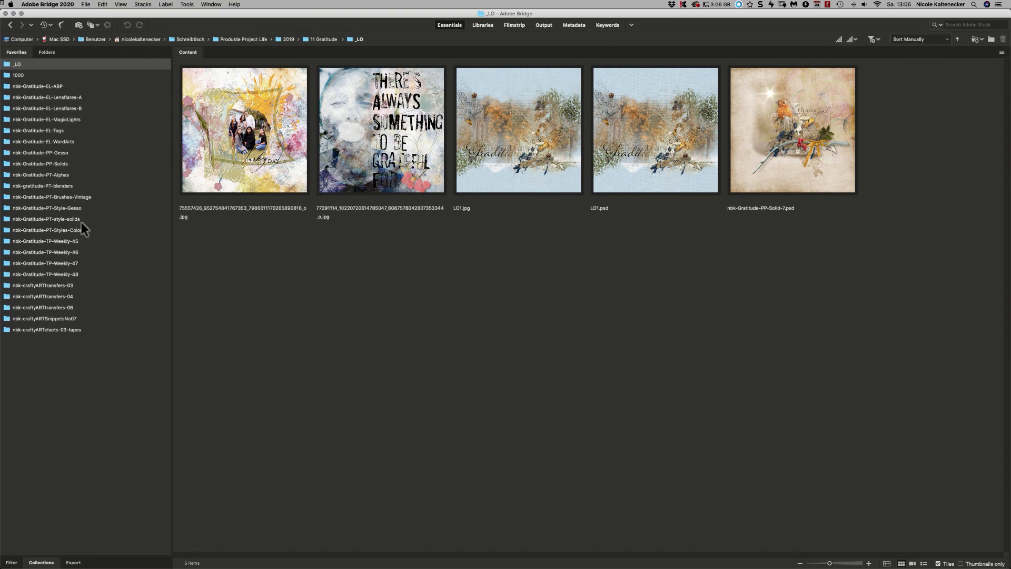
left_click(65, 163)
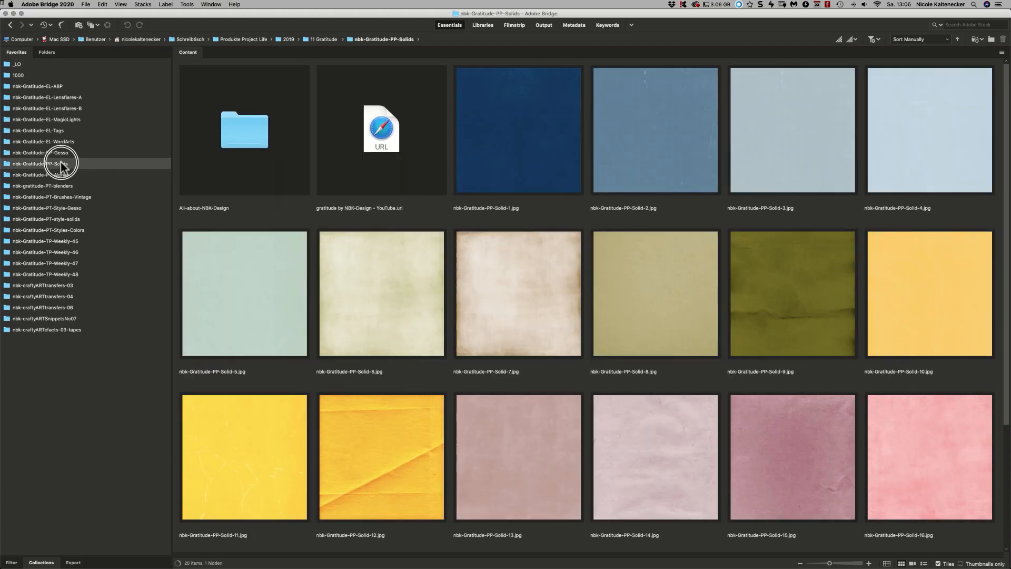
left_click(523, 297)
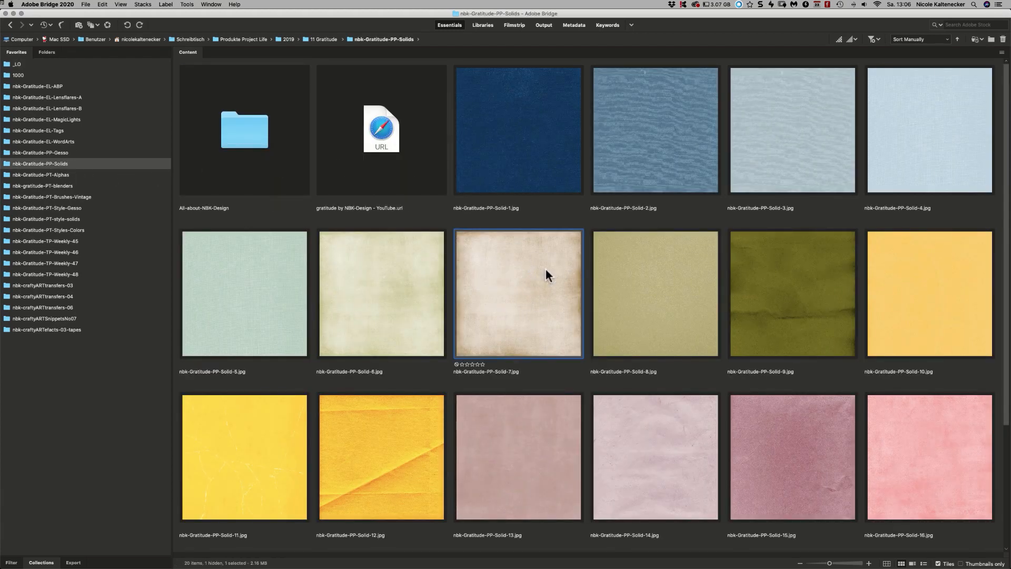
double_click(545, 268)
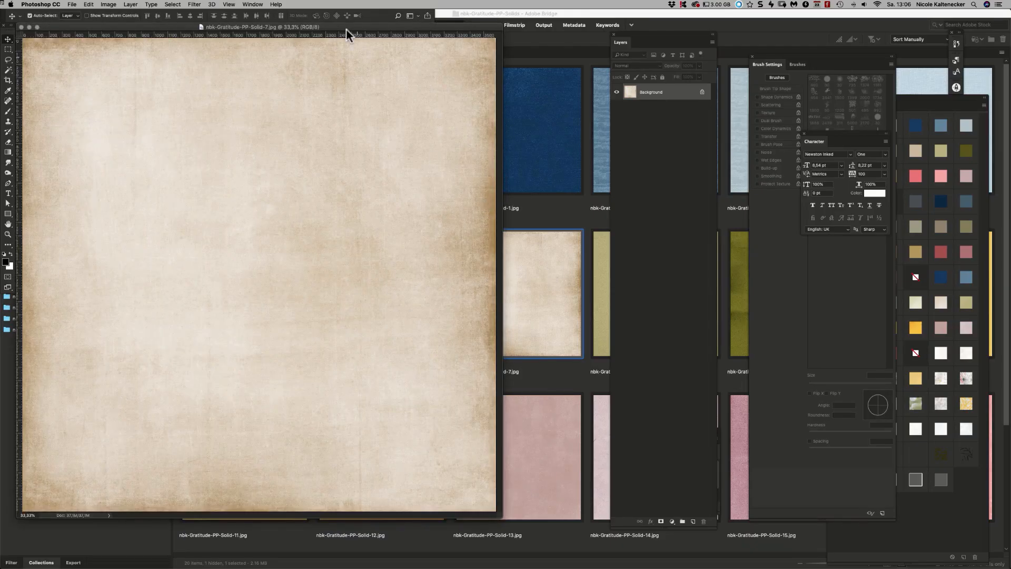
Step: Enlarge and reposition the blank paper's document window, and move the Layers panel away from it
left_click_drag(377, 27, 404, 34)
left_click_drag(526, 523, 570, 555)
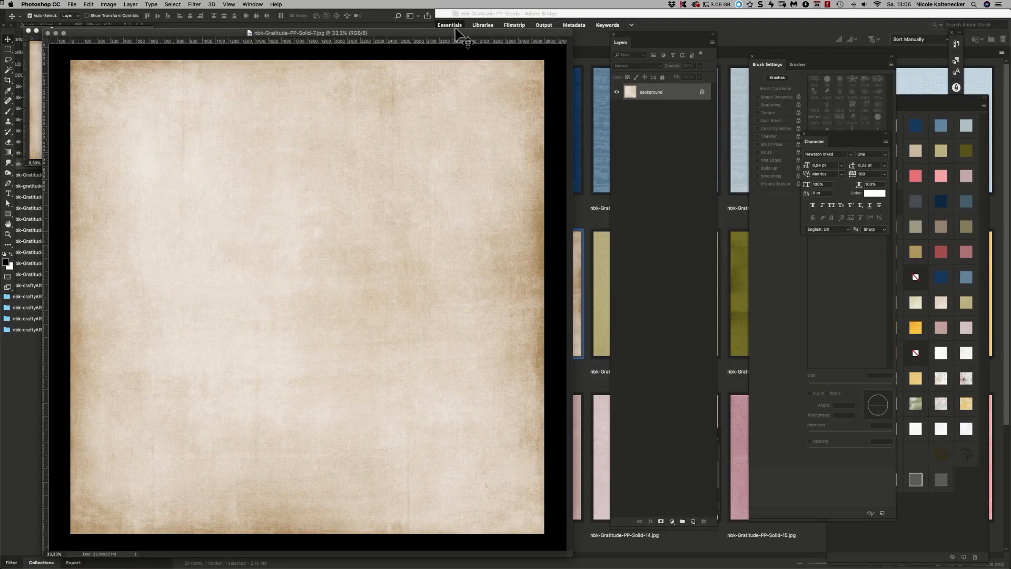
left_click_drag(454, 33, 456, 30)
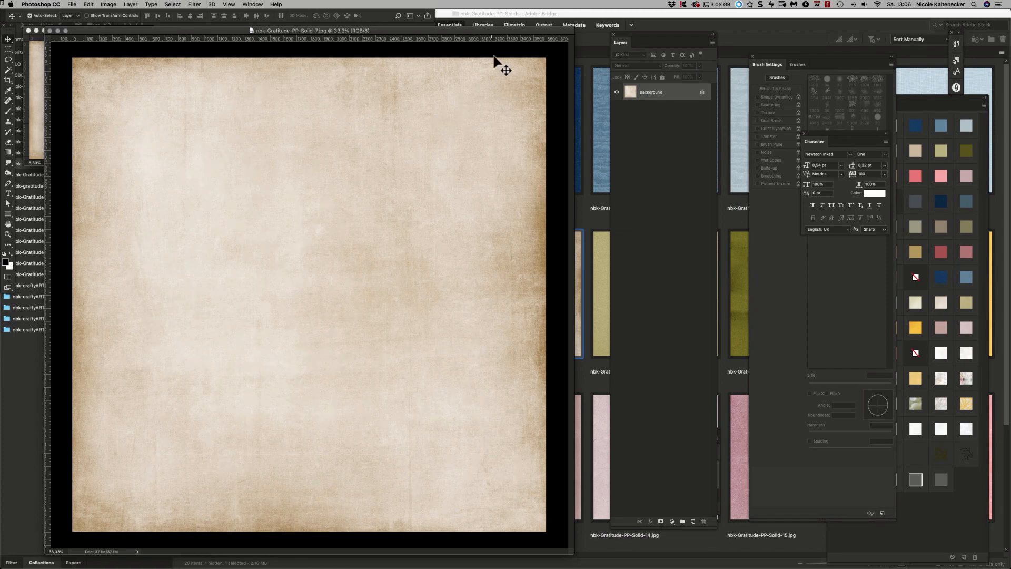
left_click_drag(482, 32, 486, 29)
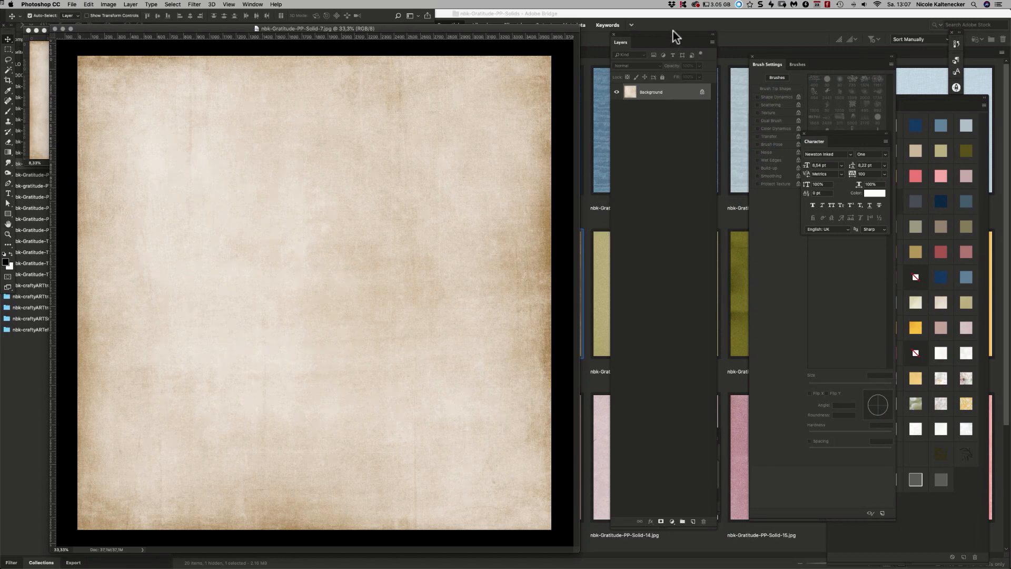
left_click_drag(673, 30, 770, 30)
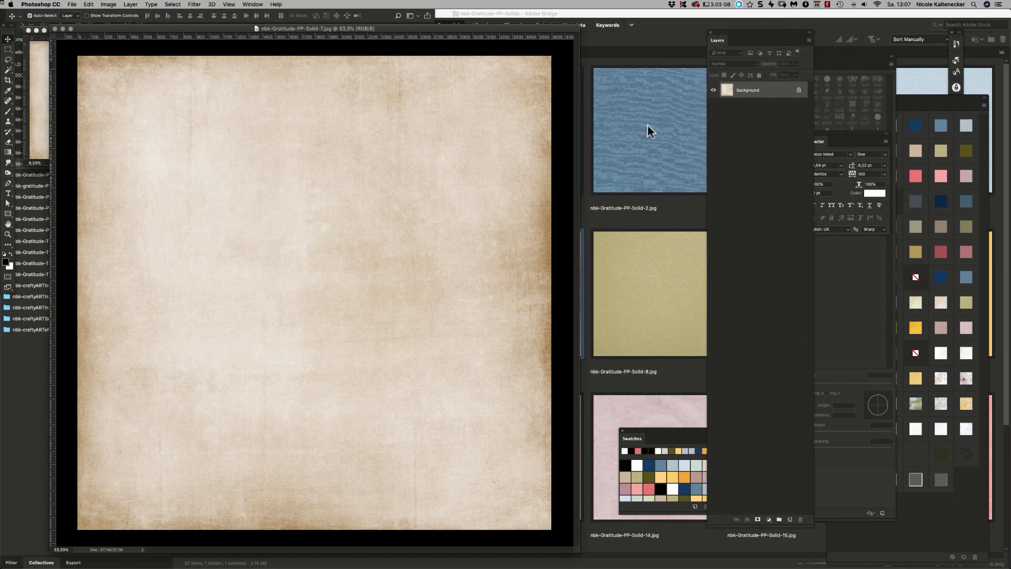
Step: Switch to Bridge and preview nbk-Gratitude-PT-Blender.jpg in the nbk-gratitude-PT-blenders folder
left_click(619, 219)
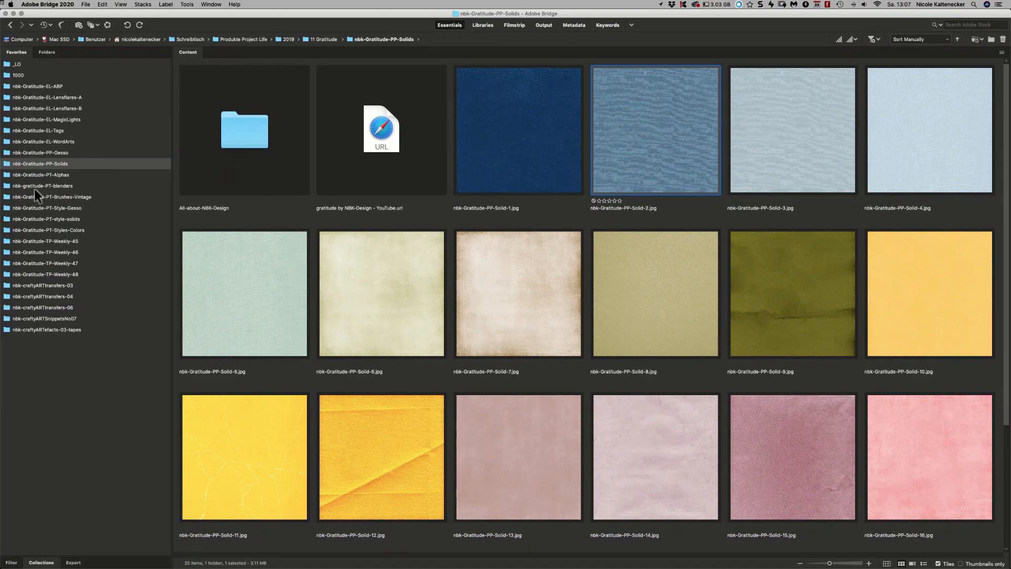
left_click(56, 185)
left_click(669, 138)
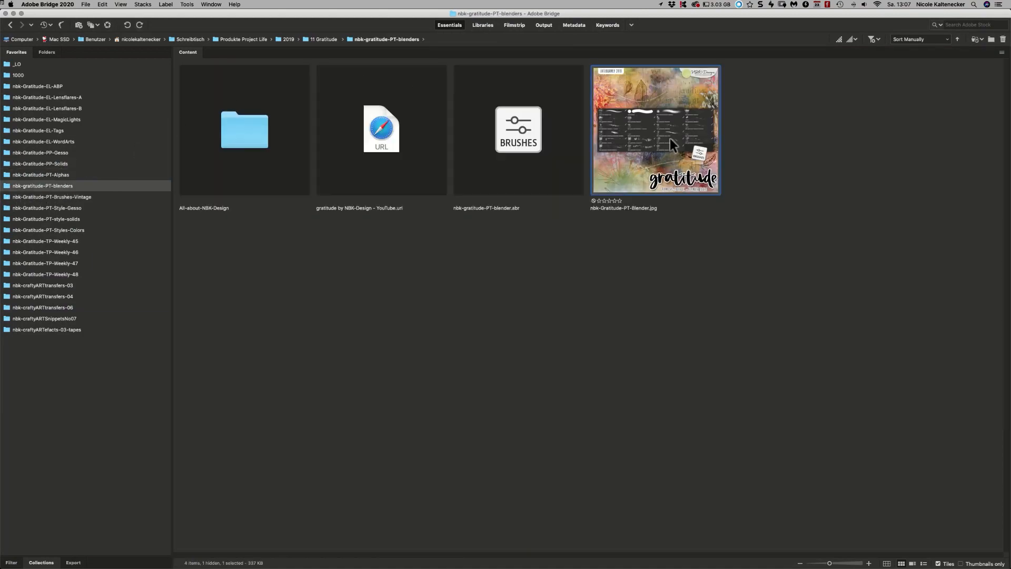
key("space")
key("space")
left_click(519, 246)
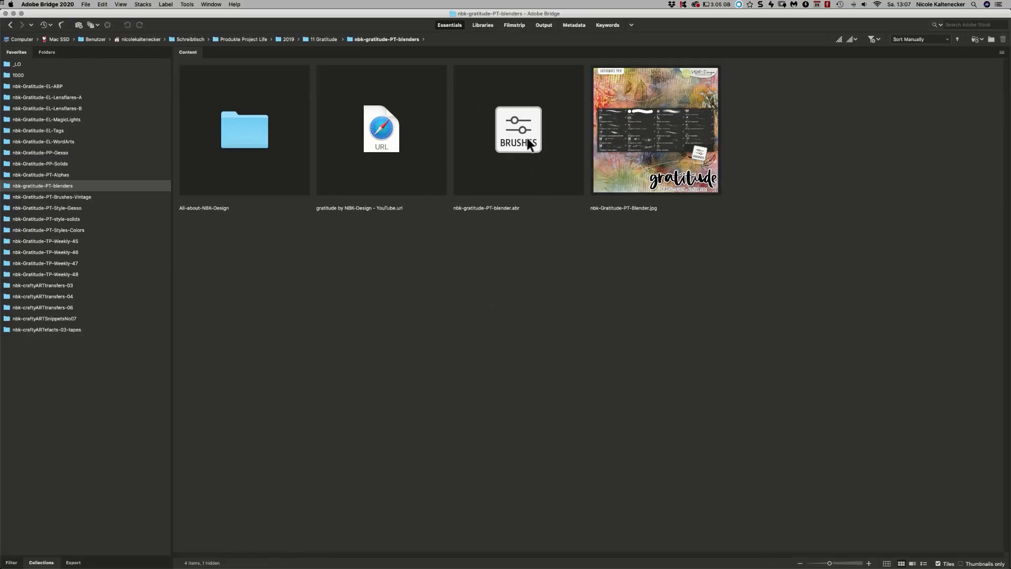
left_click(523, 244)
left_click(530, 268)
Step: Switch to Photoshop and arrange the blank paper and the small finished layout windows, keeping the blank paper active
mouse_move(387, 566)
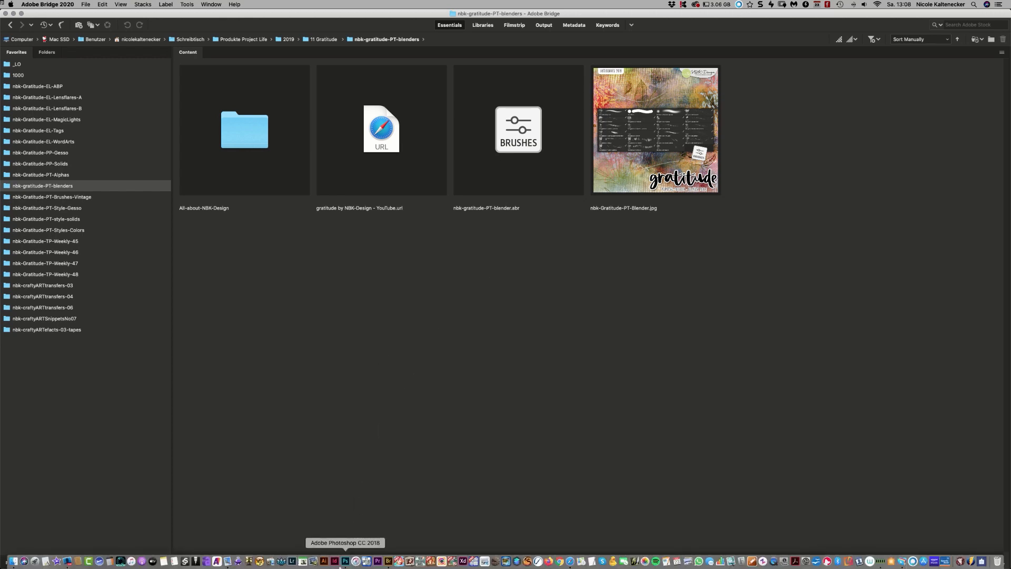
left_click(345, 562)
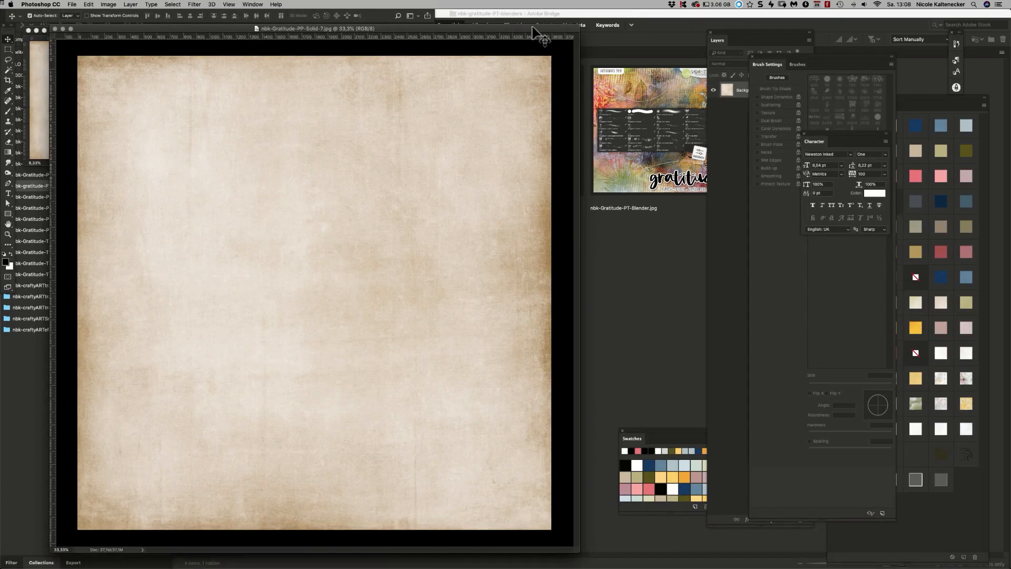
left_click_drag(536, 26, 563, 39)
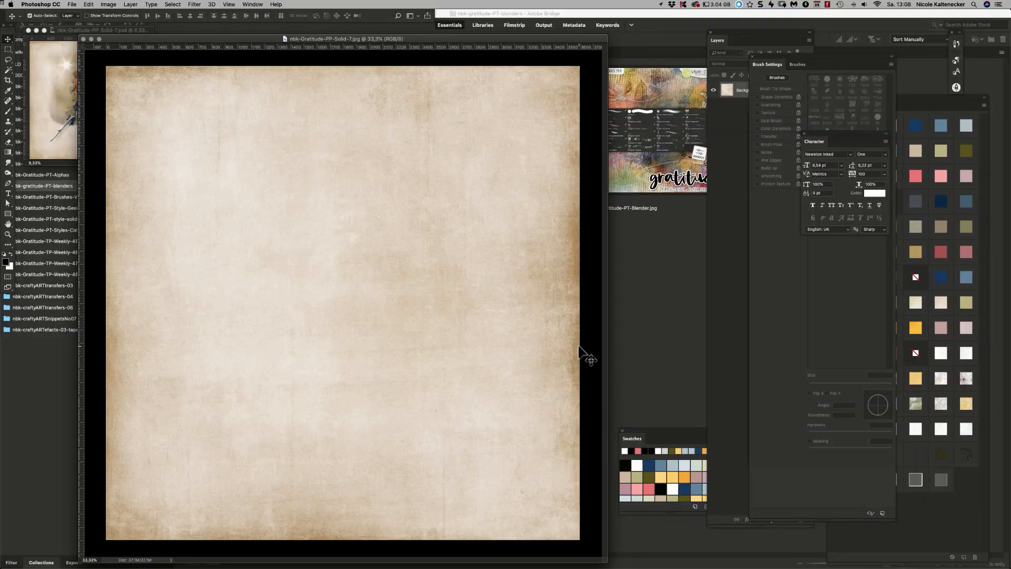
left_click(57, 67)
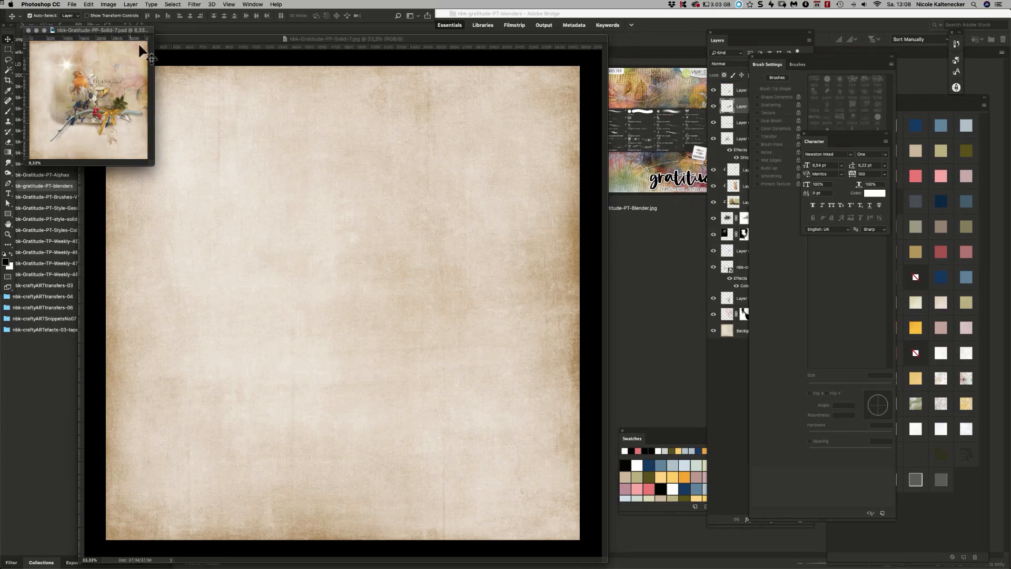
left_click_drag(124, 31, 117, 85)
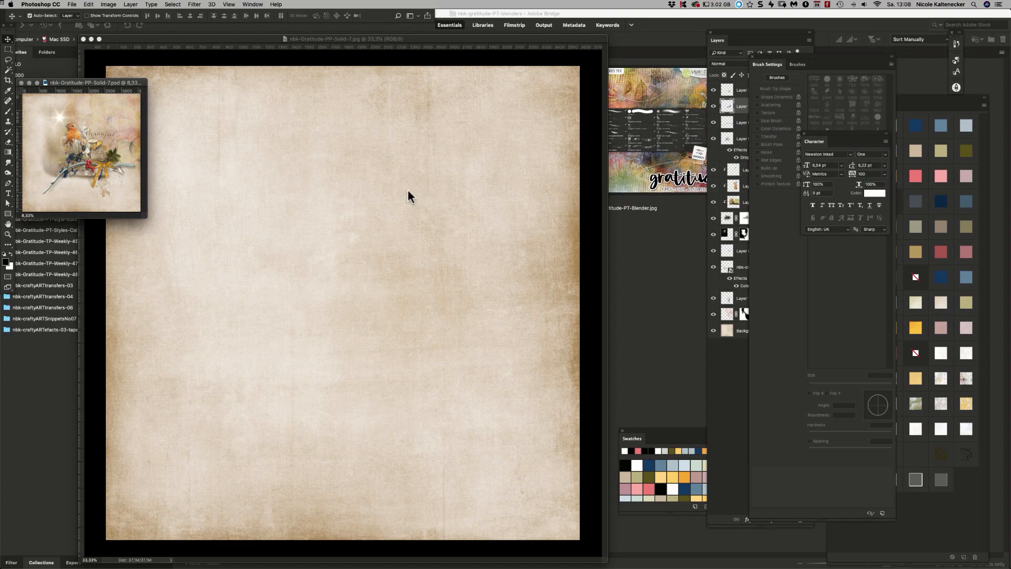
left_click(387, 203)
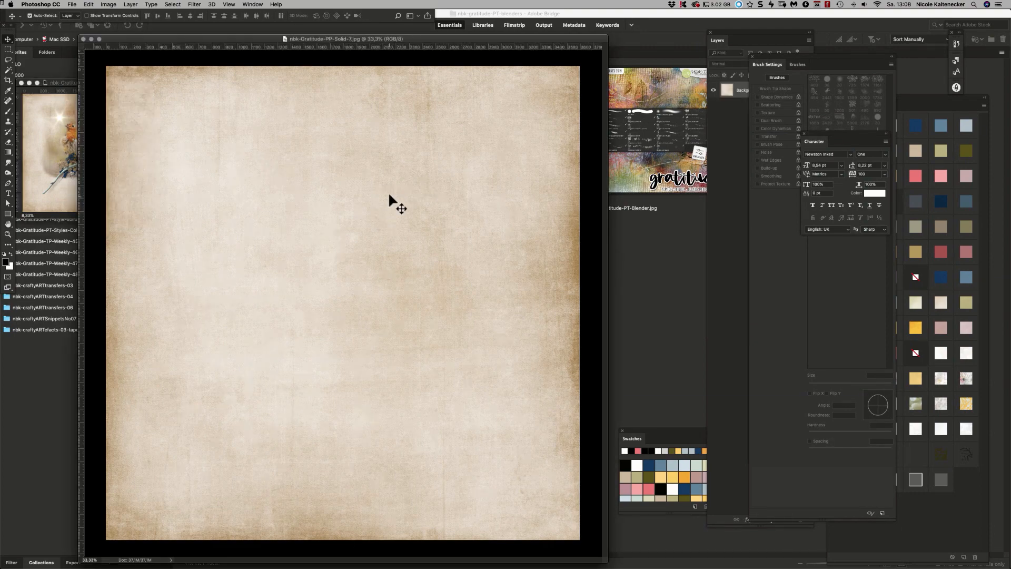
Step: Activate the Brush tool and add a new empty layer above the background paper
left_click(9, 111)
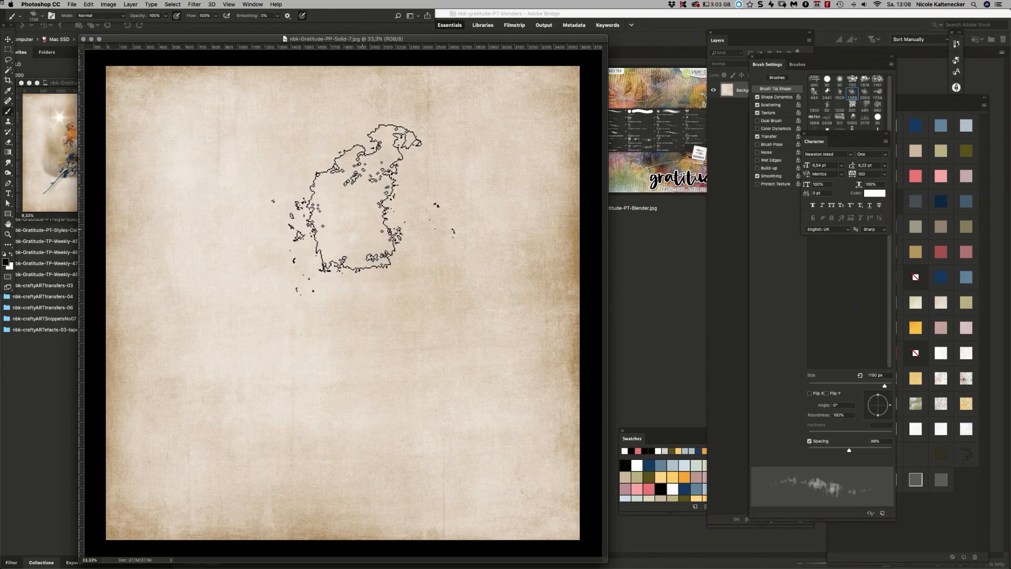
left_click(718, 348)
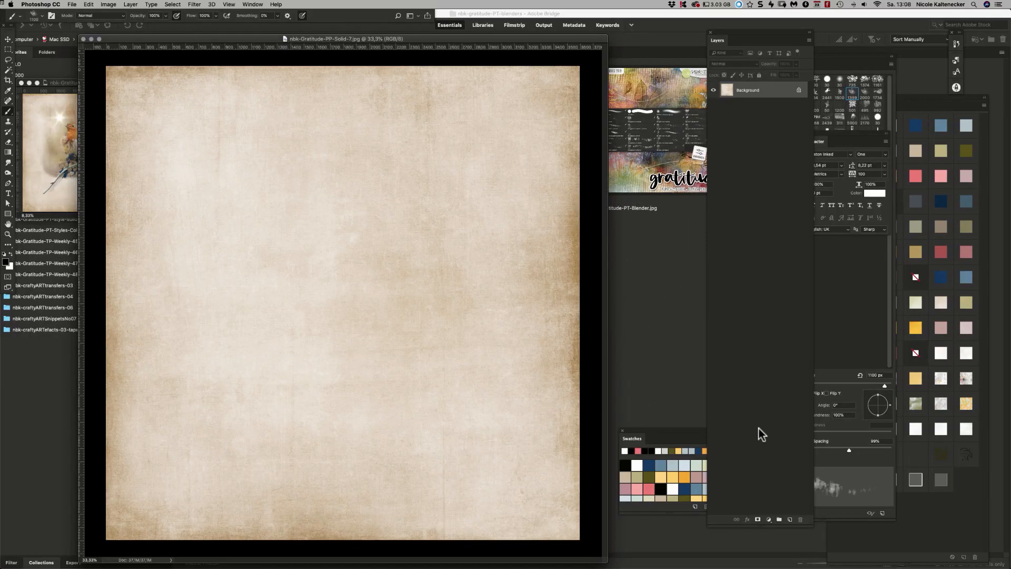
left_click(790, 520)
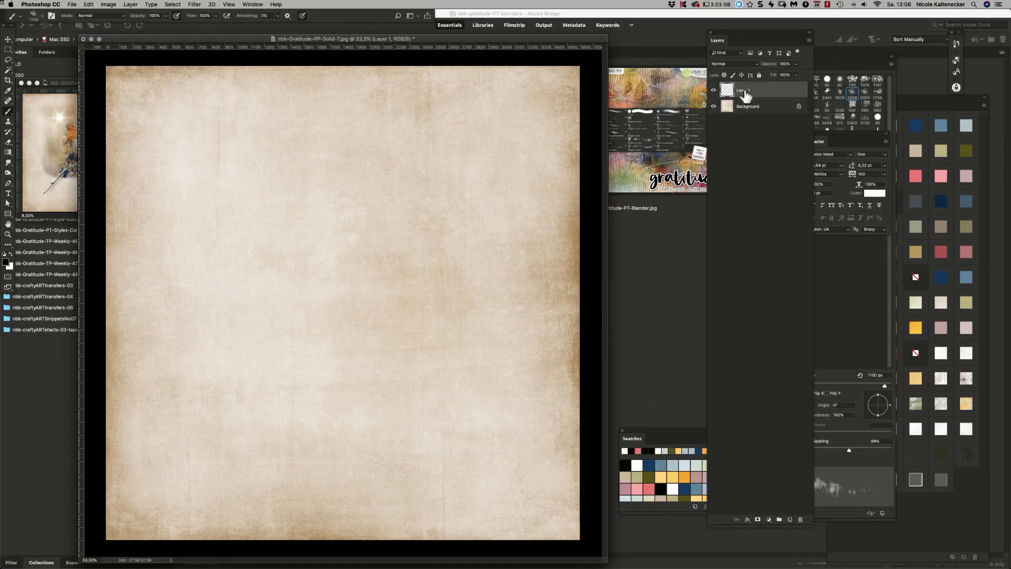
Step: Enlarge the brush previews in the brush preset picker to their maximum size, then close the picker
right_click(253, 289)
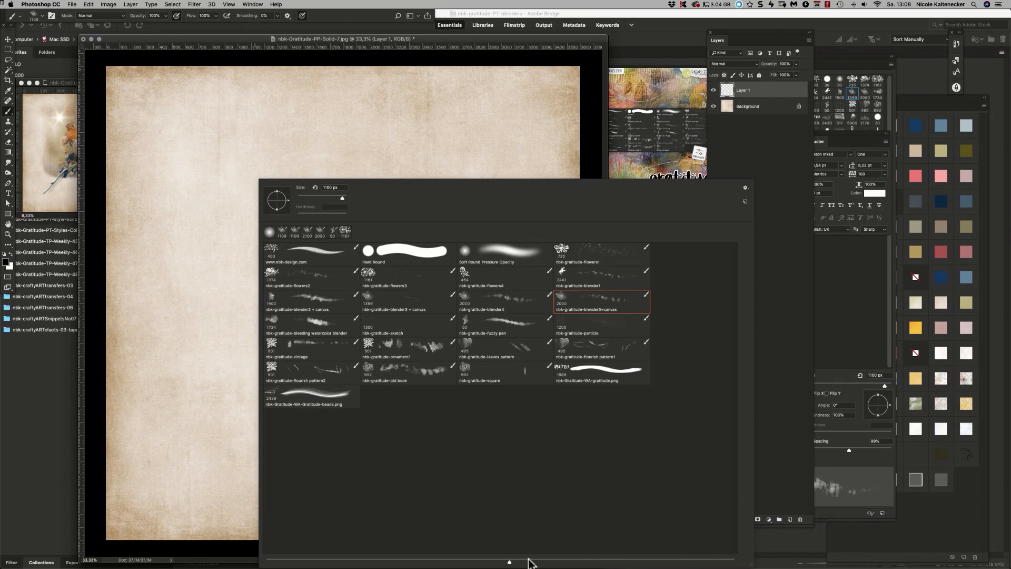
left_click_drag(509, 562, 676, 561)
left_click_drag(718, 562, 736, 563)
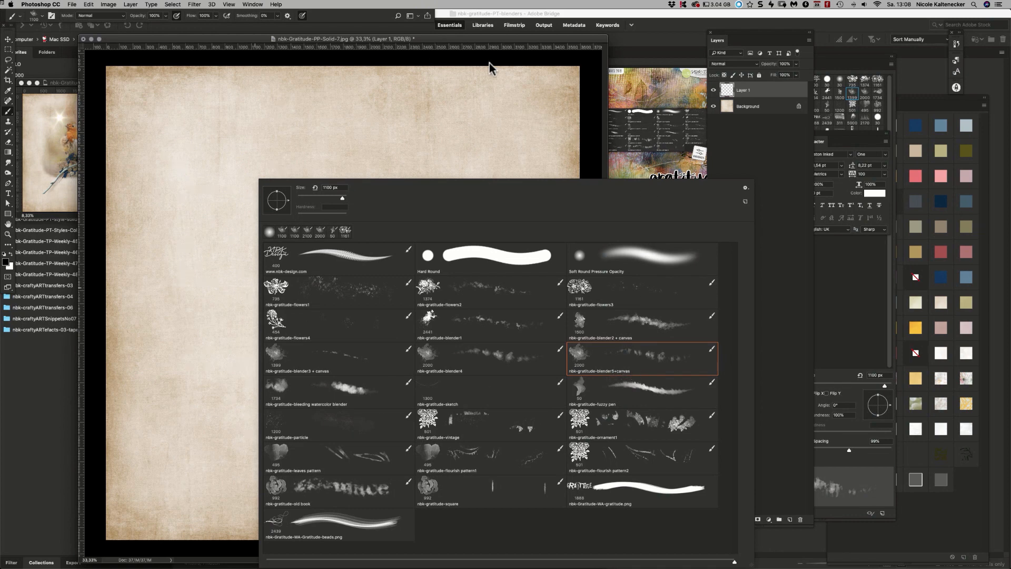
left_click_drag(500, 41, 502, 40)
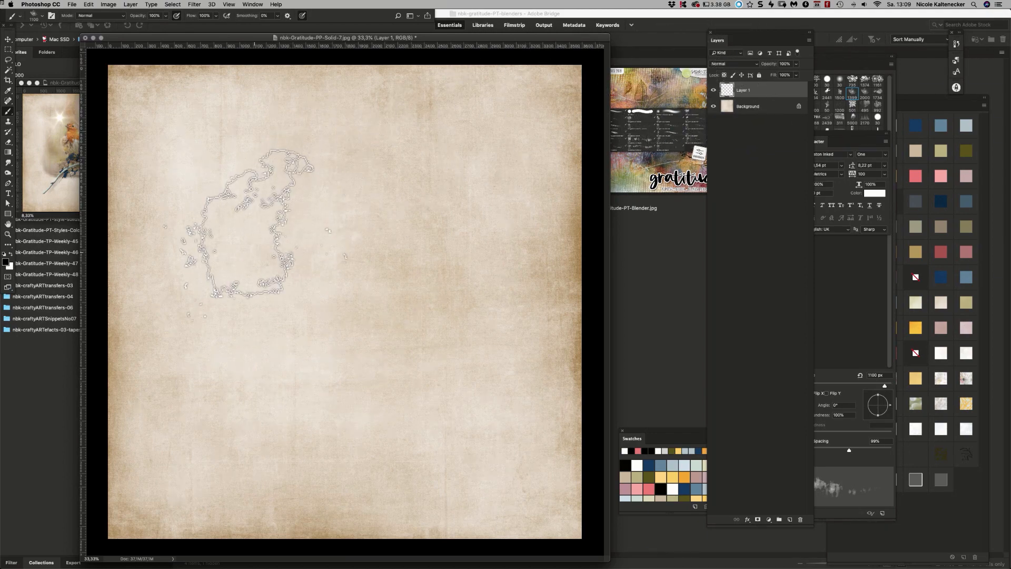
Step: Paint overlapping black strokes with the nbk-gratitude-blender5+canvas brush at 1100 px across the middle of the new layer and inspect their texture
mouse_move(262, 289)
left_mouse_down()
mouse_move(304, 295)
mouse_move(285, 301)
mouse_move(339, 270)
mouse_move(335, 254)
mouse_move(328, 322)
mouse_move(347, 240)
mouse_move(397, 245)
mouse_move(381, 353)
mouse_move(429, 252)
mouse_move(310, 216)
mouse_move(324, 284)
mouse_move(329, 257)
mouse_move(369, 246)
mouse_move(296, 269)
mouse_move(278, 308)
mouse_move(234, 296)
mouse_move(246, 324)
mouse_move(294, 313)
left_mouse_up()
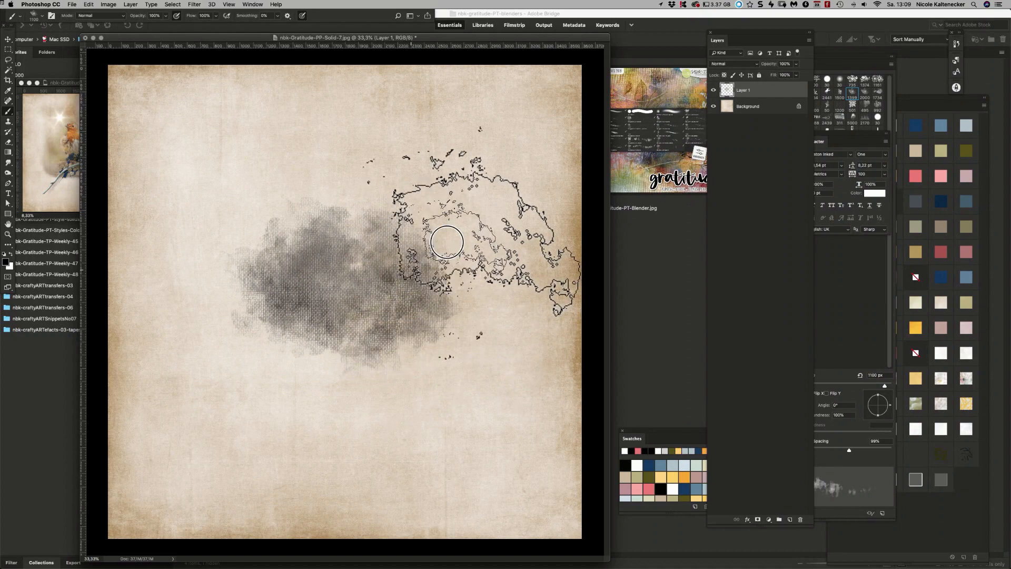
mouse_move(446, 241)
left_mouse_down()
mouse_move(422, 282)
mouse_move(390, 247)
mouse_move(256, 261)
mouse_move(244, 304)
mouse_move(319, 306)
mouse_move(366, 334)
left_mouse_up()
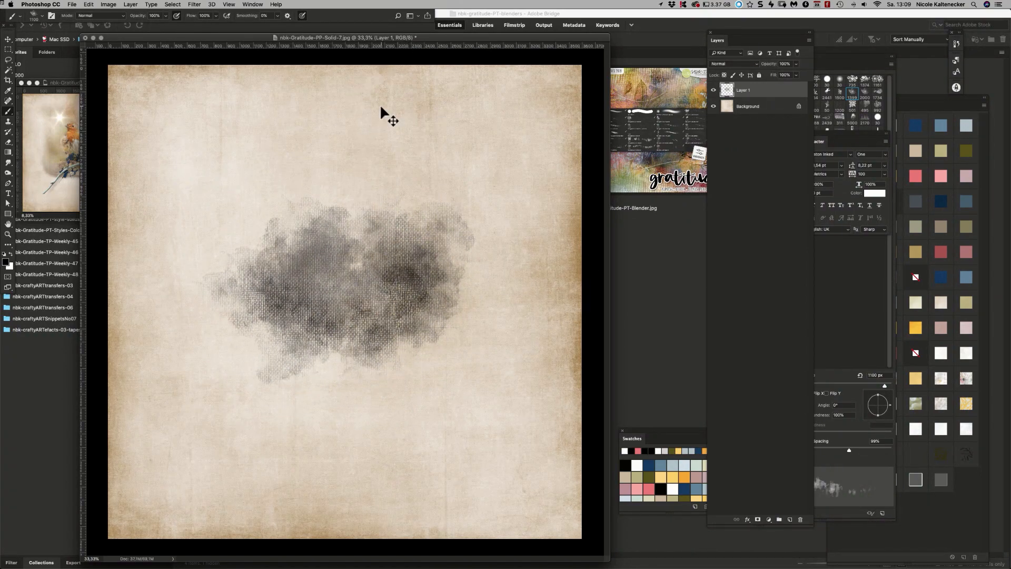
key("super+equal")
key("super+equal")
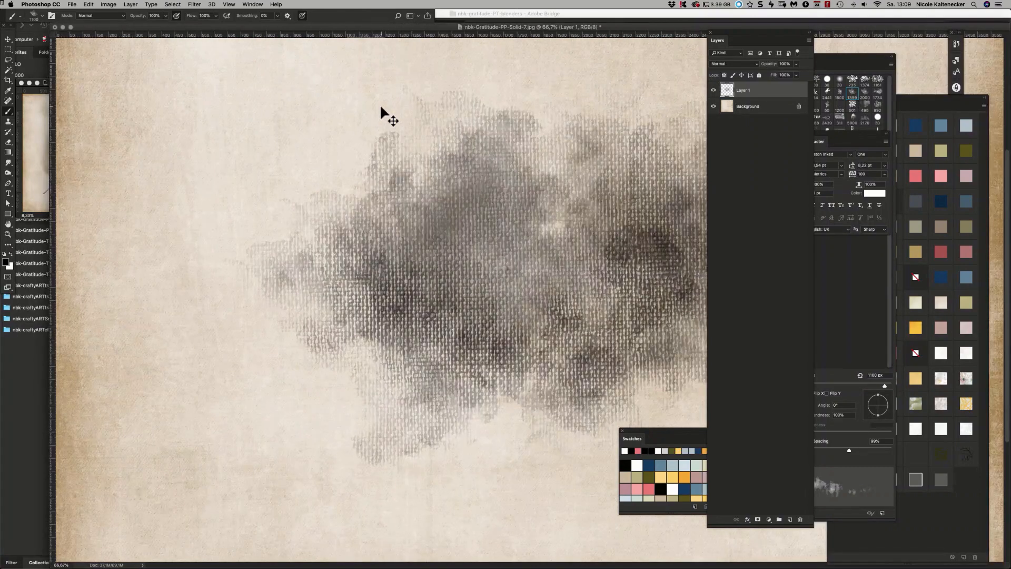
Step: Stamp the nbk-gratitude-flowers2 brush at 1374 px over the blended shape's upper-left and lower-right edges
key("super+minus")
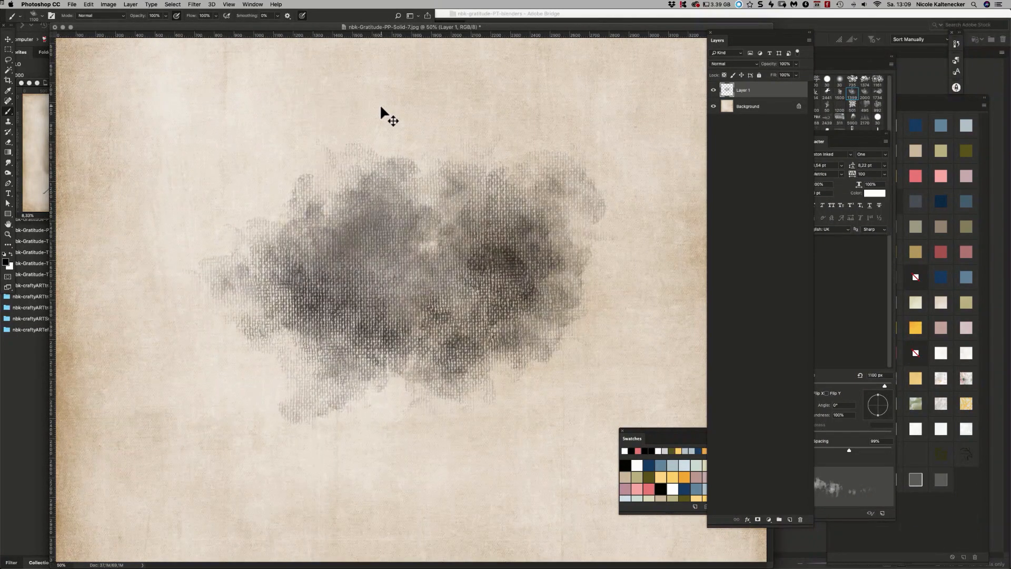
key("super+minus")
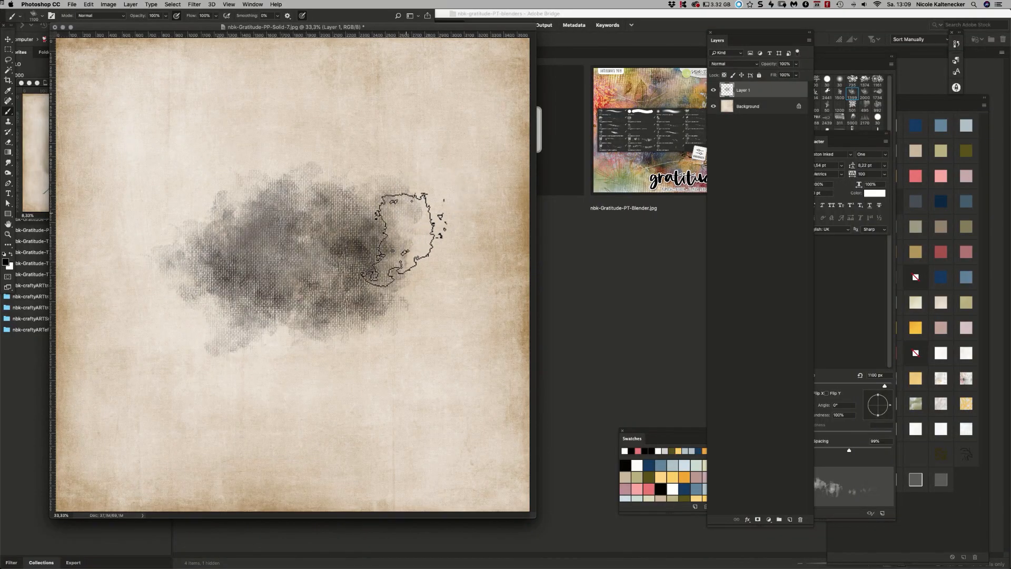
right_click(368, 255)
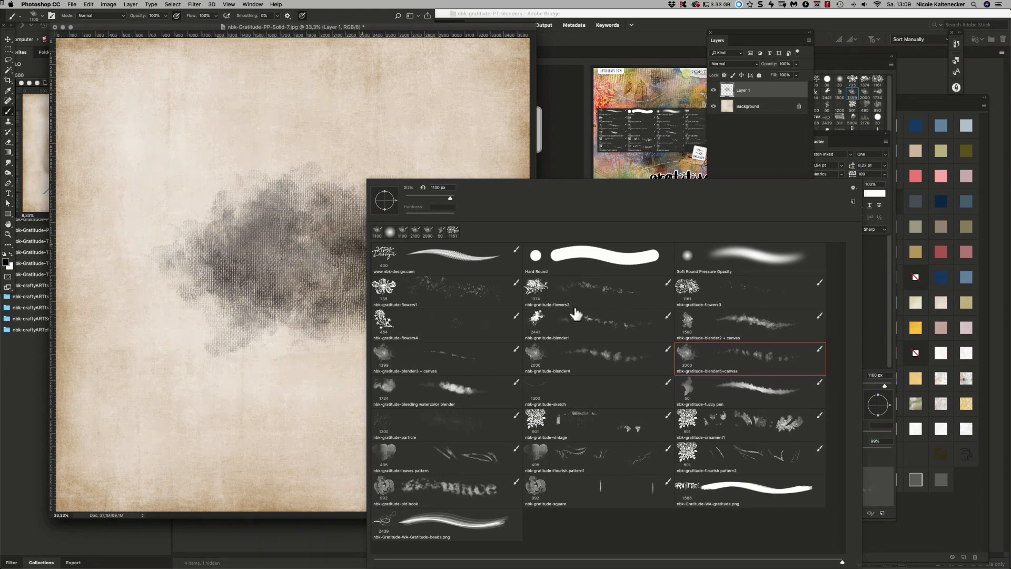
left_click(580, 293)
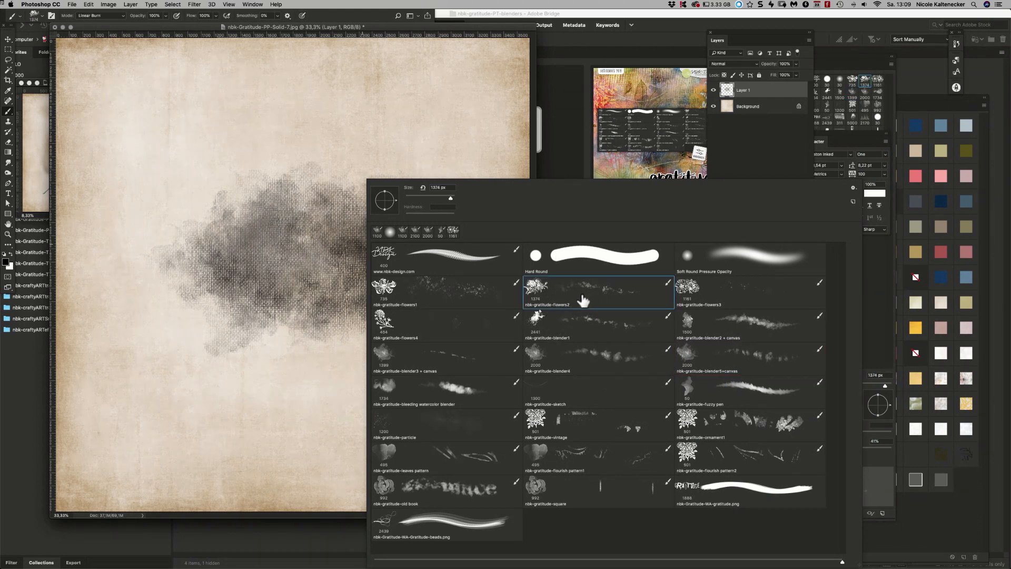
double_click(580, 289)
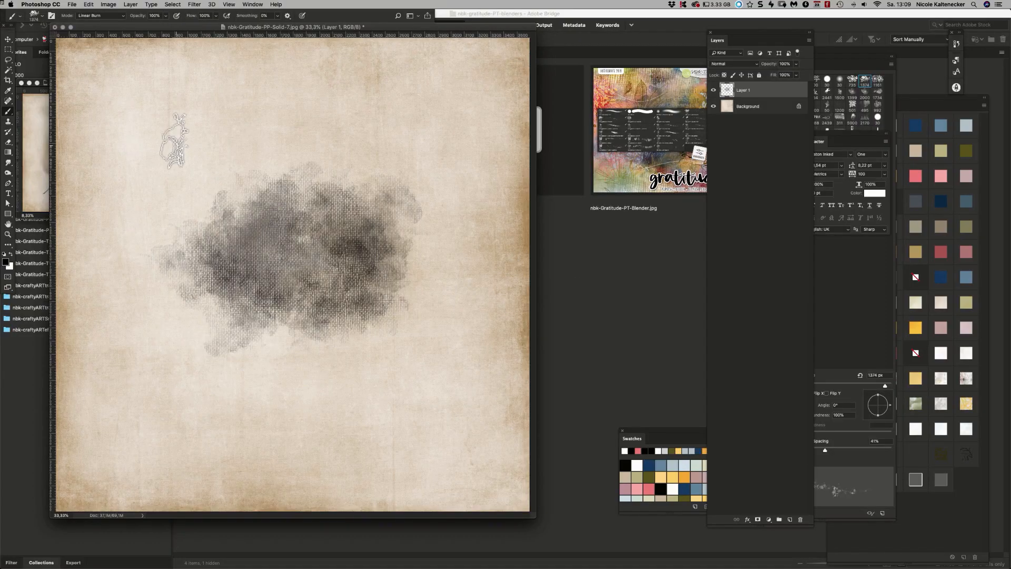
left_click(239, 197)
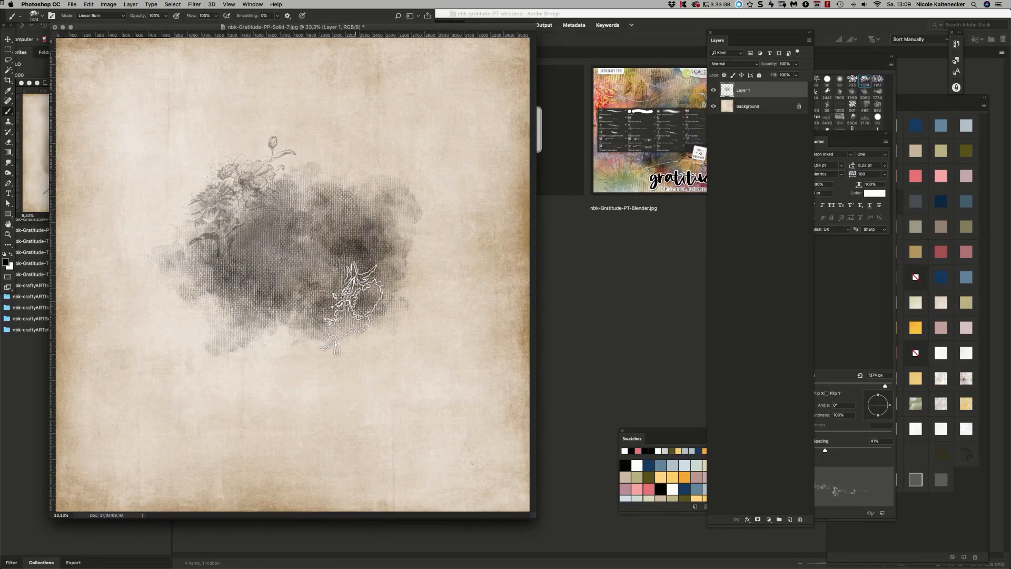
left_click(393, 267)
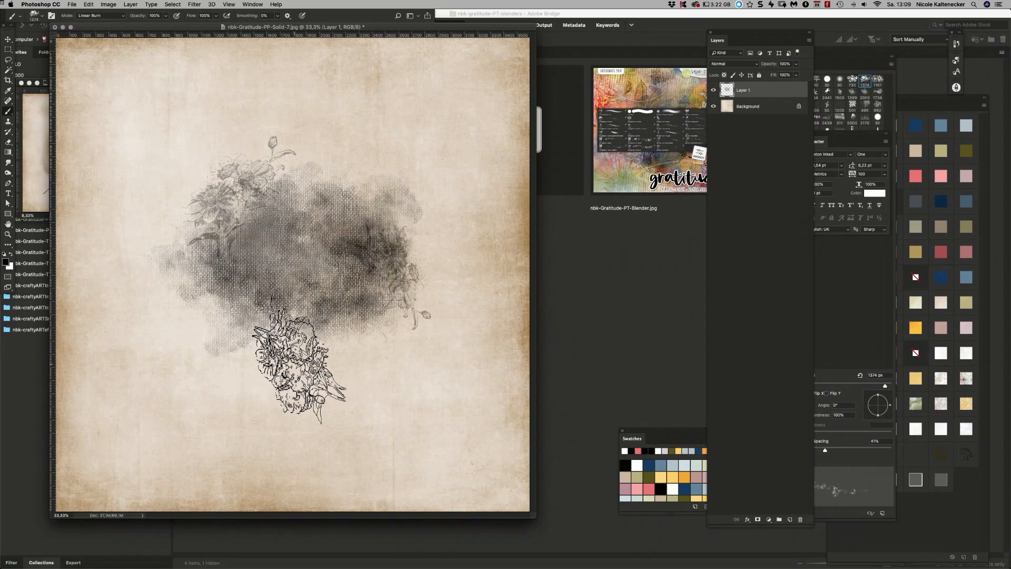
Step: Stamp the nbk-gratitude-flourish pattern1 brush around the lower-left, upper and lower edges of the blended shape
right_click(363, 244)
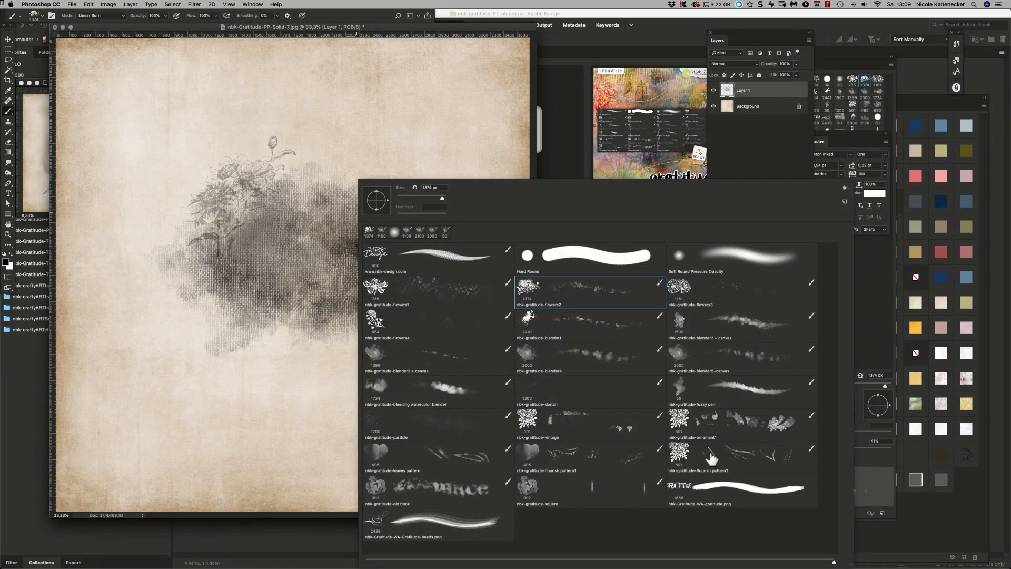
double_click(581, 453)
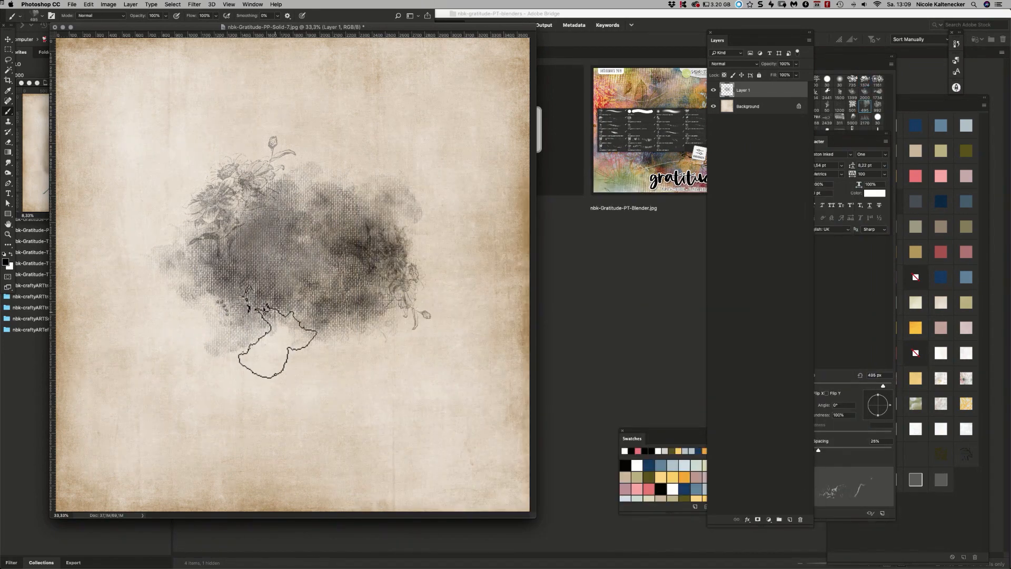
left_click(196, 311)
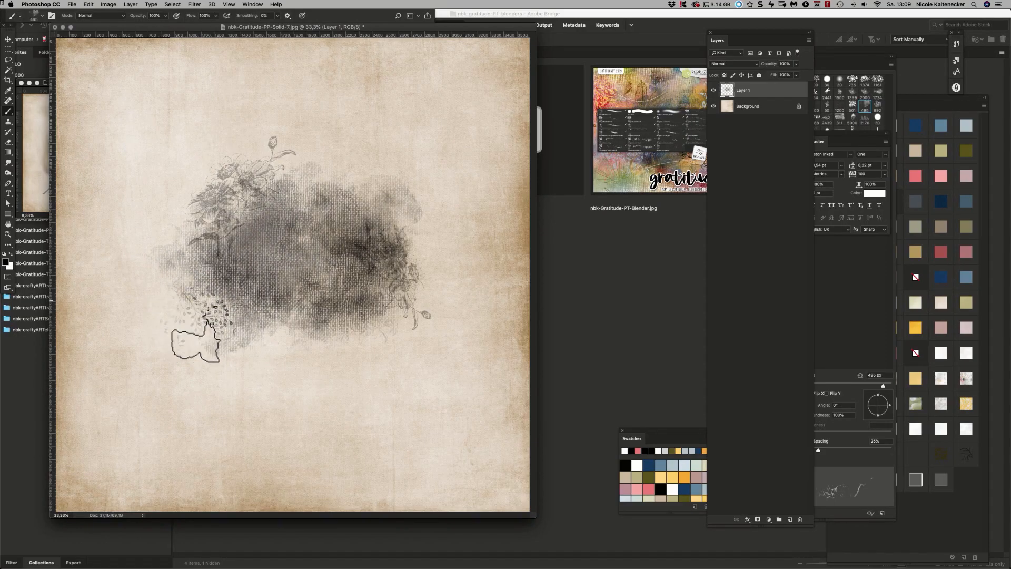
left_click(327, 159)
left_click(327, 343)
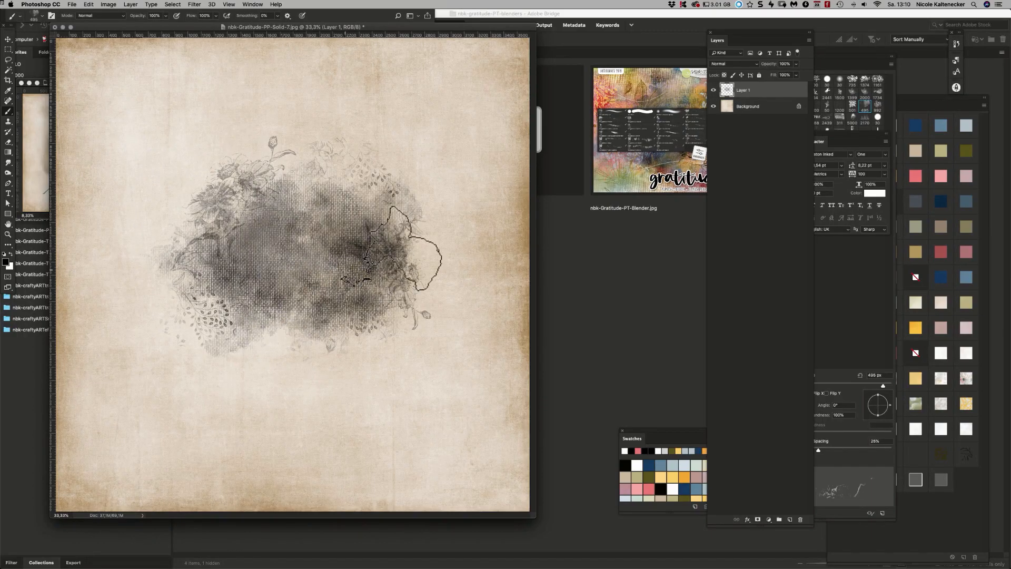
Step: Darken the middle and soften the sides of the shape with the nbk-gratitude-bleeding watercolor blender brush at 1734 px
right_click(391, 247)
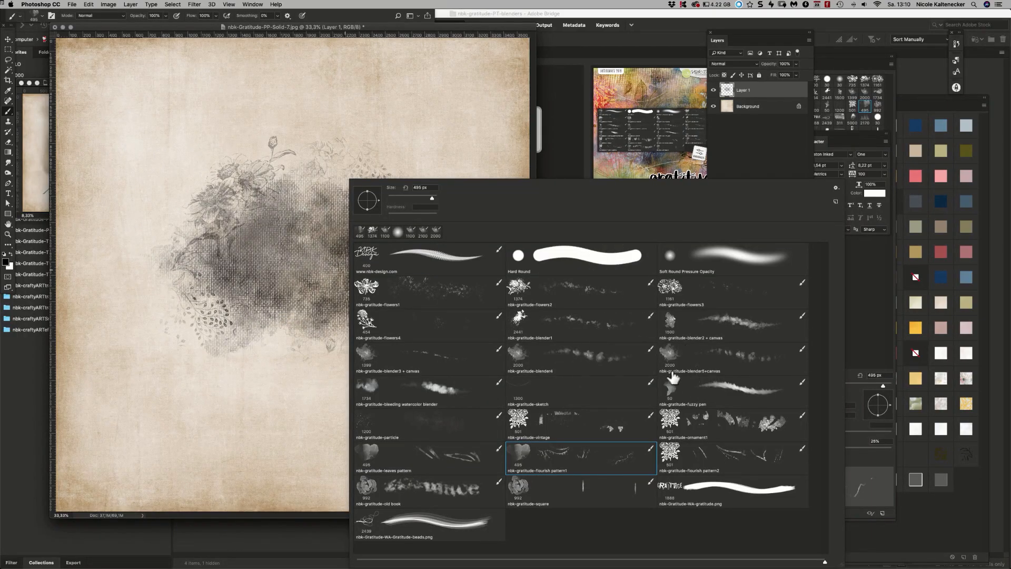
left_click(440, 394)
key("Return")
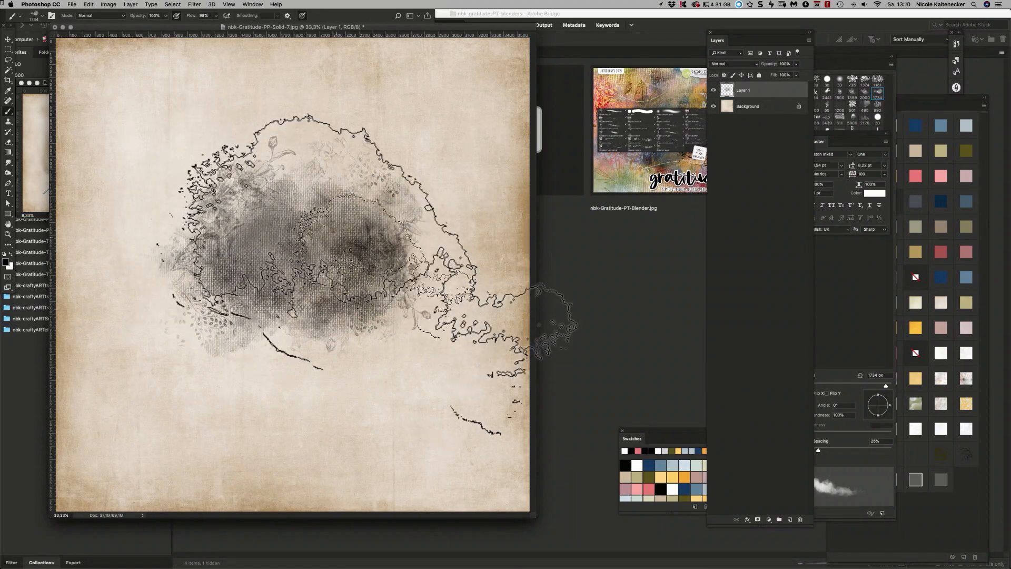
left_click(336, 258)
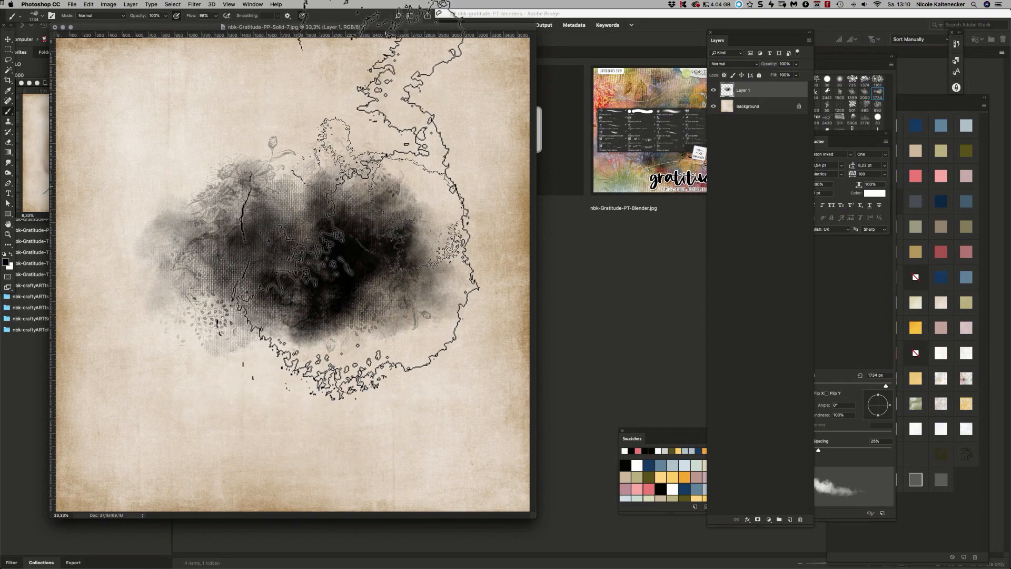
Step: Add dabs of the nbk-gratitude-blender2 + canvas brush at 1500 px along the shape's lower, left and right edges
right_click(345, 248)
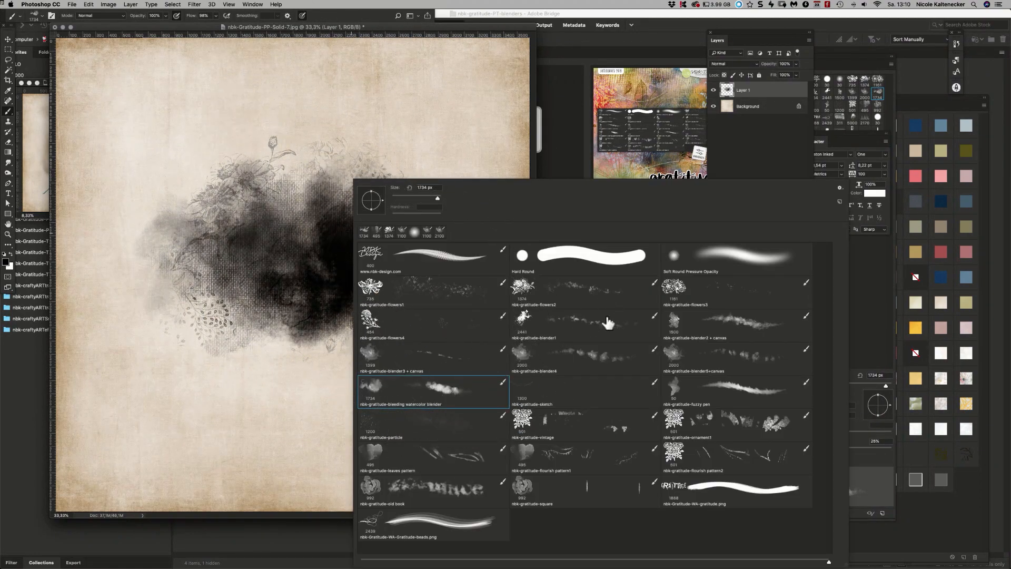
left_click(593, 335)
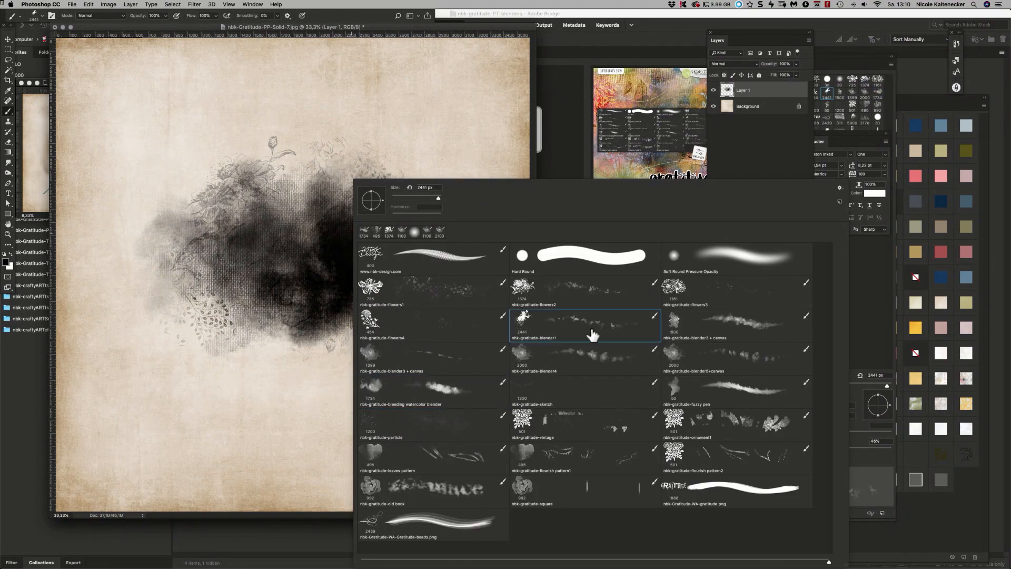
left_click(708, 328)
double_click(674, 318)
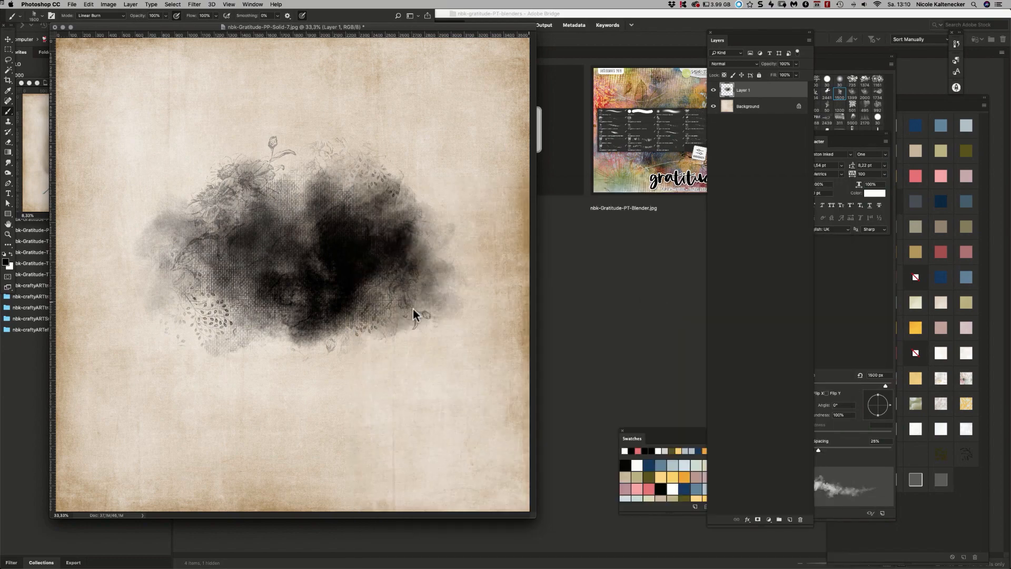
left_click(266, 318)
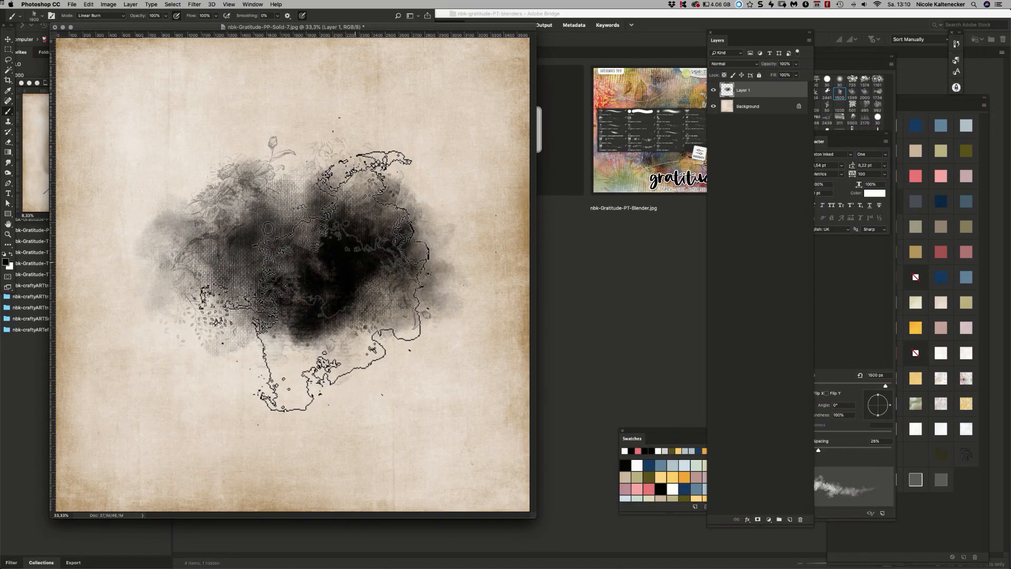
left_click(299, 304)
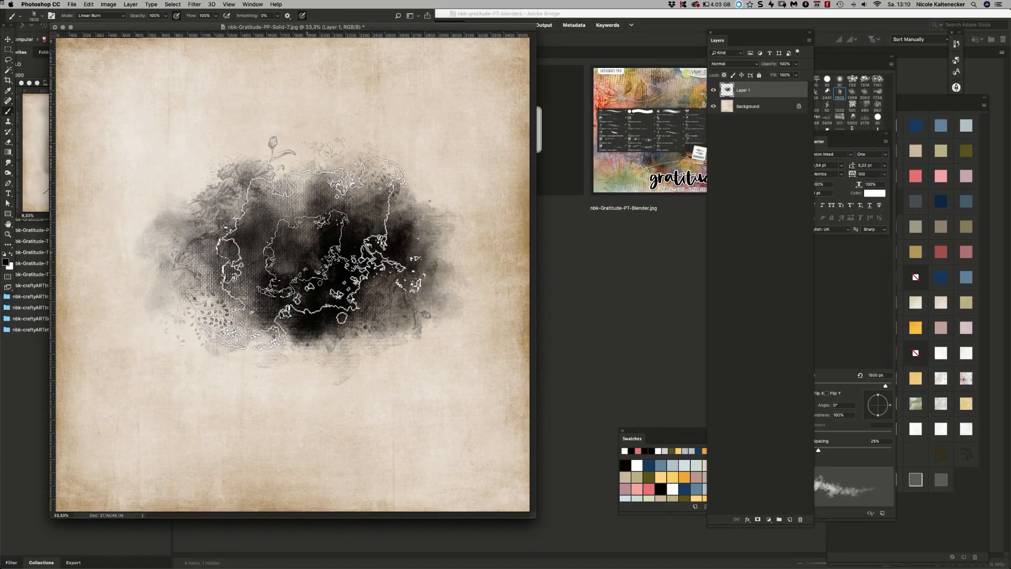
left_click(179, 243)
left_click(185, 253)
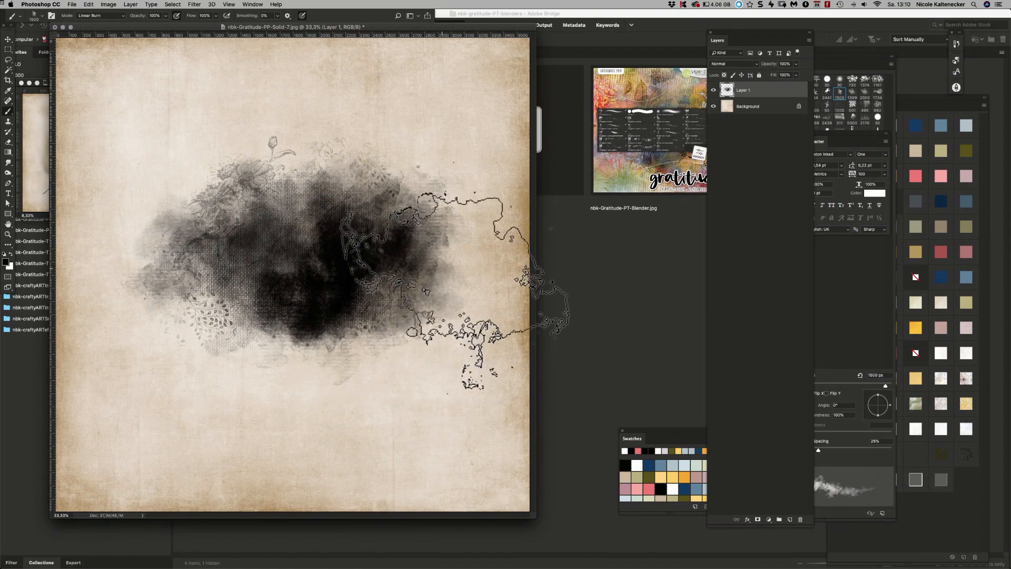
left_click(416, 292)
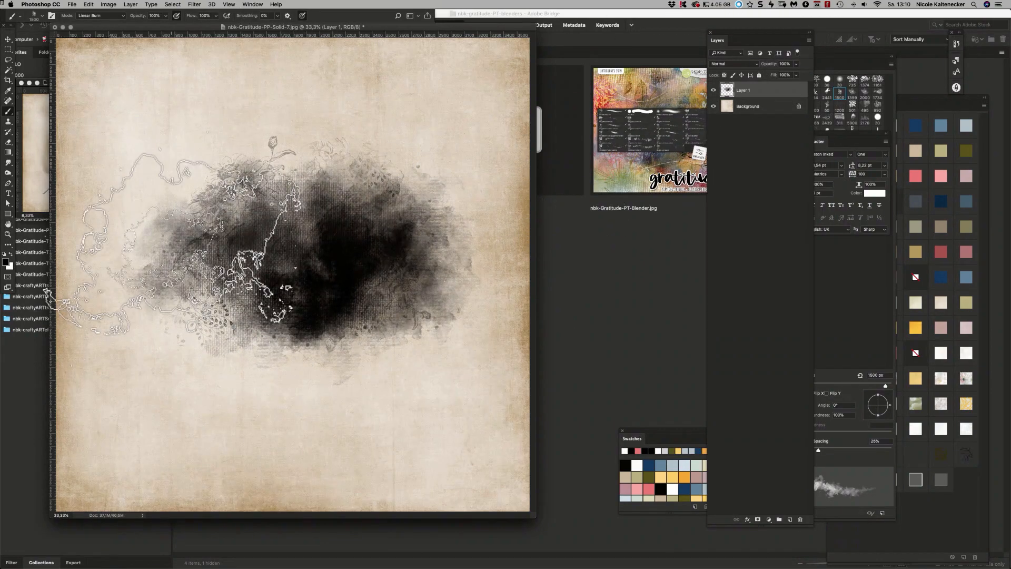
Step: Dab more canvas blender texture around the flowers at the shape's upper left and undo the excess dab
left_click_drag(222, 215, 343, 282)
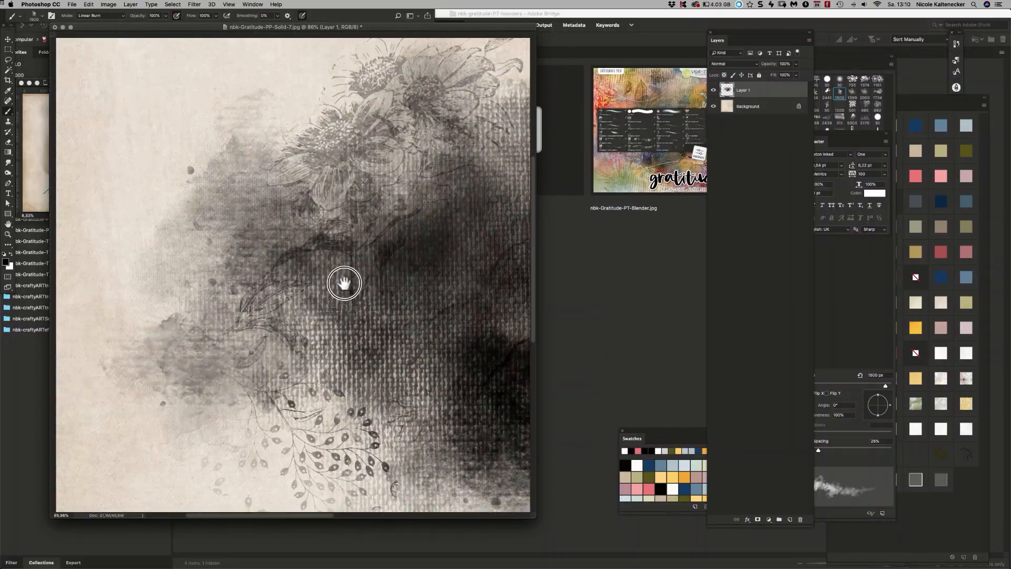
left_click_drag(409, 254, 395, 222)
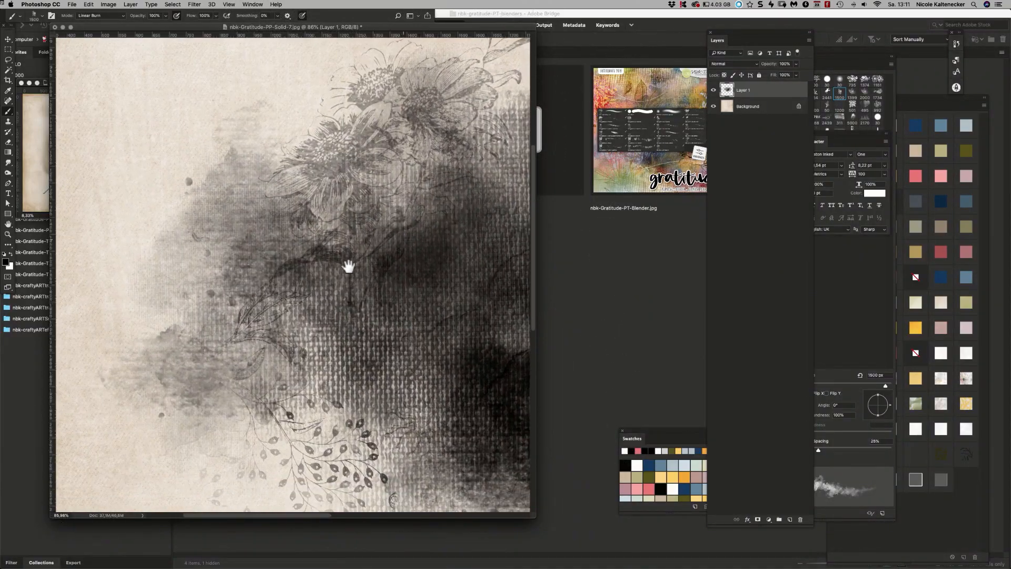
left_click(228, 174)
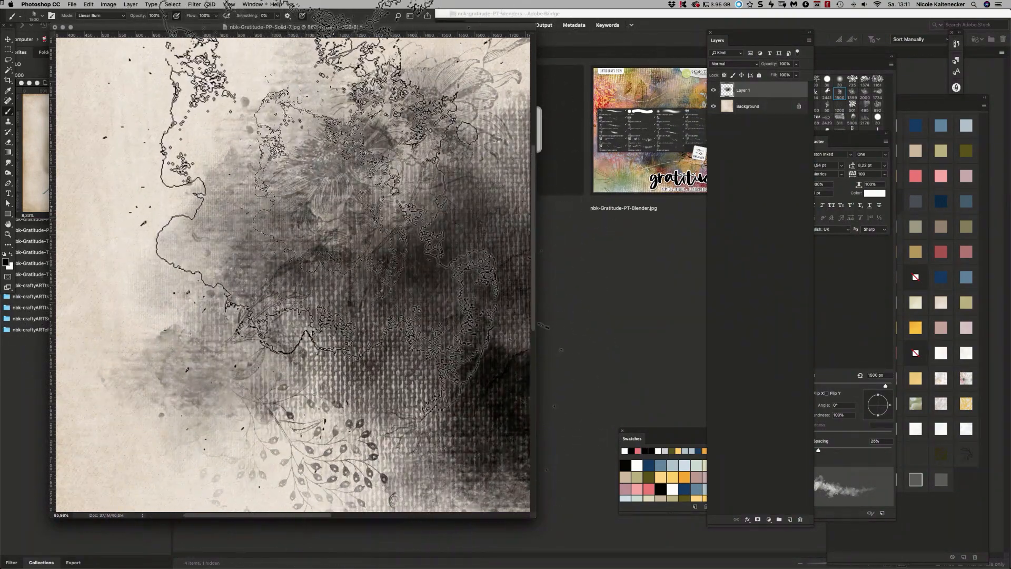
key("super+z")
right_click(335, 209)
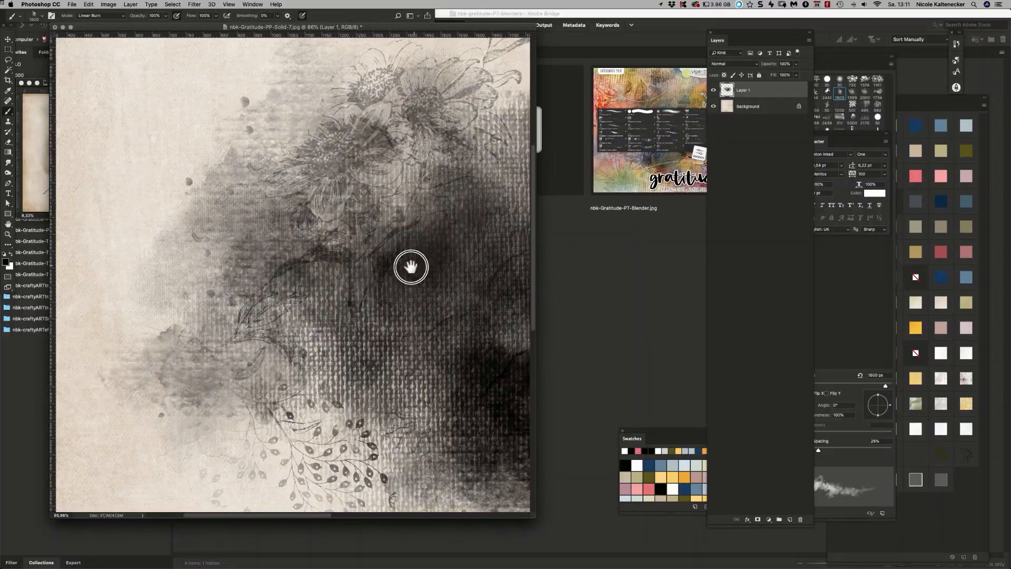
mouse_move(408, 267)
left_mouse_down()
mouse_move(233, 345)
mouse_move(226, 227)
mouse_move(199, 296)
left_mouse_up()
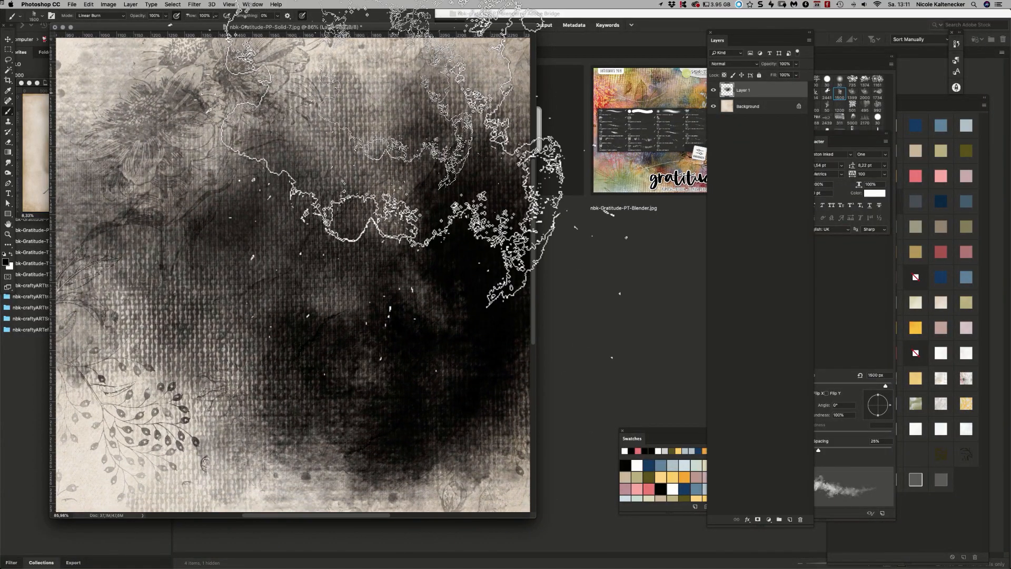
Step: Reposition the paper's document window so the whole page and the small finished layout window are both visible
key("super+minus")
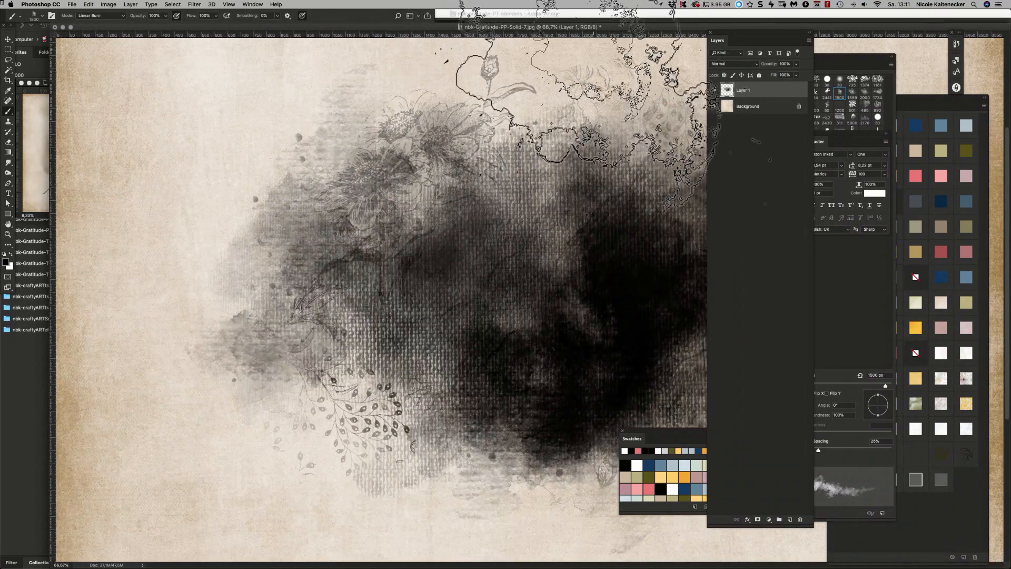
left_click_drag(599, 28, 565, 29)
key("super+minus")
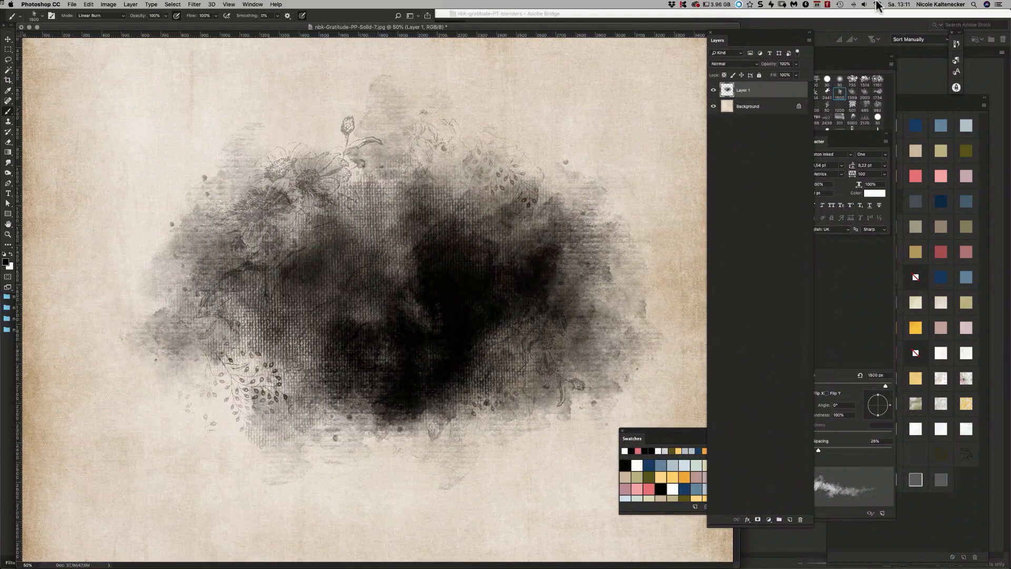
key("super+minus")
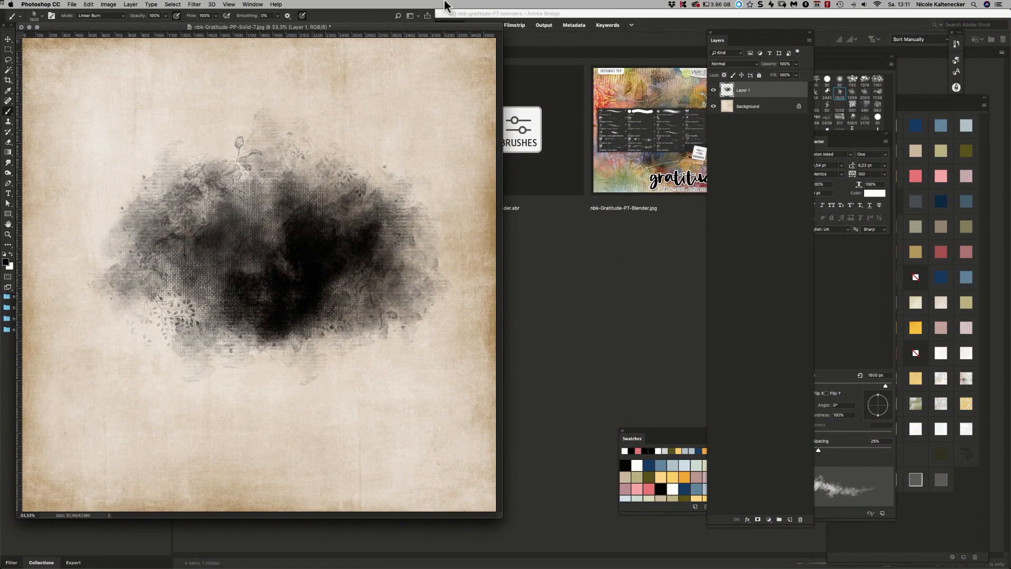
left_click_drag(435, 29, 509, 41)
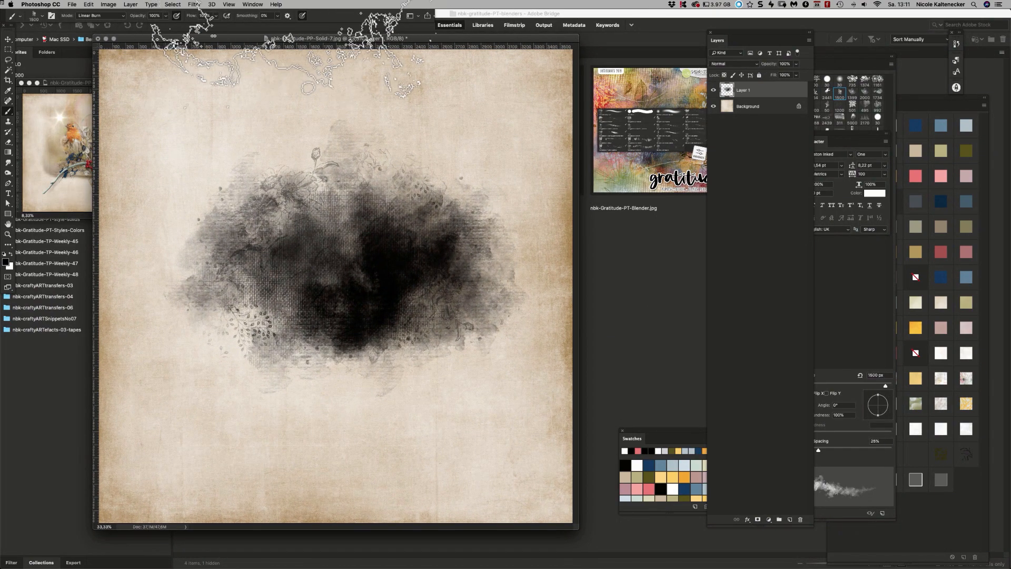
Step: Open the Pixabay extension, place it beside the document and widen it to show two columns of photos
left_click(258, 5)
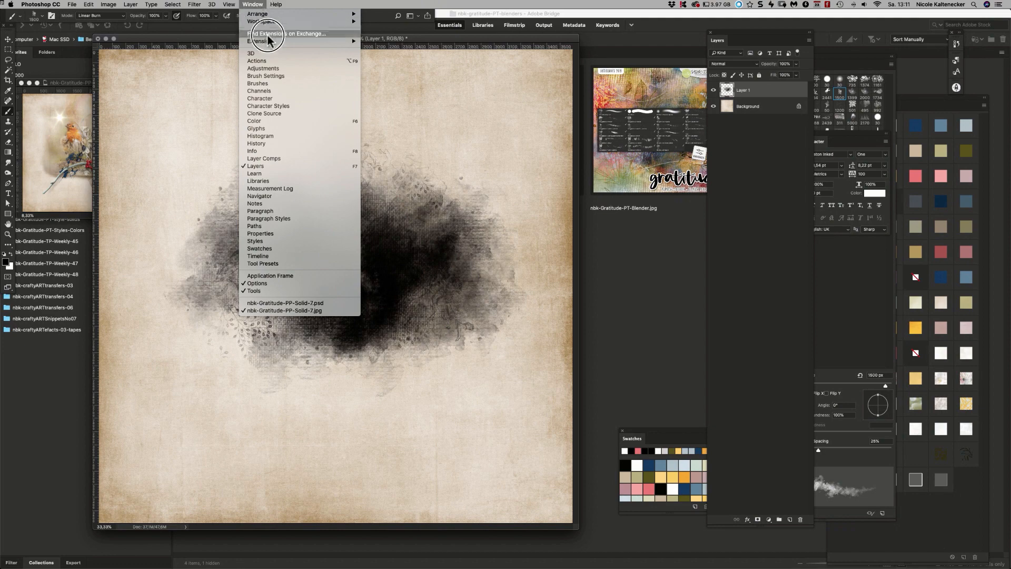
mouse_move(316, 42)
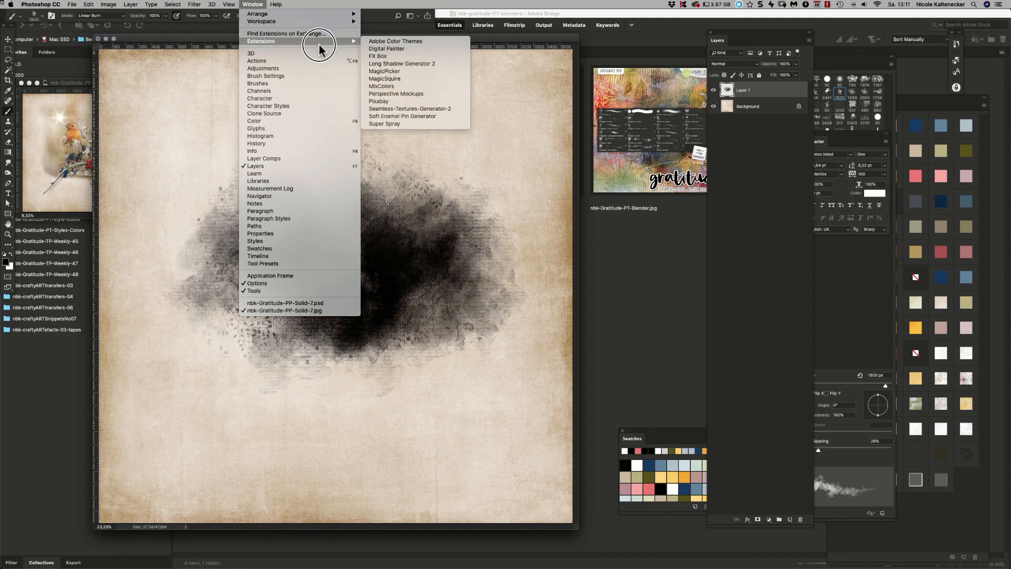
left_click(398, 100)
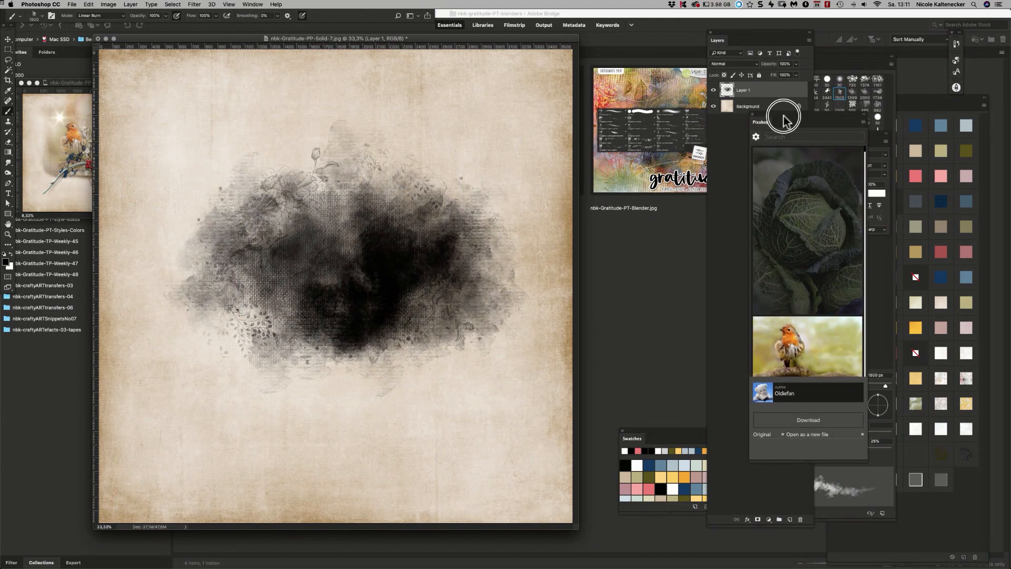
left_click_drag(779, 112, 639, 106)
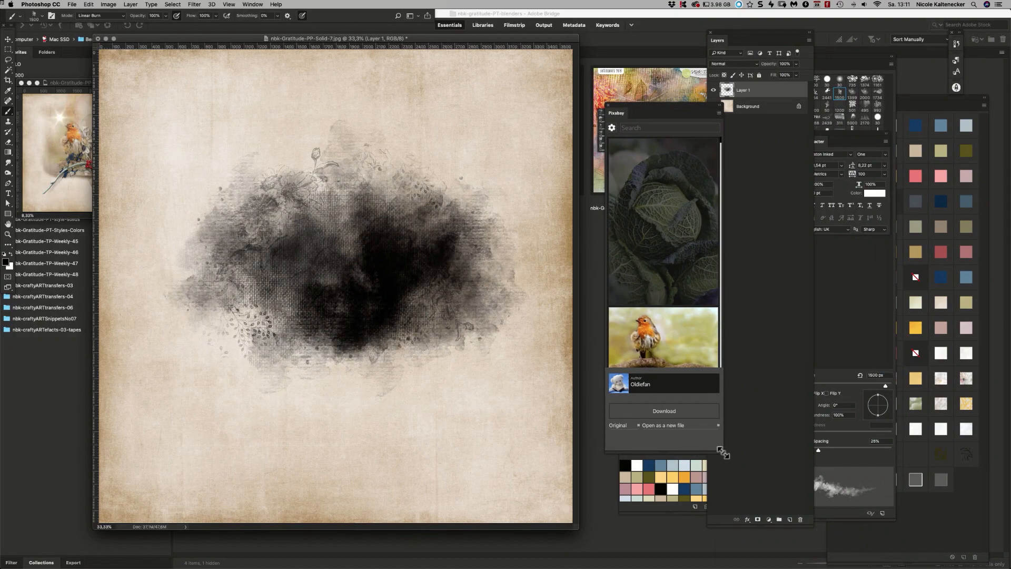
left_click_drag(730, 451, 792, 468)
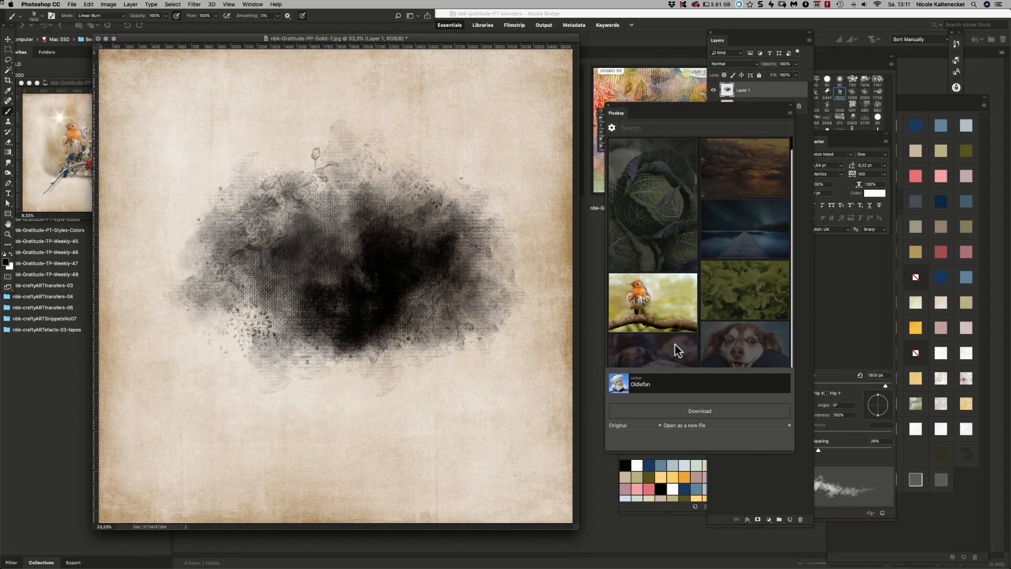
Step: Download the original of the Pixabay photo of the robin on a branch as a new file
left_click(656, 297)
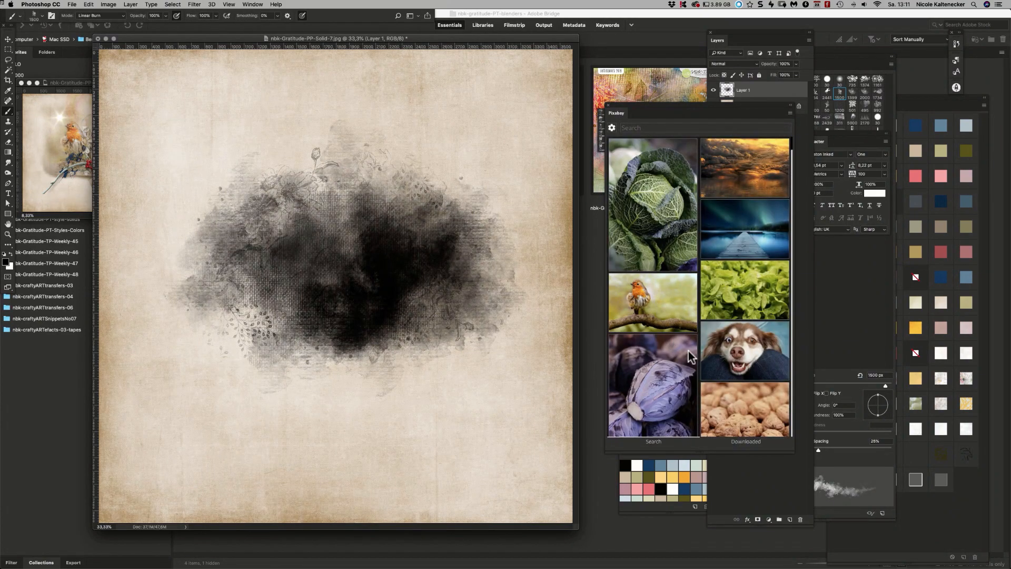
left_click(656, 304)
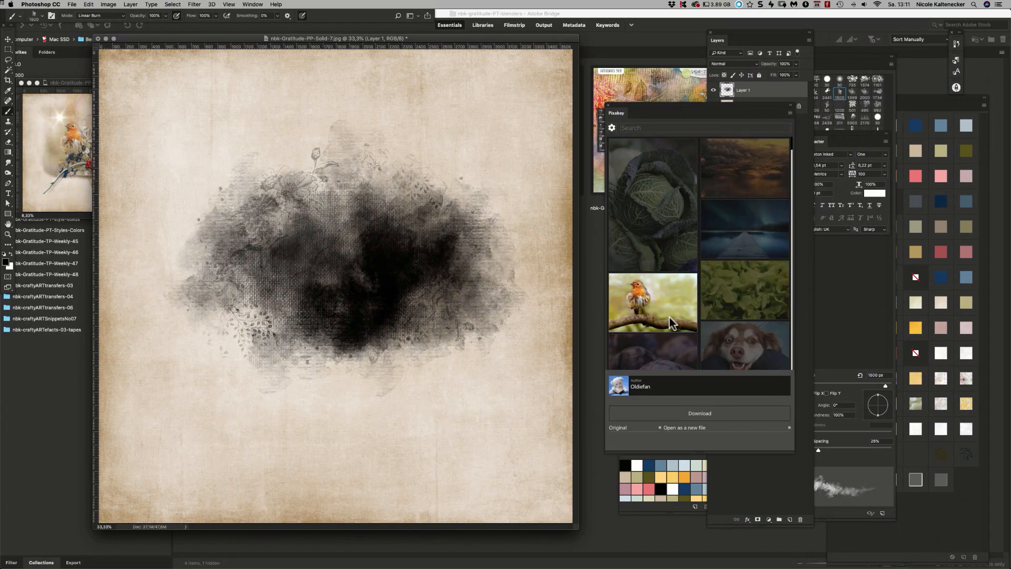
left_click(704, 406)
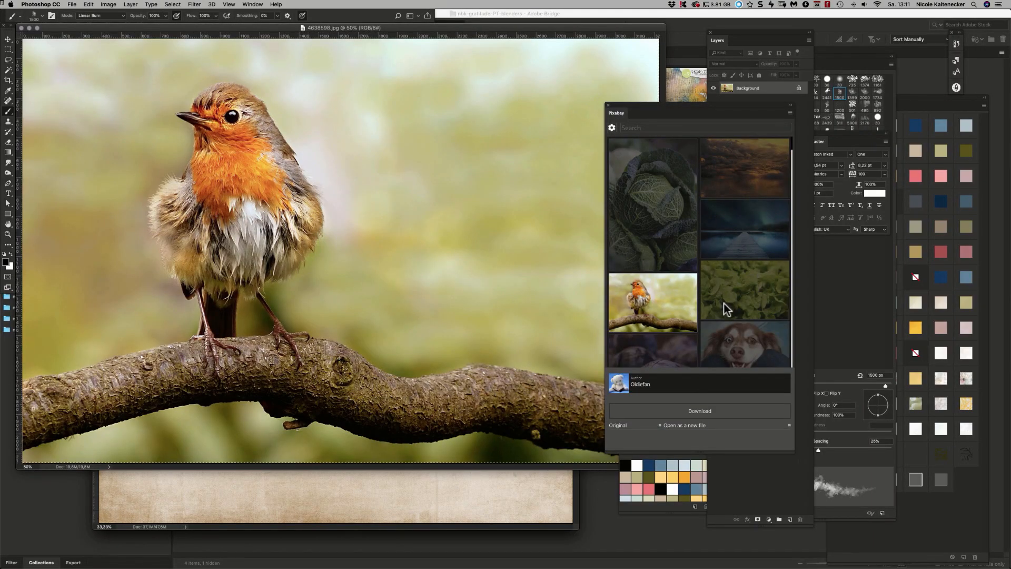
Step: Copy the whole robin photo into the PP-Solid-7 paper as a layer above the brush shape and close the Pixabay extension
key("super+w")
key("super+v")
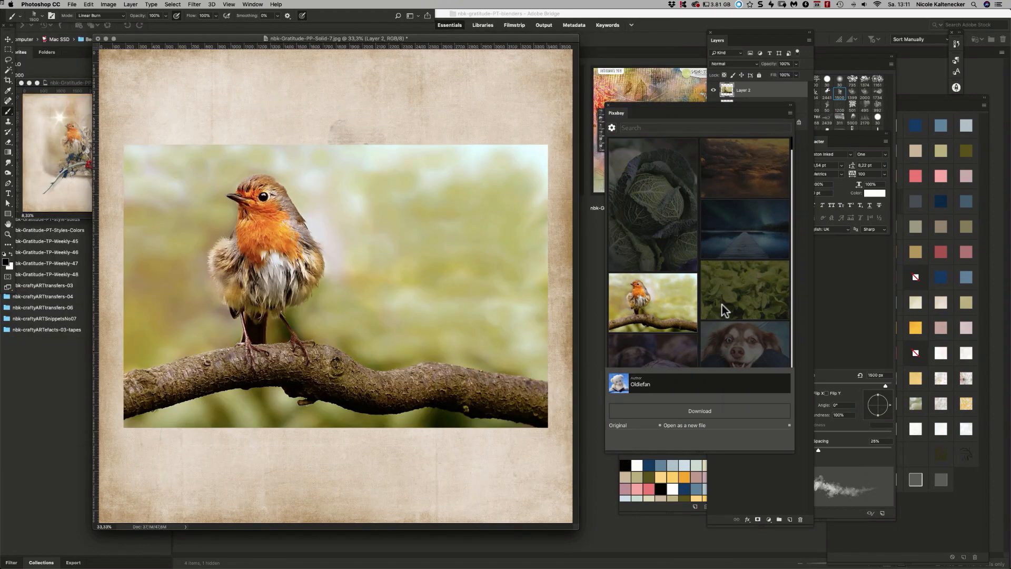
left_click(608, 105)
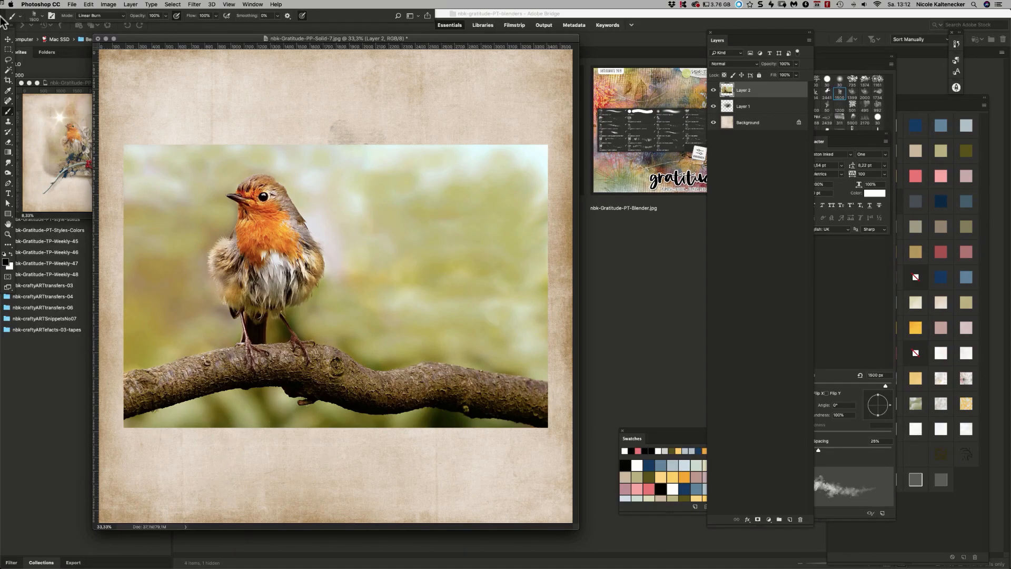
left_click(10, 38)
mouse_move(388, 39)
left_mouse_down()
mouse_move(377, 56)
mouse_move(382, 45)
left_mouse_up()
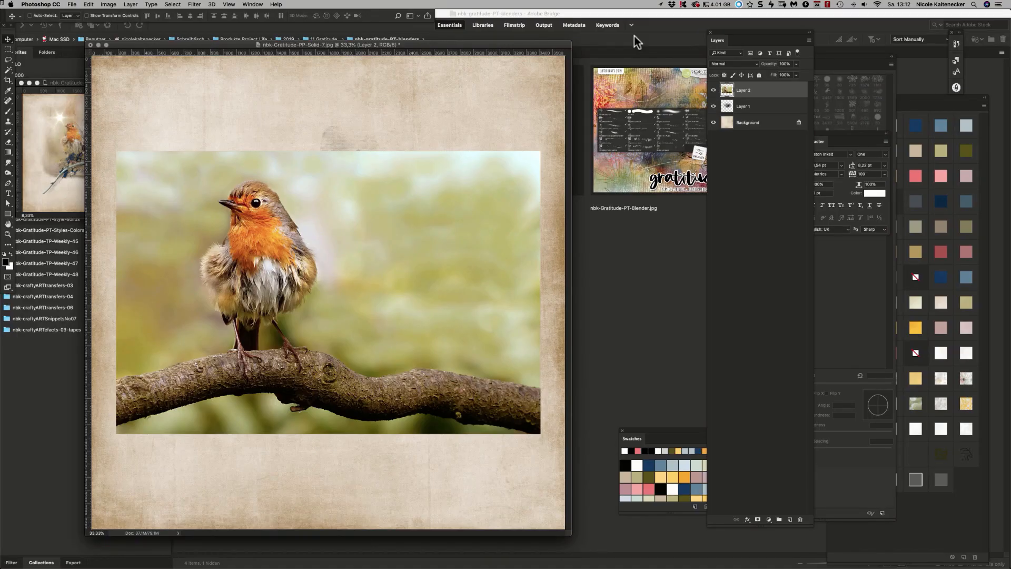
Step: Clip the robin photo to the brush shape layer and transform it so the robin and part of the branch fall within the shape
key("super+alt+g")
key("super+t")
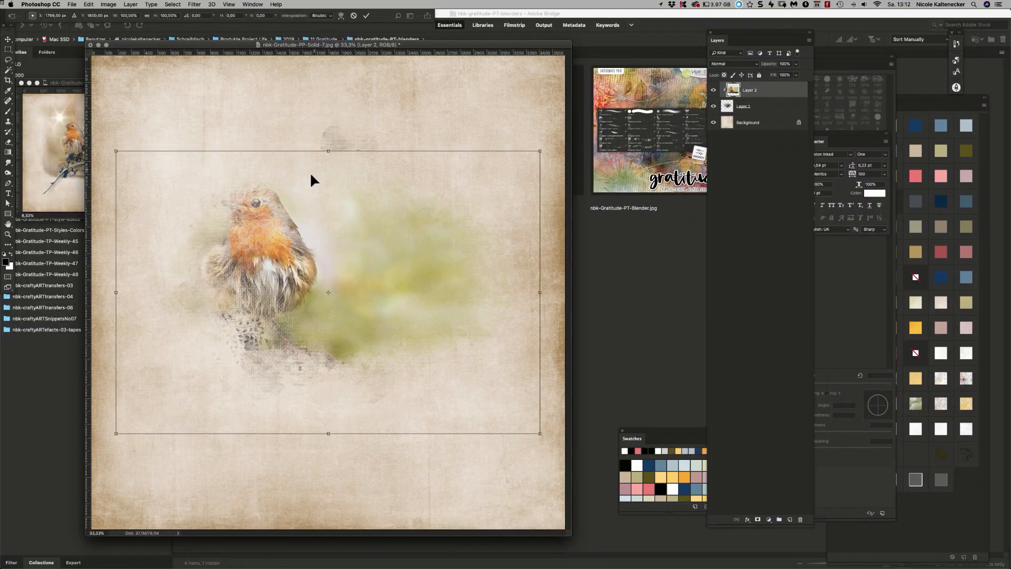
left_click_drag(310, 171, 352, 223)
left_click_drag(158, 408, 131, 427)
key("Return")
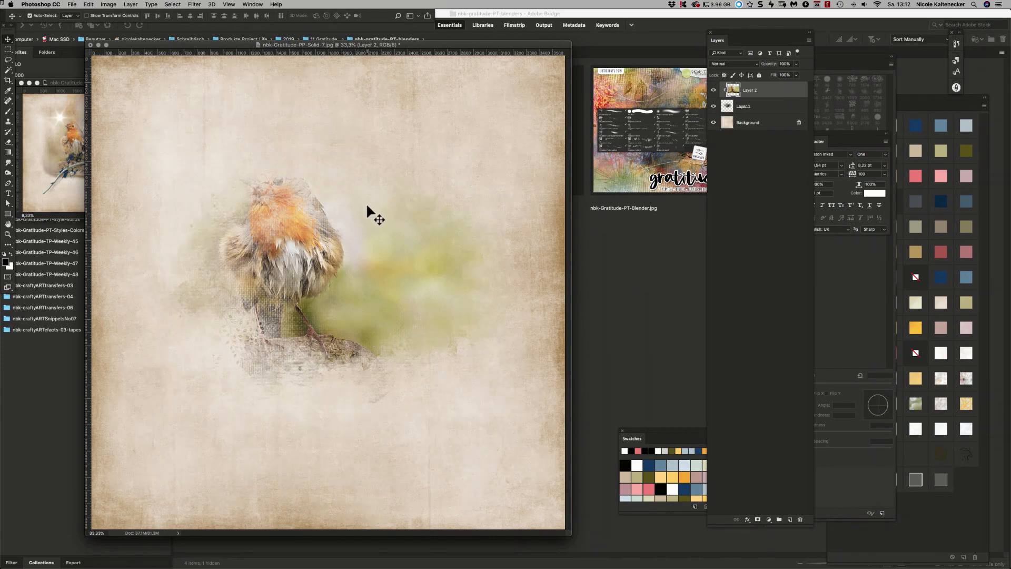
Step: Extend the shape on Layer 1 with 1500 px canvas blender brush dabs over the robin's head and check it with the photo hidden
left_click(757, 107)
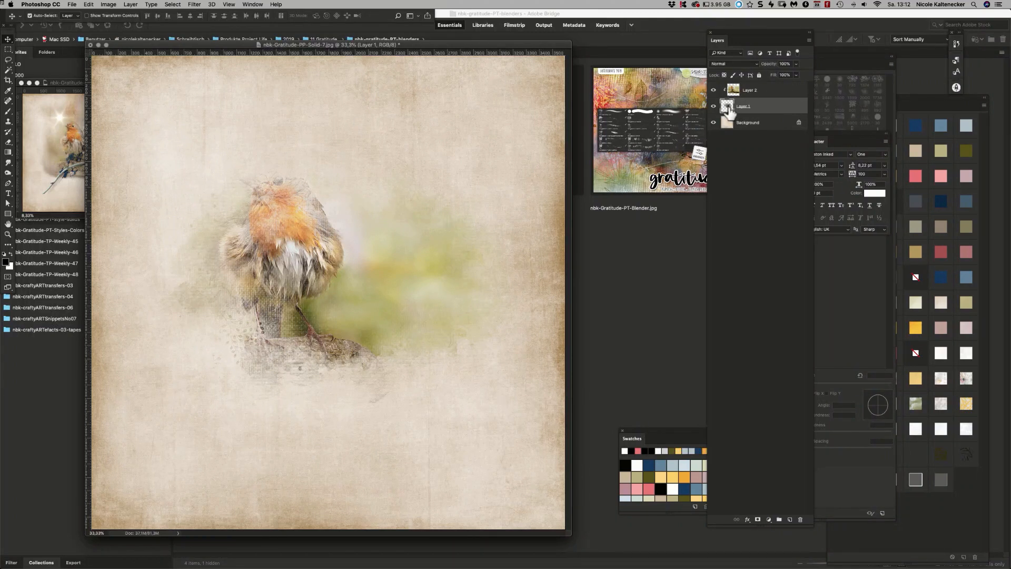
left_click(9, 111)
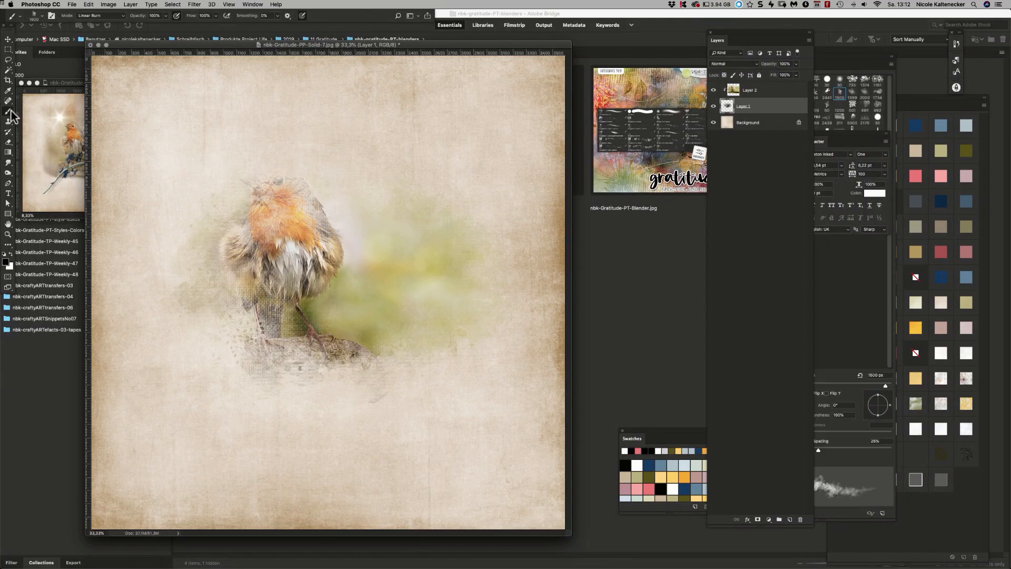
right_click(332, 185)
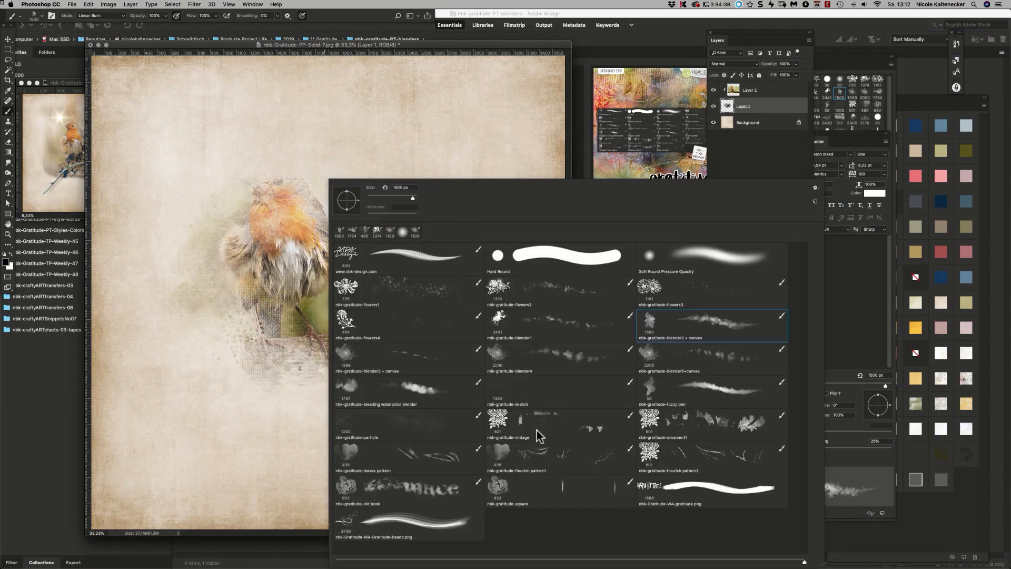
left_click(252, 262)
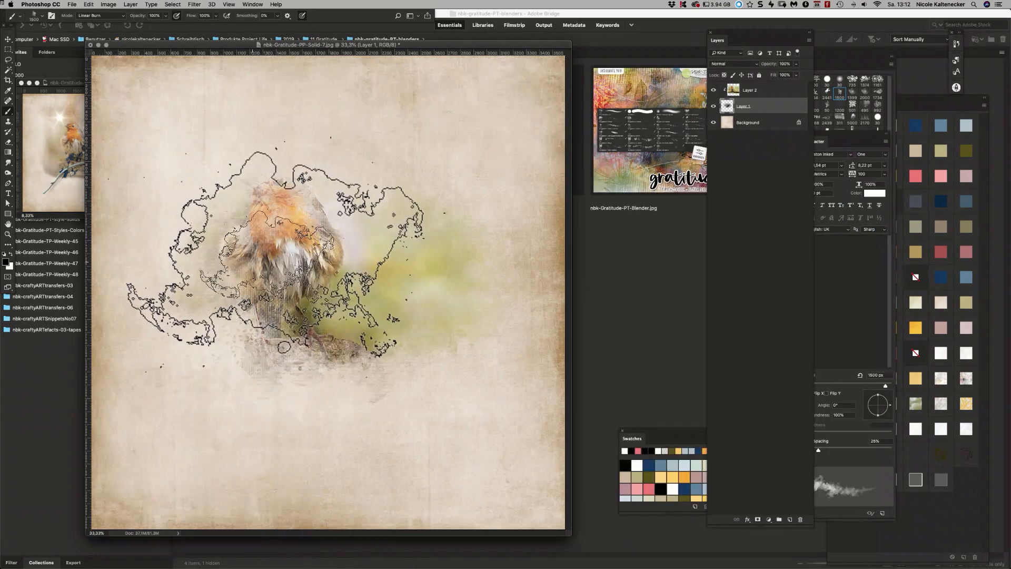
mouse_move(269, 248)
left_mouse_down()
mouse_move(293, 181)
mouse_move(259, 192)
mouse_move(305, 207)
mouse_move(305, 260)
mouse_move(242, 158)
mouse_move(282, 226)
mouse_move(283, 194)
mouse_move(282, 230)
mouse_move(234, 227)
mouse_move(281, 208)
mouse_move(324, 218)
mouse_move(291, 260)
mouse_move(287, 192)
mouse_move(256, 297)
left_mouse_up()
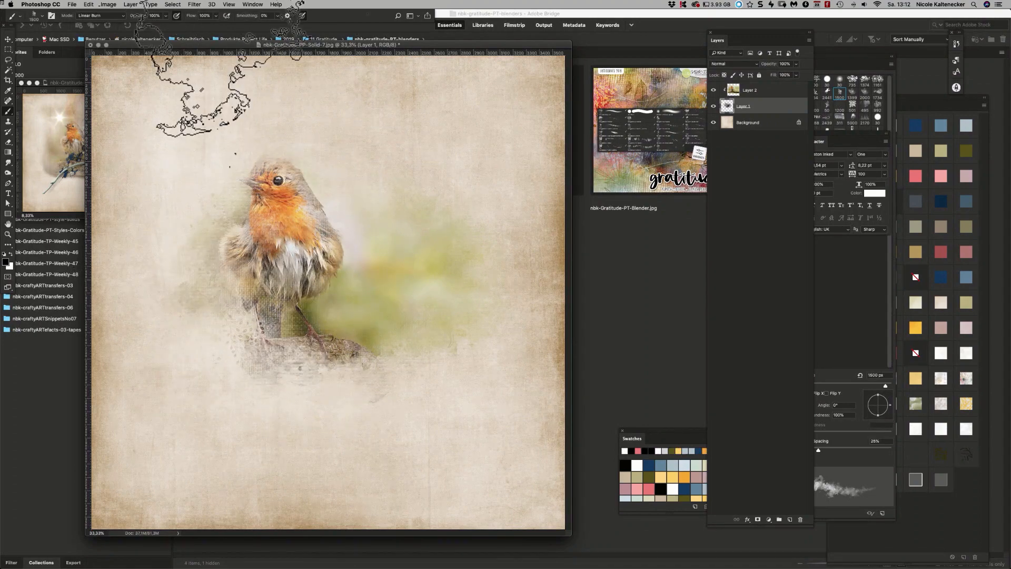
left_click(713, 92)
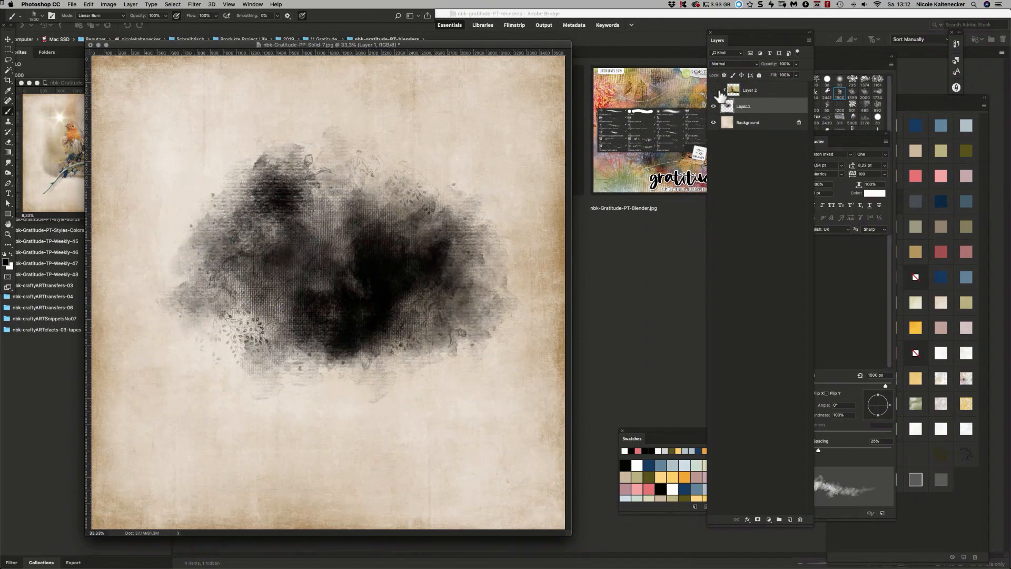
left_click(724, 91)
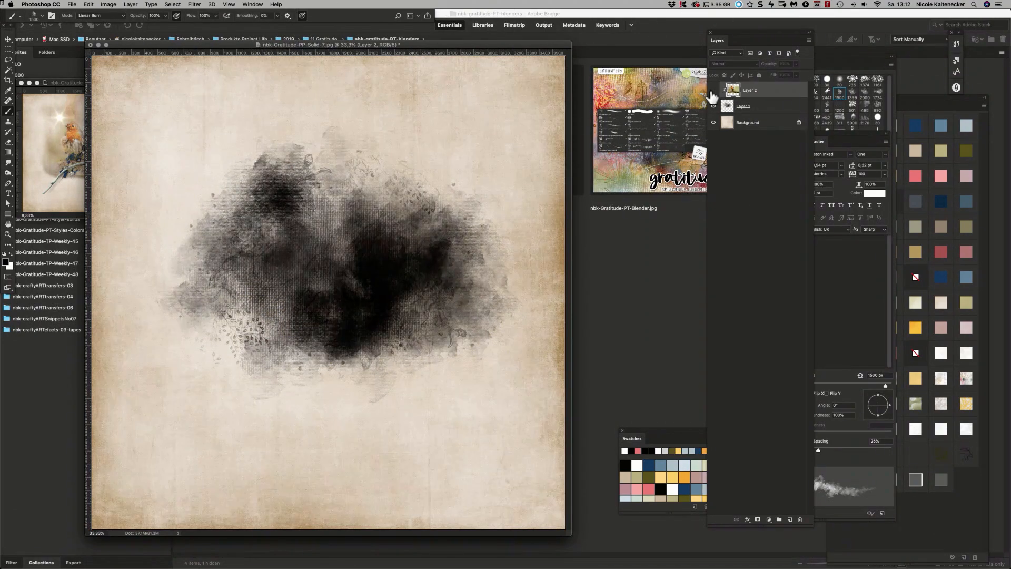
left_click(714, 90)
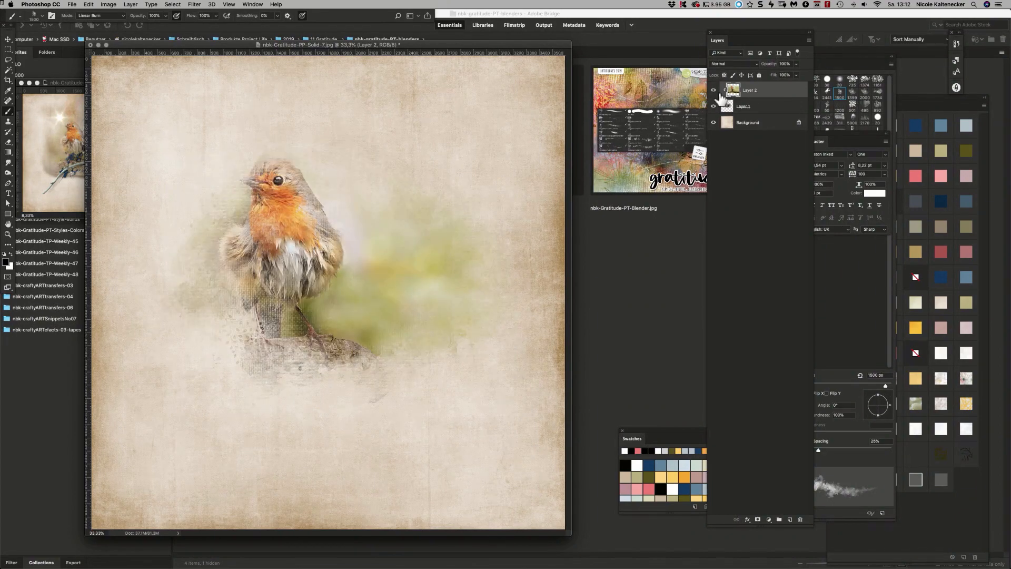
Step: Add a layer mask to Layer 1 and dab black on it with the blender brush over the green background beside the robin
left_click(758, 107)
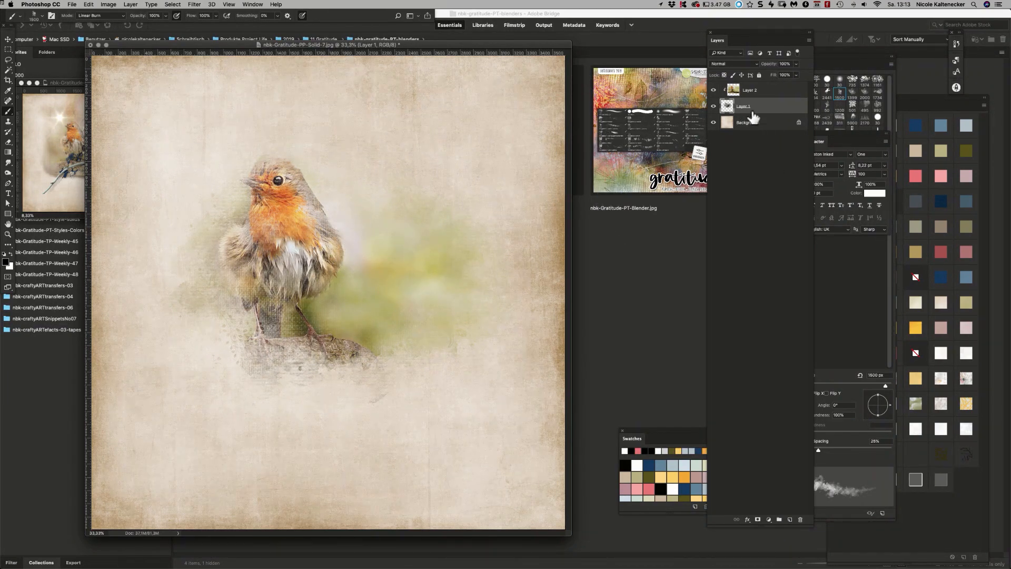
left_click(757, 520)
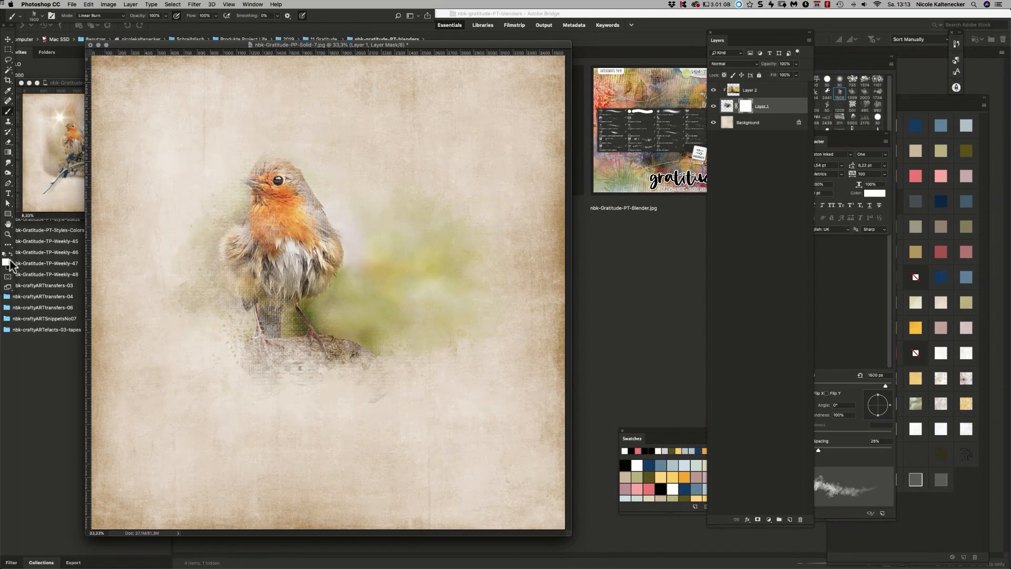
key("x")
left_click(396, 328)
Step: Shorten the Layers panel, redo the last mask dab near the robin's legs and check the masked shape with the photo hidden
left_click(759, 521)
left_click_drag(763, 525, 792, 185)
key("super+z")
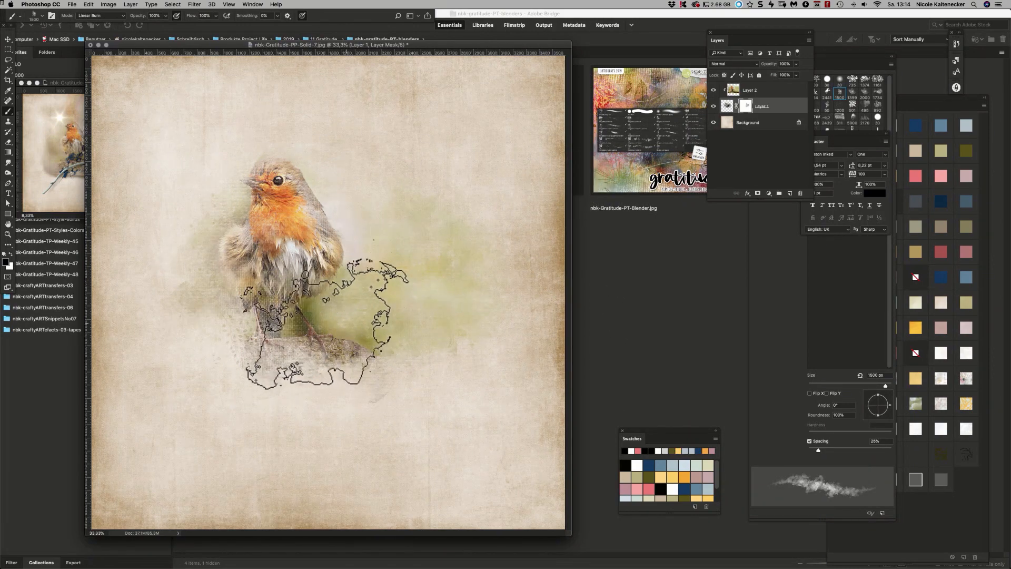
left_click(343, 319)
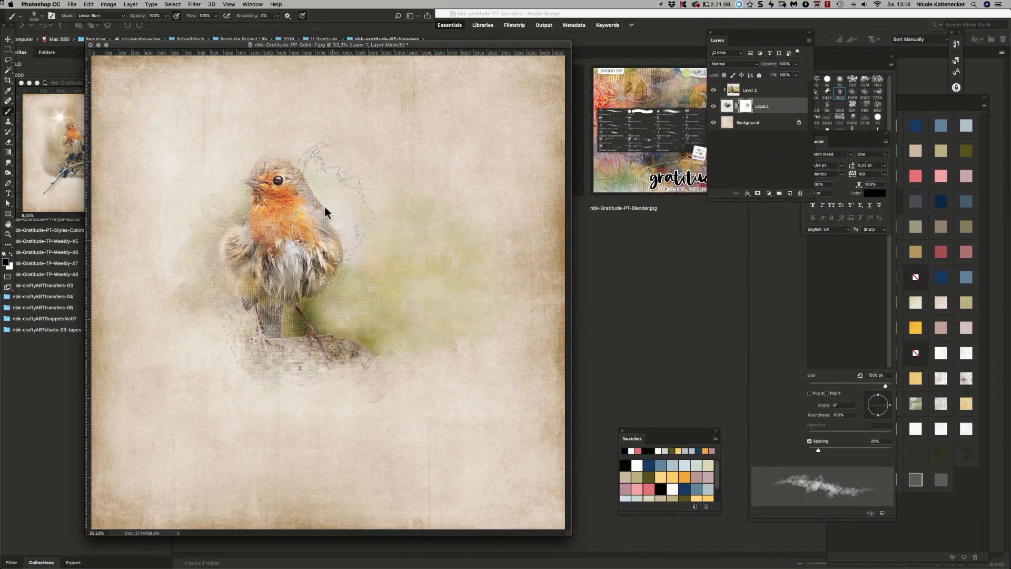
left_click(713, 90)
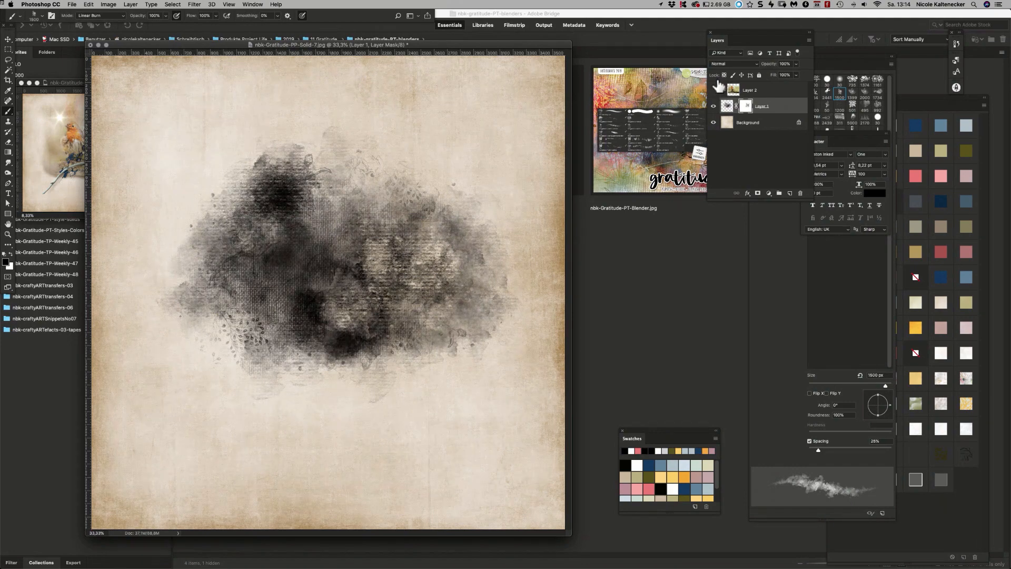
left_click(714, 90)
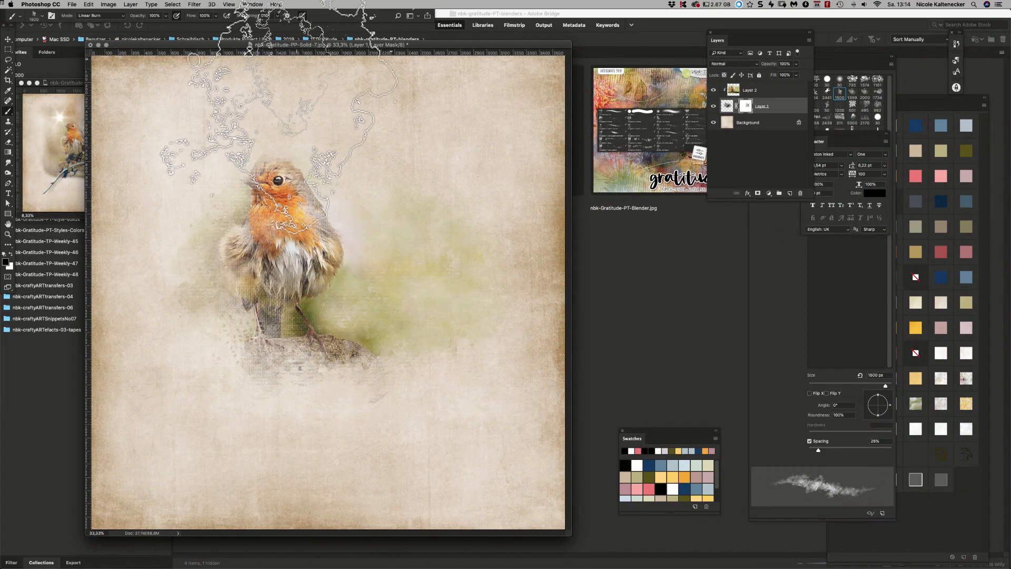
Step: Move the paper's window aside and zoom the finished layout to 12.5% beside it as a reference
left_click_drag(218, 47, 257, 58)
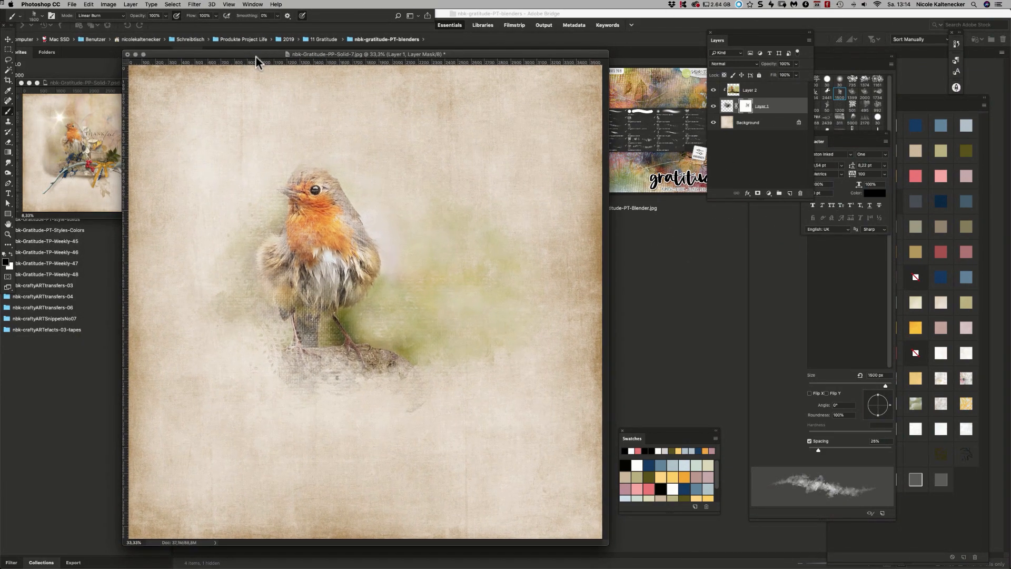
left_click(8, 39)
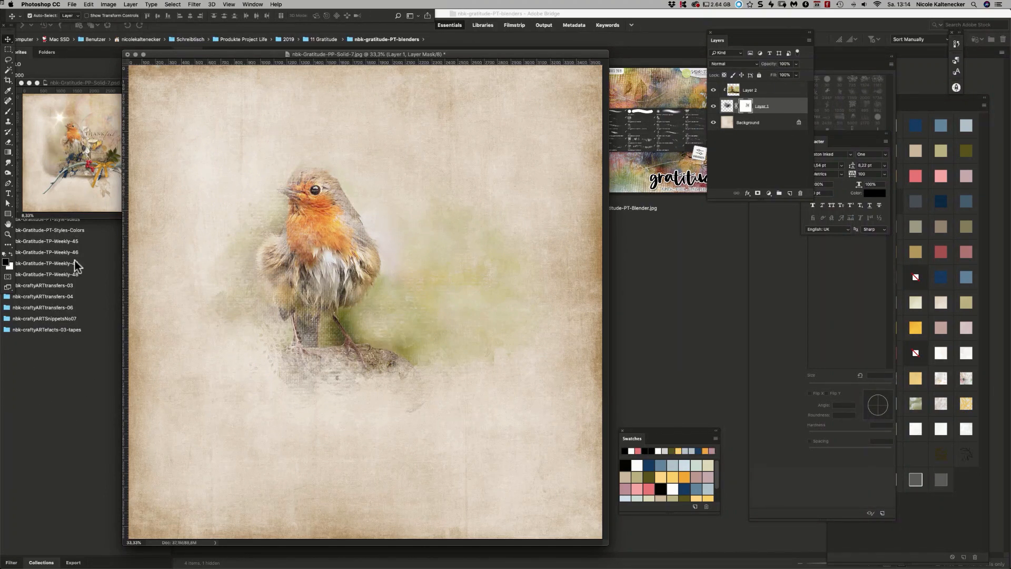
left_click(58, 124)
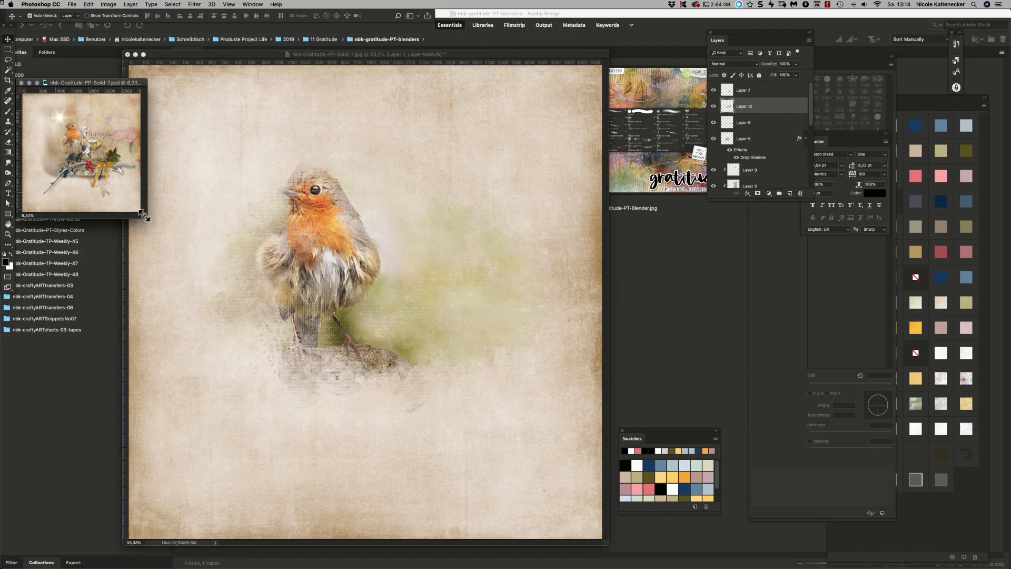
key("super+plus")
key("super+plus")
key("super+plus")
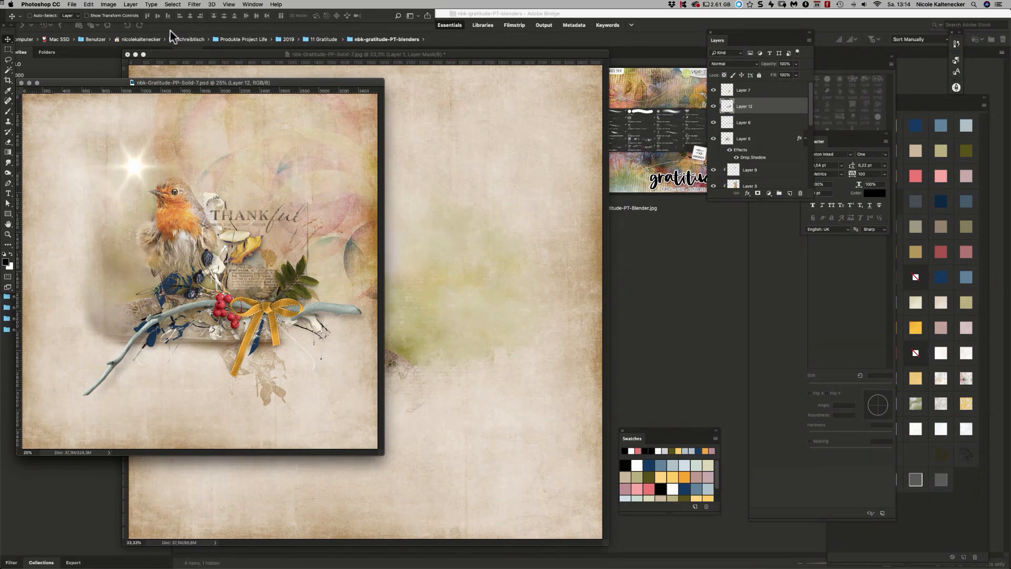
key("super+minus")
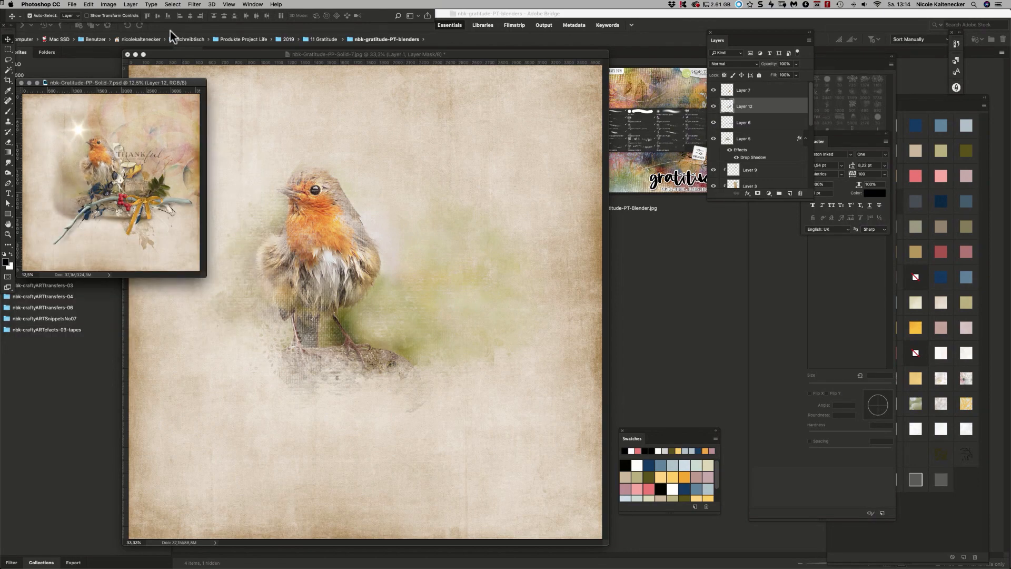
Step: Switch to Bridge and open nbk-Gratitude-Lensflare-7.jpg from the nbk-Gratitude-EL-Lensflares-A folder in Photoshop
left_click(8, 402)
left_click(78, 97)
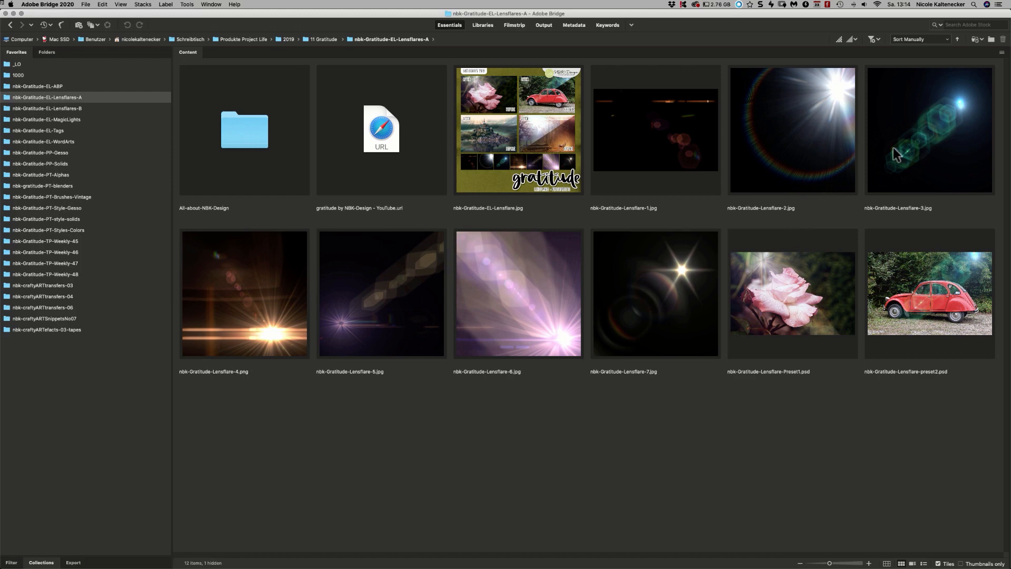
double_click(669, 265)
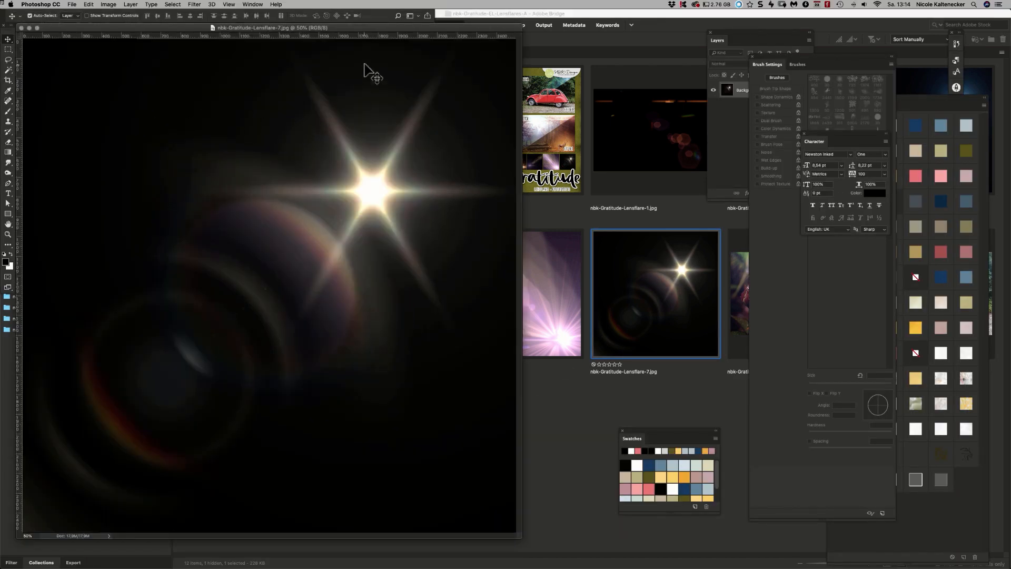
Step: Copy the entire lens flare image into the nbk-Gratitude-PP-Solid-7.jpg document and close the flare file
key("super+a")
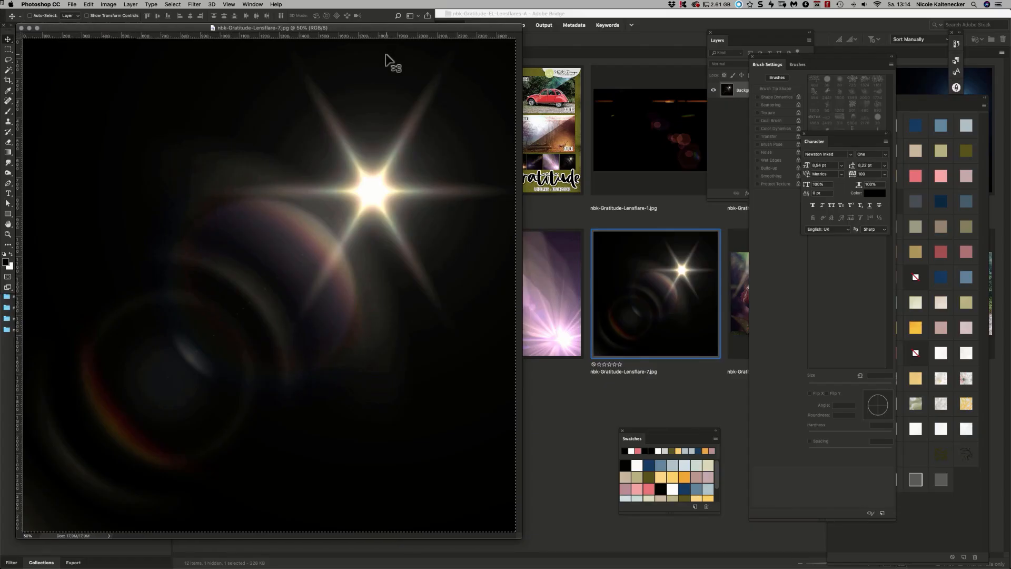
key("super+w")
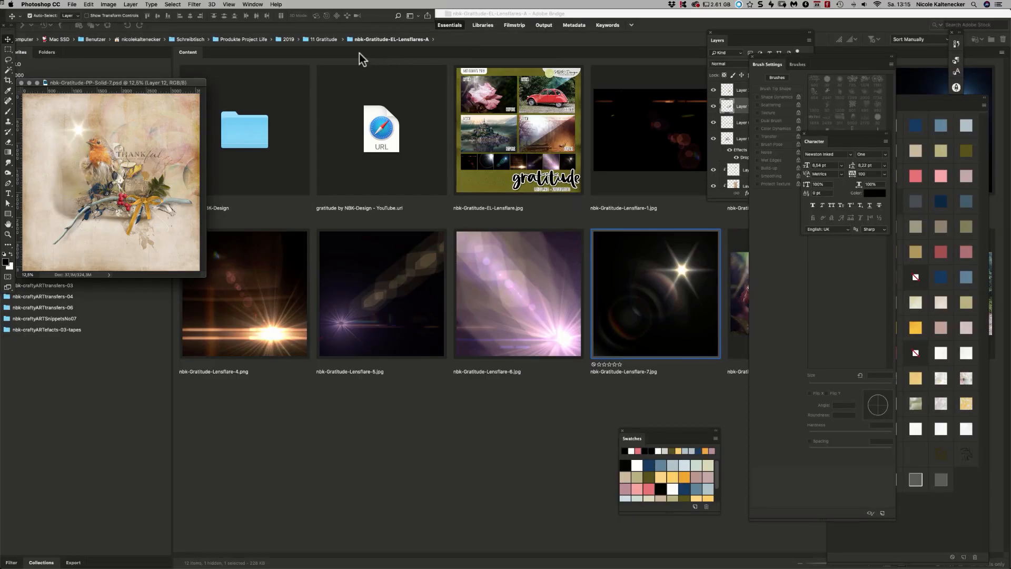
left_click(253, 4)
left_click(285, 310)
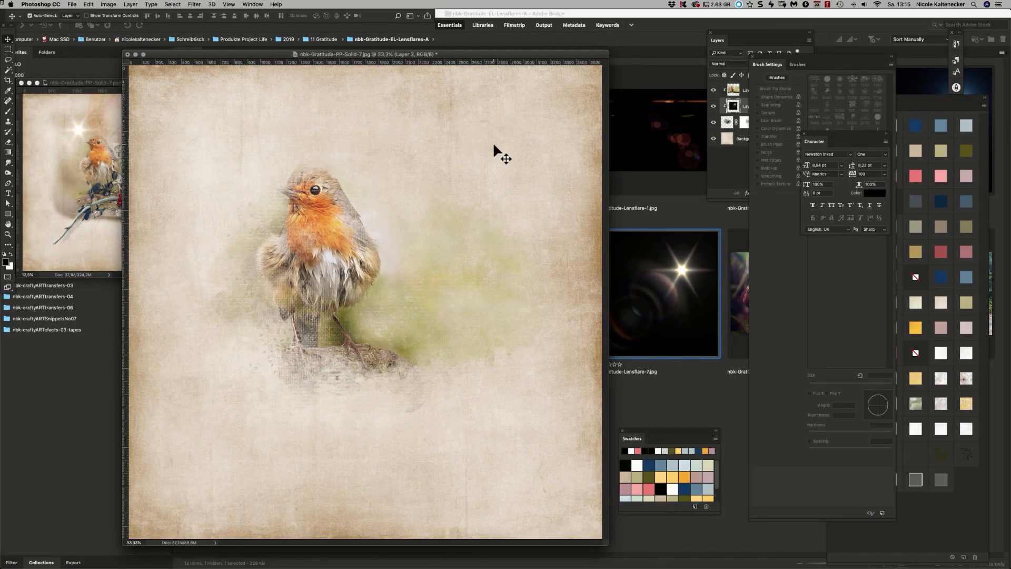
Step: Move the lens flare layer above the robin photo and release it from the clipping mask
key("super+bracketright")
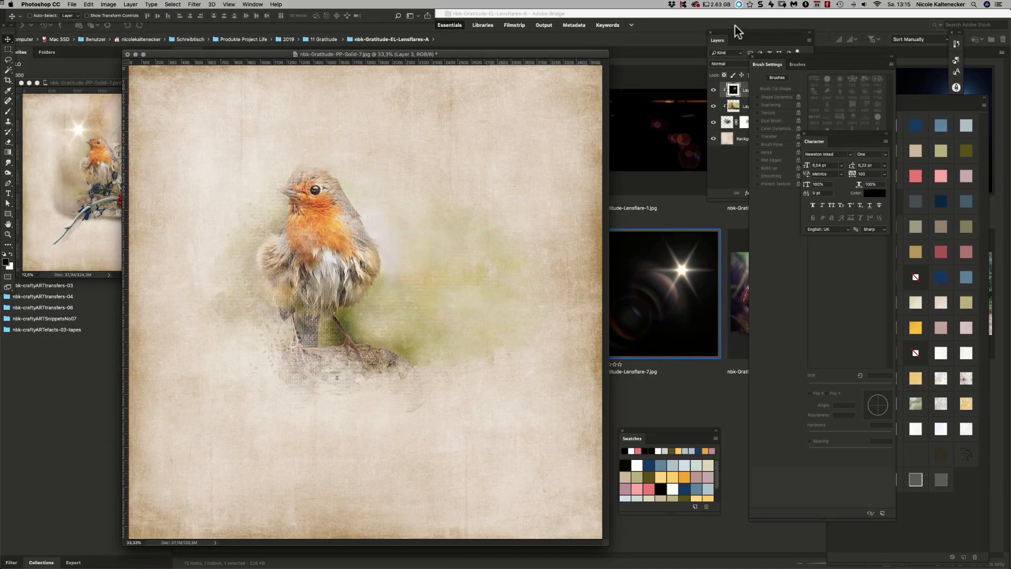
key("super+alt+g")
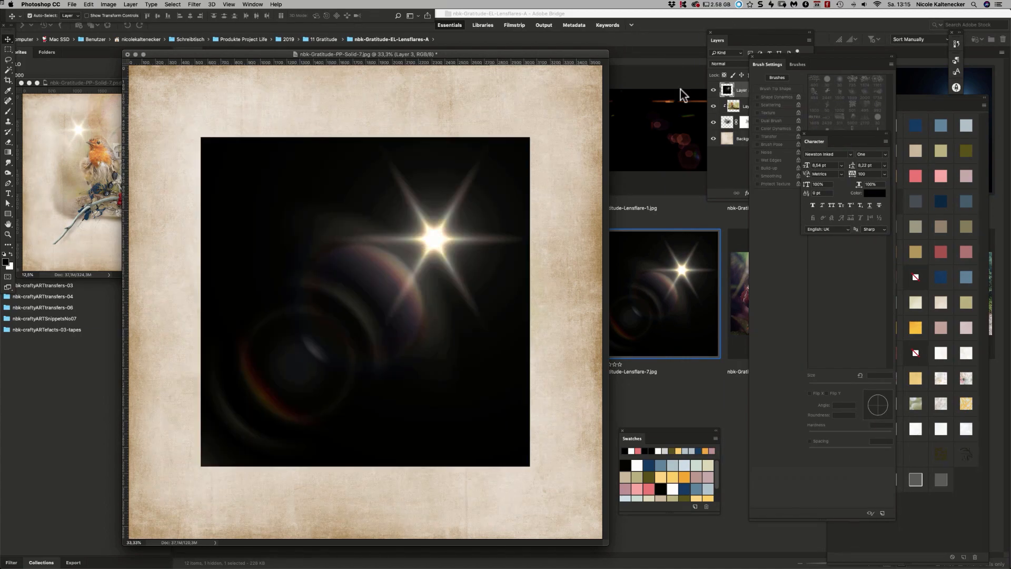
left_click(831, 50)
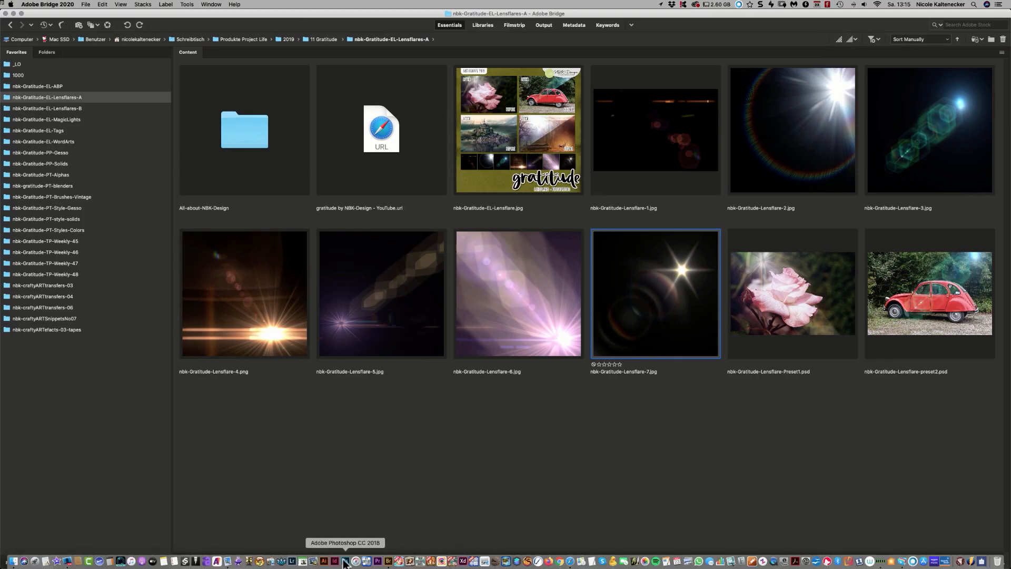
Step: Return to Photoshop and set the lens flare layer's blend mode to Overlay
left_click(347, 563)
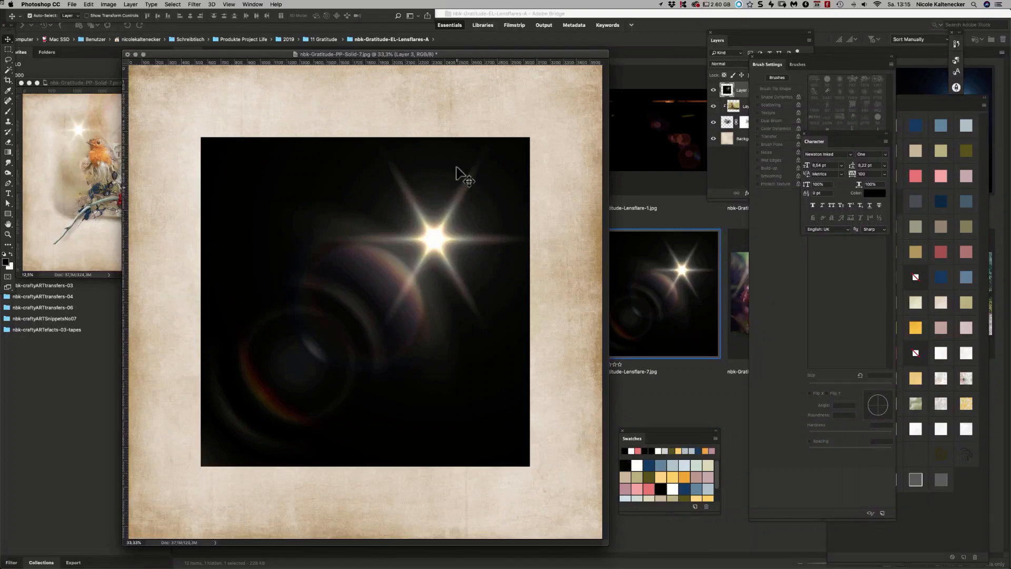
left_click(731, 63)
left_click(740, 148)
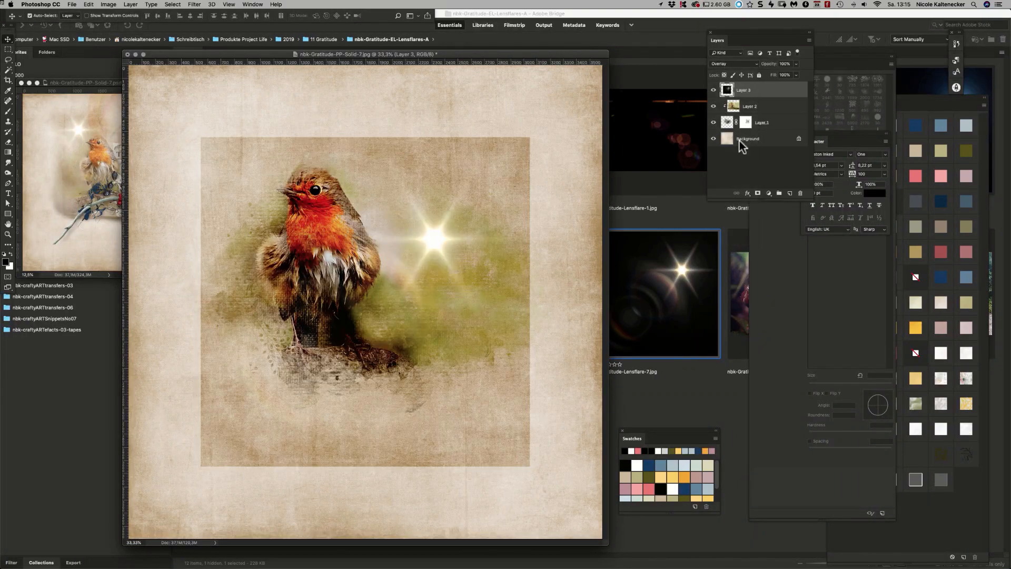
Step: Rotate the lens flare by -90° and move it so the light shines just above and to the left of the robin's head
key("ctrl+t")
left_click_drag(542, 122, 246, 217)
left_click_drag(356, 282, 291, 214)
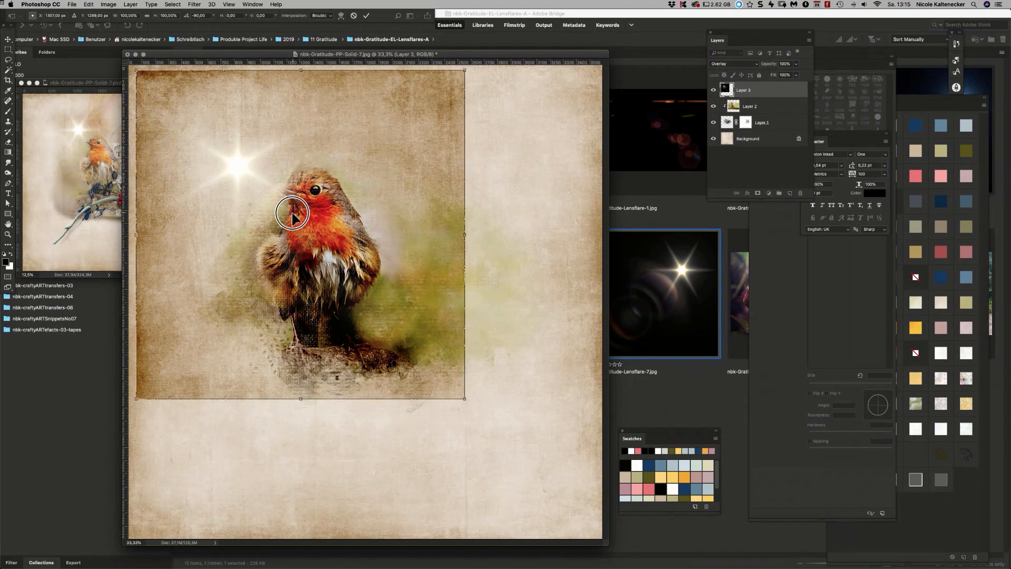
key("Return")
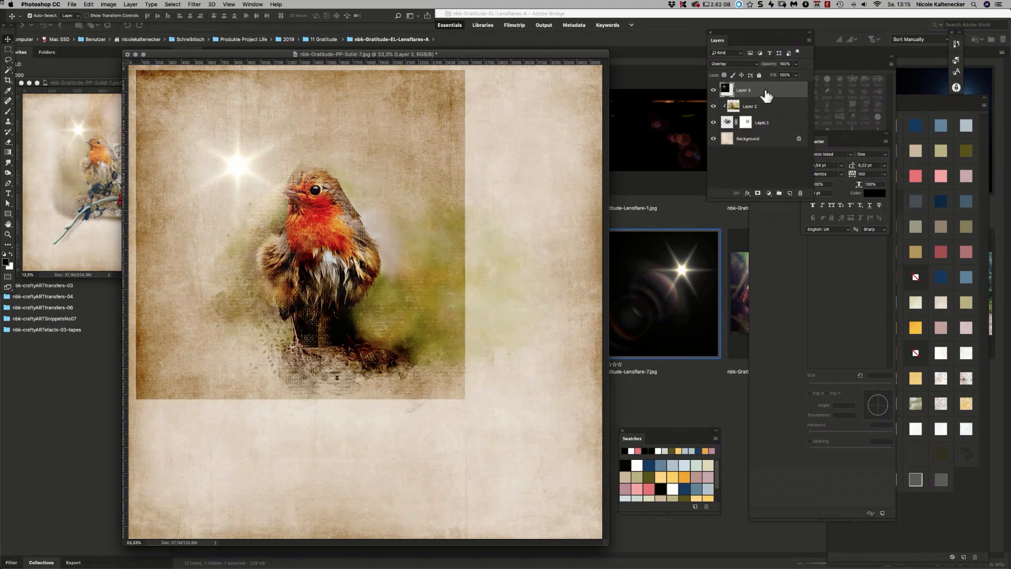
Step: Add a layer mask to the lens flare layer and erase everything around the light with a Soft Round Pressure Opacity eraser at 0% hardness
left_click(758, 193)
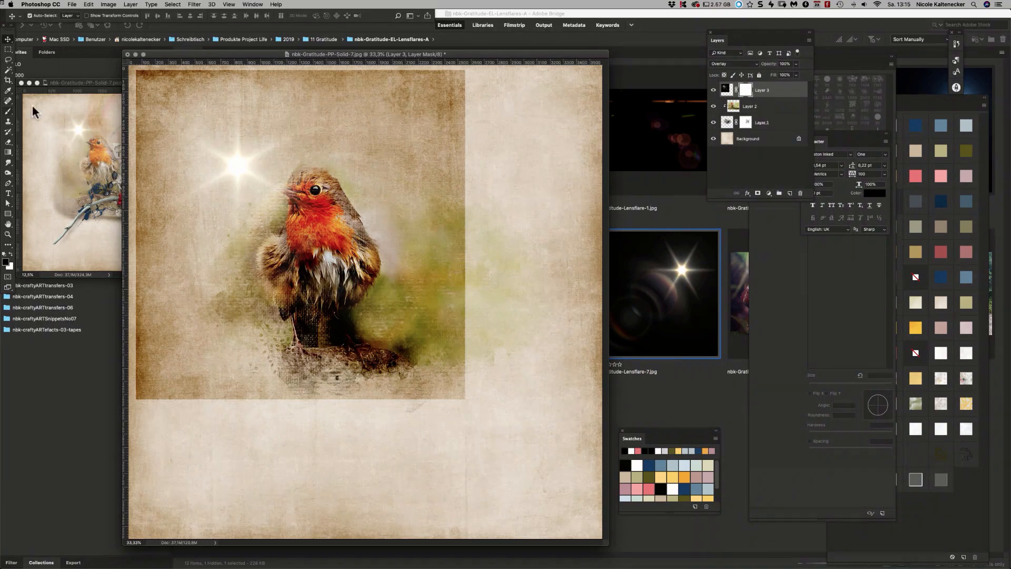
left_click(8, 142)
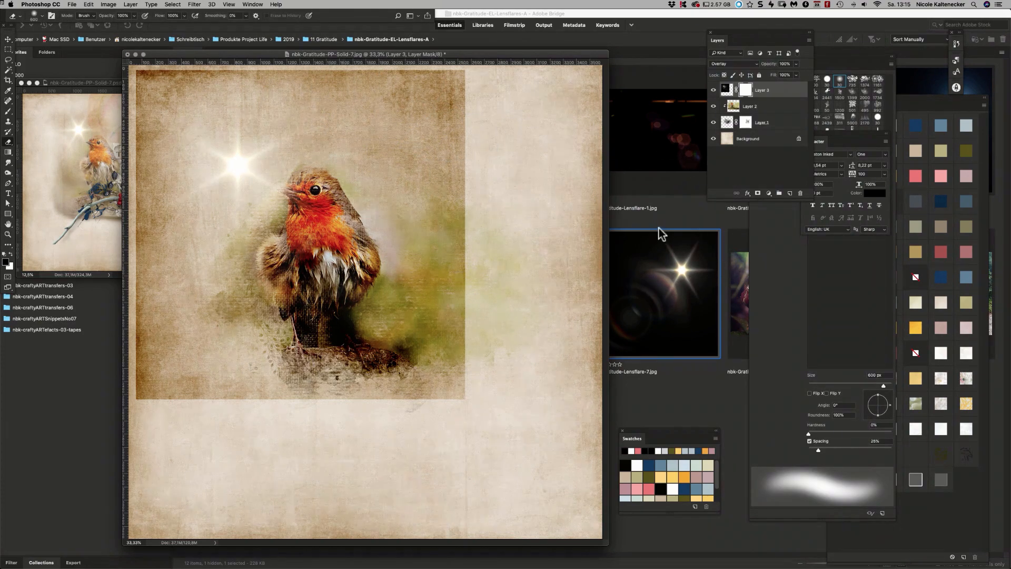
right_click(438, 227)
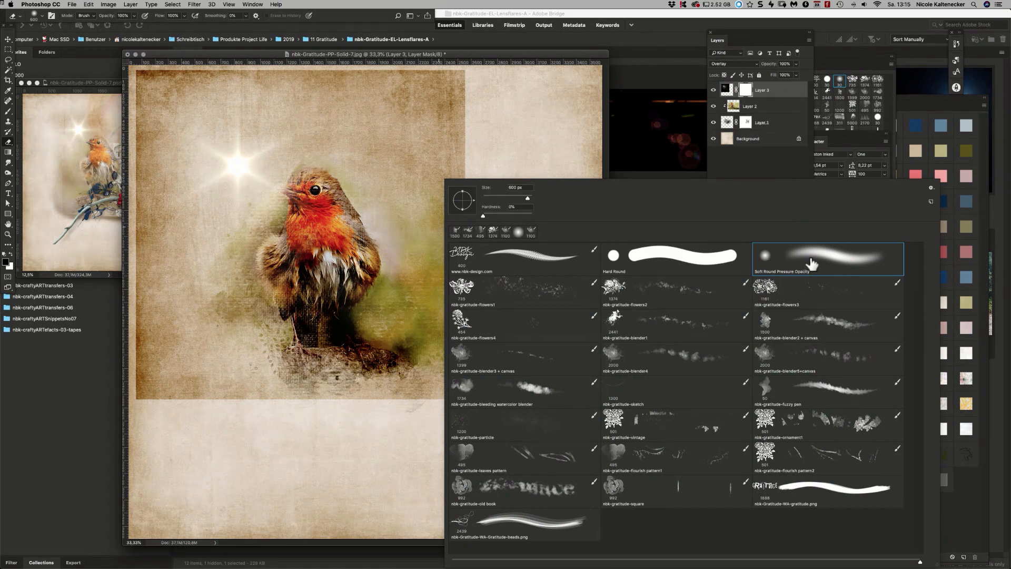
left_click(474, 113)
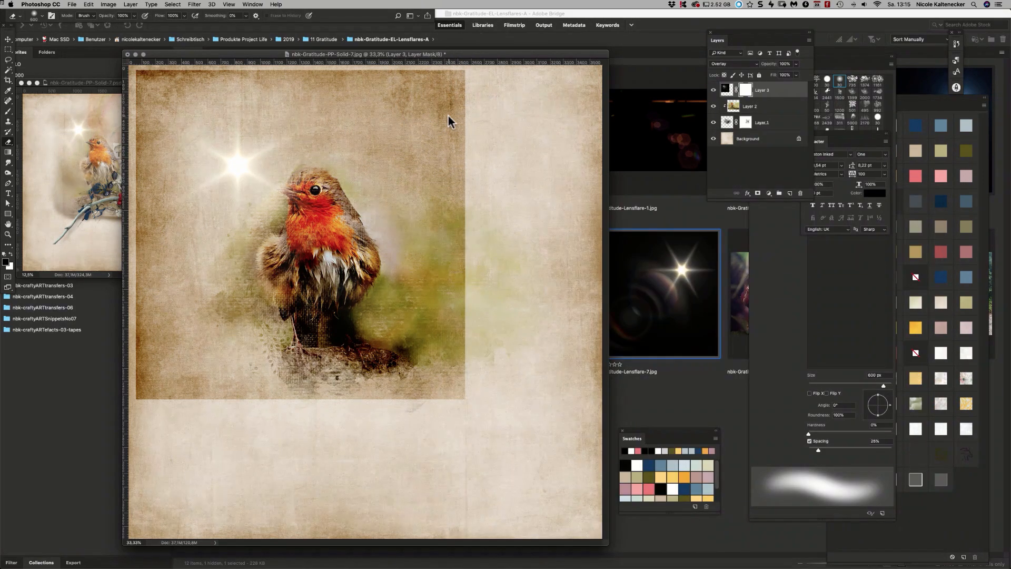
key("x")
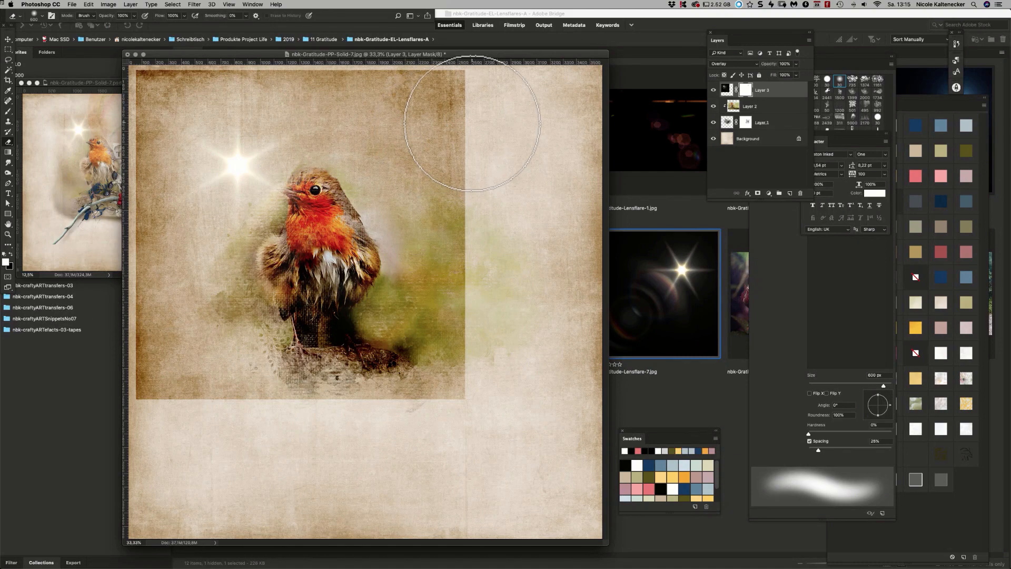
mouse_move(478, 72)
left_mouse_down()
mouse_move(490, 93)
mouse_move(443, 142)
left_mouse_up()
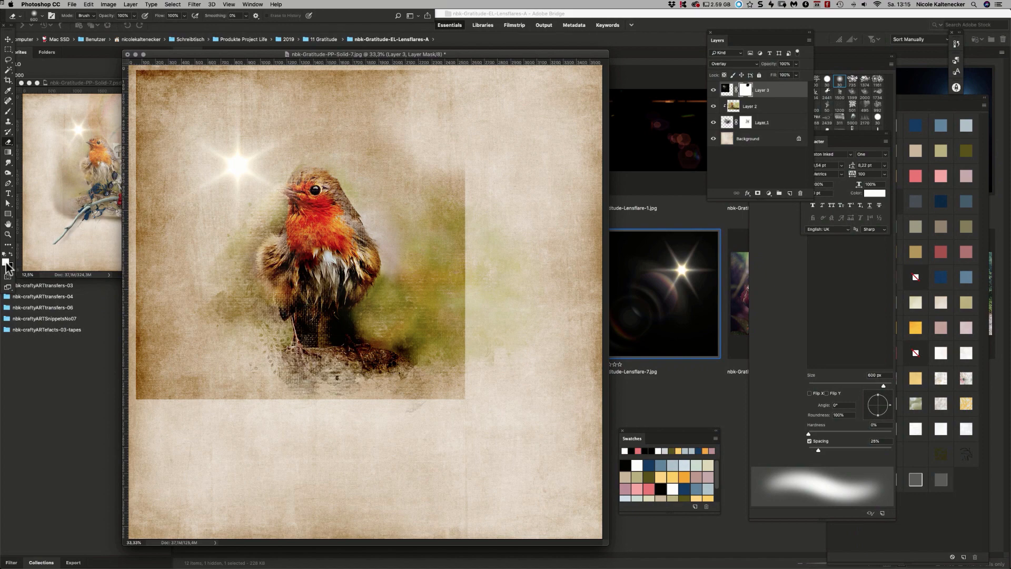
mouse_move(440, 124)
left_mouse_down()
mouse_move(334, 83)
mouse_move(340, 38)
mouse_move(241, 73)
mouse_move(135, 144)
mouse_move(155, 69)
mouse_move(110, 73)
mouse_move(108, 214)
mouse_move(143, 254)
mouse_move(148, 288)
mouse_move(92, 322)
mouse_move(120, 198)
mouse_move(177, 355)
mouse_move(158, 420)
mouse_move(152, 382)
mouse_move(258, 295)
mouse_move(212, 398)
mouse_move(222, 307)
mouse_move(197, 284)
mouse_move(255, 232)
mouse_move(276, 281)
mouse_move(325, 224)
mouse_move(322, 198)
mouse_move(336, 184)
mouse_move(340, 224)
mouse_move(317, 273)
mouse_move(315, 260)
mouse_move(426, 277)
mouse_move(448, 250)
mouse_move(442, 324)
mouse_move(385, 293)
mouse_move(273, 313)
mouse_move(302, 348)
mouse_move(318, 400)
mouse_move(369, 415)
mouse_move(488, 355)
mouse_move(497, 335)
mouse_move(451, 340)
mouse_move(437, 294)
mouse_move(437, 155)
mouse_move(364, 104)
mouse_move(372, 87)
mouse_move(156, 316)
mouse_move(240, 349)
mouse_move(281, 317)
mouse_move(387, 171)
mouse_move(387, 136)
mouse_move(414, 268)
mouse_move(371, 72)
mouse_move(383, 97)
mouse_move(409, 368)
mouse_move(235, 386)
mouse_move(158, 361)
mouse_move(160, 371)
mouse_move(136, 91)
mouse_move(250, 78)
mouse_move(453, 110)
mouse_move(459, 244)
mouse_move(500, 321)
mouse_move(396, 466)
mouse_move(284, 409)
mouse_move(261, 383)
mouse_move(218, 431)
mouse_move(153, 410)
mouse_move(678, 1)
left_mouse_up()
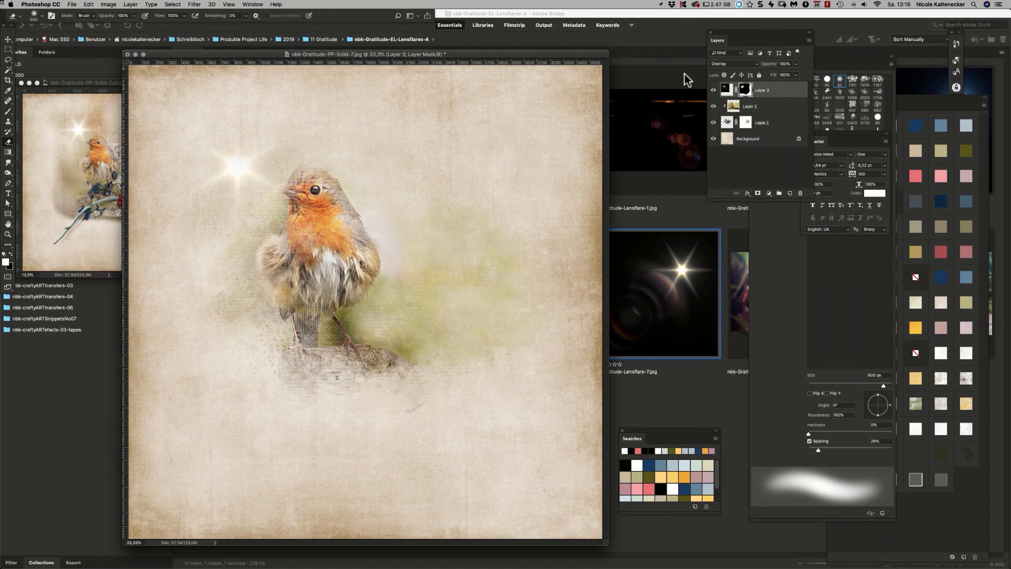
Step: Shift the paper document's window aside and enlarge the finished reference layout to 25%
left_click_drag(253, 54, 282, 50)
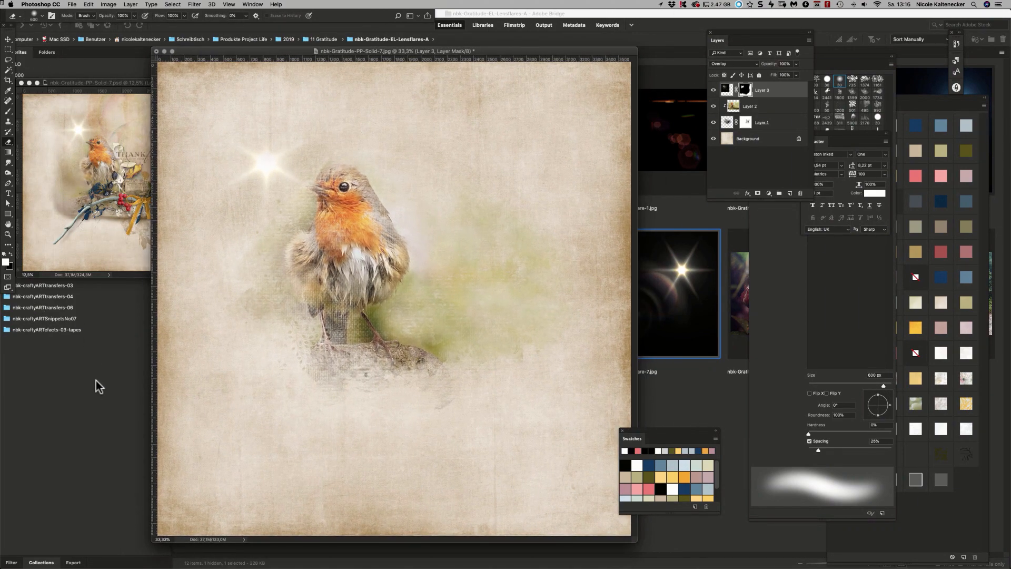
left_click(118, 219)
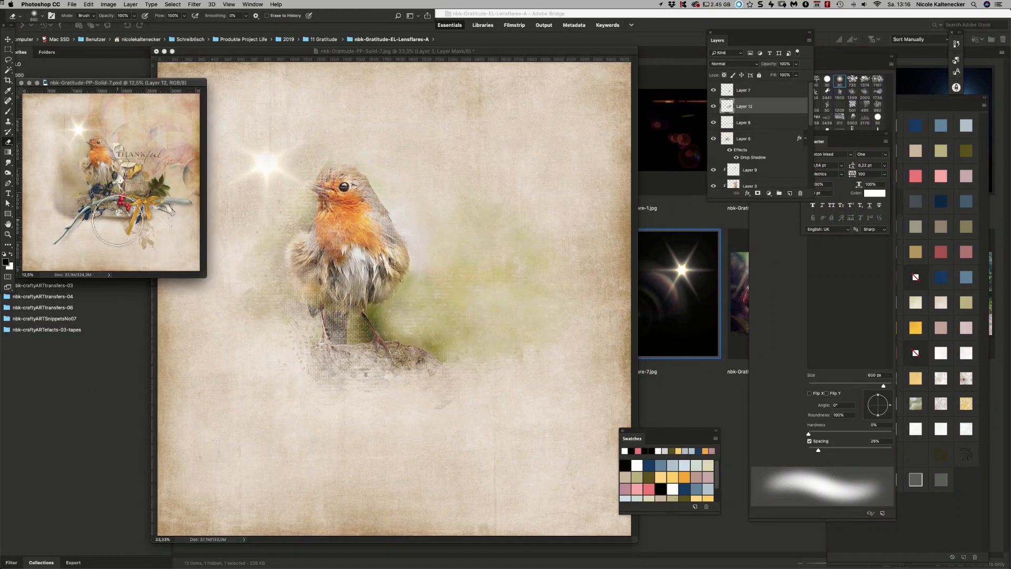
key("super+plus")
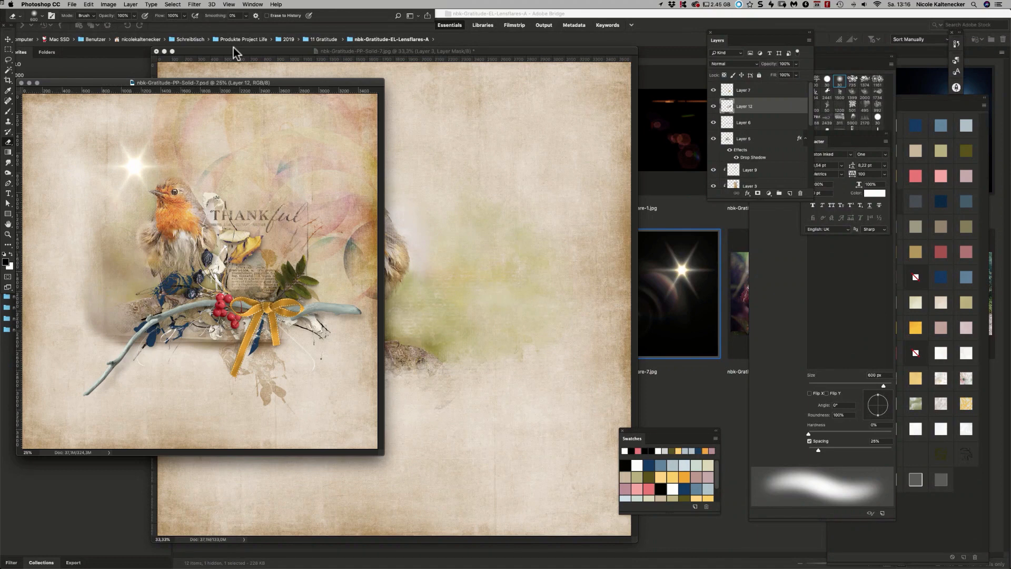
Step: Switch to Bridge and open nbk-craftyARTtransfers-06-4.png from the nbk-craftyARTtransfers-06 folder in Photoshop
left_click(75, 501)
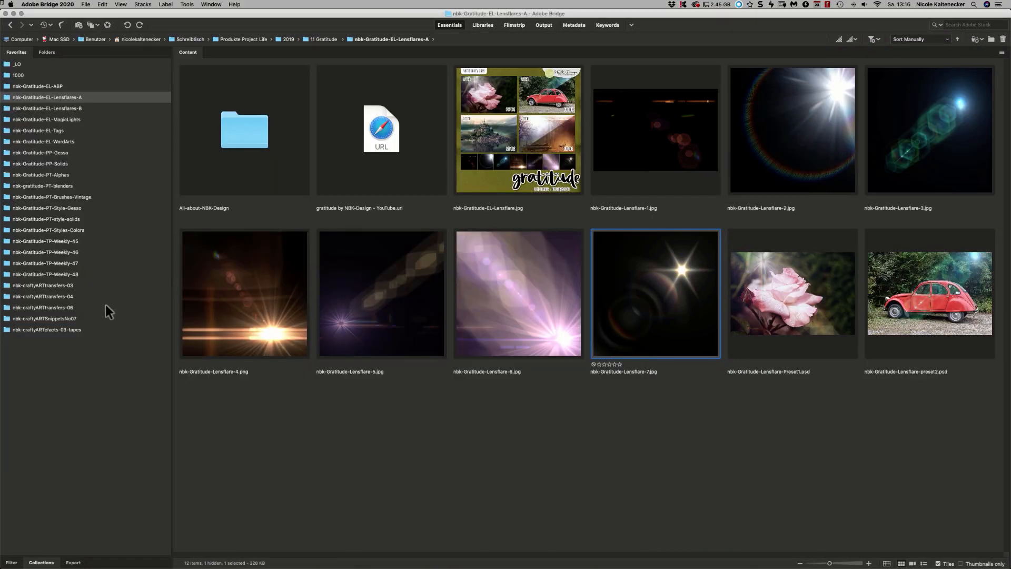
left_click(71, 308)
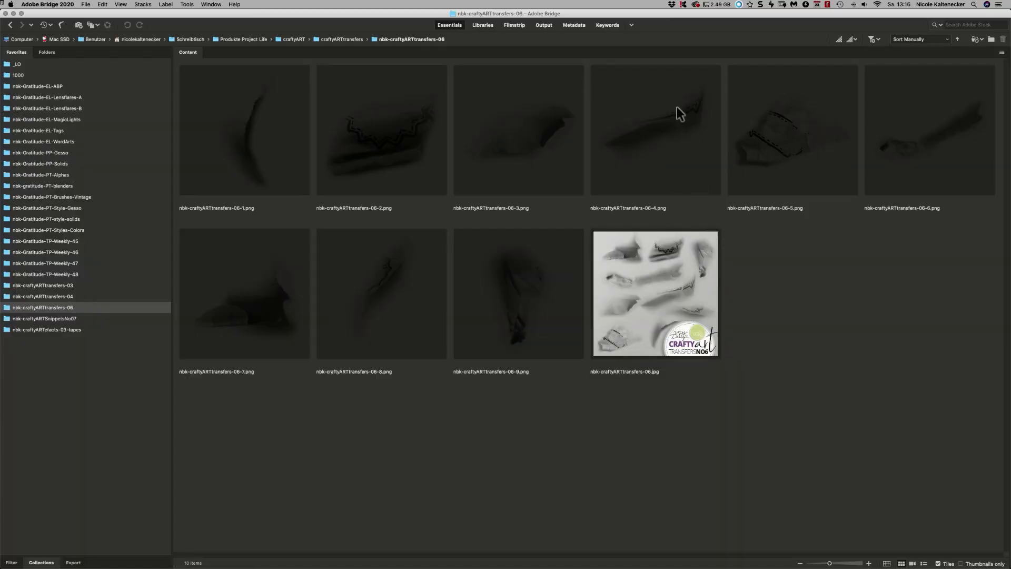
double_click(685, 135)
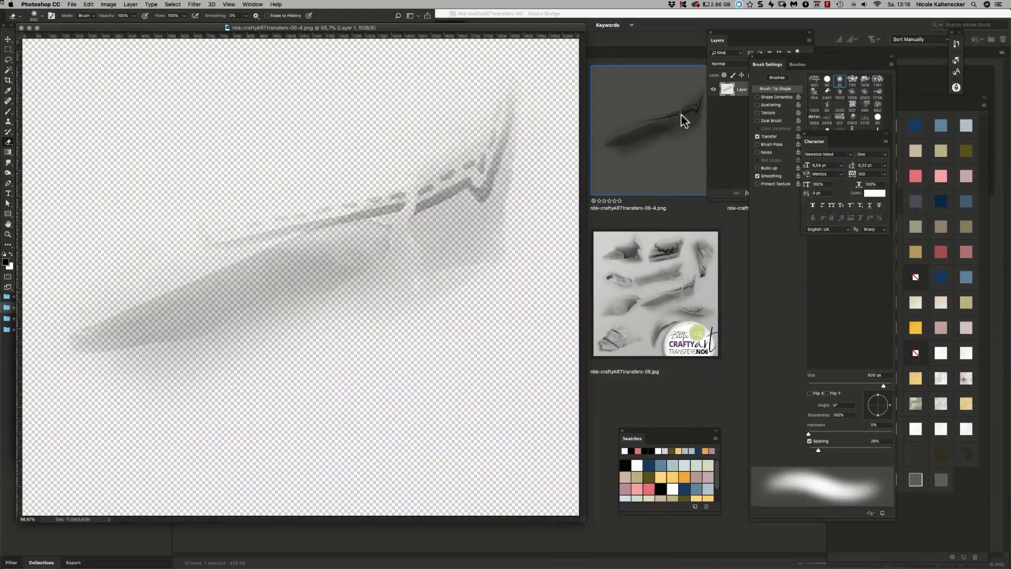
Step: Copy the transfer image into the nbk-Gratitude-PP-Solid-7.jpg document and close the transfer file
key("super+w")
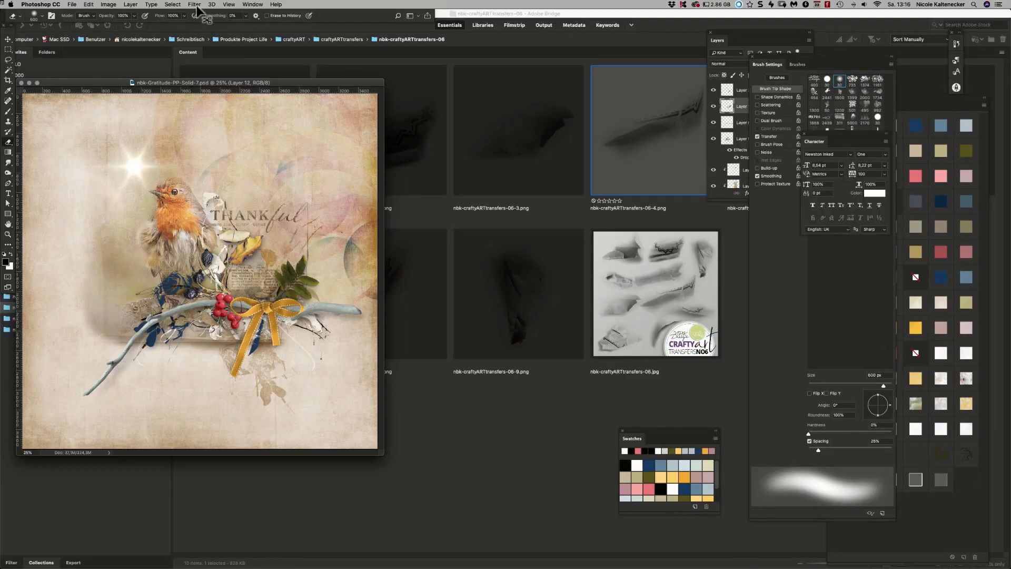
left_click(252, 4)
left_click(281, 313)
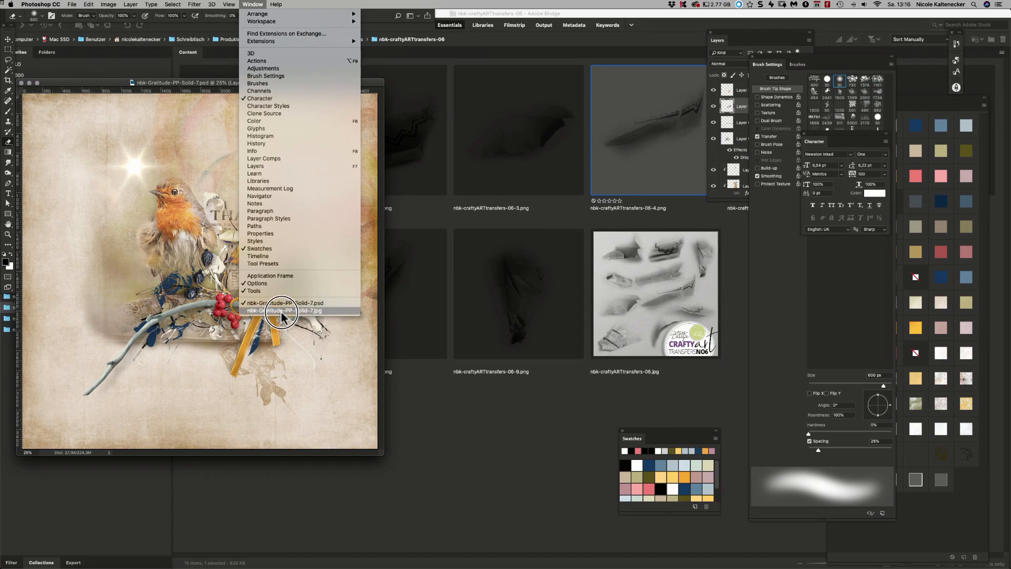
key("super+v")
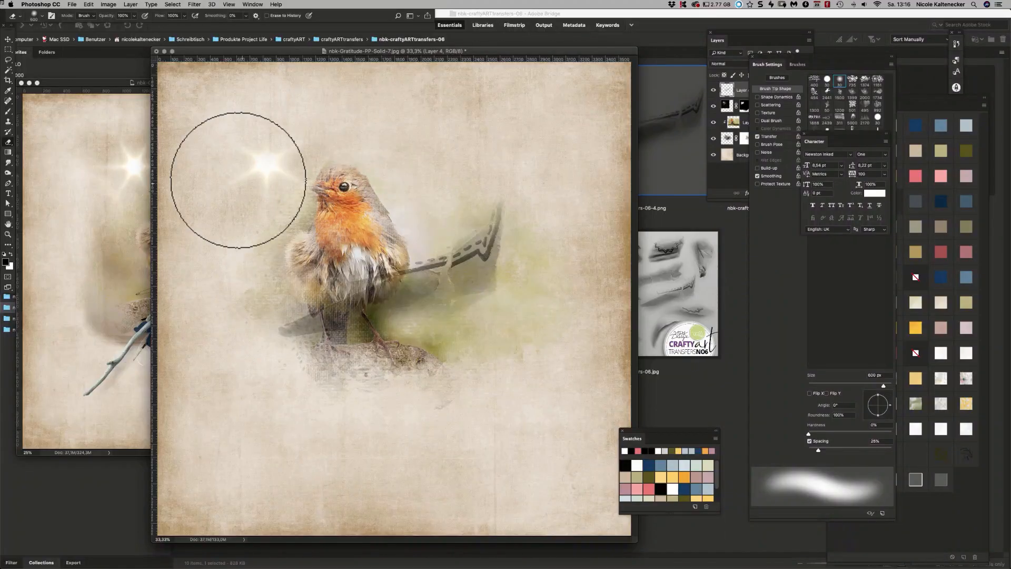
Step: Place the transfer below and to the right of the robin's rock and put its layer directly above the Background
key("v")
left_click_drag(499, 238, 537, 319)
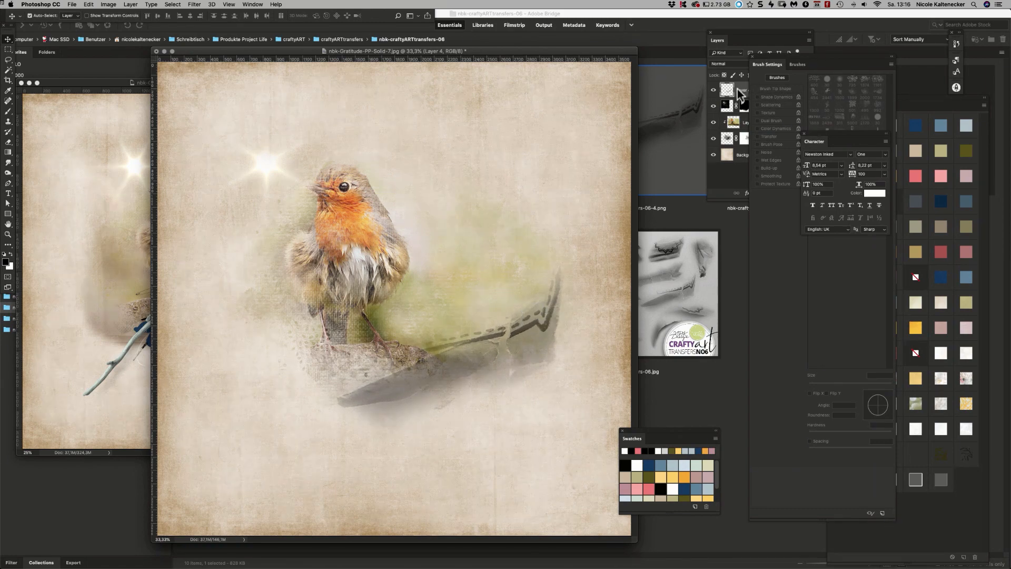
left_click_drag(740, 95, 787, 139)
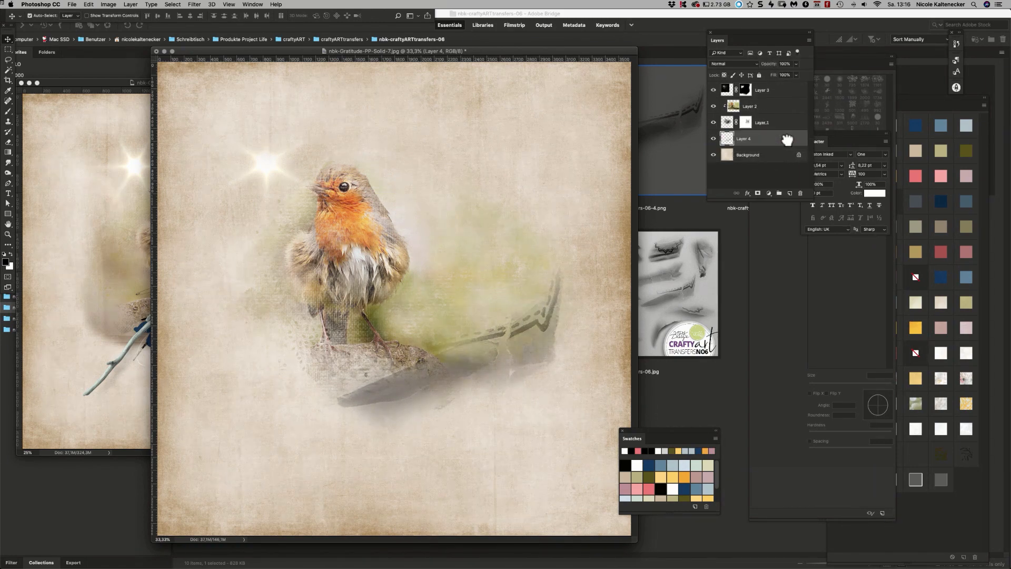
left_click_drag(533, 345, 524, 355)
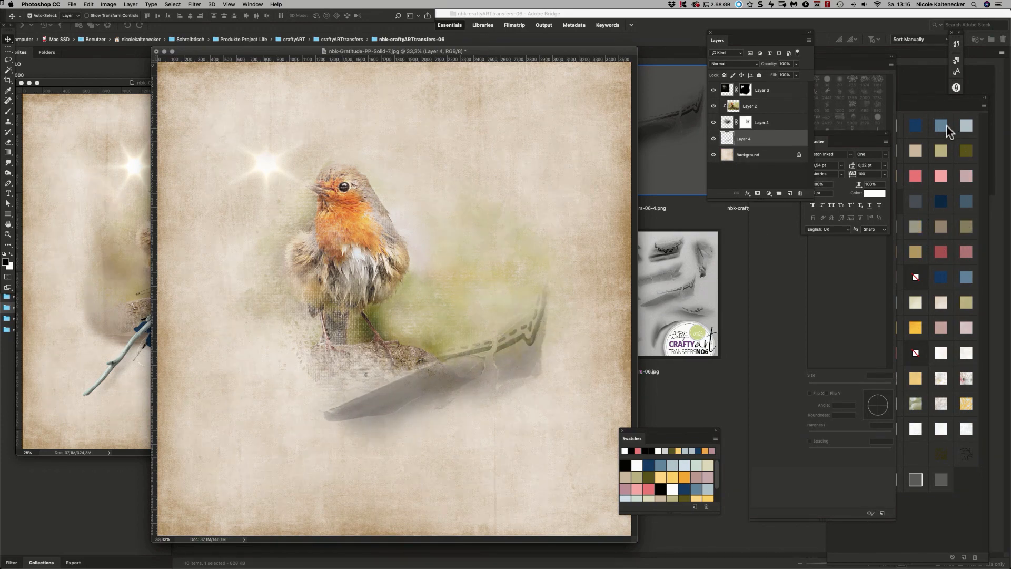
Step: Try several solid colour styles on the transfer layer and apply the dark olive one
left_click(940, 229)
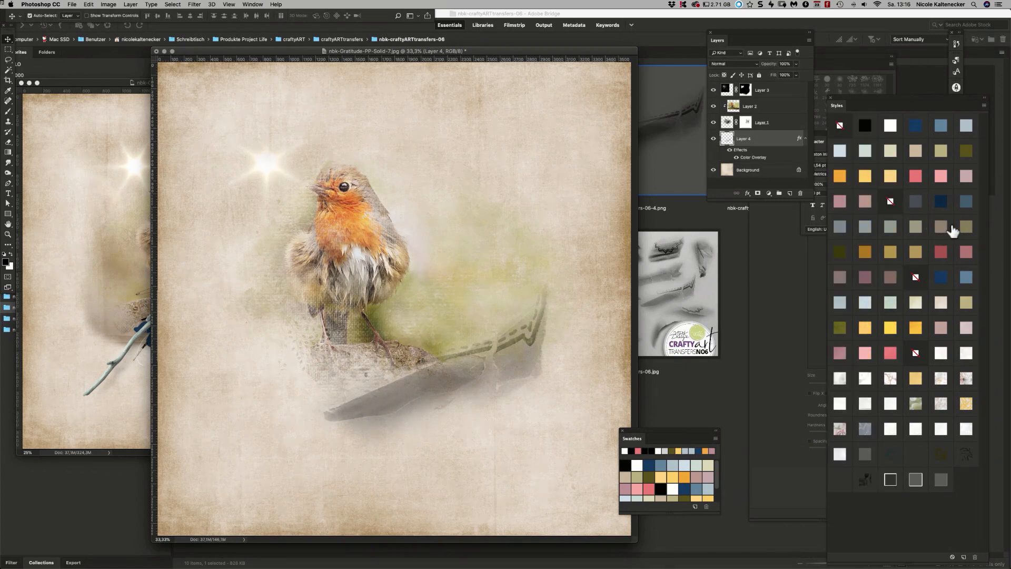
left_click(963, 153)
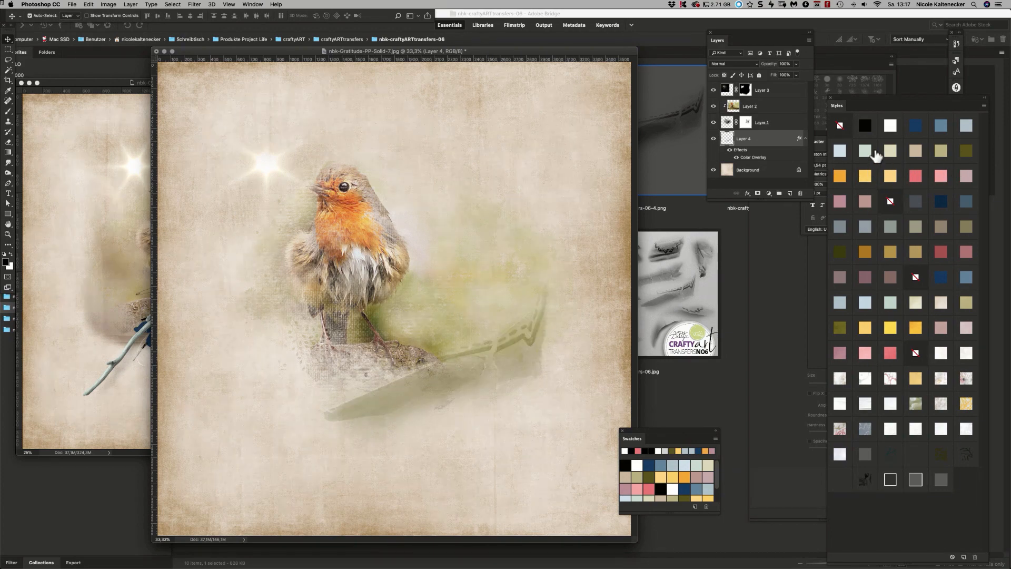
left_click(918, 148)
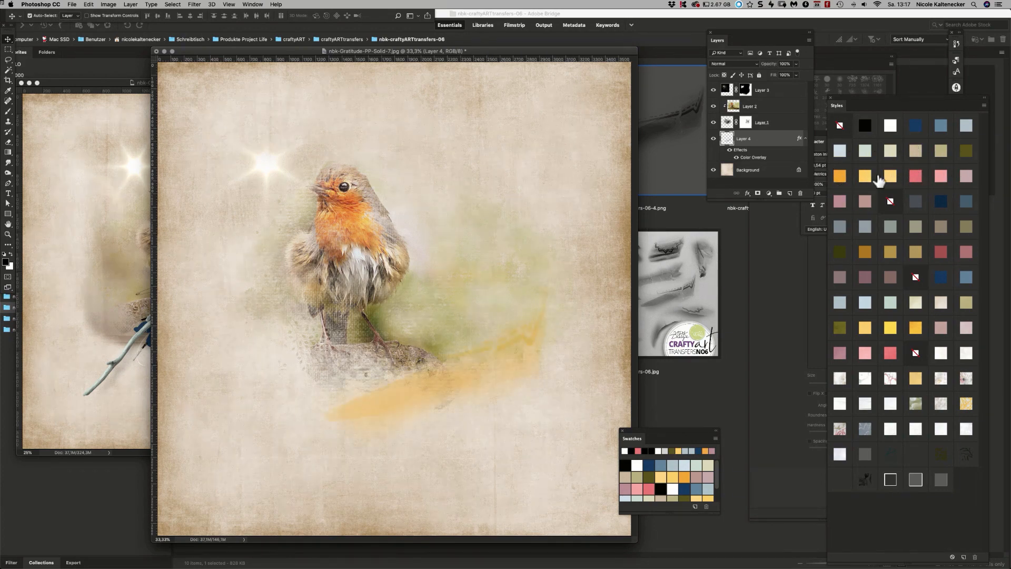
left_click(965, 156)
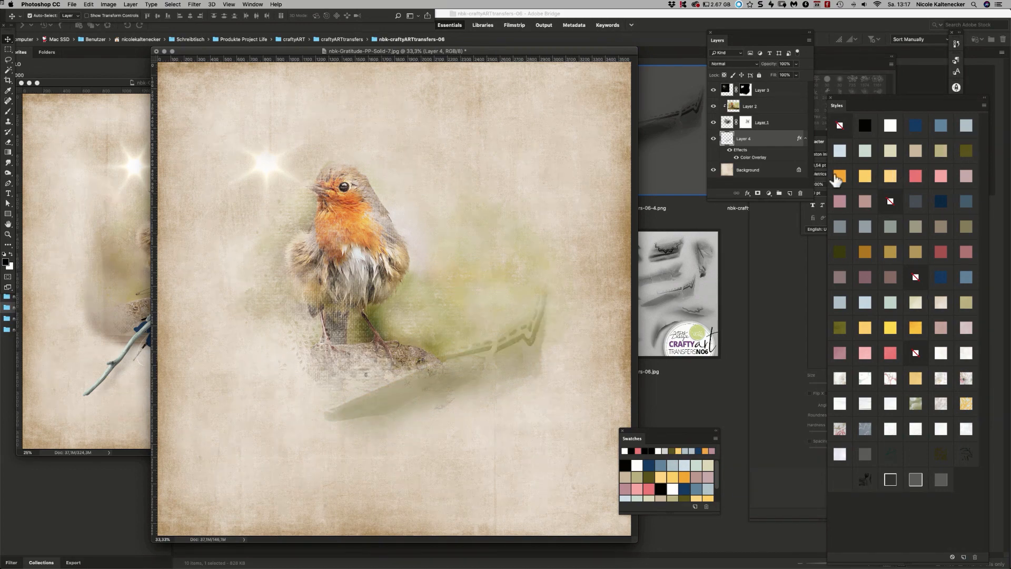
Step: Change the transfer's Color Overlay to a dark brown by sampling a brown tone from the canvas and darkening it
double_click(767, 158)
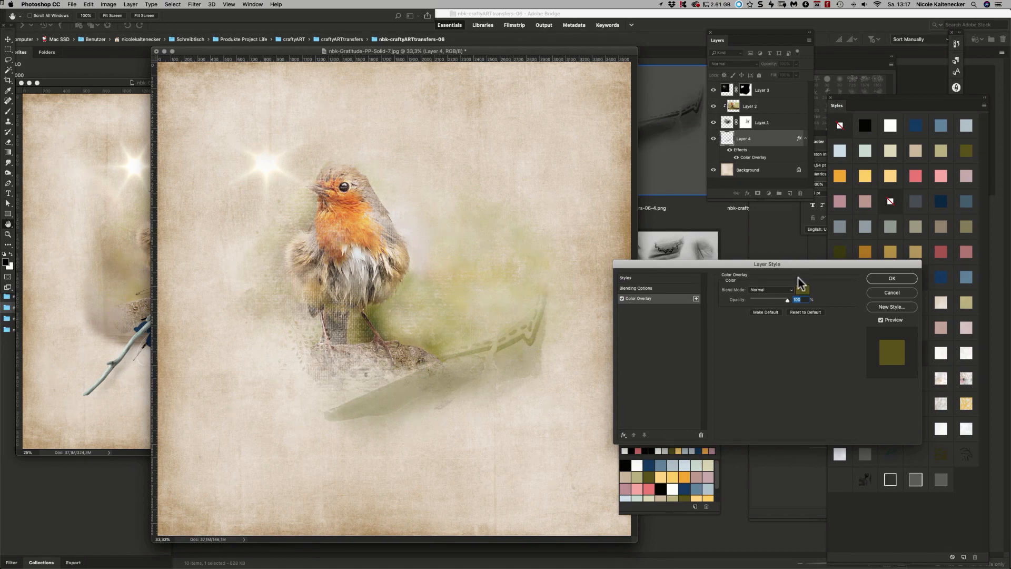
left_click(802, 289)
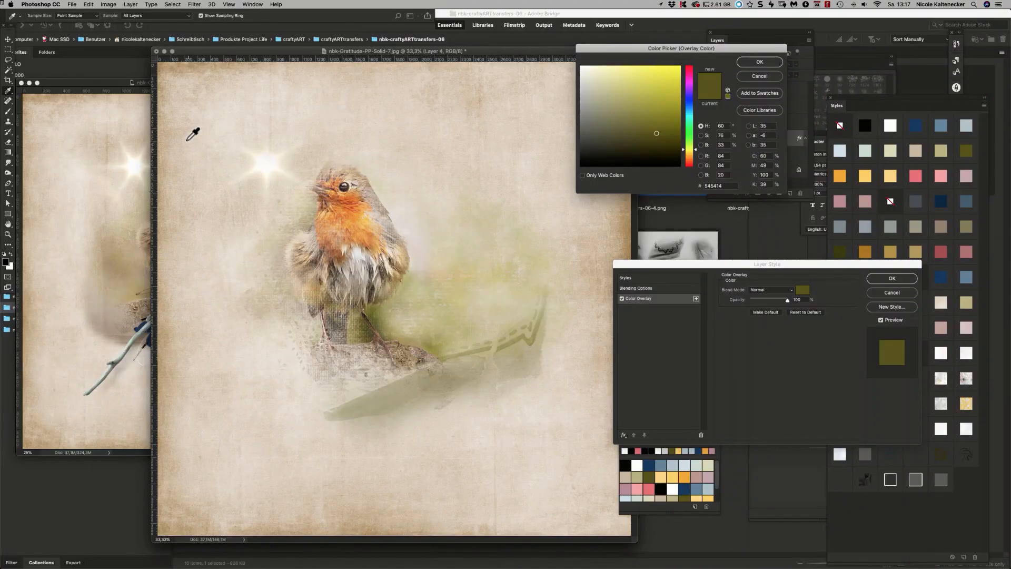
left_click(179, 105)
left_click(188, 68)
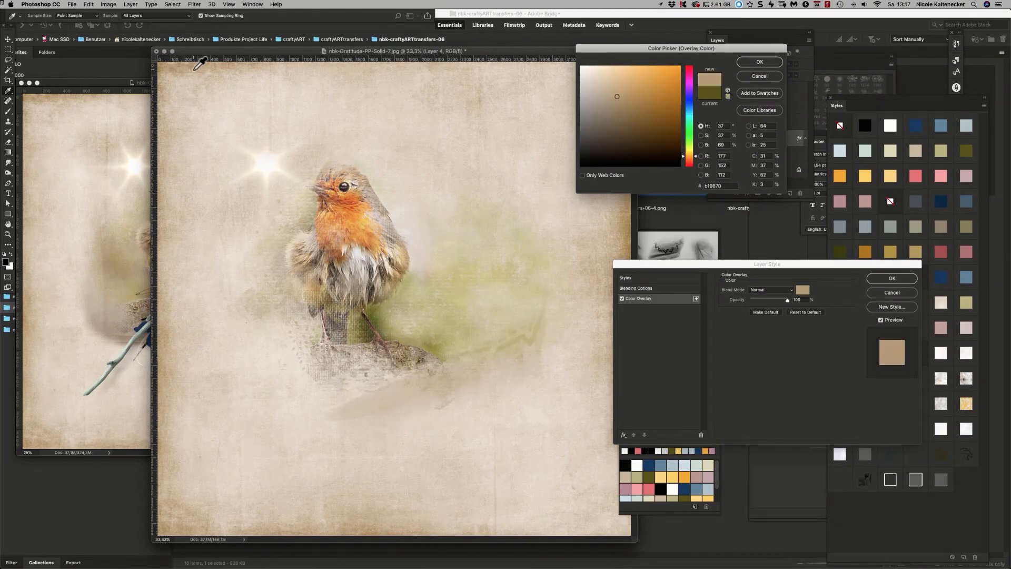
left_click(194, 71)
left_click(197, 67)
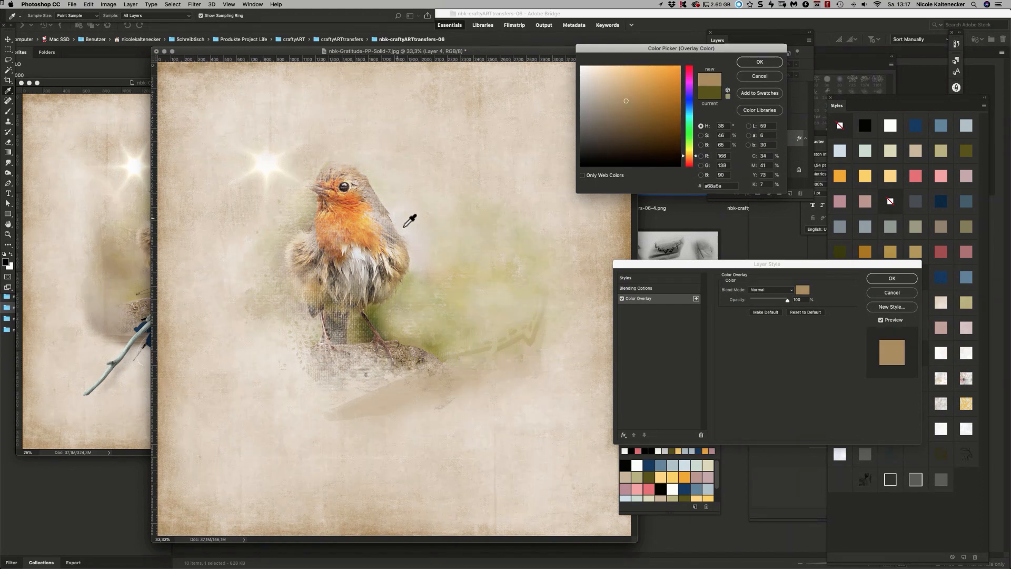
left_click(407, 273)
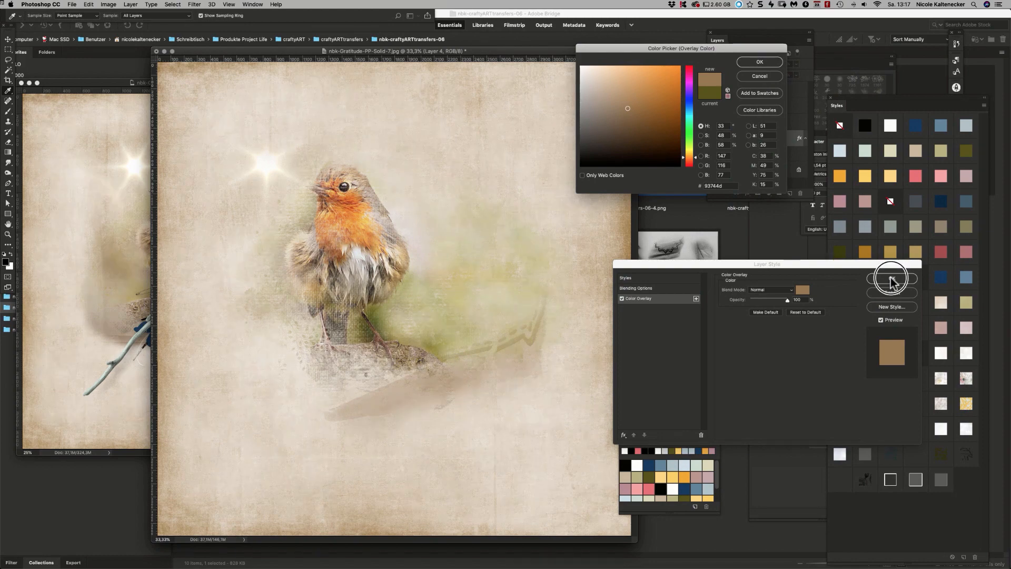
mouse_move(632, 109)
left_mouse_down()
mouse_move(627, 138)
mouse_move(609, 142)
mouse_move(663, 144)
left_mouse_up()
left_click(783, 62)
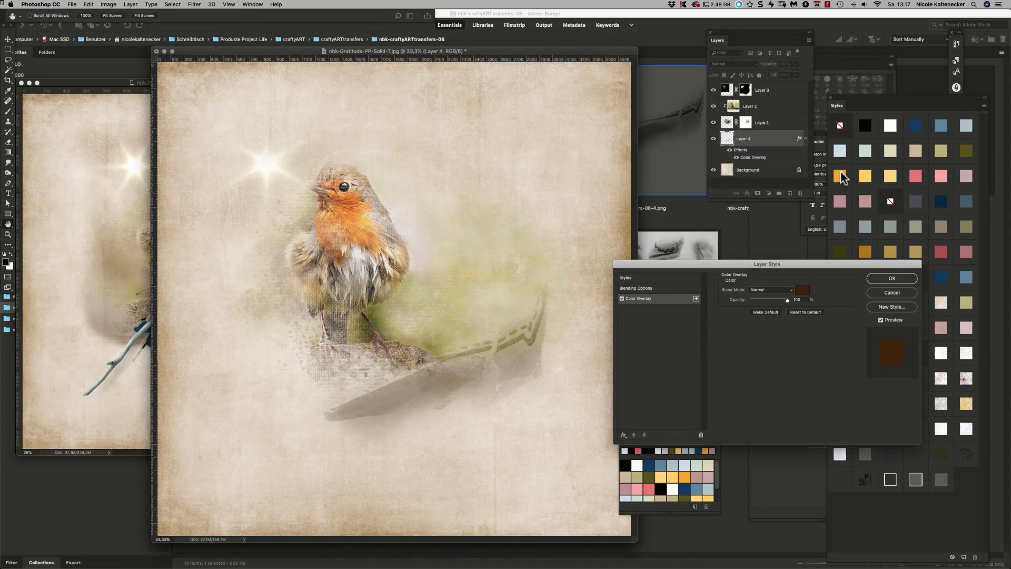
key("Return")
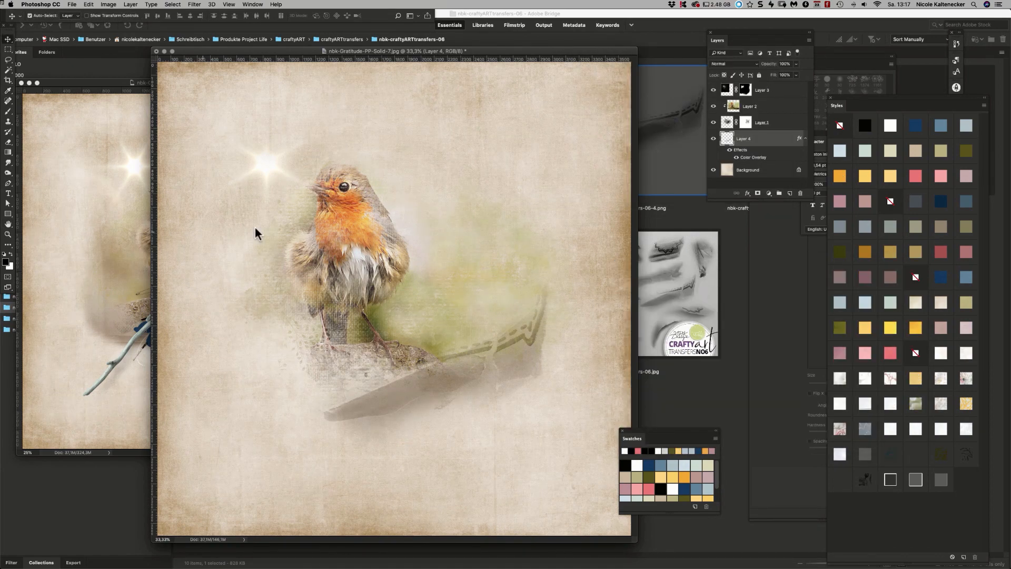
Step: Open nbk-craftyARTtransfers-04-2.png from the nbk-craftyARTtransfers-04 folder in Bridge and copy its image into the nbk-Gratitude-PP-Solid-7.jpg layout
left_click(666, 285)
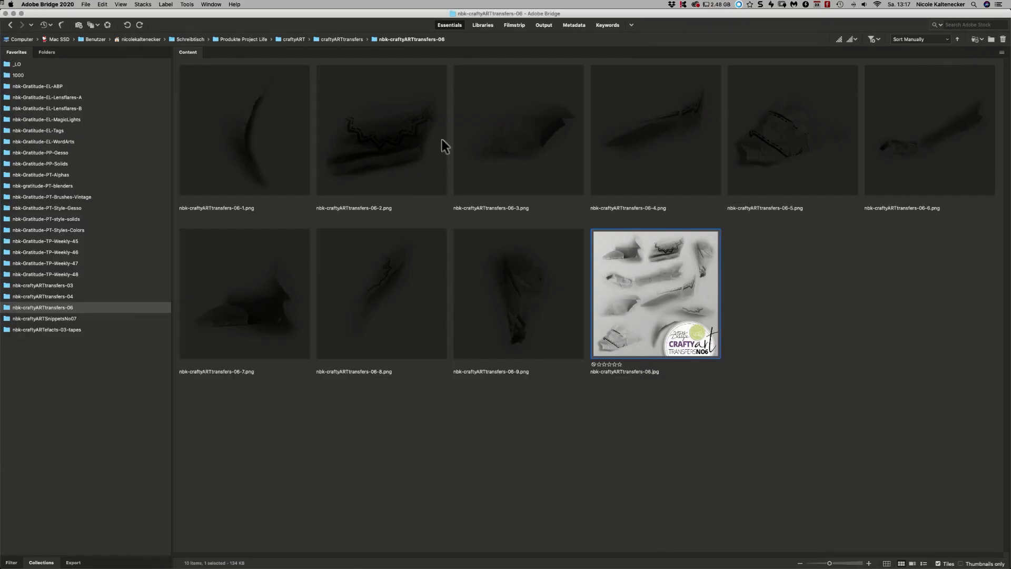
left_click(66, 297)
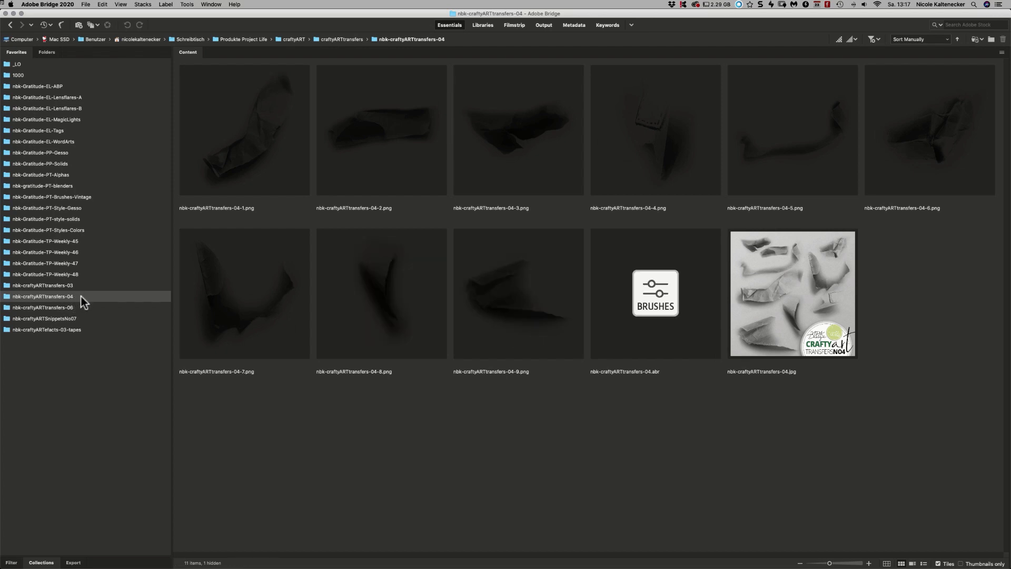
double_click(395, 116)
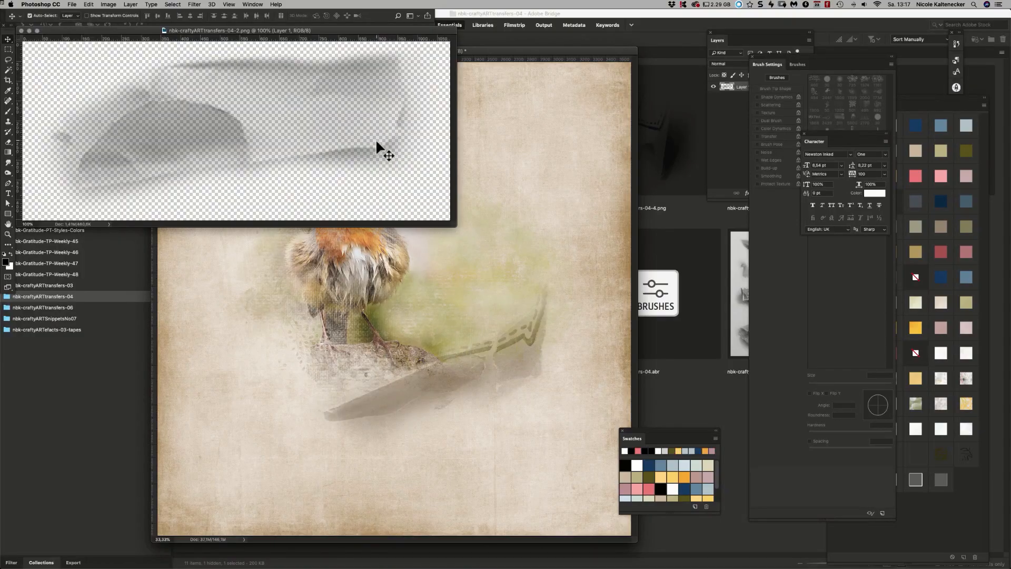
left_click_drag(378, 150, 474, 421)
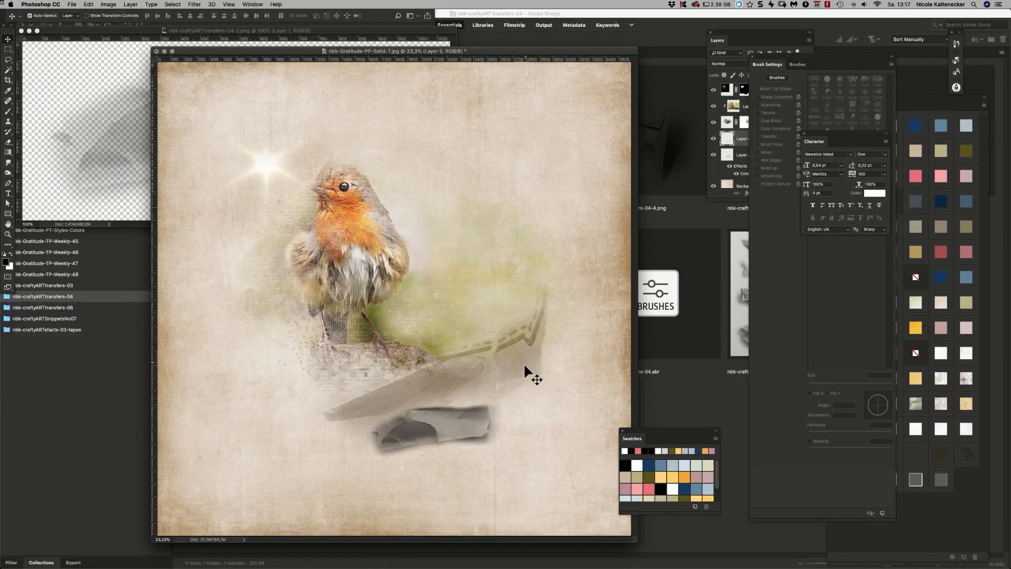
Step: Delete the earlier dark brown transfer layer and reselect the newly added transfer's layer
left_click_drag(523, 363, 527, 337)
key("Delete")
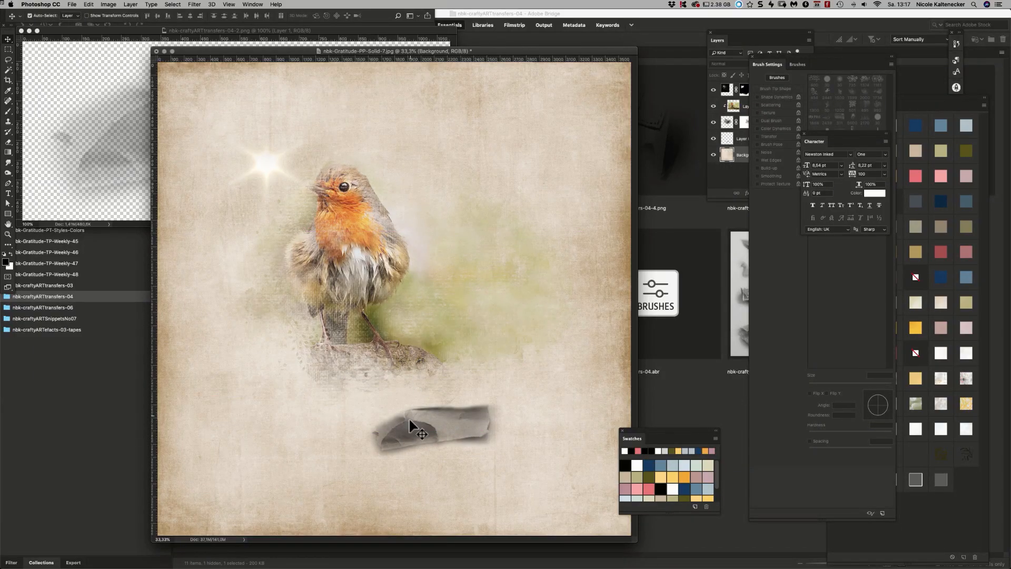
left_click_drag(409, 417, 476, 363)
key("ctrl+z")
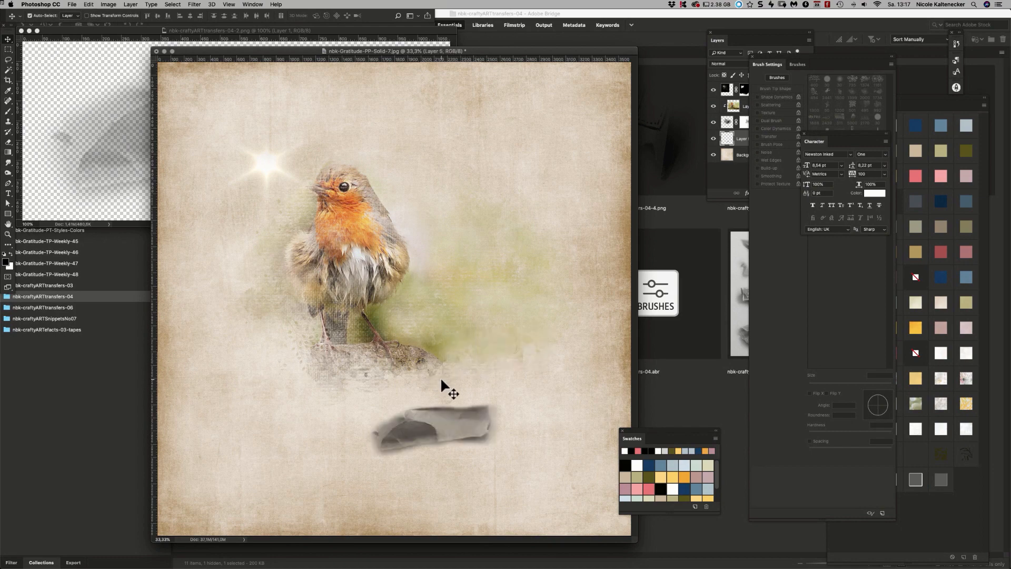
Step: Enlarge the new transfer and place it behind the robin's rock, extending to the right
key("ctrl+t")
left_click_drag(502, 401, 495, 356)
key("Return")
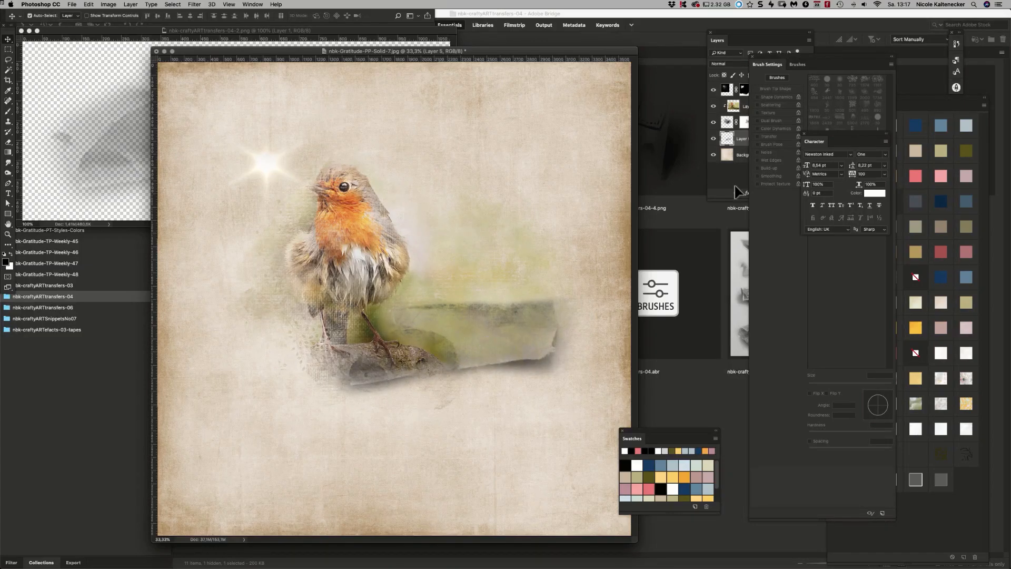
Step: Apply the dark olive style to the transfer and change its Color Overlay to dark brown 4d3308, starting from a tone sampled from the paper's edge
left_click(966, 153)
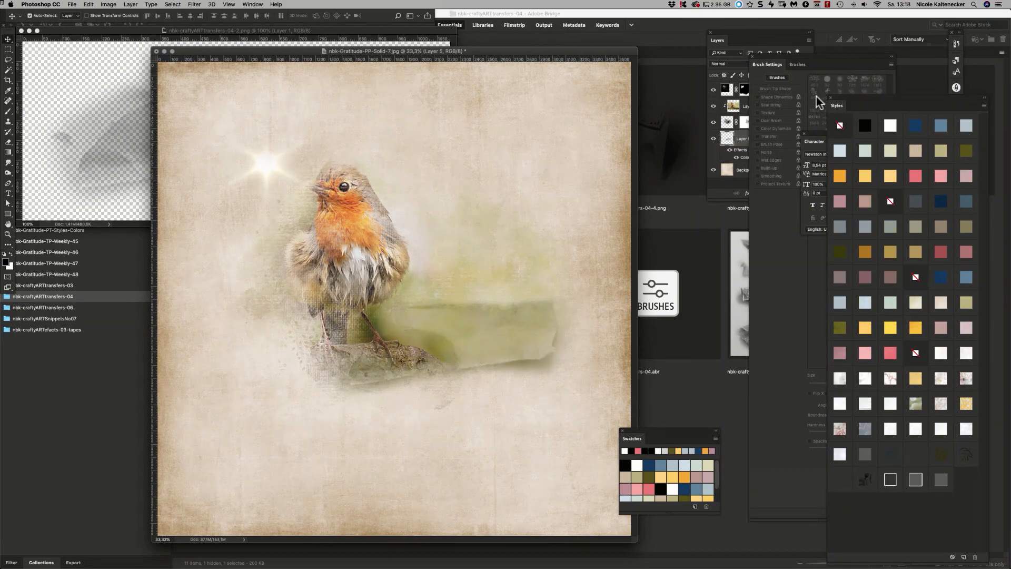
left_click(721, 194)
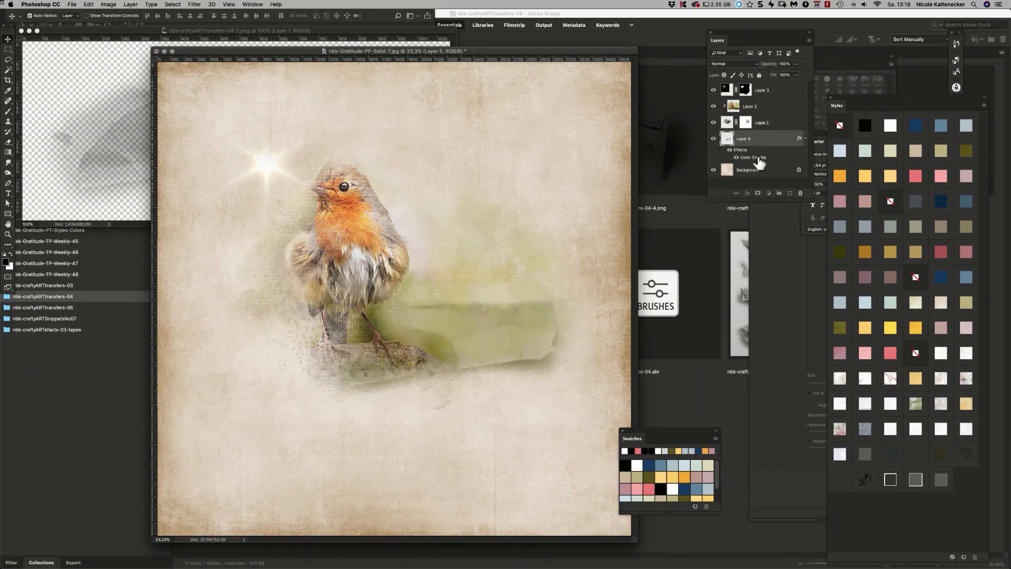
double_click(758, 161)
left_click(803, 291)
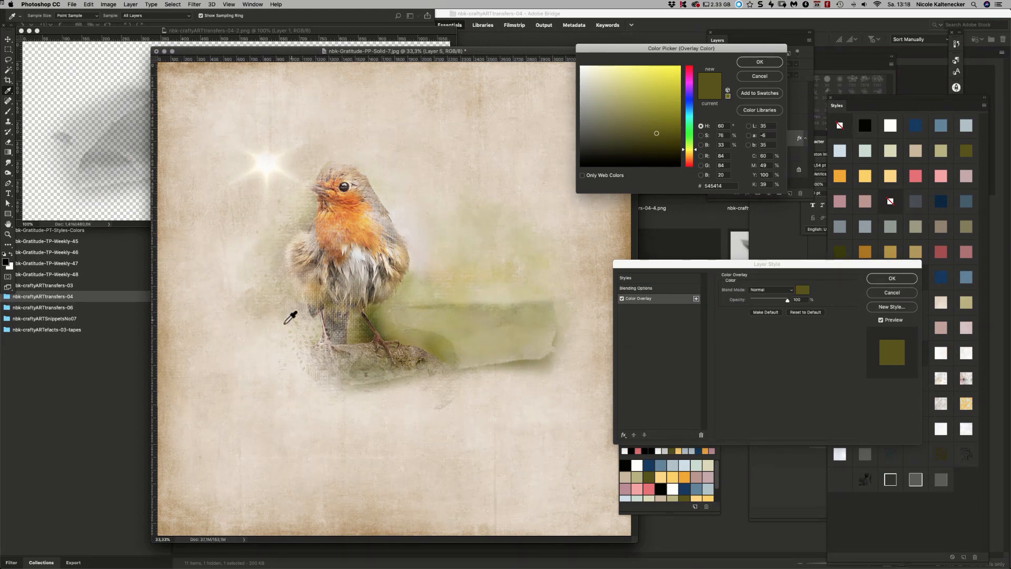
left_click(163, 525)
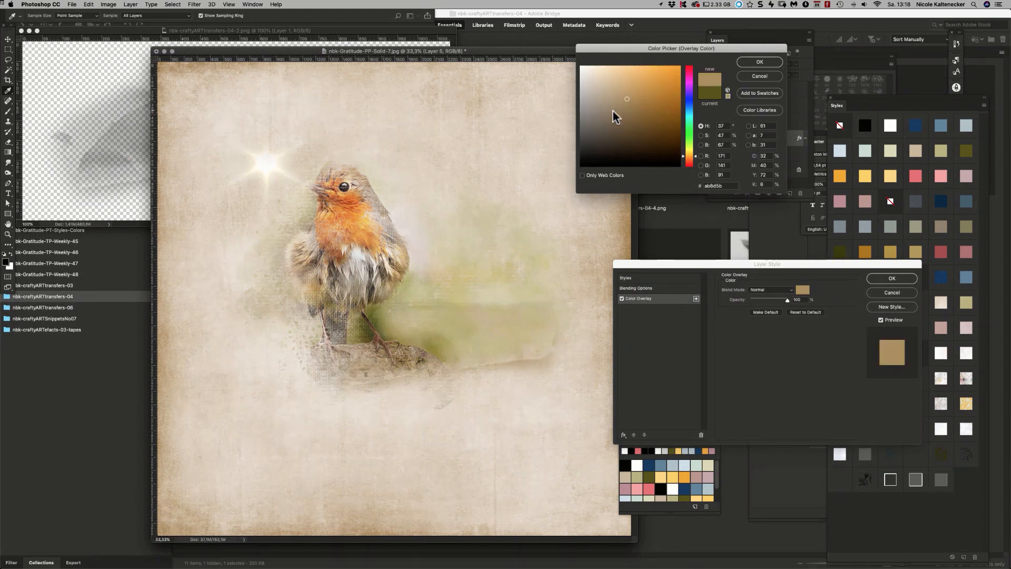
left_click(627, 101)
left_click_drag(628, 102, 670, 137)
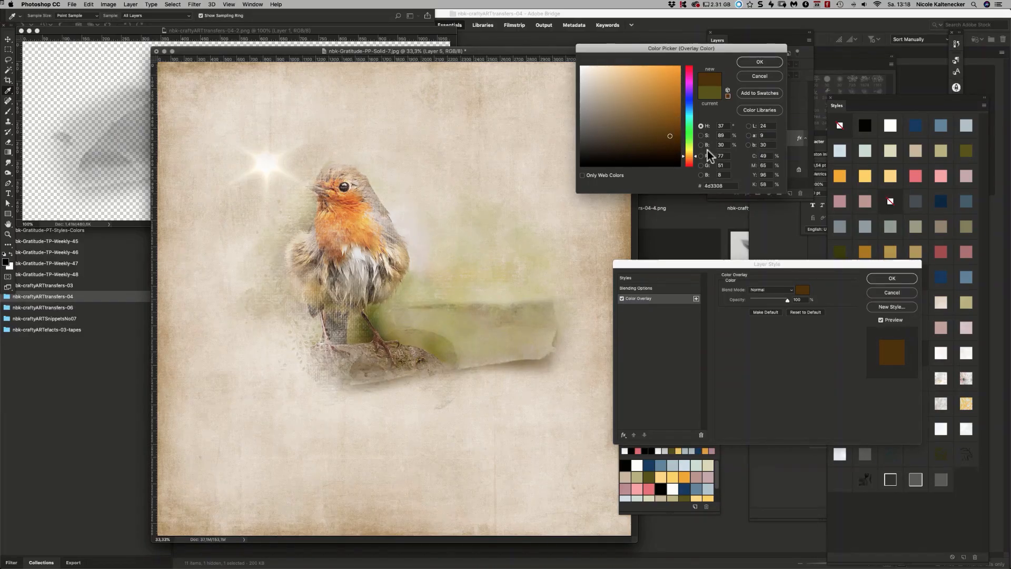
key("Return")
key("Return")
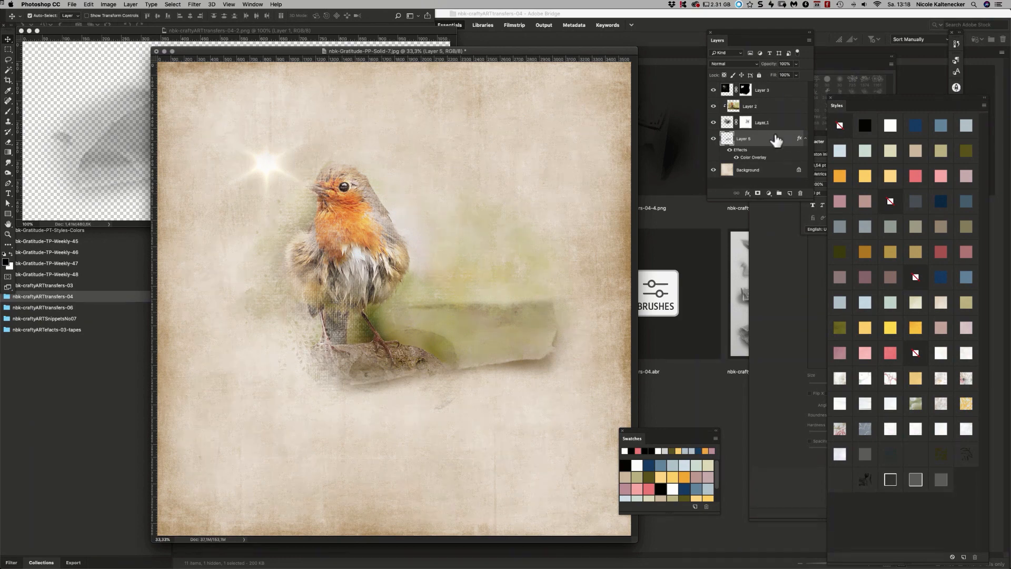
Step: Close the transfer file and open nbk-Gratitude-ABP-ArtsyBit-12.png from the nbk-Gratitude-EL-ABP folder in Bridge
left_click(128, 68)
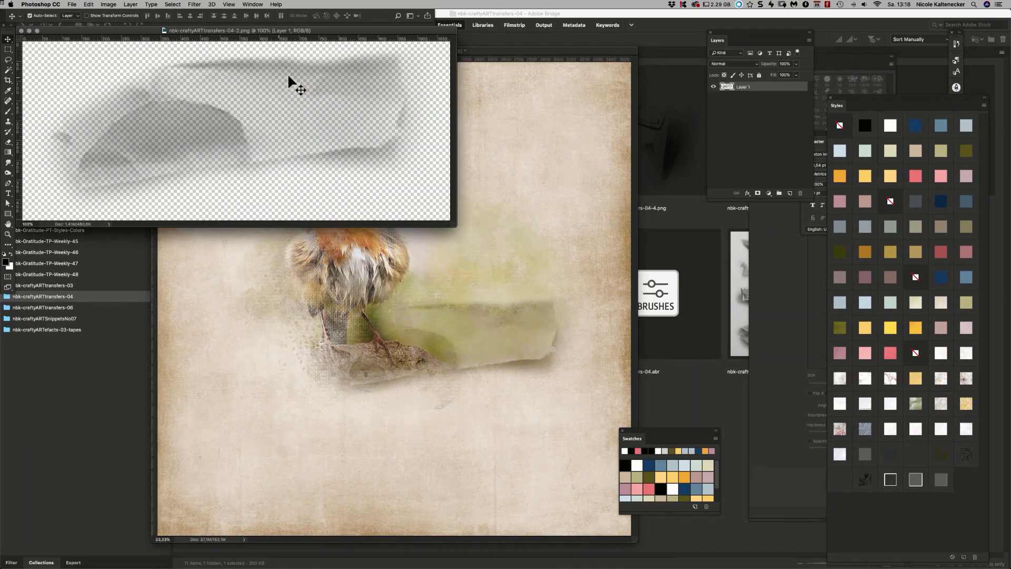
key("super+w")
left_click(88, 432)
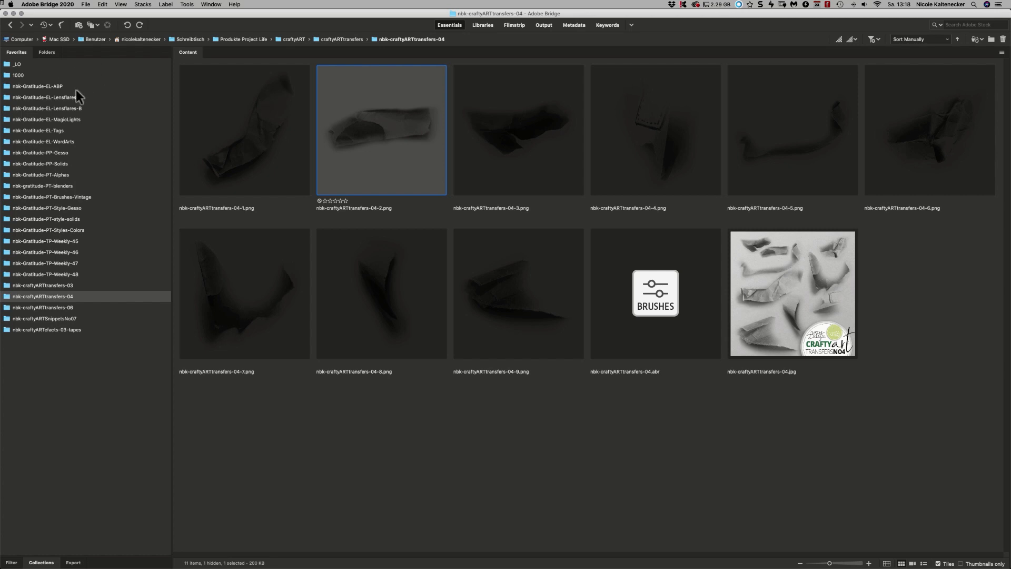
left_click(53, 86)
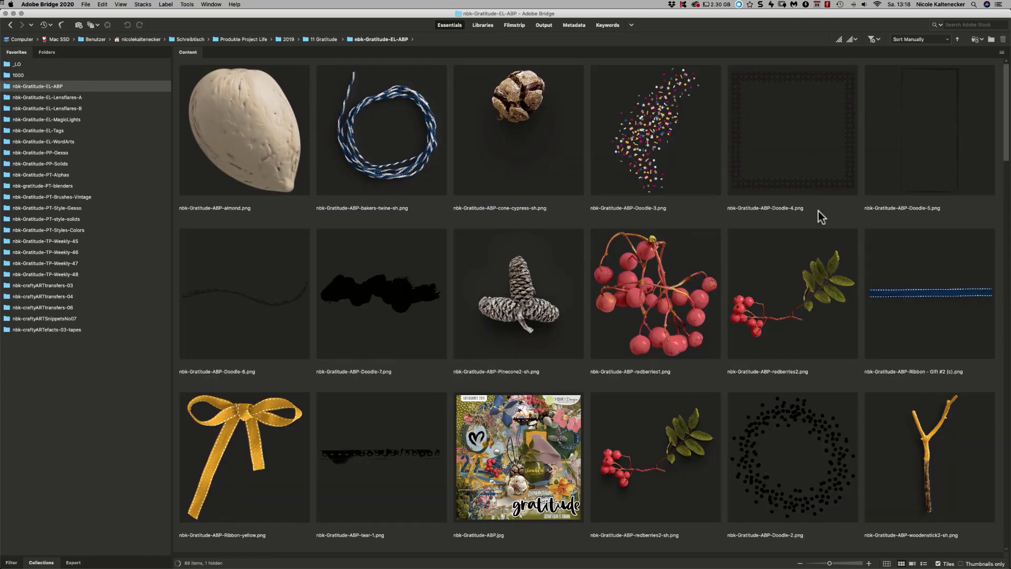
left_click_drag(1003, 147, 998, 170)
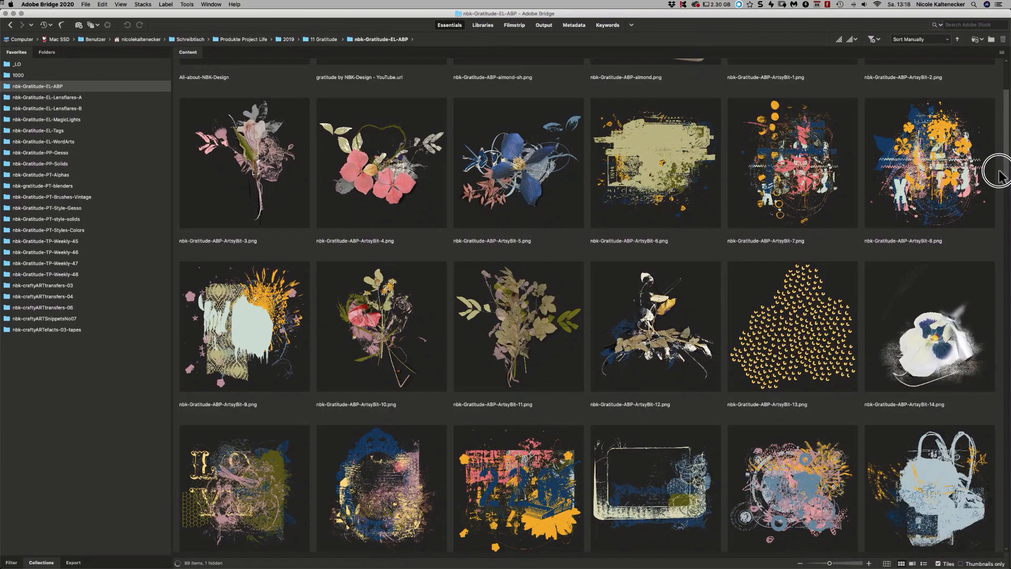
left_click(665, 328)
double_click(668, 339)
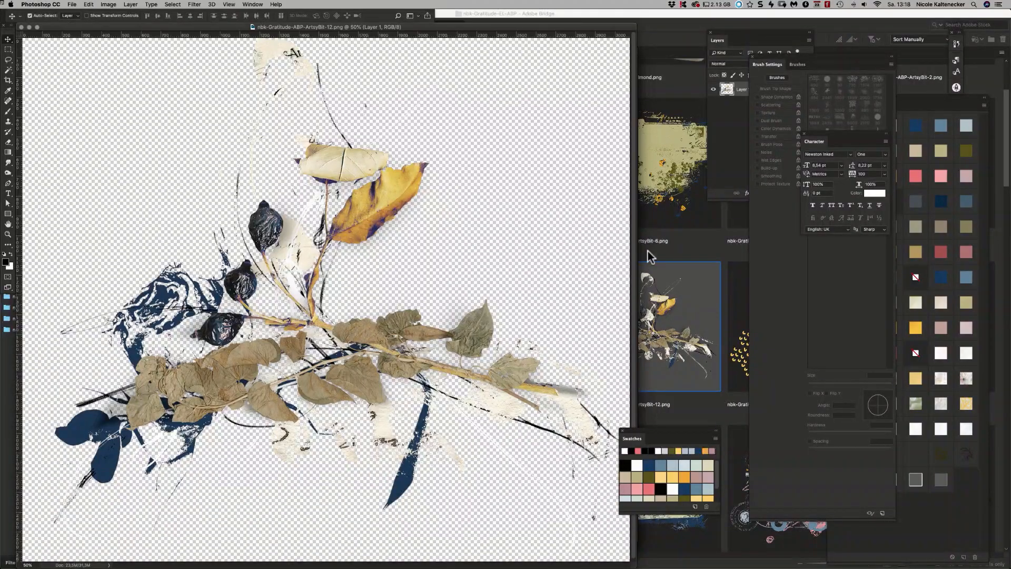
Step: Close the ArtsyBit-12 file, paste its leaf cluster into the layout and move it to the right over the rock
key("super+w")
key("super+v")
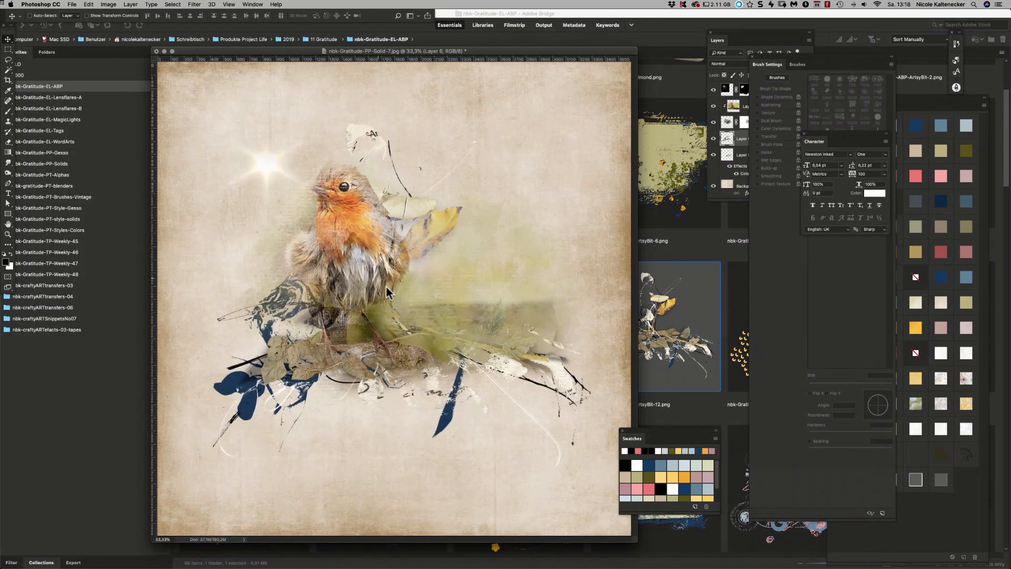
left_click_drag(364, 353, 447, 366)
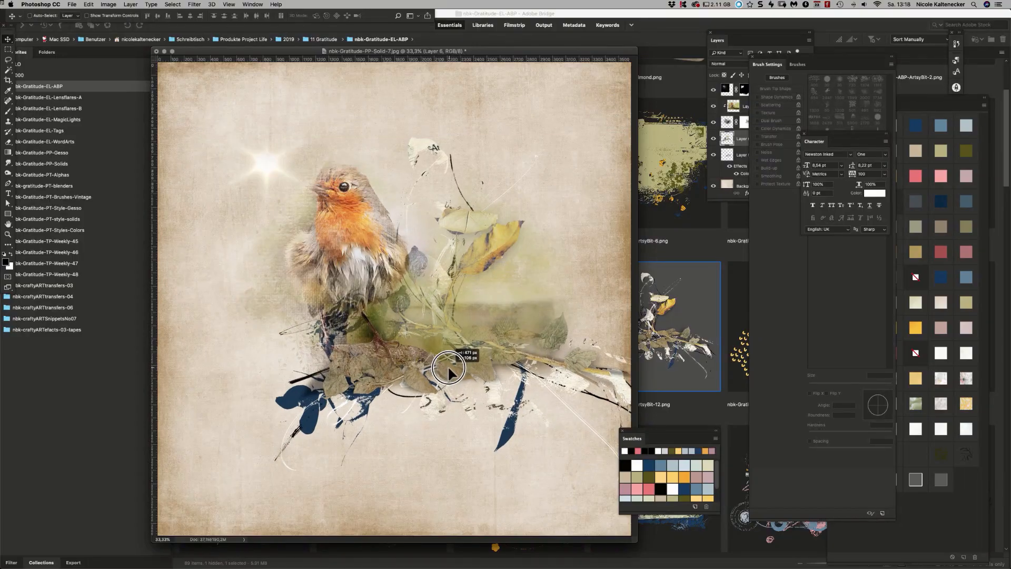
Step: Scale the leaf cluster down to about 82%, rotate it slightly counterclockwise and shift it a little to the left
key("super+t")
left_click_drag(248, 131, 272, 174)
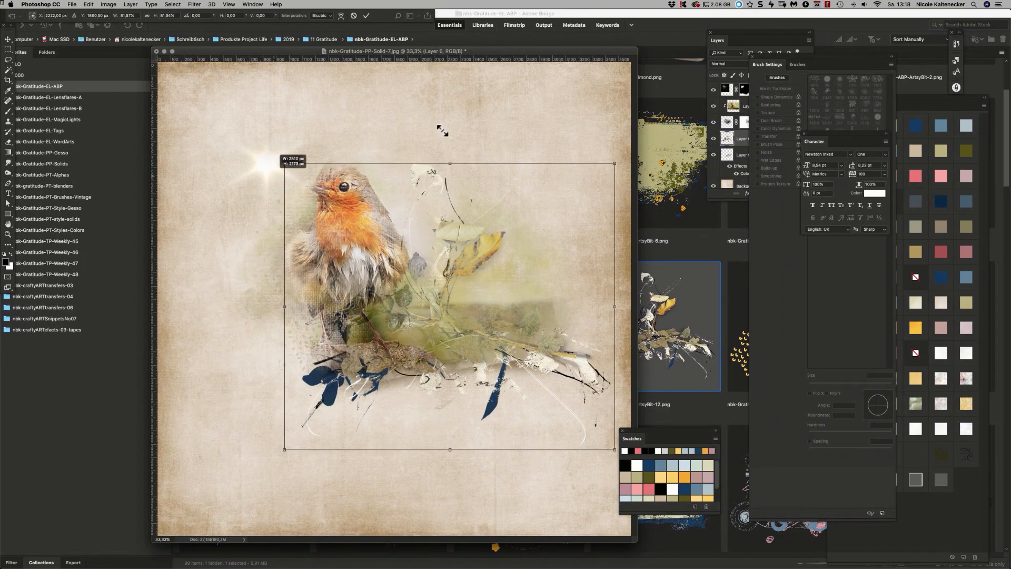
left_click_drag(579, 123, 526, 108)
left_click_drag(496, 314, 474, 316)
key("Return")
Step: Bring the leaf cluster's layer to the top of the stack, then rotate it clockwise about 8° and place it right of the robin
left_click(735, 139)
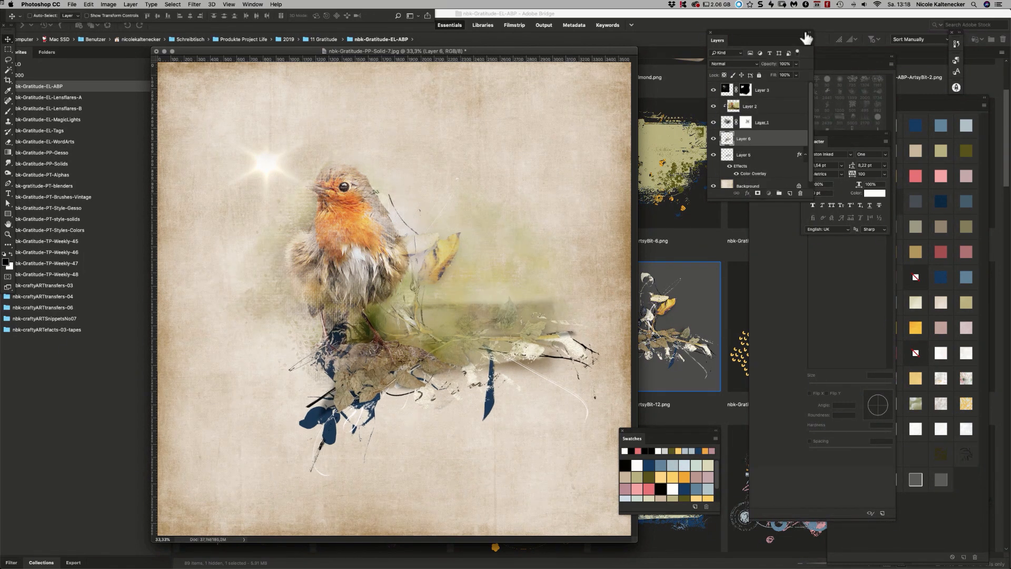
key("super+shift+bracketright")
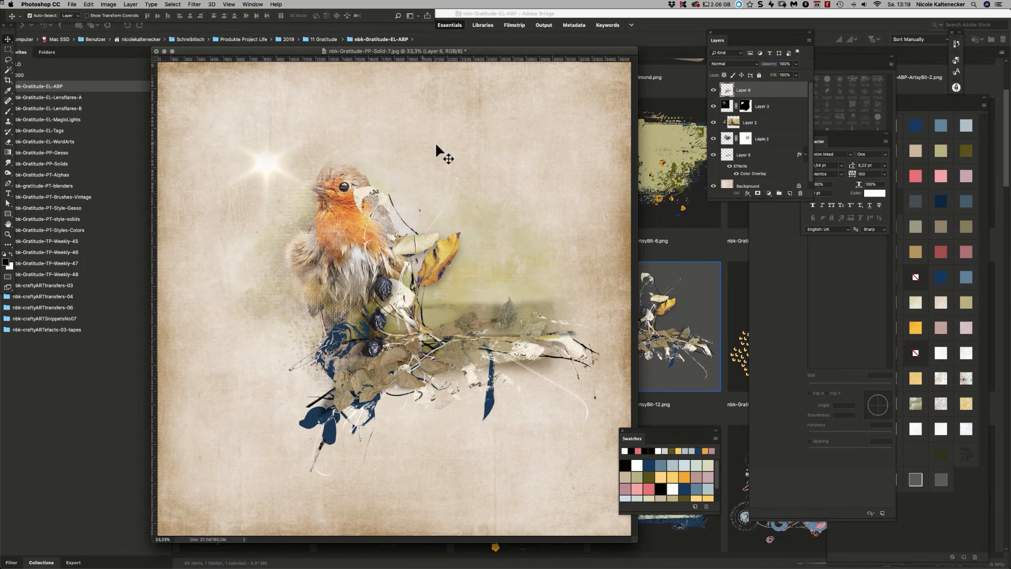
key("super+t")
left_click_drag(496, 112, 520, 132)
mouse_move(378, 339)
left_mouse_down()
mouse_move(412, 324)
mouse_move(392, 342)
left_mouse_up()
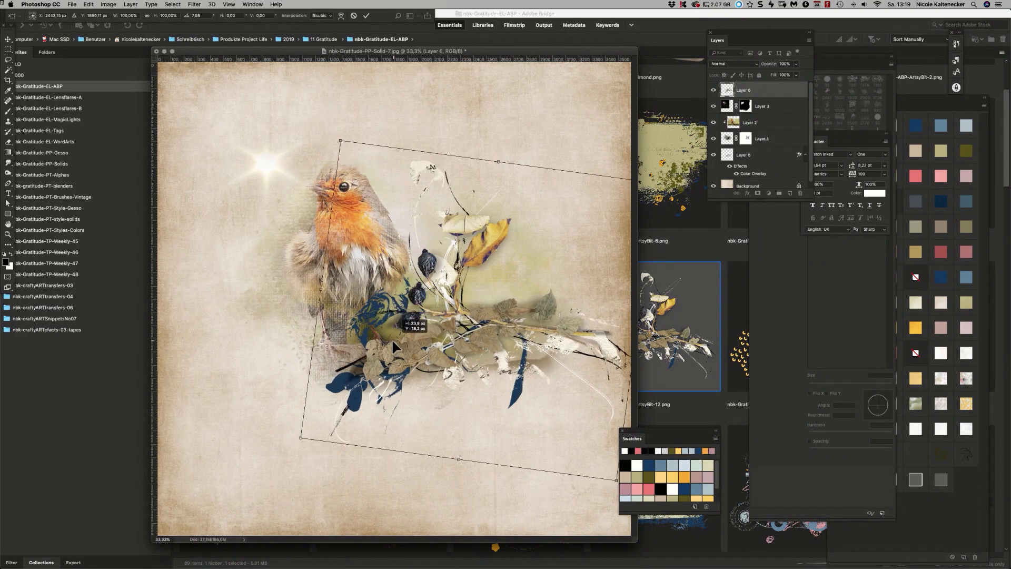
key("Return")
Step: Link Layer 3, Layer 2 and Layer 1 together and move the linked robin photo and lens flare slightly to the left
left_click(774, 122)
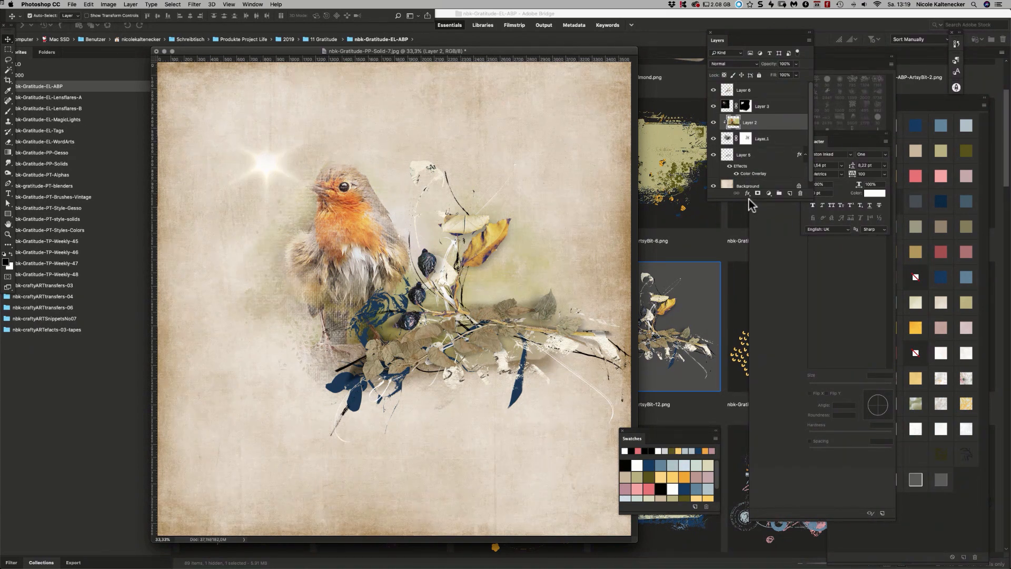
left_click_drag(749, 198, 718, 315)
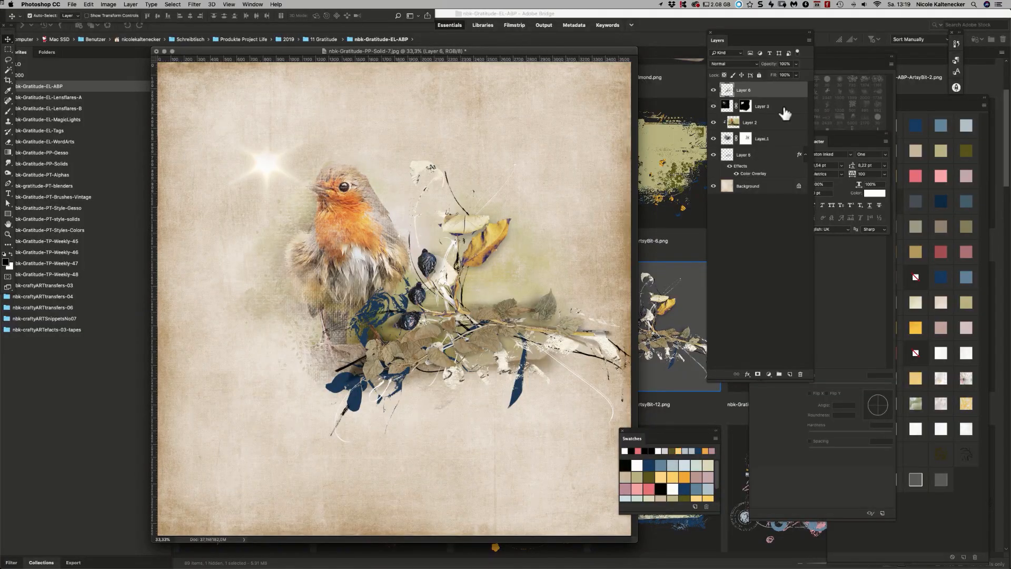
left_click(779, 107)
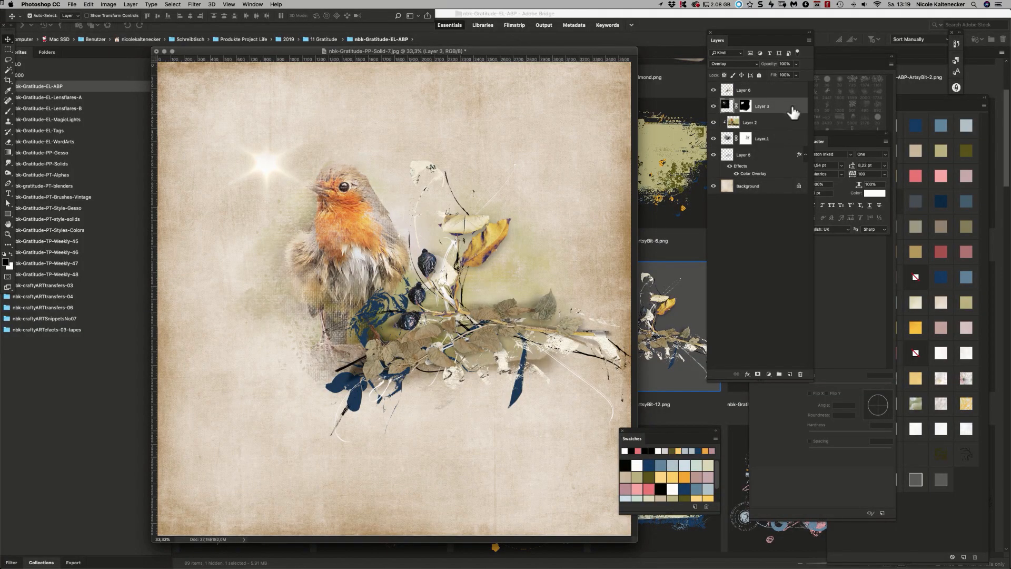
left_click(768, 125, "super")
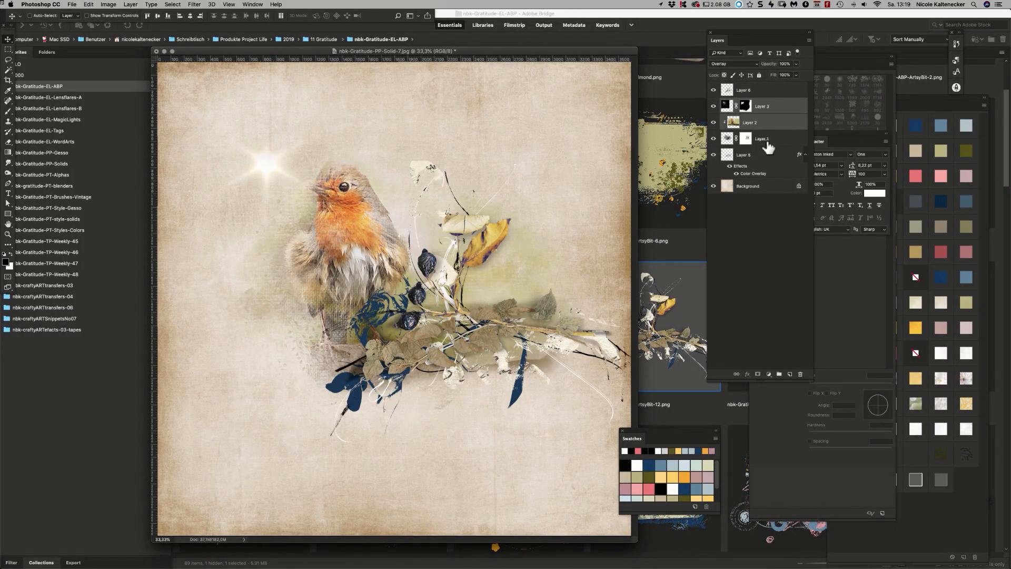
left_click(768, 139, "super")
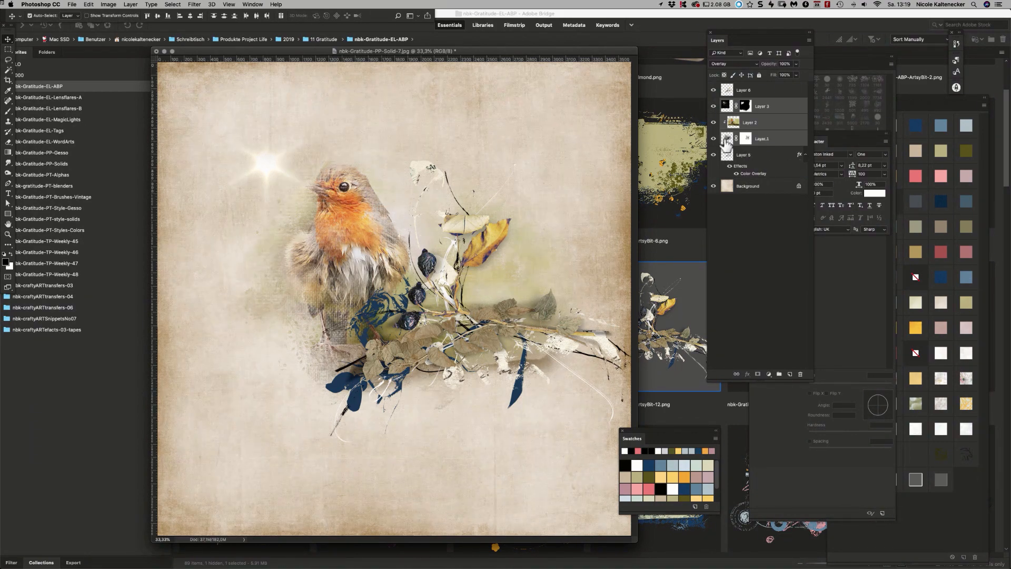
left_click(780, 107)
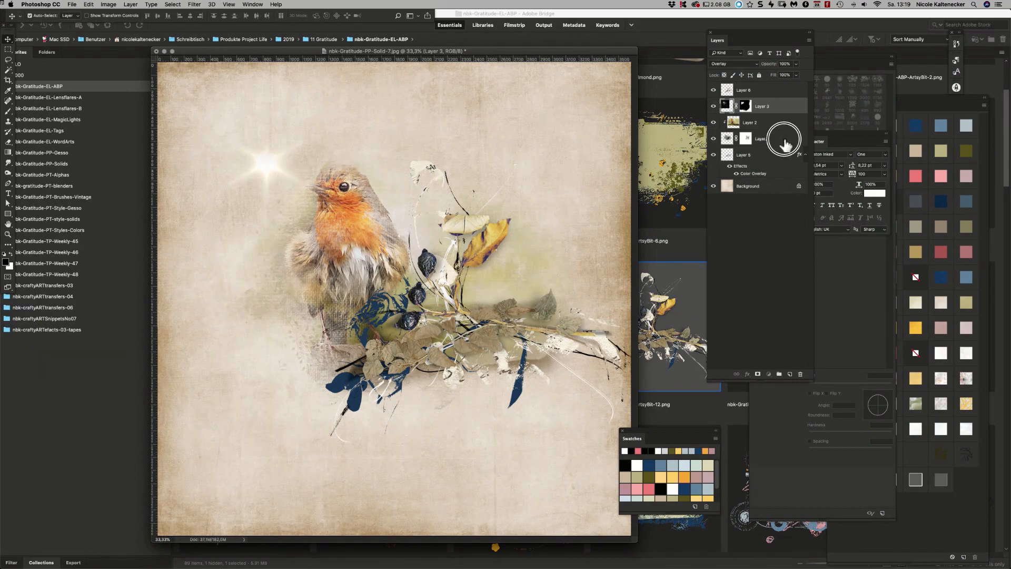
left_click(784, 142, "shift")
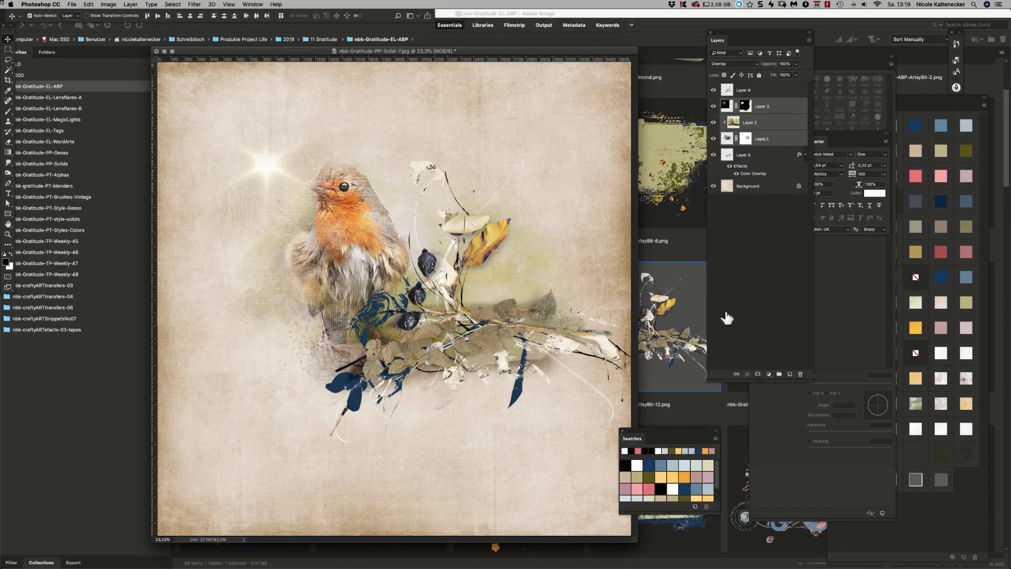
left_click(737, 374)
left_click_drag(393, 253, 462, 322)
Step: Scale the leaf cluster down to about 83%, rotate it counterclockwise about 6° and position it at the robin's feet along the transfer
left_click_drag(446, 278, 417, 261)
key("super+t")
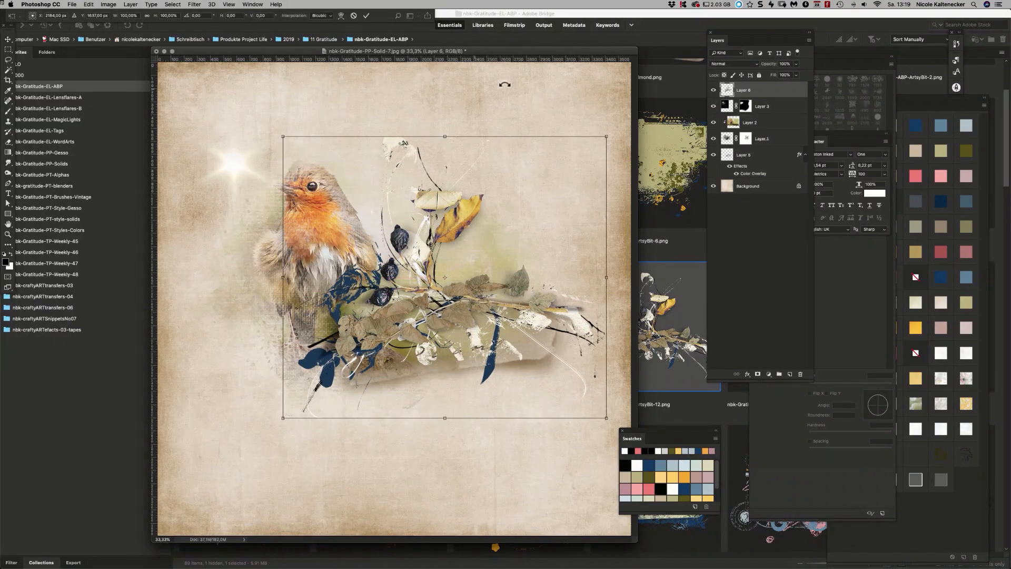
left_click_drag(610, 132, 537, 165)
left_click_drag(605, 140, 576, 153)
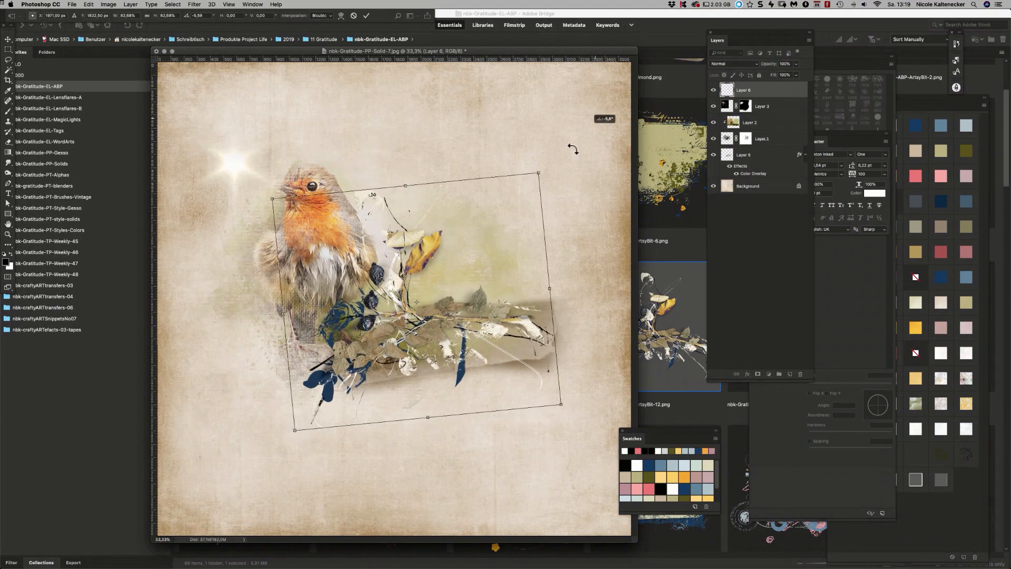
mouse_move(424, 305)
left_mouse_down()
mouse_move(424, 291)
mouse_move(416, 311)
mouse_move(463, 306)
mouse_move(434, 316)
mouse_move(443, 302)
left_mouse_up()
key("Return")
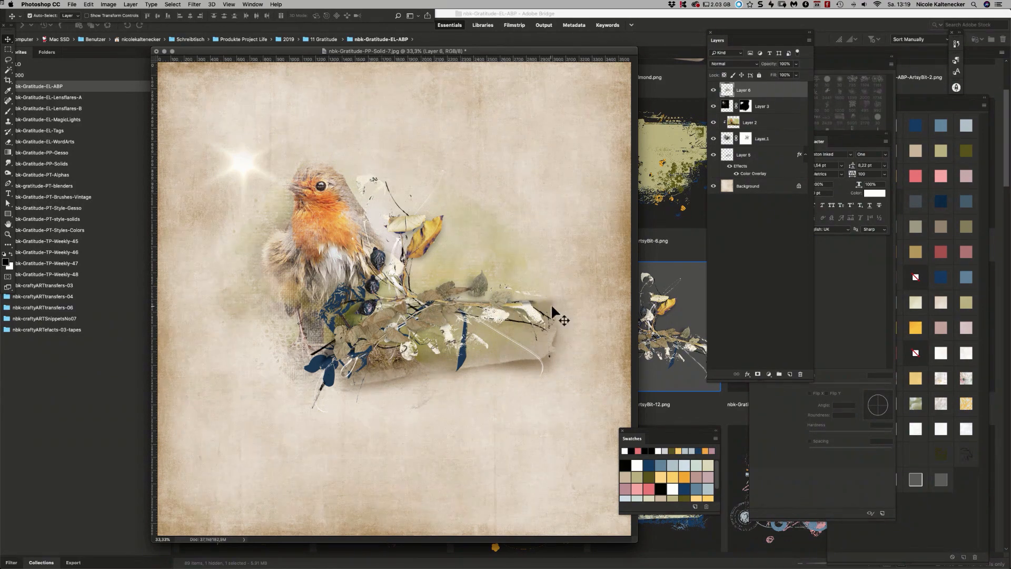
Step: Select the torn-paper transfer layer beneath the leaf cluster and nudge it slightly upward and to the right
left_click_drag(502, 293, 552, 279)
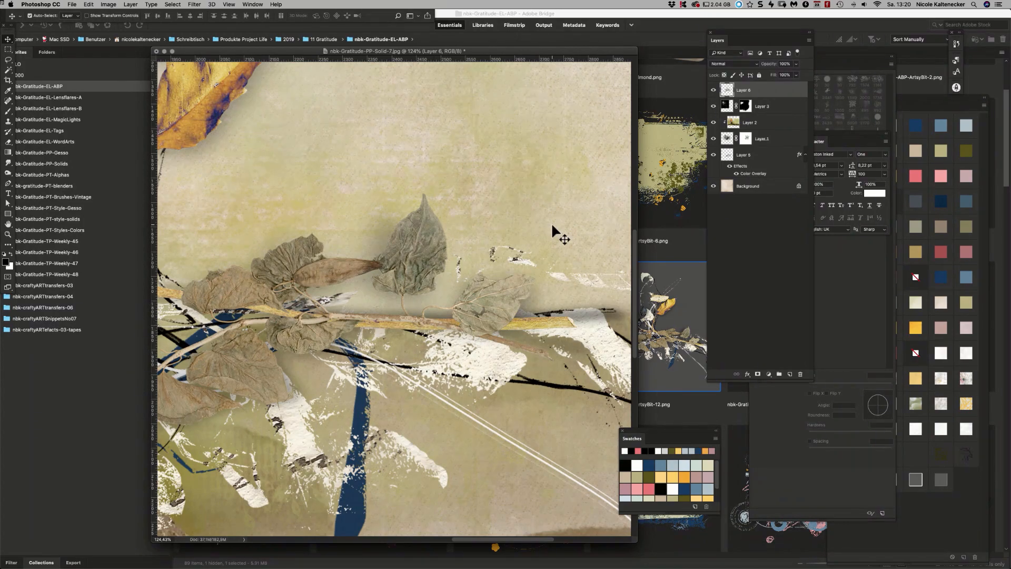
key("super+minus")
key("super+minus")
key("super+minus")
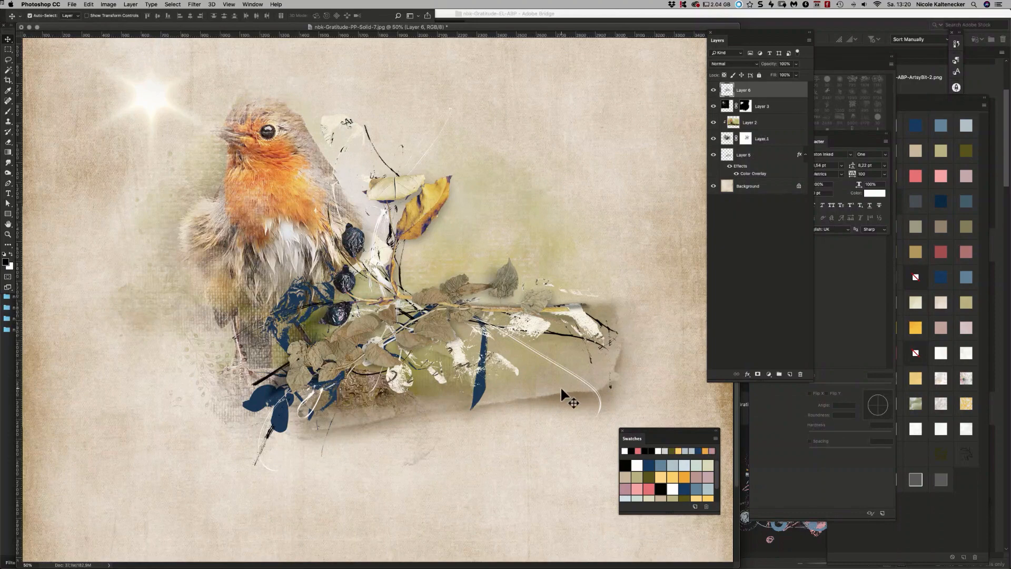
left_click(577, 392)
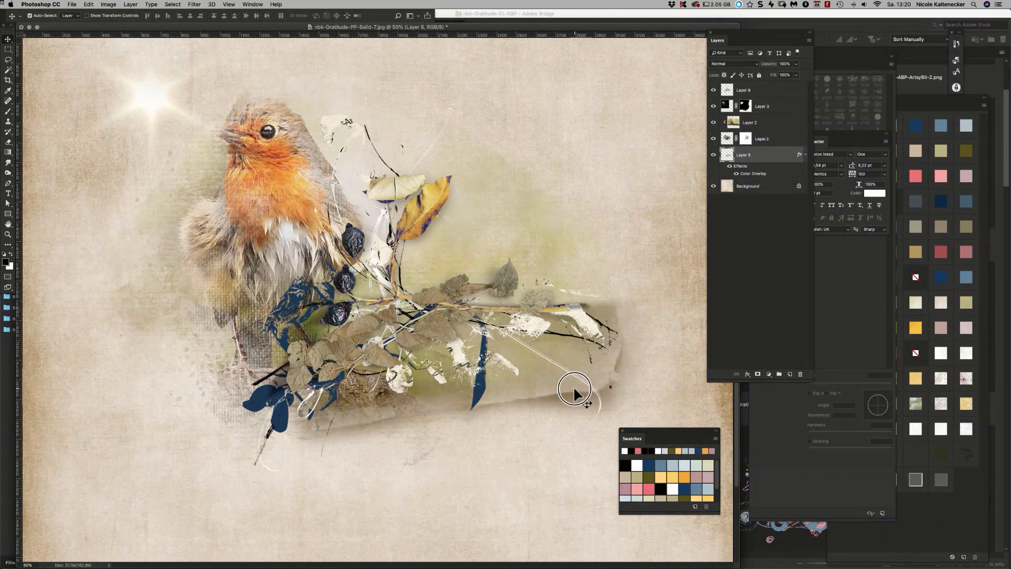
left_click_drag(574, 392, 593, 369)
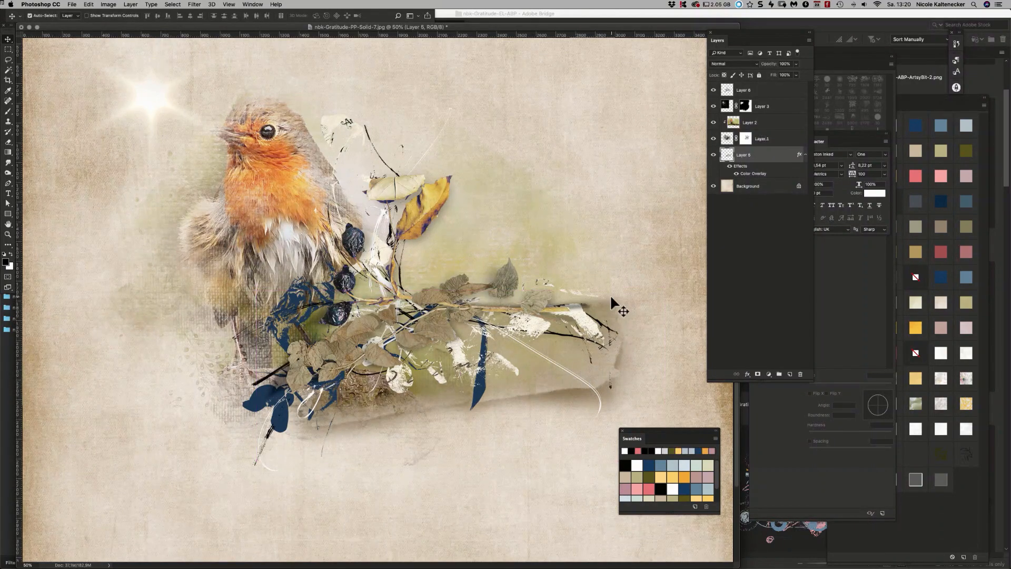
left_click_drag(523, 391, 561, 390)
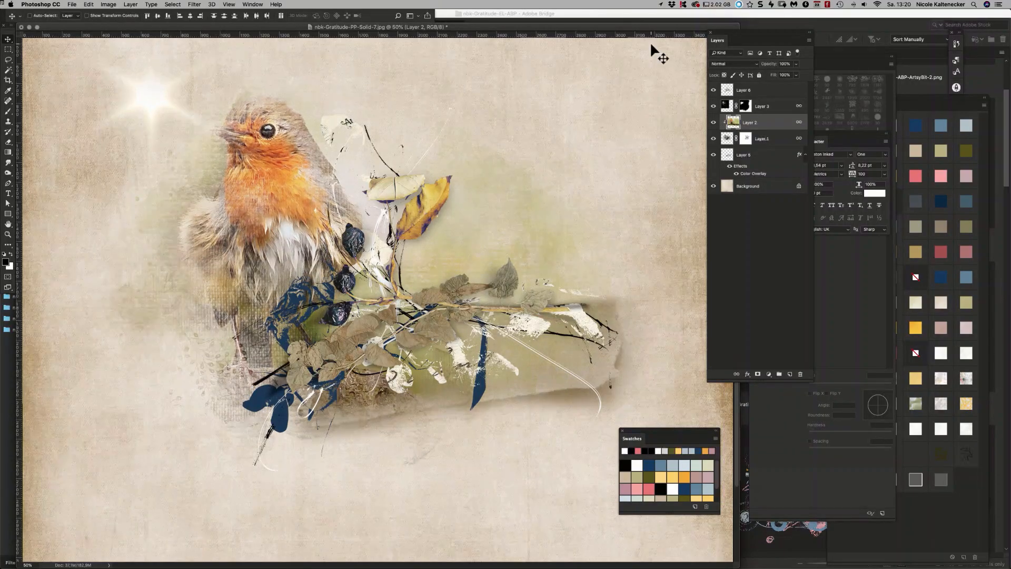
Step: Bring the finished nbk-Gratitude-PP-Solid-7.psd to the front beside the working layout for comparison
key("super+minus")
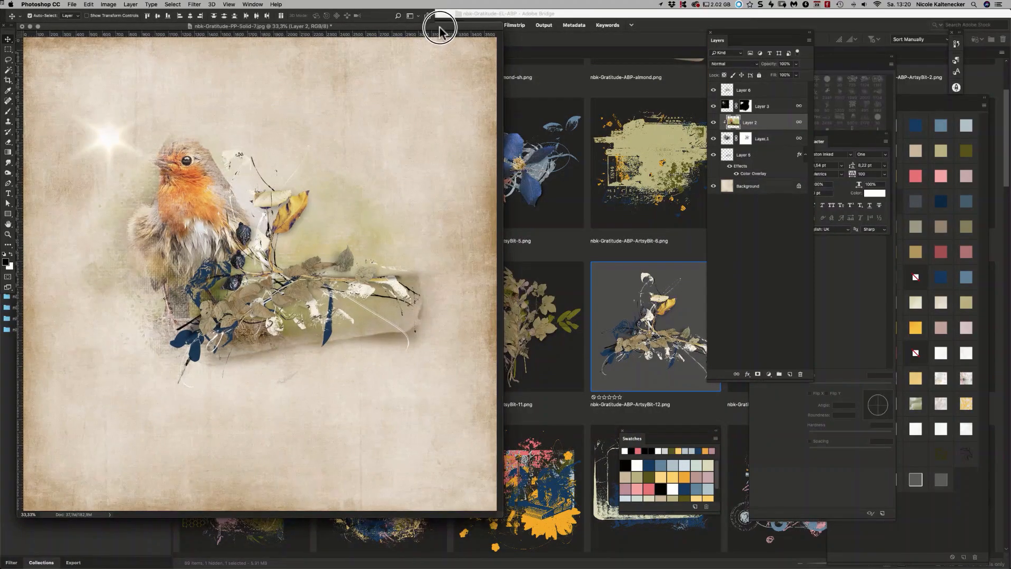
left_click_drag(440, 26, 592, 56)
left_click(440, 309)
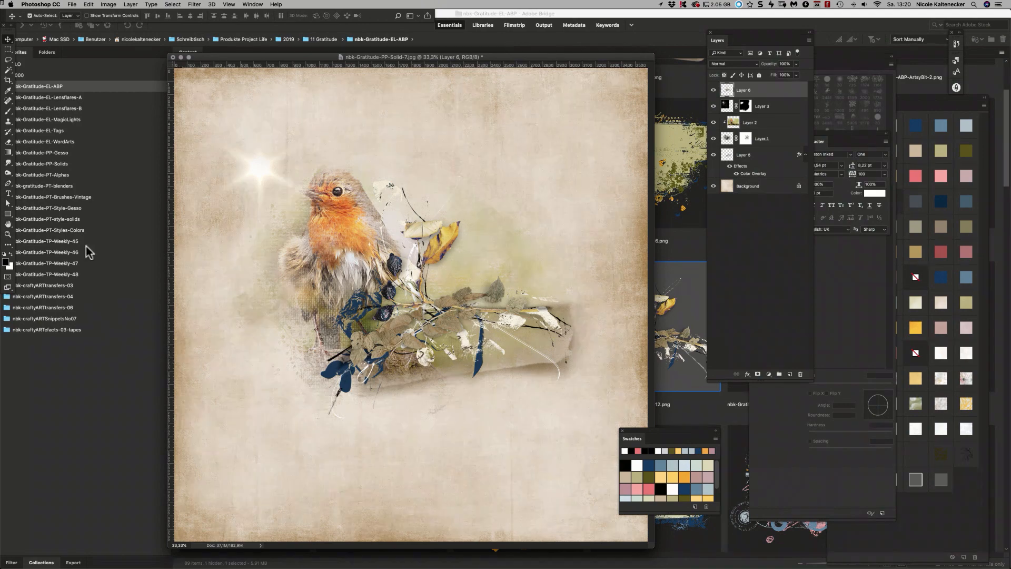
left_click_drag(253, 4, 281, 302)
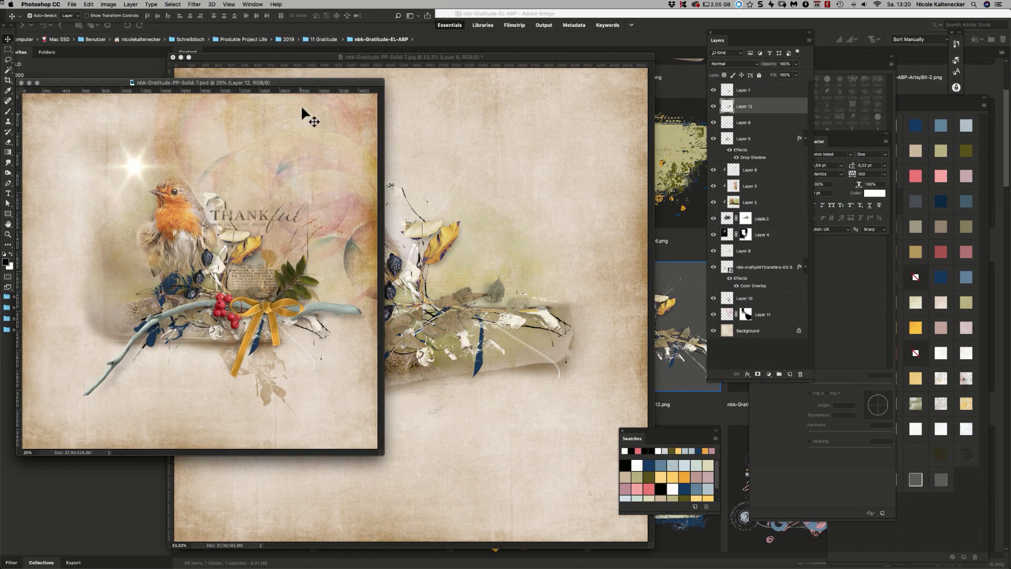
left_click_drag(304, 85, 302, 174)
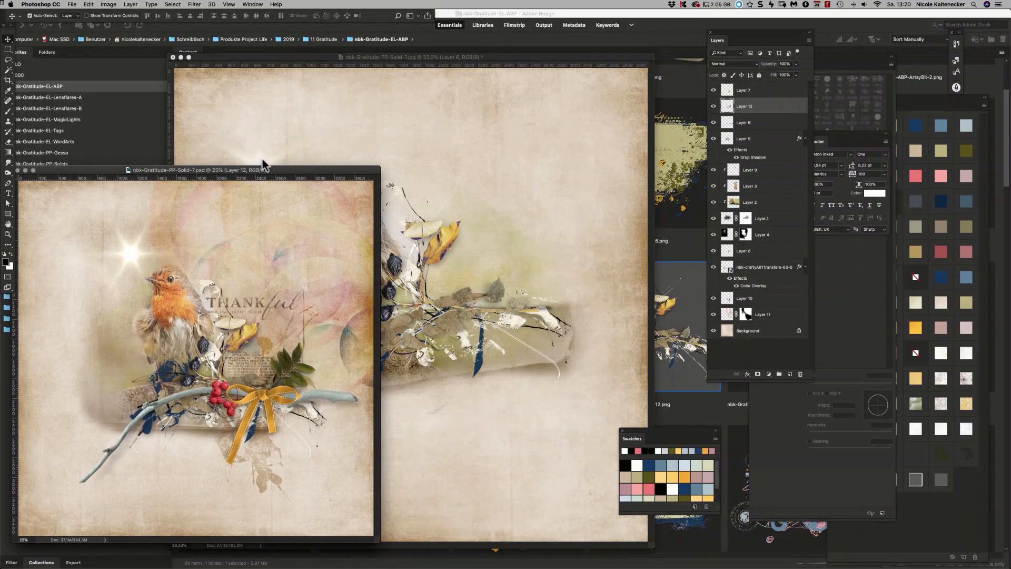
Step: Switch to Adobe Bridge and open nbk-craftyARTSnippetsNo07-4.png from the nbk-craftyARTSnippetsNo07 folder
left_click(122, 120)
left_click(123, 120)
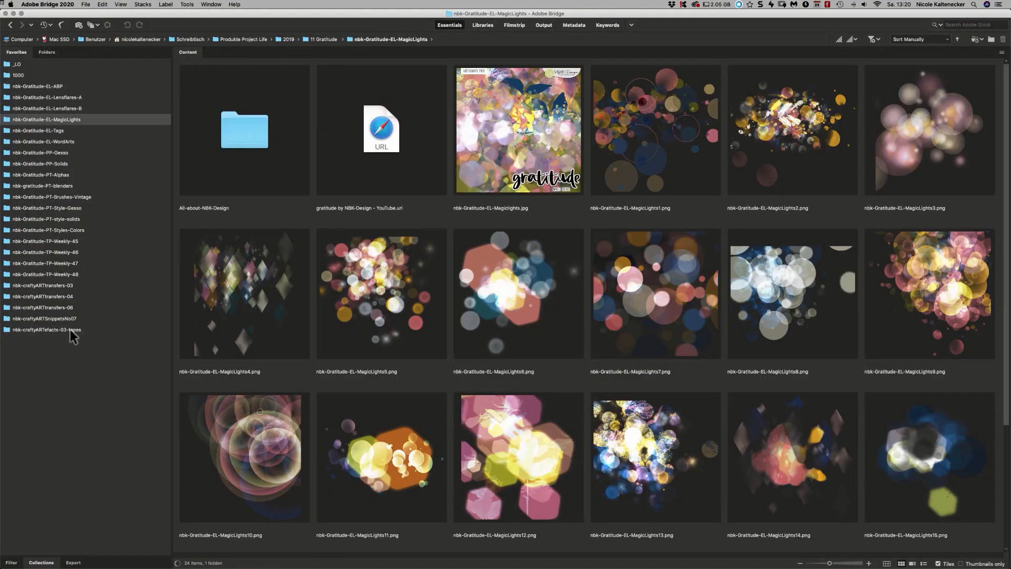
left_click(62, 318)
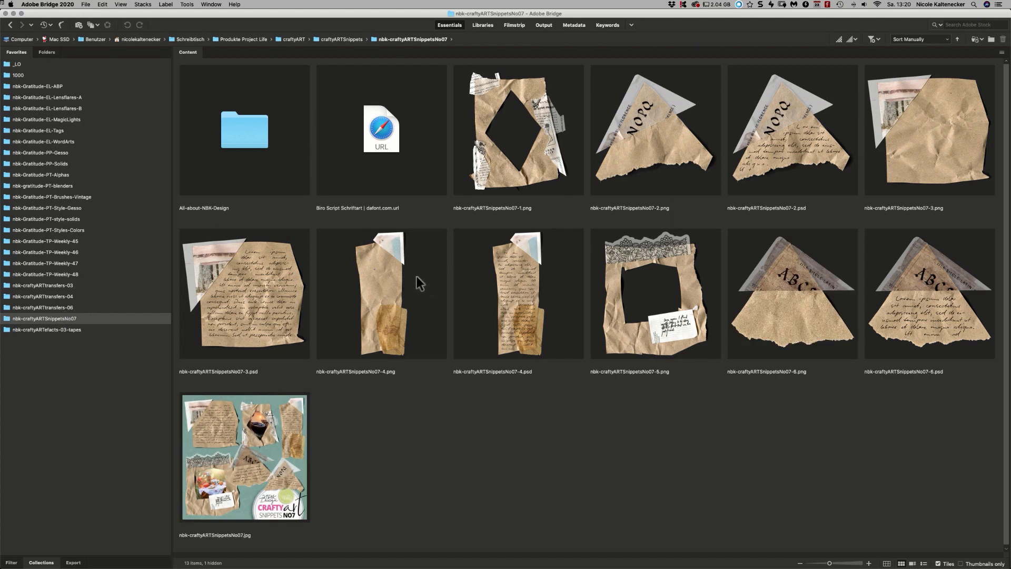
left_click(391, 295)
double_click(384, 281)
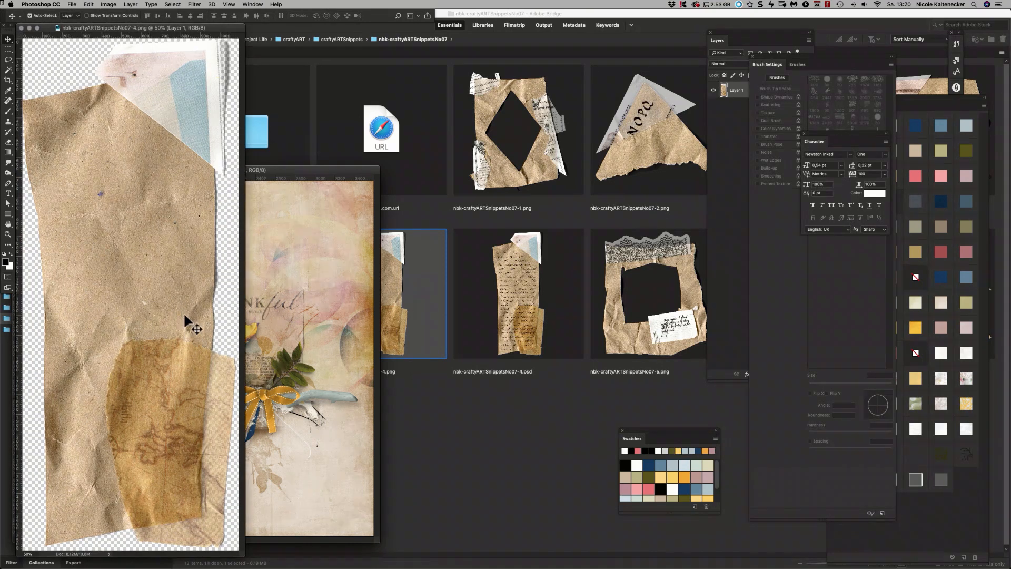
Step: Copy the paper snippet into the working nbk-Gratitude-PP-Solid-7.jpg layout, upright over the area right of the robin
left_click_drag(188, 322, 287, 300)
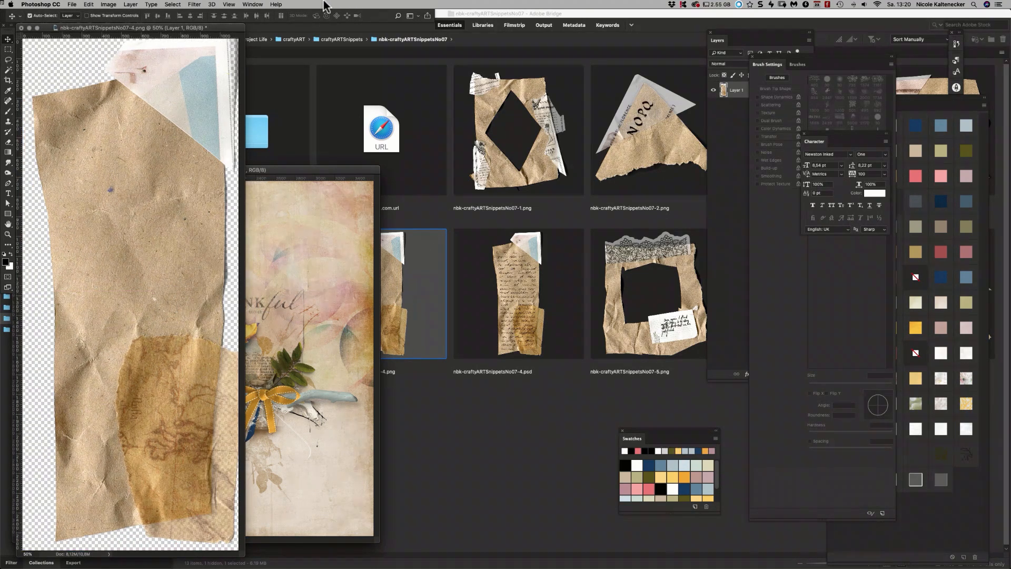
left_click(253, 4)
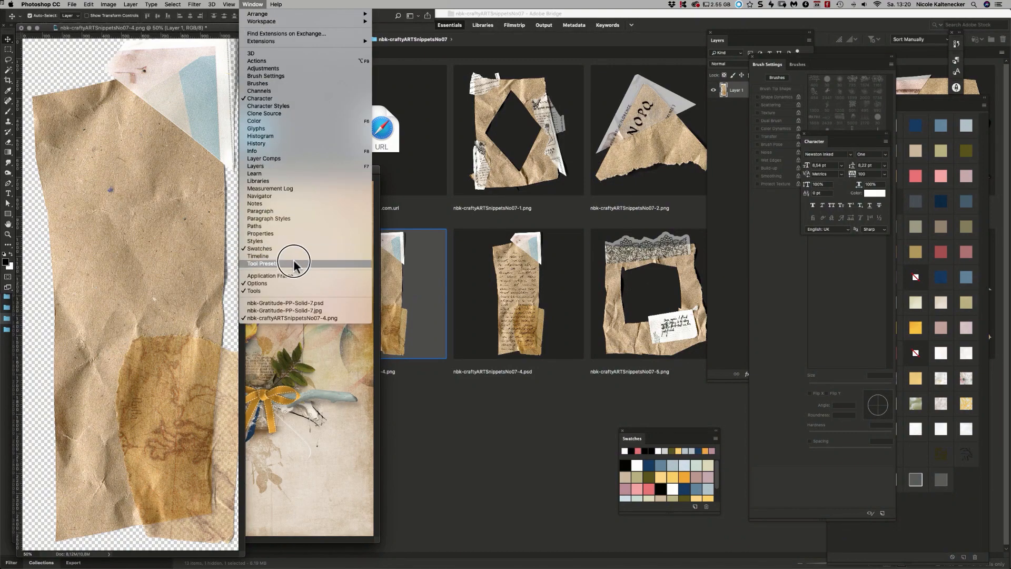
left_click(305, 305)
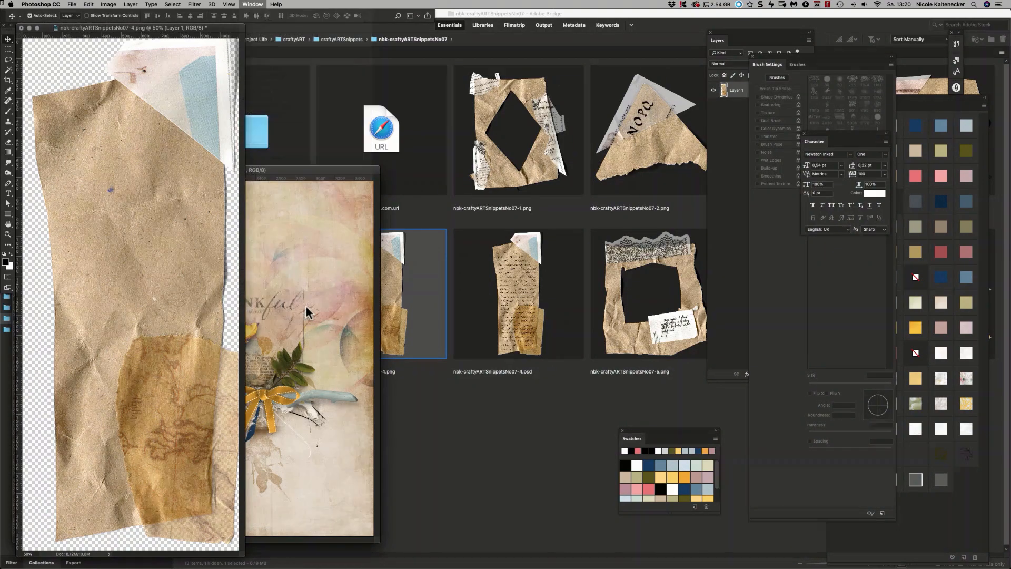
left_click_drag(299, 170, 543, 168)
left_click(253, 4)
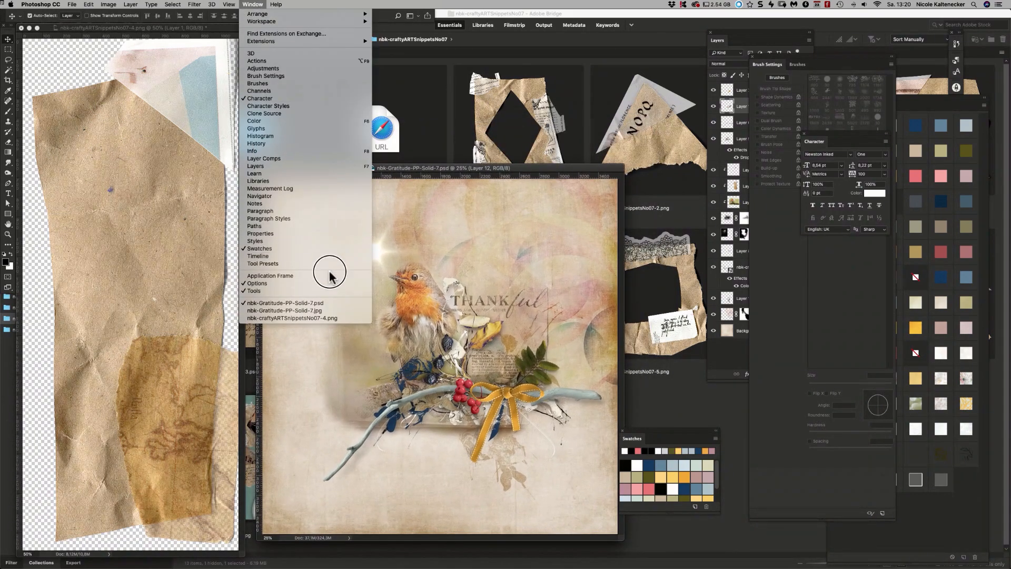
left_click(340, 307)
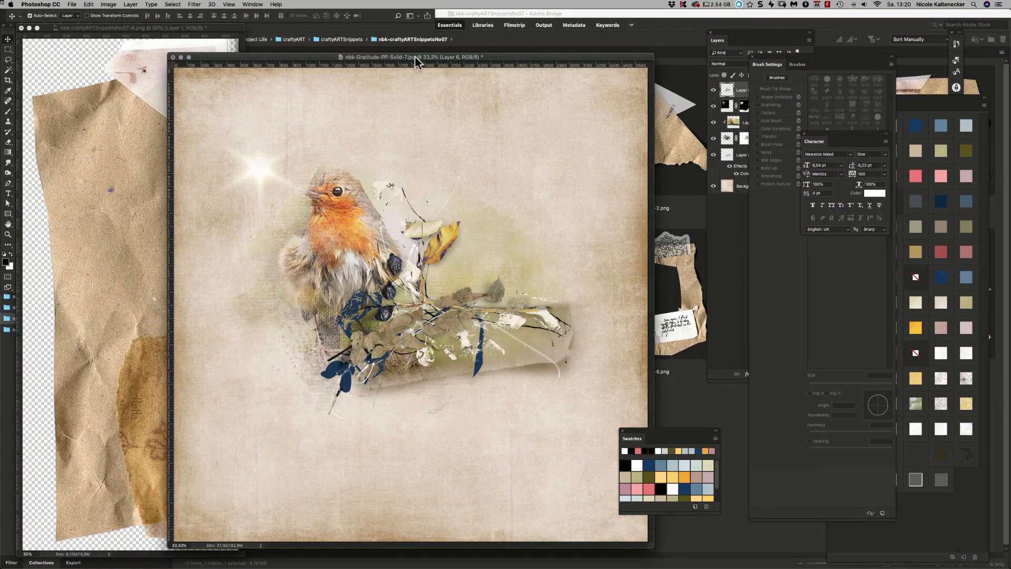
left_click_drag(416, 63, 477, 53)
left_click(166, 290)
left_click_drag(221, 256, 574, 220)
left_click(739, 92)
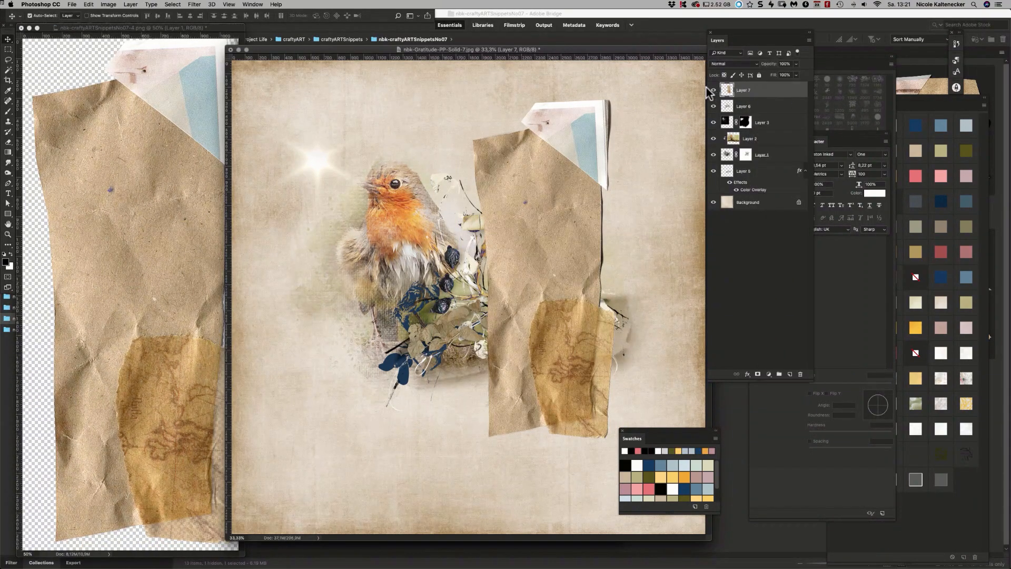
Step: Move the paper snippet's layer directly above Layer 2 and clip it into the masked Layer 1
left_click_drag(629, 48, 560, 50)
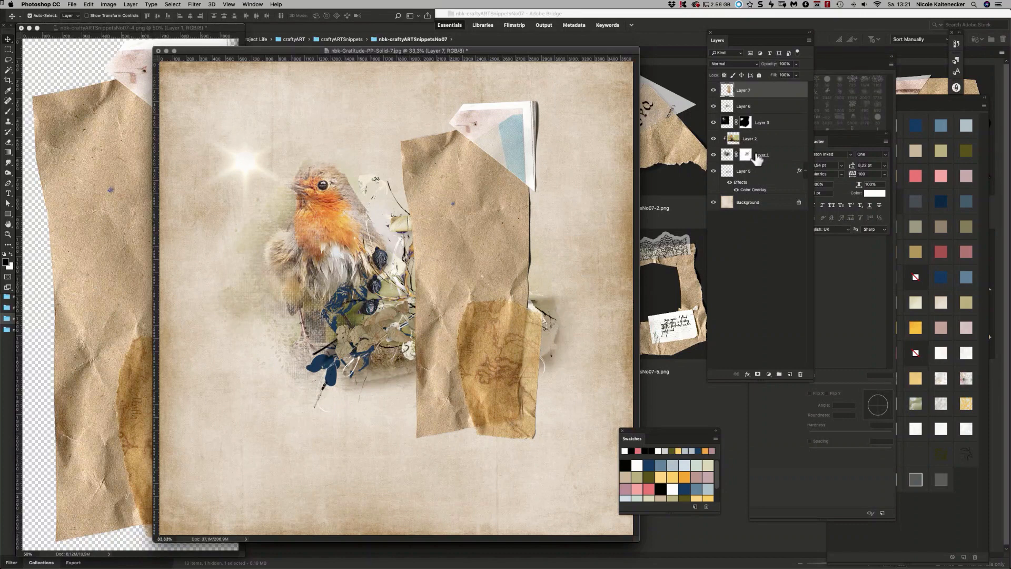
left_click_drag(766, 94, 782, 130)
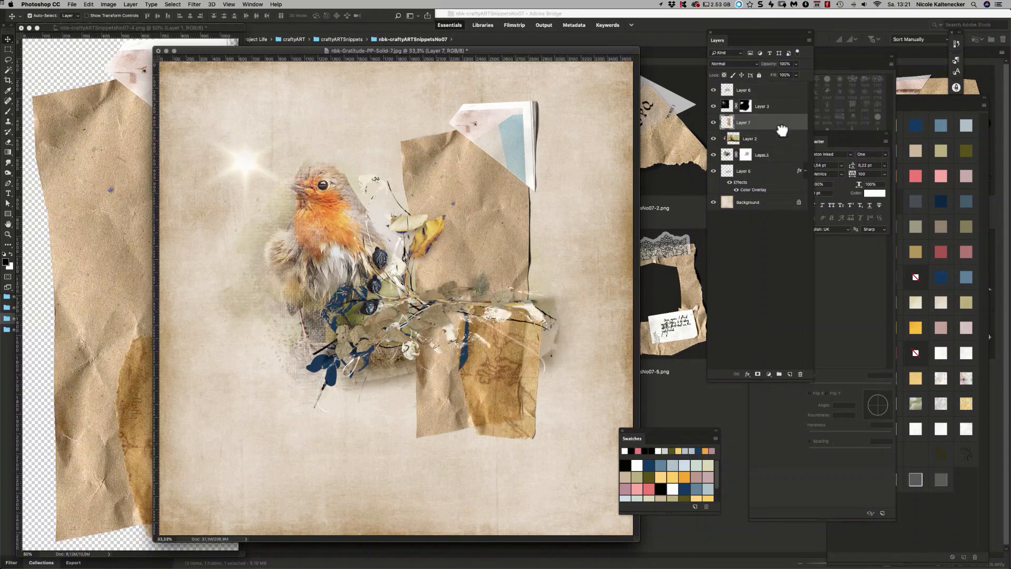
key("super+alt+g")
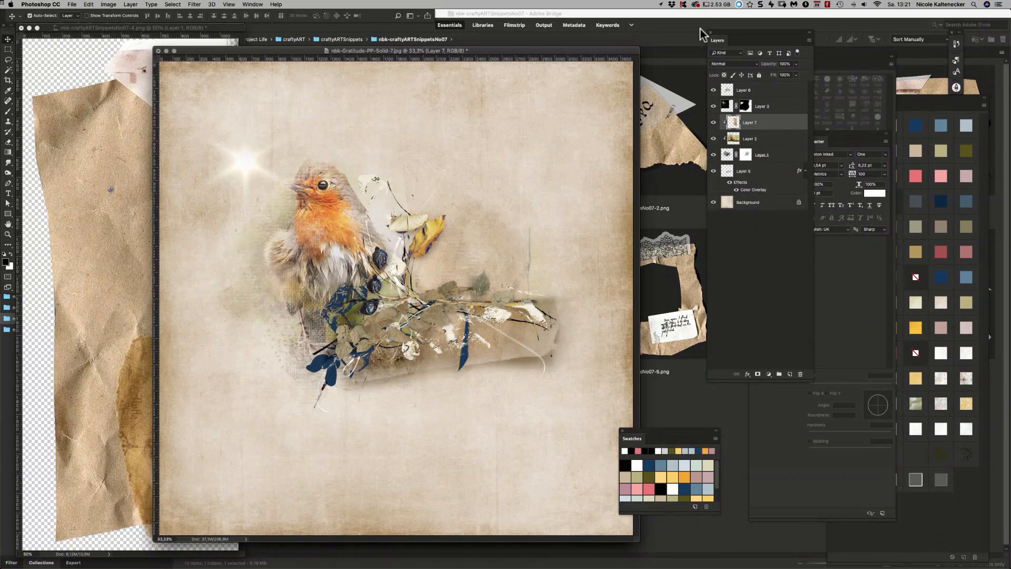
Step: Shift the clipped paper snippet upward and slightly to the right at its original size
key("super+t")
mouse_move(432, 268)
left_mouse_down()
mouse_move(444, 175)
mouse_move(437, 284)
mouse_move(443, 269)
left_mouse_up()
left_click_drag(506, 194, 490, 186)
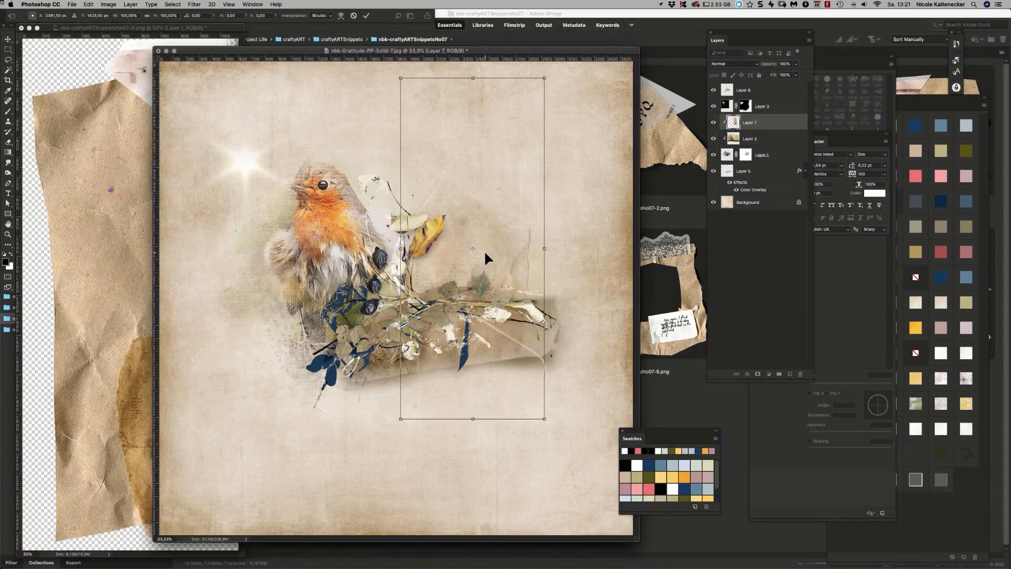
key("Return")
left_click_drag(489, 253, 519, 232)
left_click(559, 184)
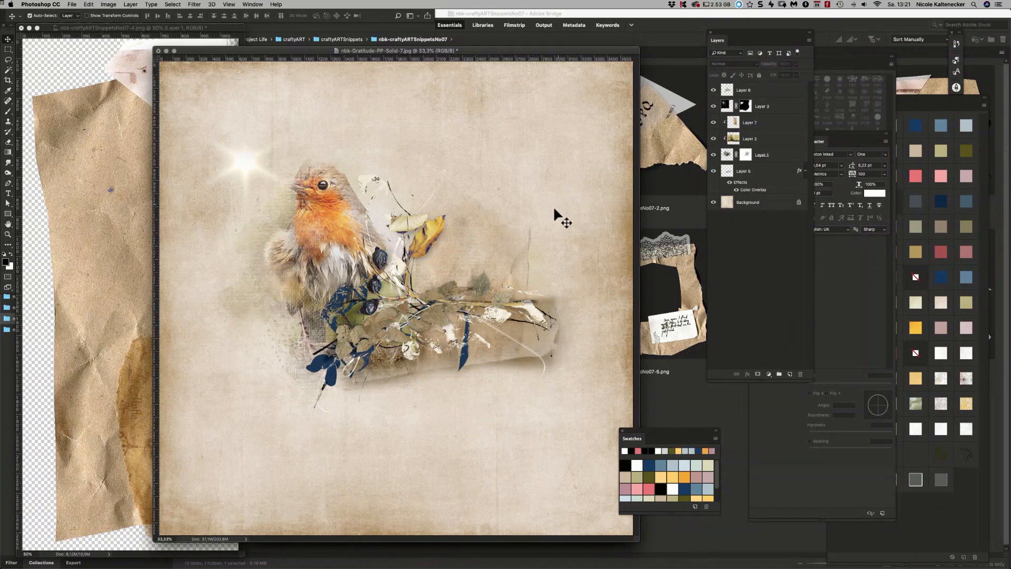
left_click(772, 123)
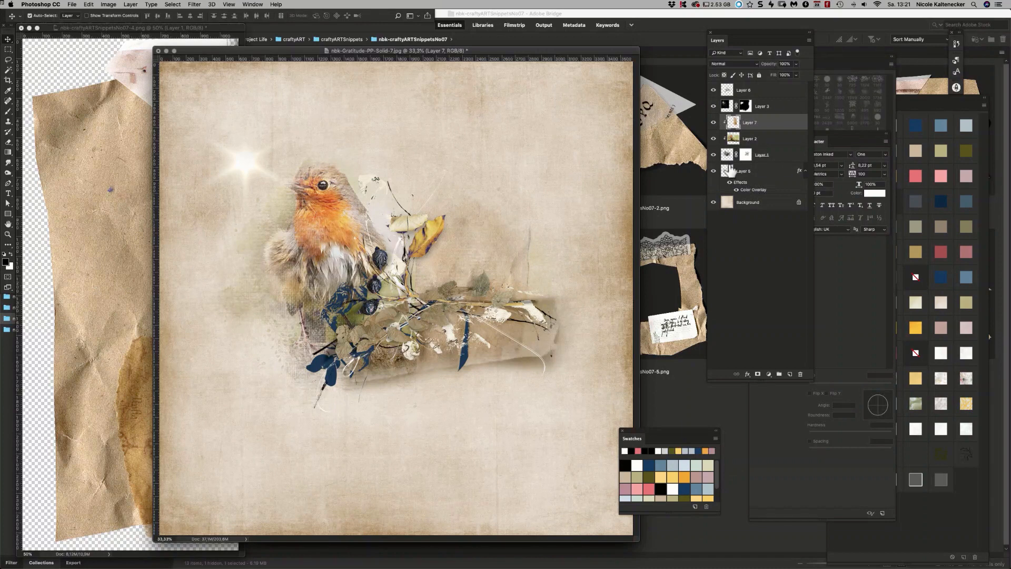
Step: Close the nbk-craftyARTSnippetsNo07-4.png image and return to the working layout
left_click(65, 196)
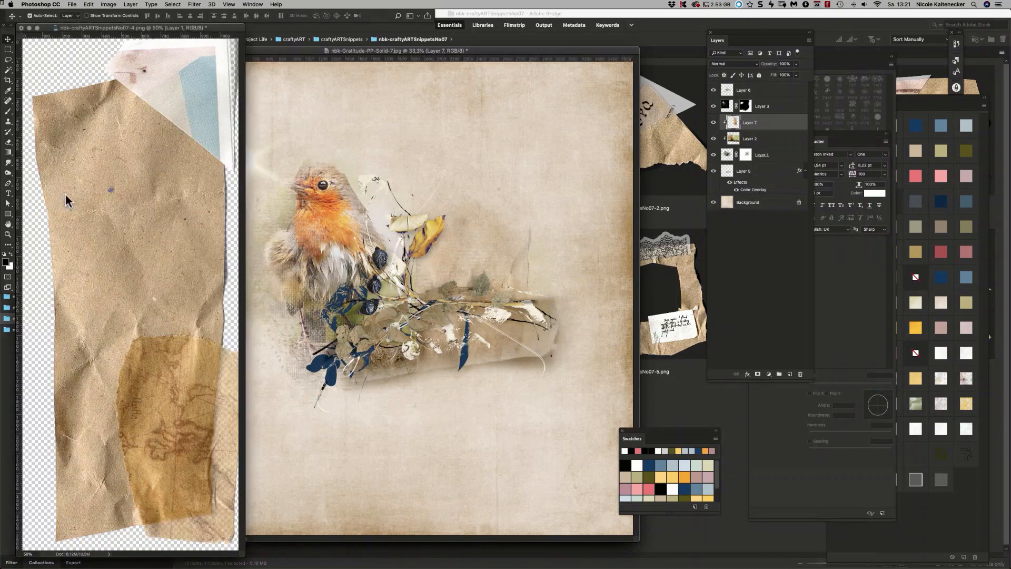
key("super+w")
left_click(480, 183)
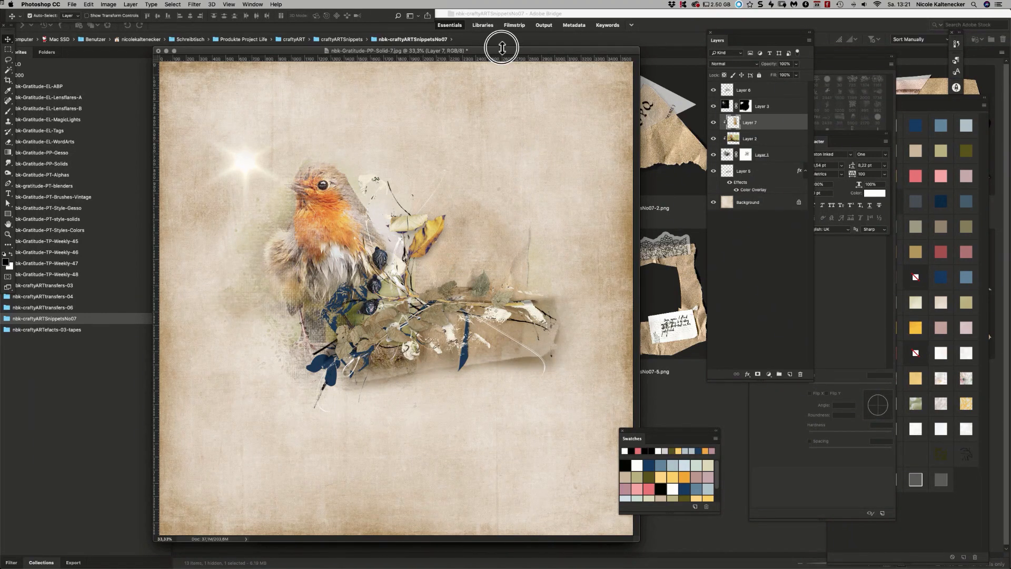
left_click_drag(501, 51, 494, 57)
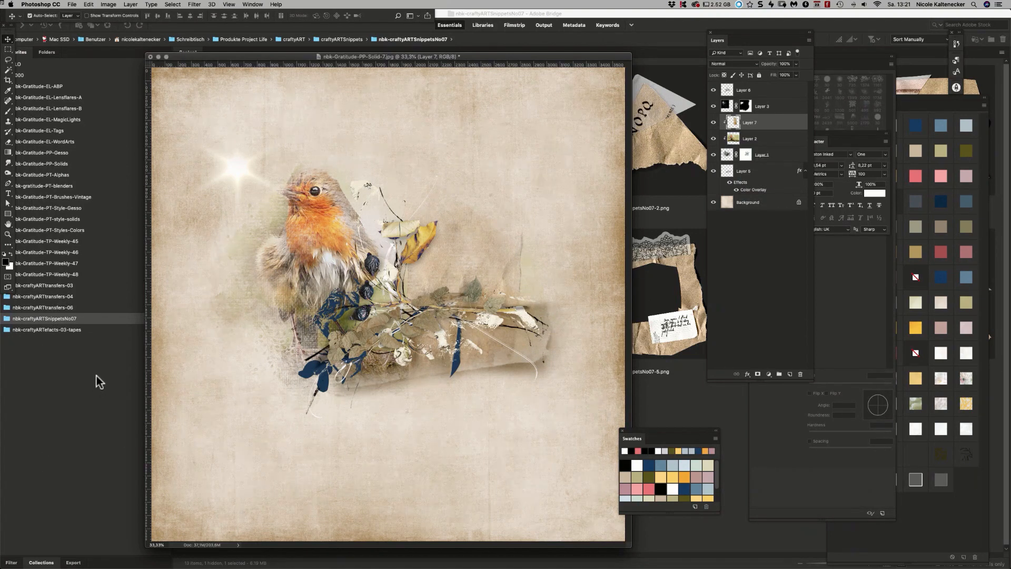
Step: Switch to Adobe Bridge and open nbk-Gratitude-WA-Thanksgiving.png from the nbk-Gratitude-EL-WordArts folder
left_click(88, 354)
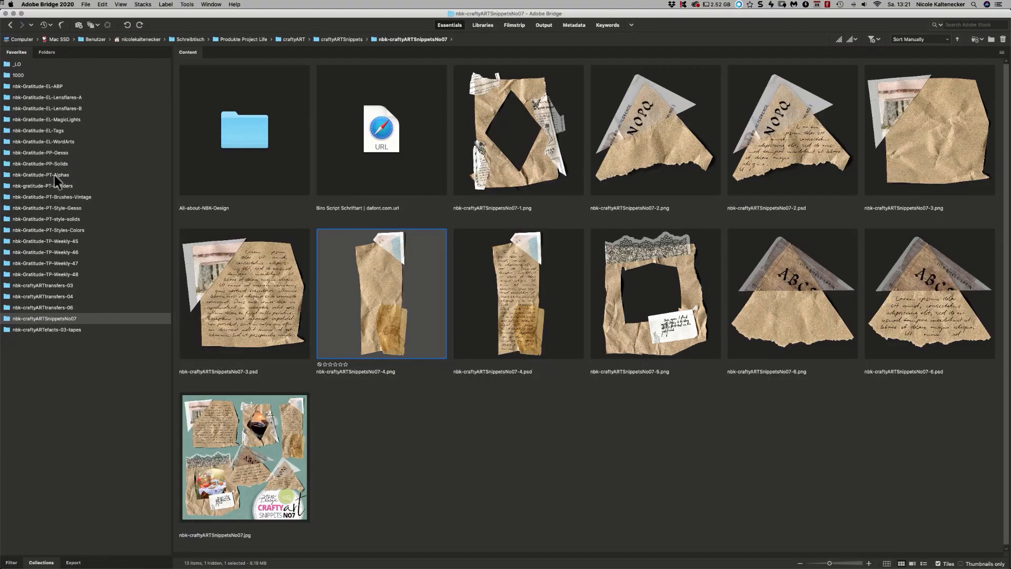
left_click(73, 141)
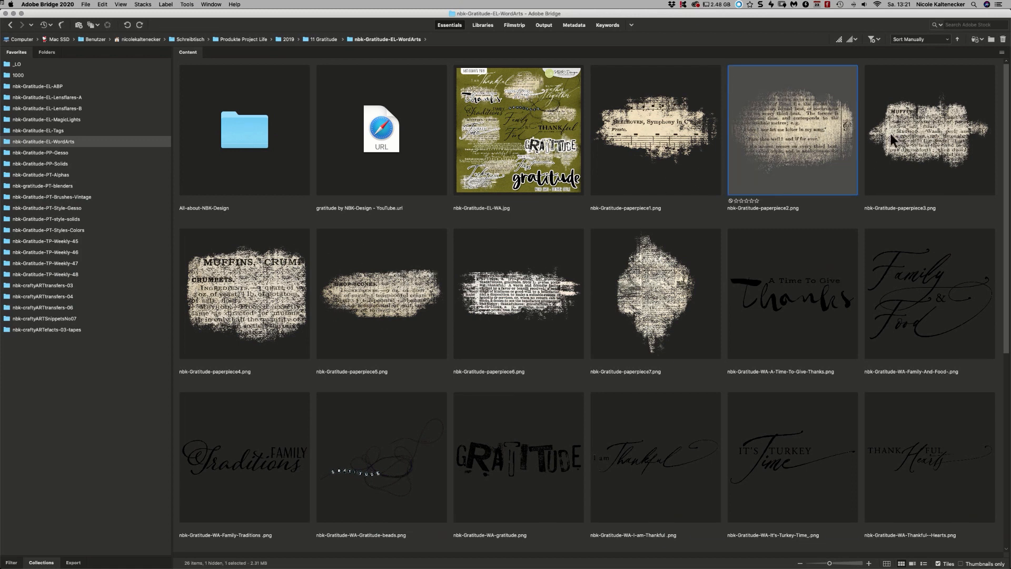
left_click(912, 153)
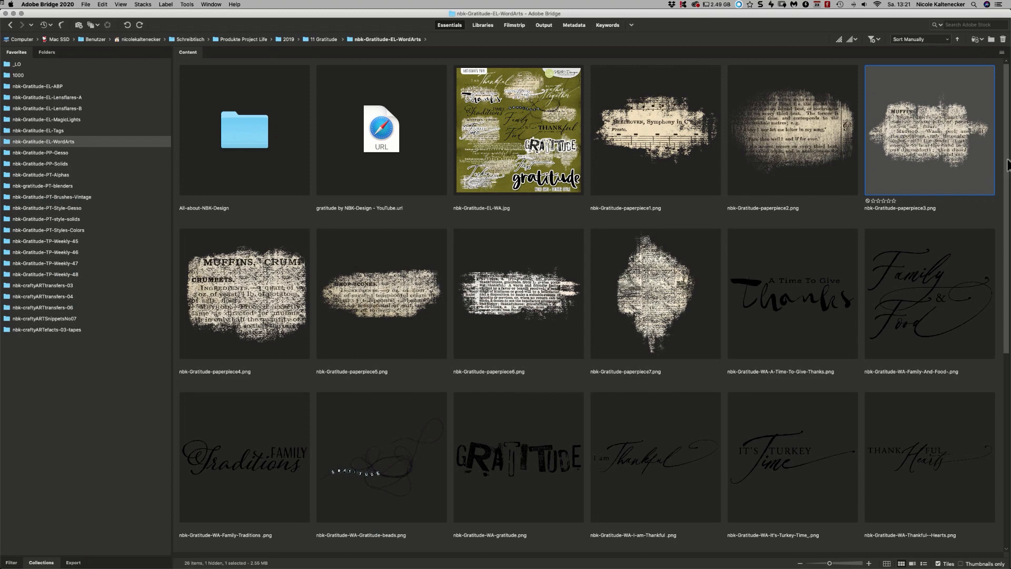
scroll(945, 219, "down", 6)
left_click(500, 308)
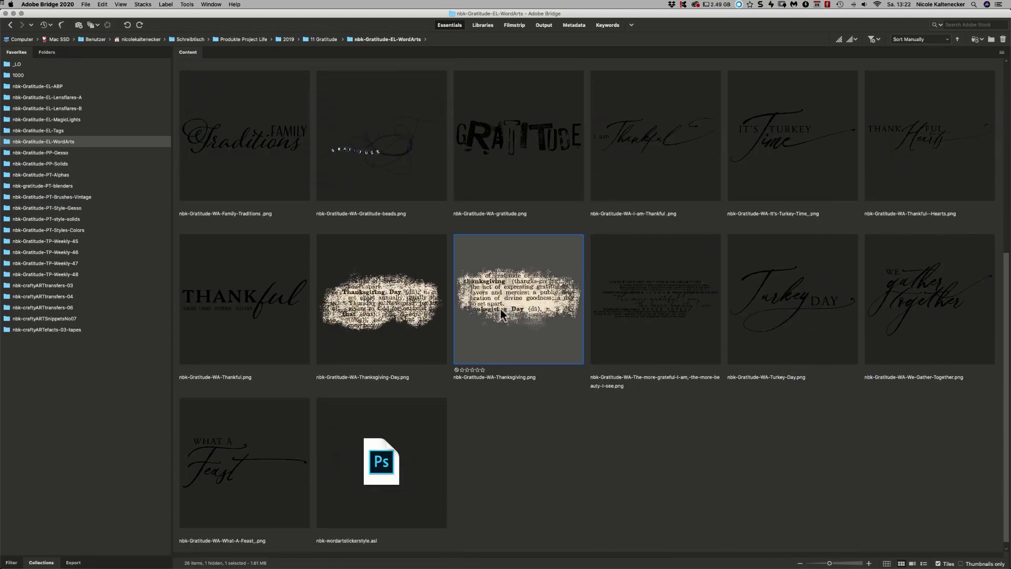
double_click(522, 288)
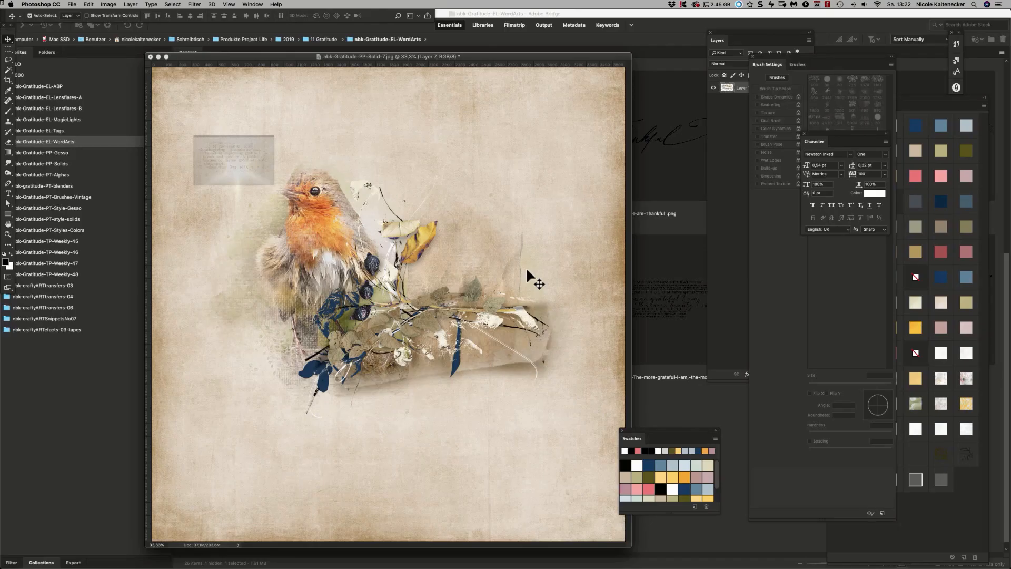
Step: Place the Thanksgiving text piece right of the robin, behind the leaf cluster, and set its layer's blending mode to Overlay
left_click_drag(258, 131, 524, 266)
left_click_drag(461, 277, 477, 288)
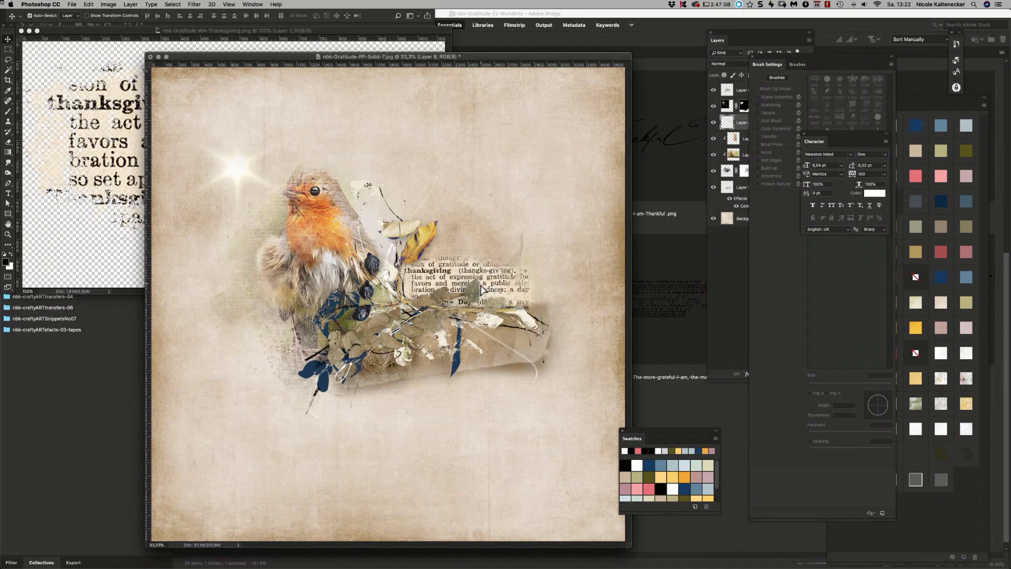
left_click(742, 124)
left_click(726, 63)
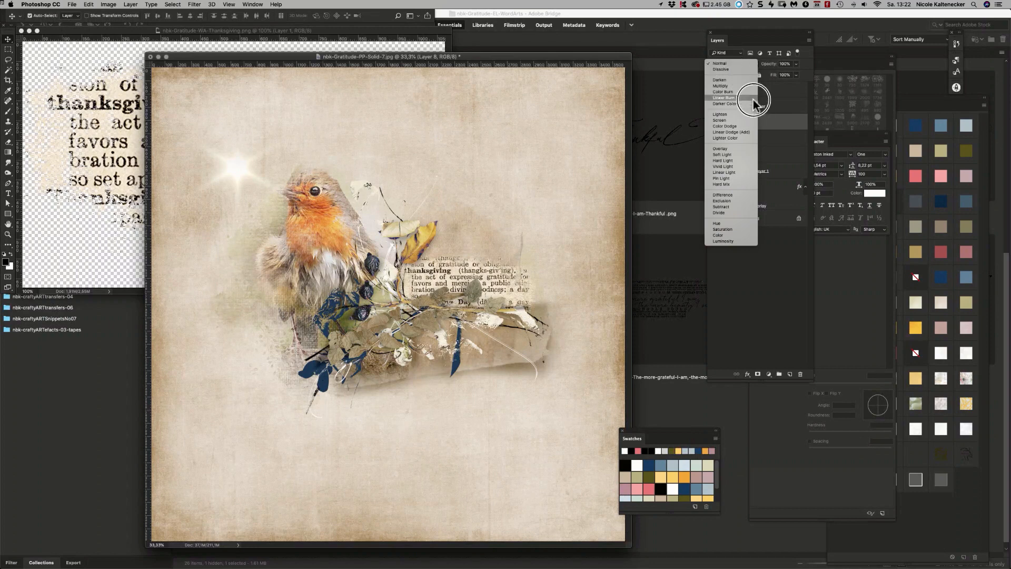
left_click(745, 150)
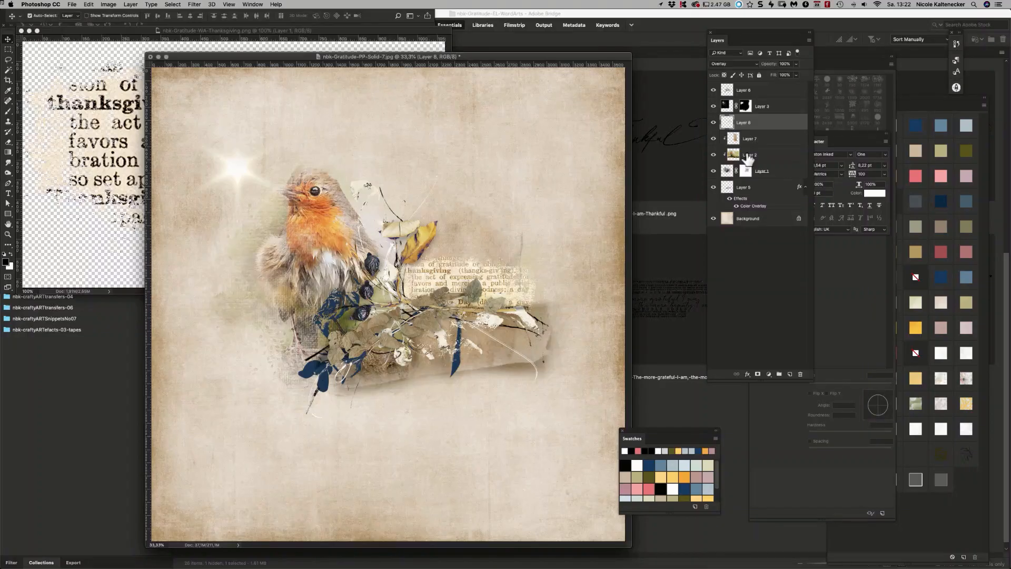
Step: Set the Thanksgiving text layer's blending mode to Multiply and close the nbk-Gratitude-WA-Thanksgiving.png image
left_click(737, 63)
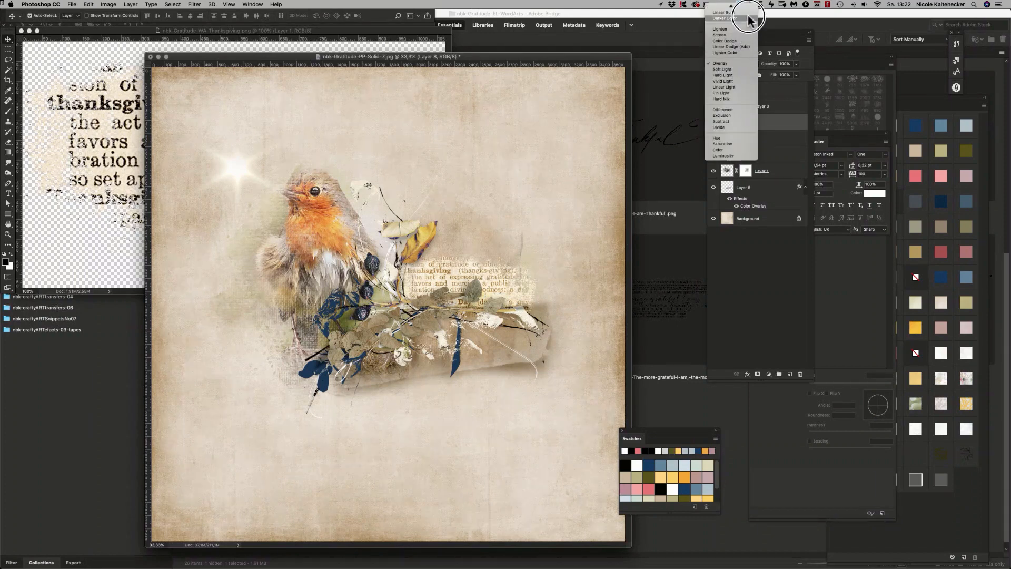
left_click(745, 30)
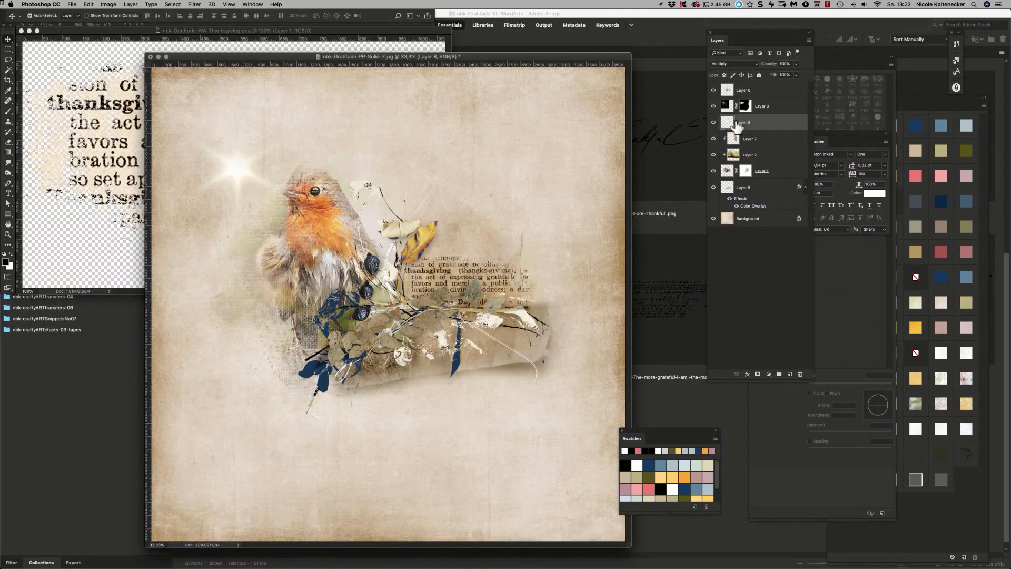
left_click(79, 203)
key("super+w")
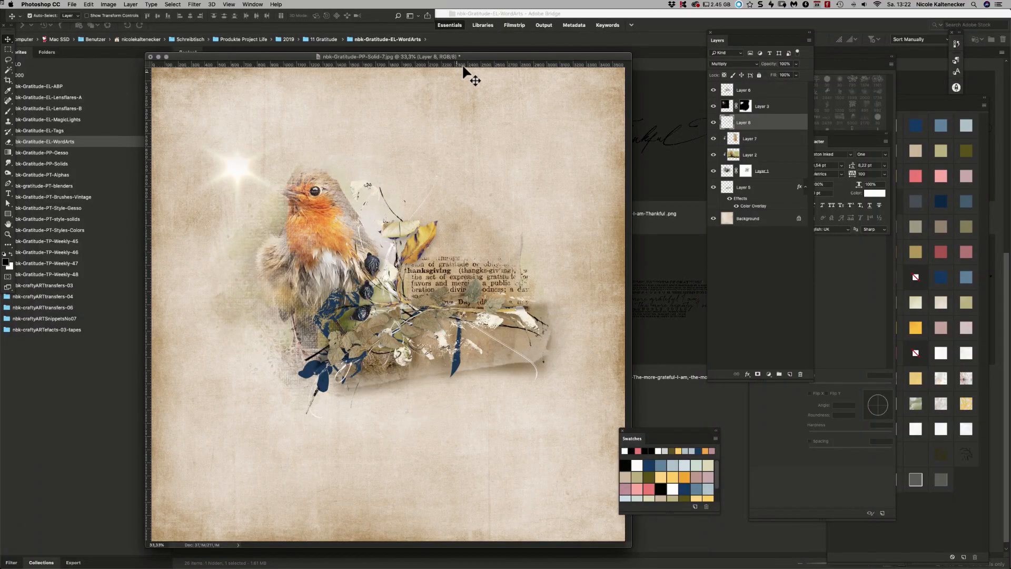
Step: Scale the Thanksgiving text down slightly and keep it tucked behind the leaf cluster beside the robin
mouse_move(464, 56)
left_mouse_down()
mouse_move(473, 46)
mouse_move(470, 61)
left_mouse_up()
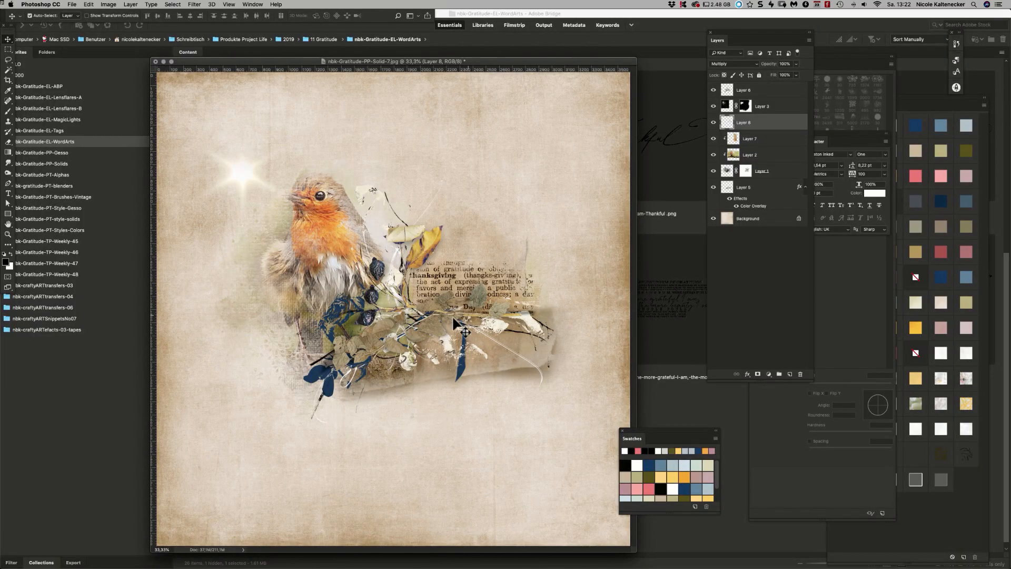
key("super")
key("super+t")
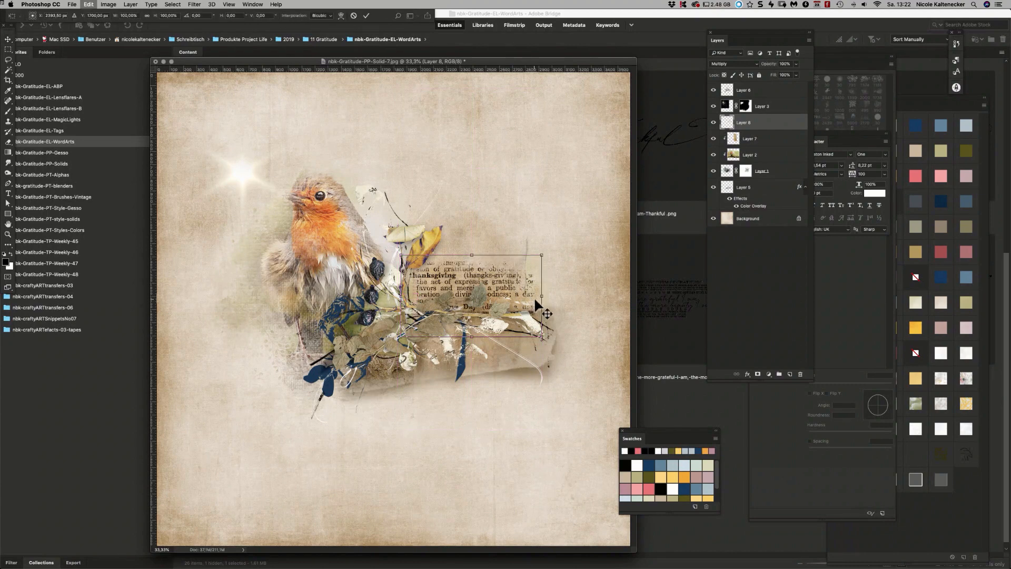
mouse_move(542, 334)
left_mouse_down()
mouse_move(548, 316)
mouse_move(525, 326)
left_mouse_up()
left_click_drag(427, 262, 435, 266)
key("Return")
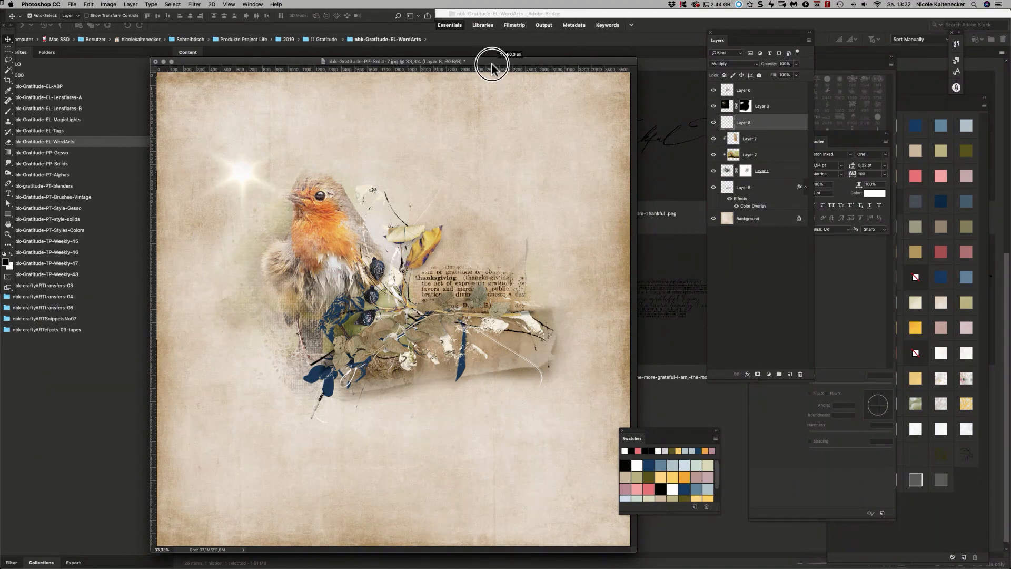
mouse_move(491, 66)
left_mouse_down()
mouse_move(481, 68)
mouse_move(500, 67)
left_mouse_up()
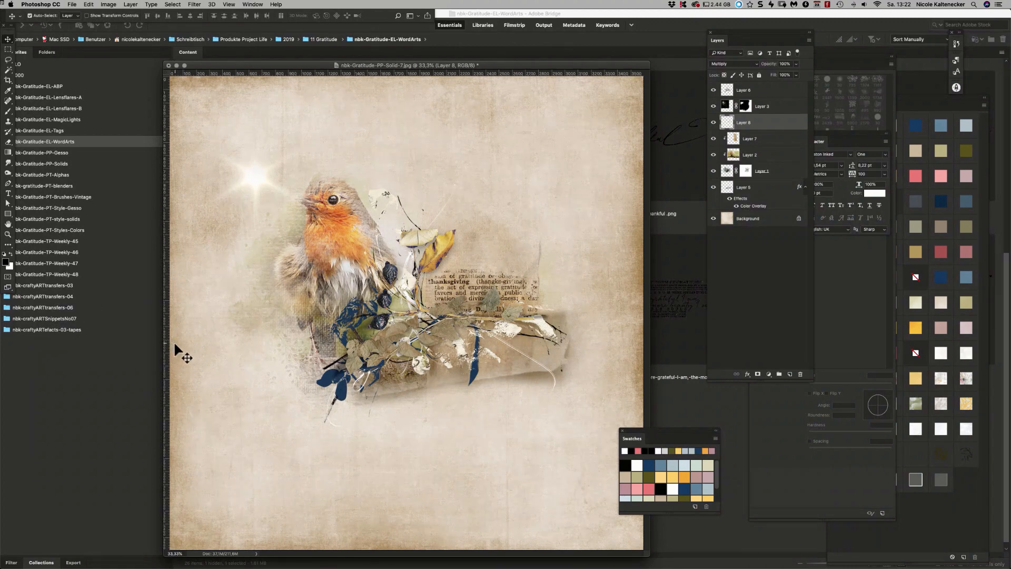
Step: Switch to Adobe Bridge and open nbk-Gratitude-ABP-woodenstick1-sh.png from the nbk-Gratitude-EL-ABP folder
left_click(43, 83)
left_click(77, 87)
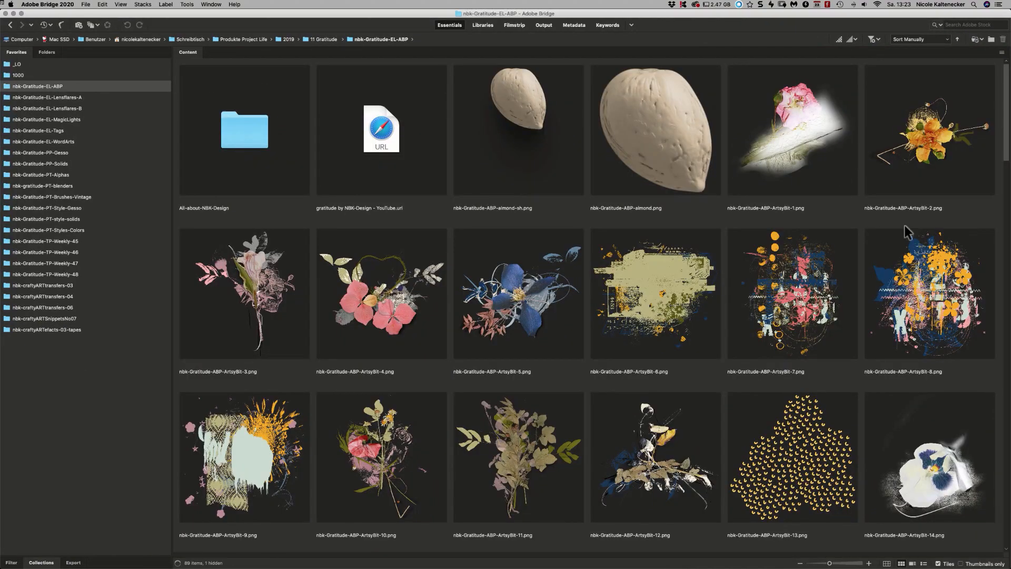
scroll(995, 165, "down", 20)
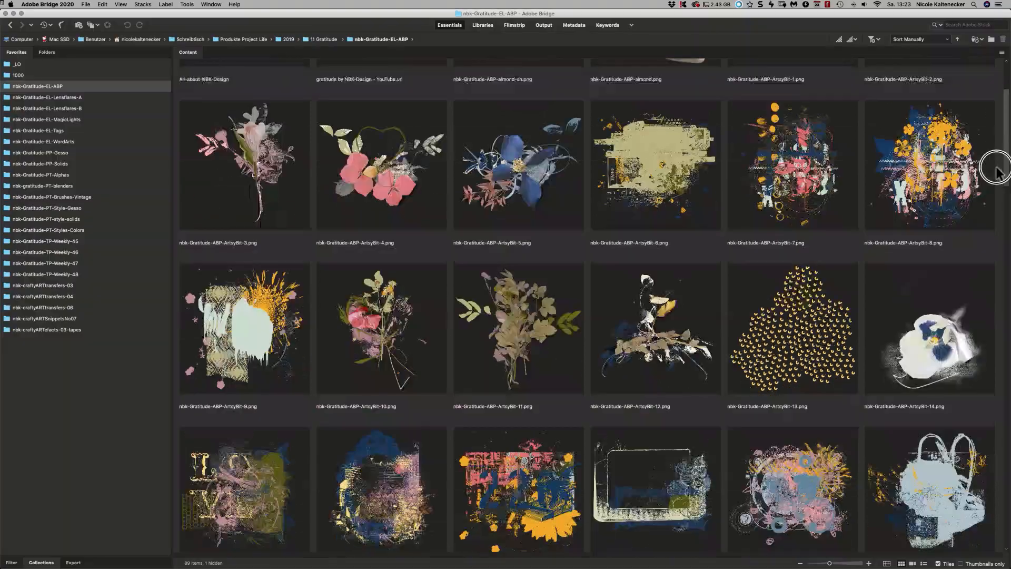
scroll(784, 448, "down", 10)
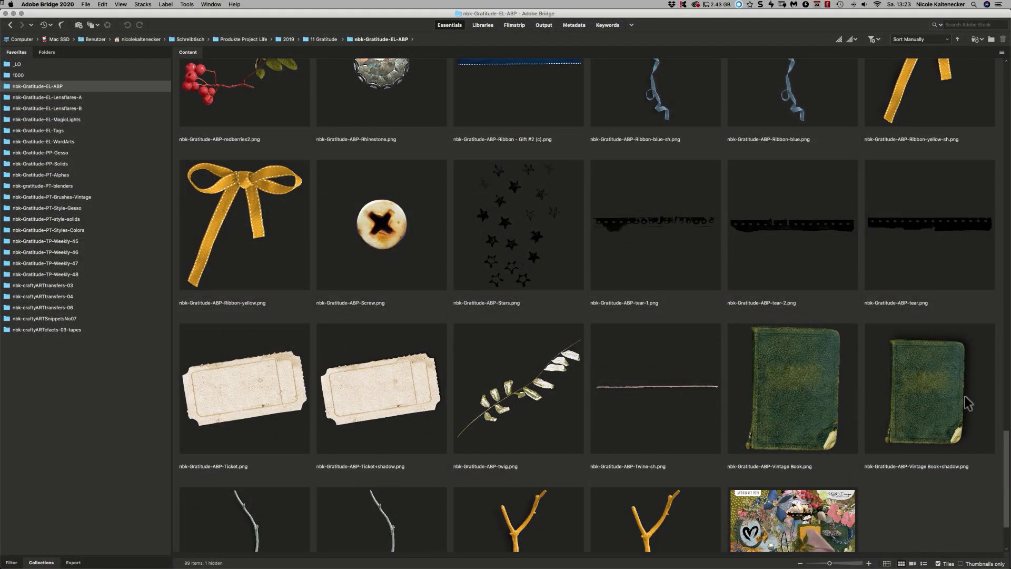
scroll(1005, 450, "down", 5)
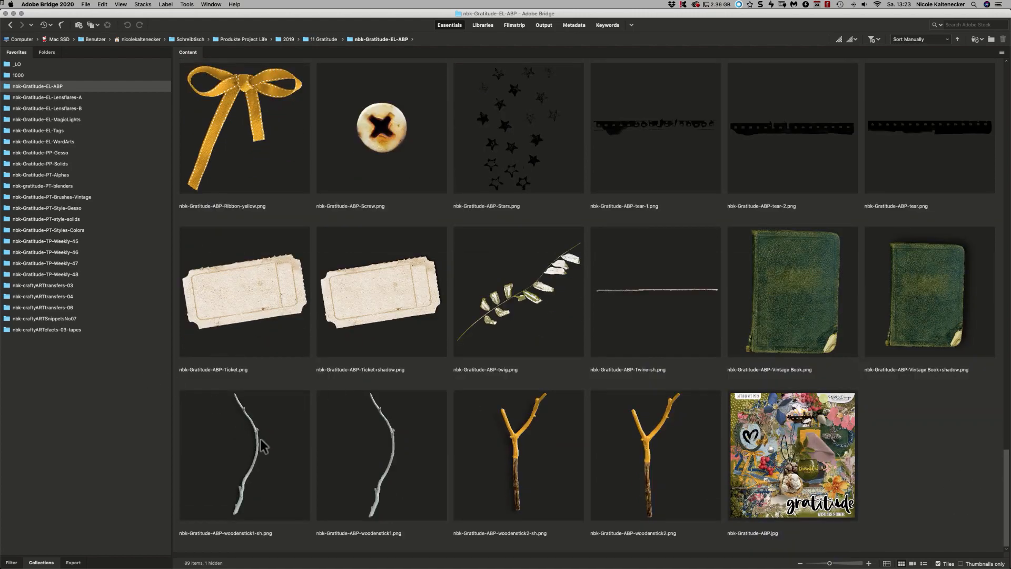
left_click(258, 457)
double_click(252, 453)
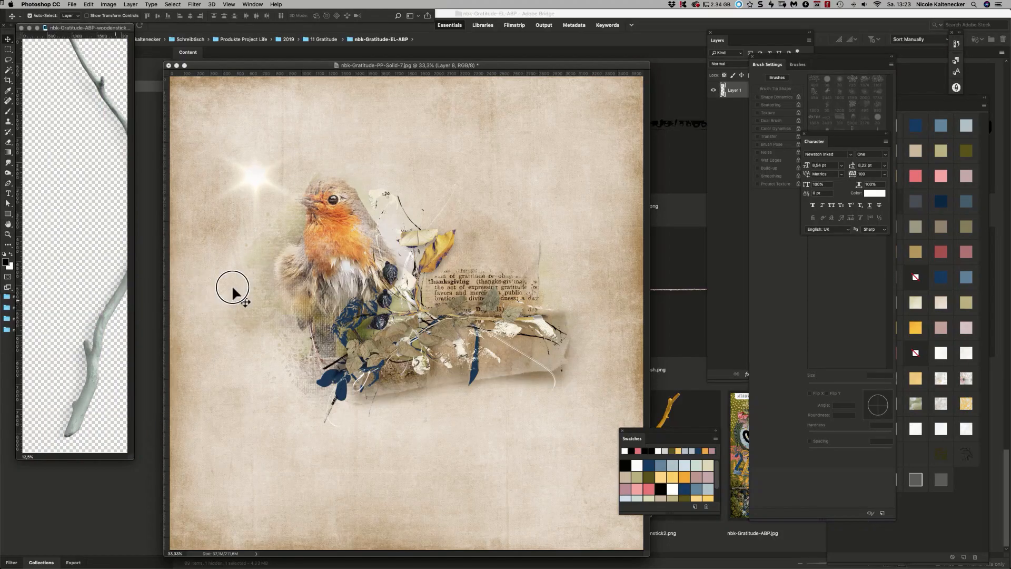
Step: Bring the wooden stick into the layout behind the leaf cluster and shift it downward so its upper part crosses the page
left_click_drag(232, 292, 406, 254)
key("super+t")
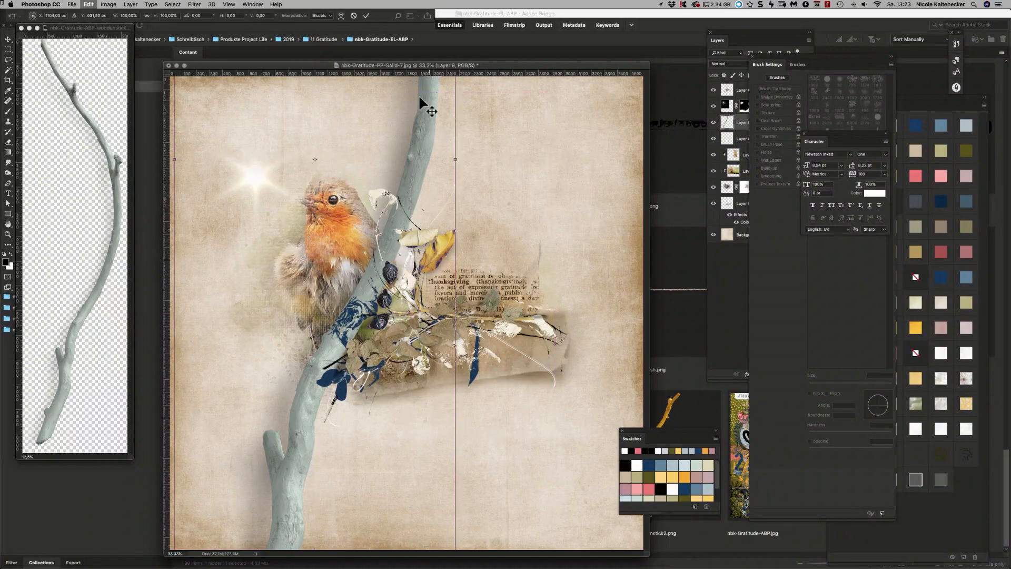
left_click_drag(414, 135, 431, 301)
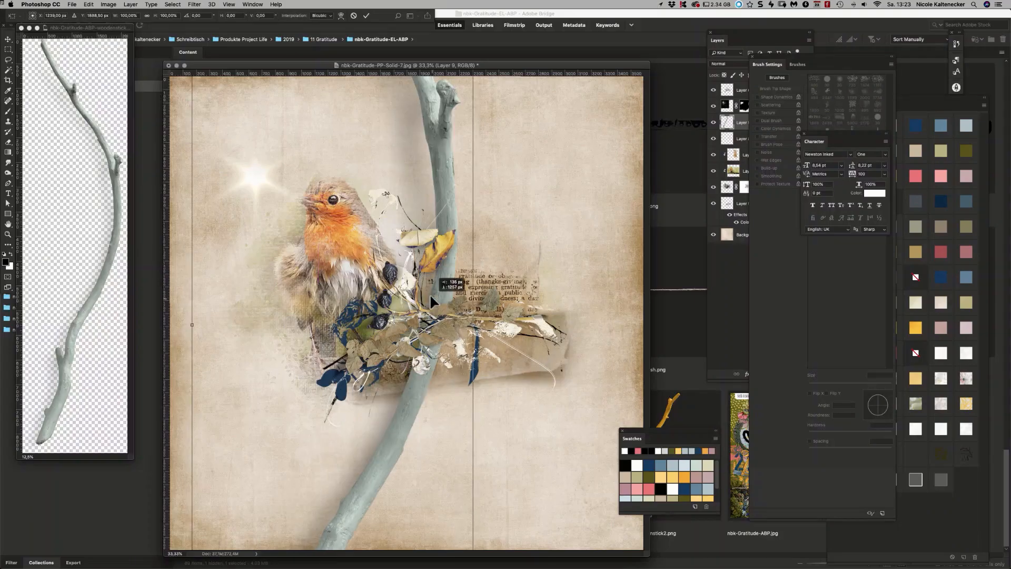
left_click_drag(447, 125, 449, 229)
key("Return")
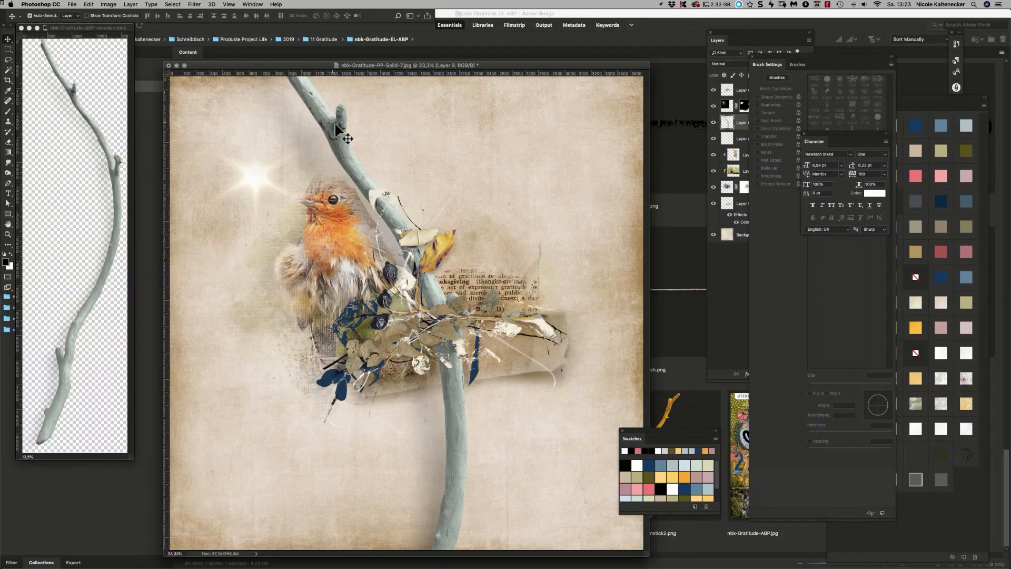
Step: Scale the wooden stick to 50% width and height with its rotation at 0 degrees
key("super+t")
left_click(166, 15)
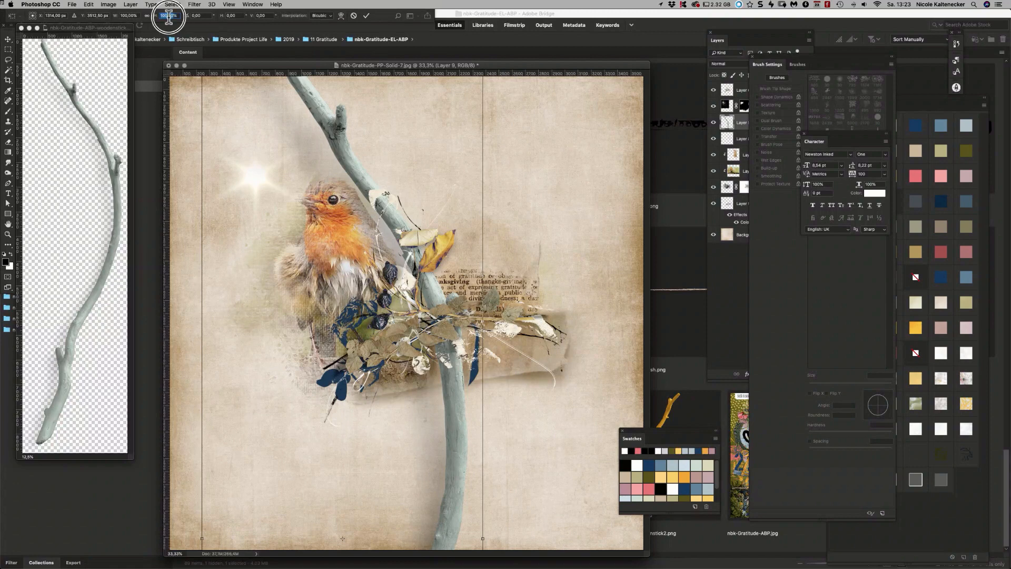
type("50")
key("Tab")
type("90")
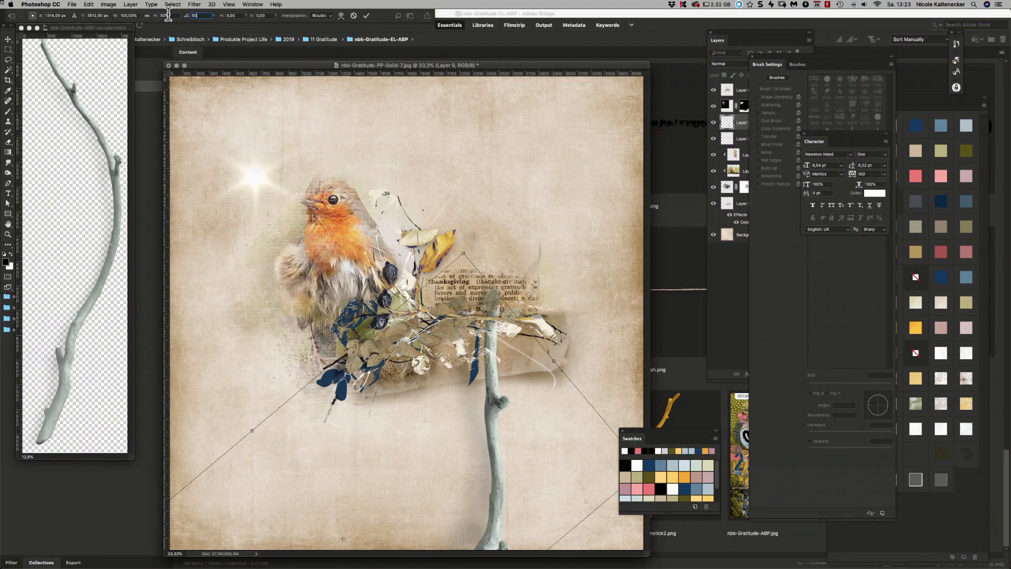
left_click(129, 16)
type("50")
key("Tab")
type("50")
key("Tab")
type("0")
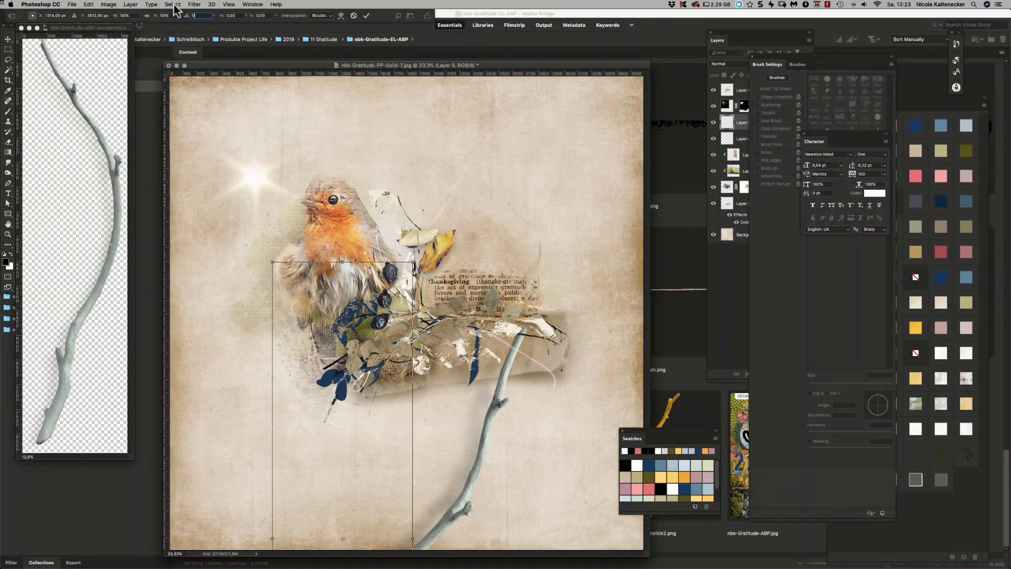
Step: Rotate the stick to about -116 degrees, shrink it to about 36% and lay it along the branch of the leaf cluster
left_click_drag(374, 106, 185, 429)
left_click_drag(458, 514, 585, 354)
left_click_drag(179, 304, 257, 342)
left_click_drag(516, 266, 556, 225)
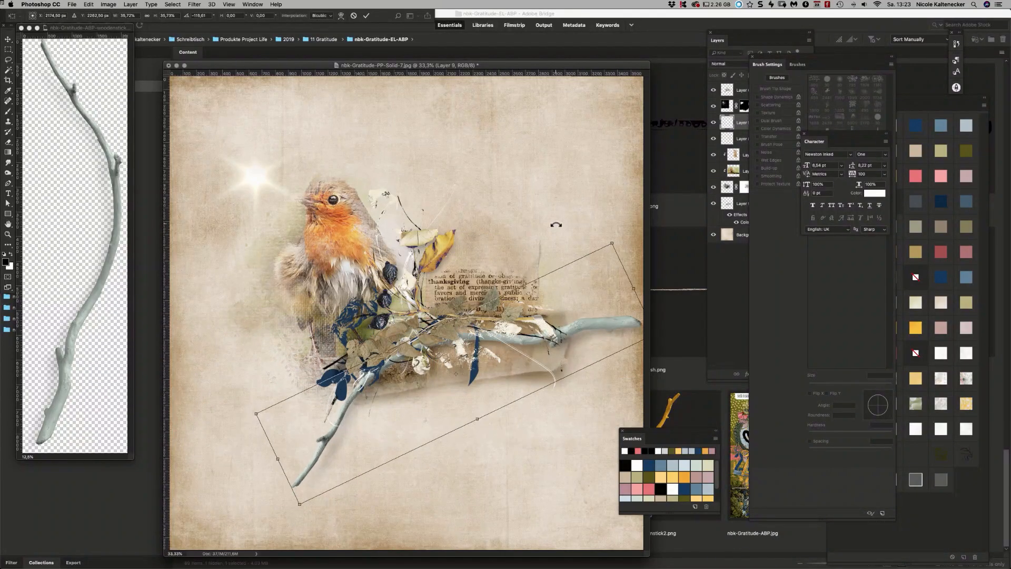
mouse_move(494, 324)
left_mouse_down()
mouse_move(481, 323)
mouse_move(482, 311)
left_mouse_up()
key("Return")
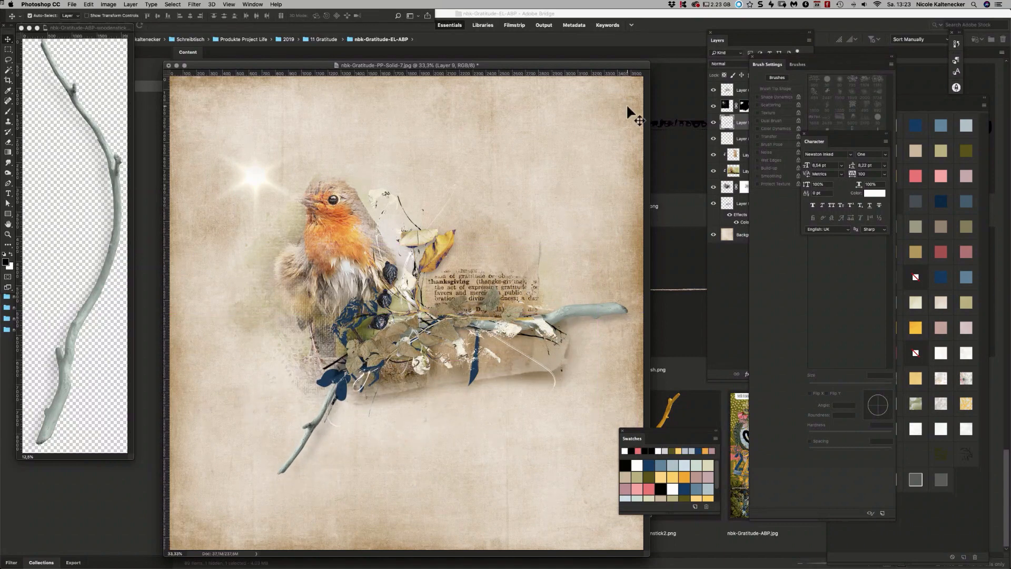
Step: Bring the wooden stick layer to the top of the layer stack and inspect how it overlaps the artwork
key("super+shift+bracketright")
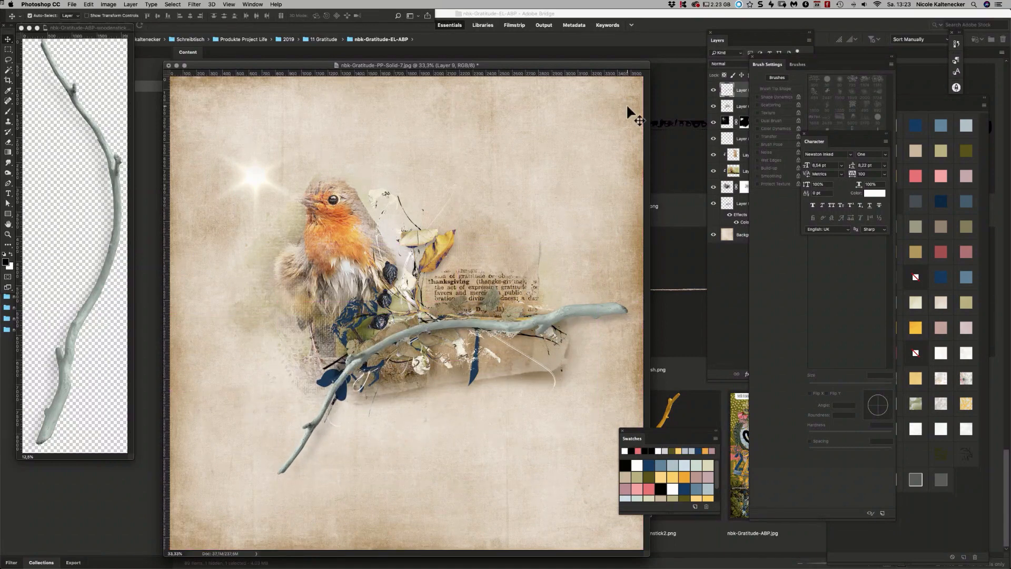
mouse_move(446, 325)
left_mouse_down()
mouse_move(411, 331)
mouse_move(459, 298)
mouse_move(433, 321)
mouse_move(437, 313)
left_mouse_up()
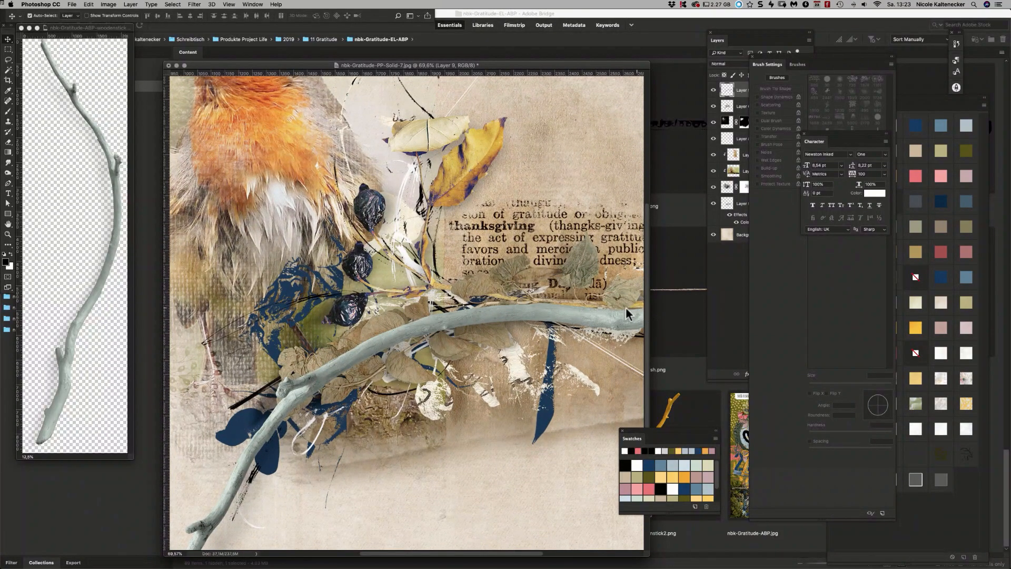
left_click_drag(606, 307, 489, 298)
left_click_drag(587, 292, 601, 279)
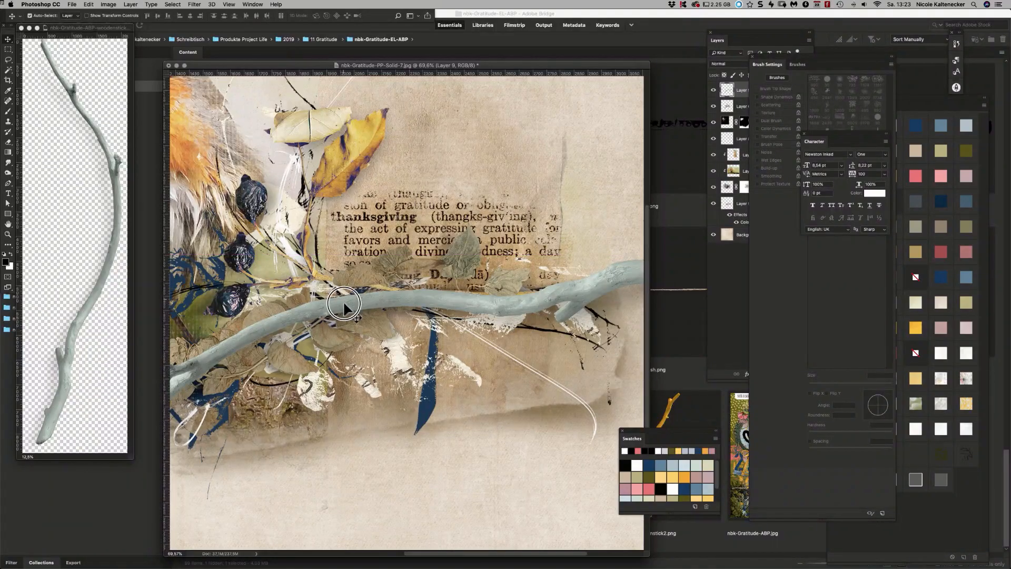
left_click_drag(344, 304, 345, 299)
key("super+0")
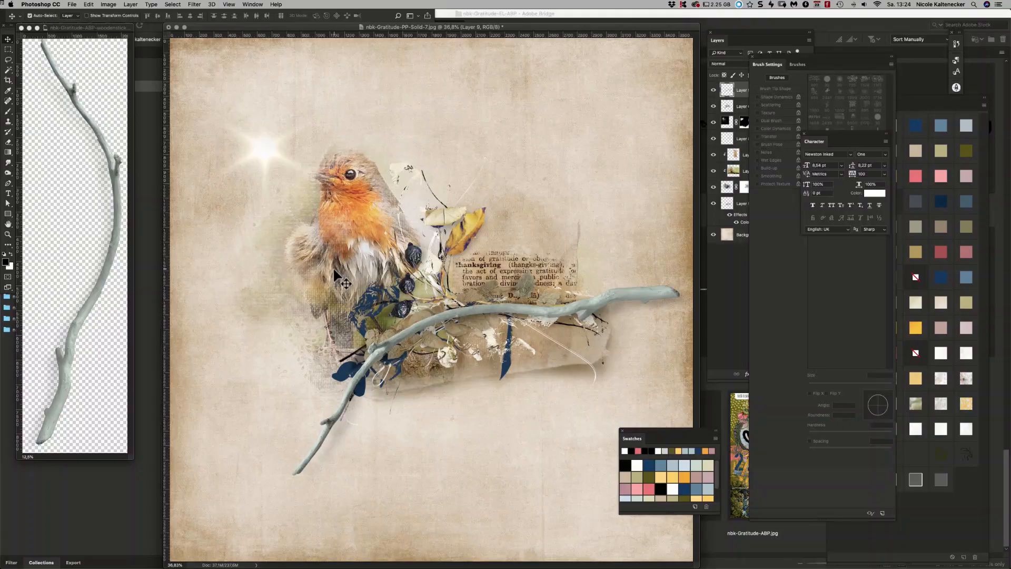
Step: Close the separate wooden stick image and switch to Adobe Bridge
left_click(101, 219)
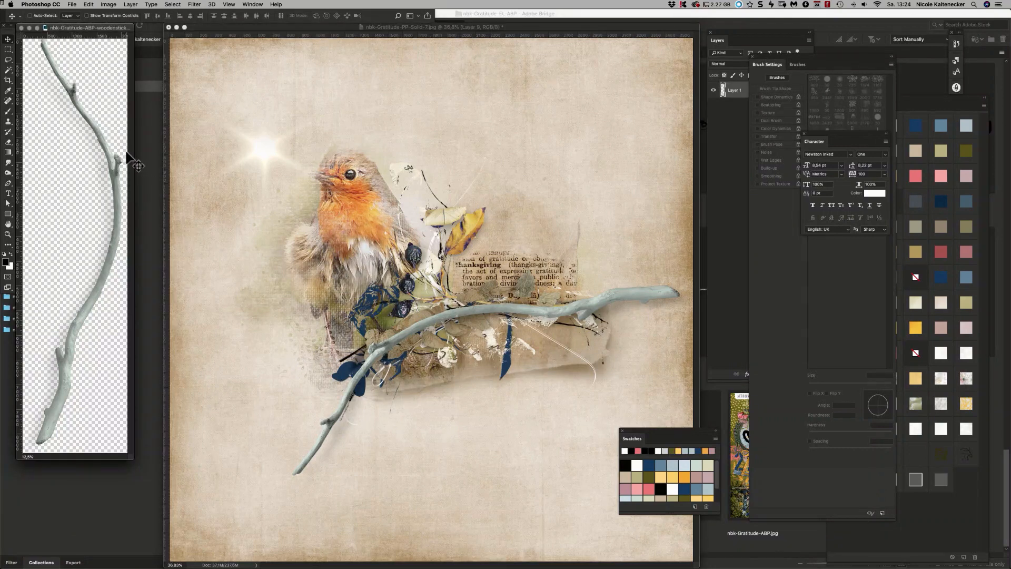
key("super+w")
left_click(472, 13)
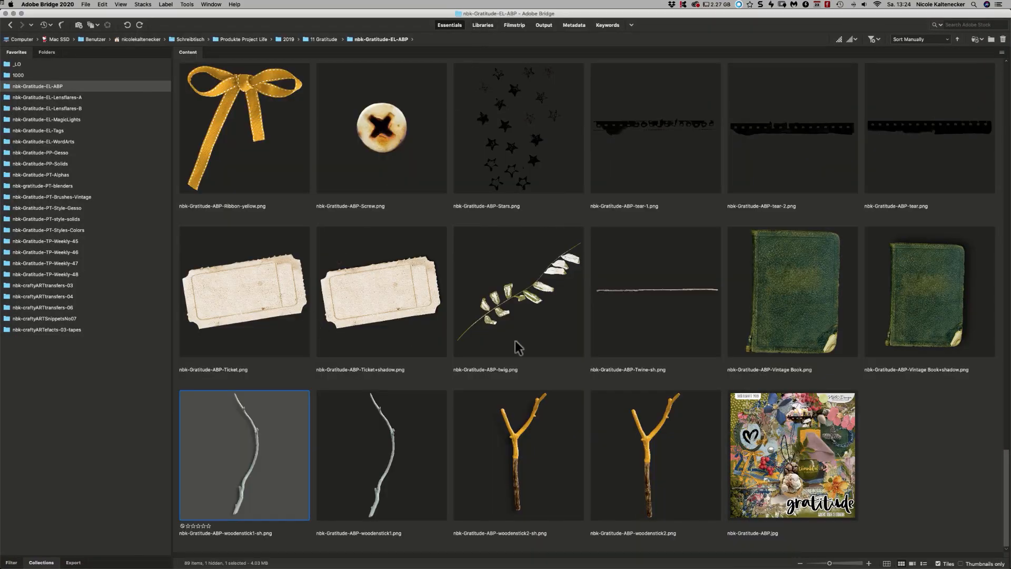
Step: Open nbk-Gratitude-ABP-Ribbon-yellow-sh.png from the nbk-Gratitude-EL-ABP folder in Photoshop
left_click_drag(1005, 465, 999, 383)
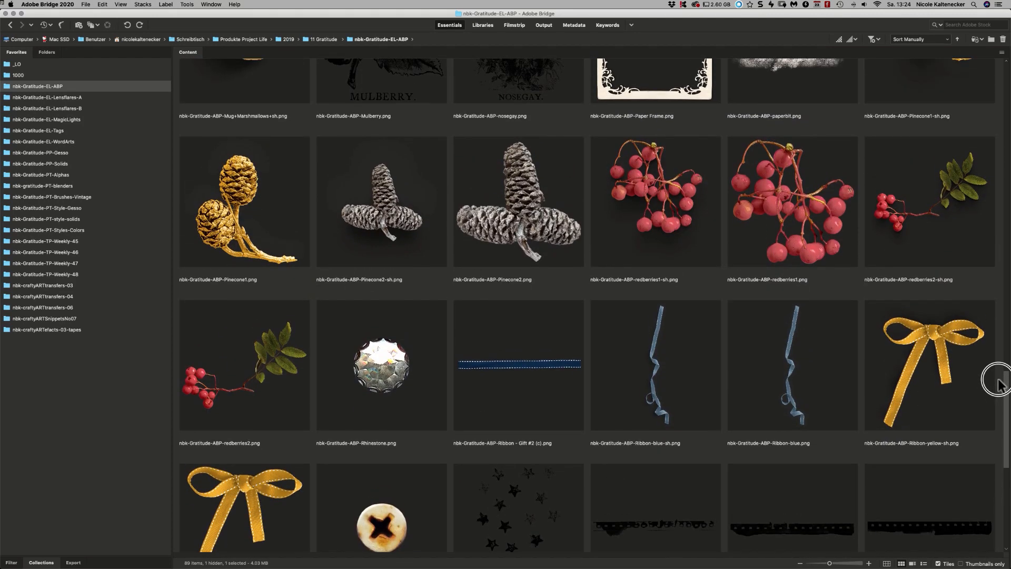
left_click(945, 338)
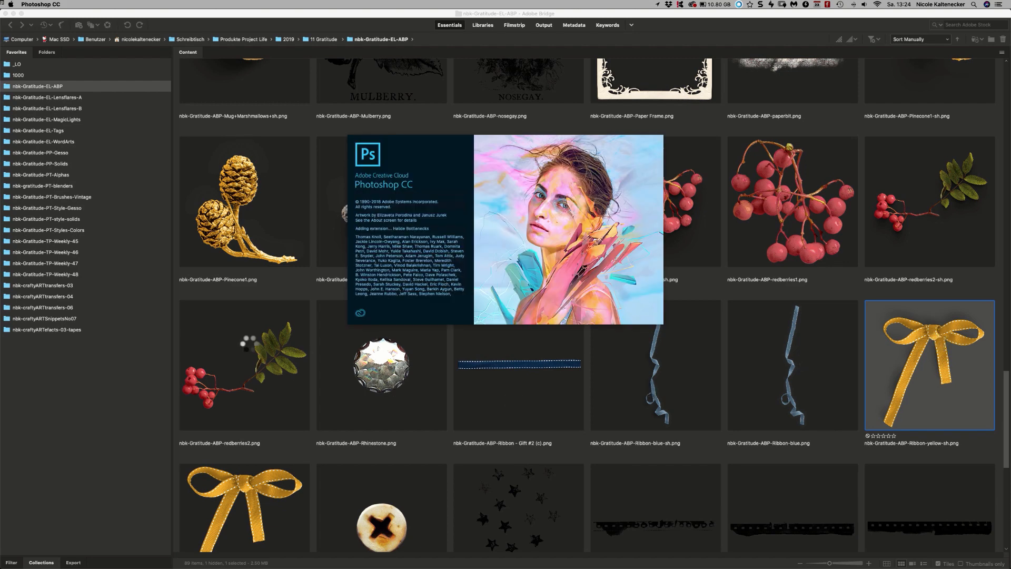
mouse_move(279, 561)
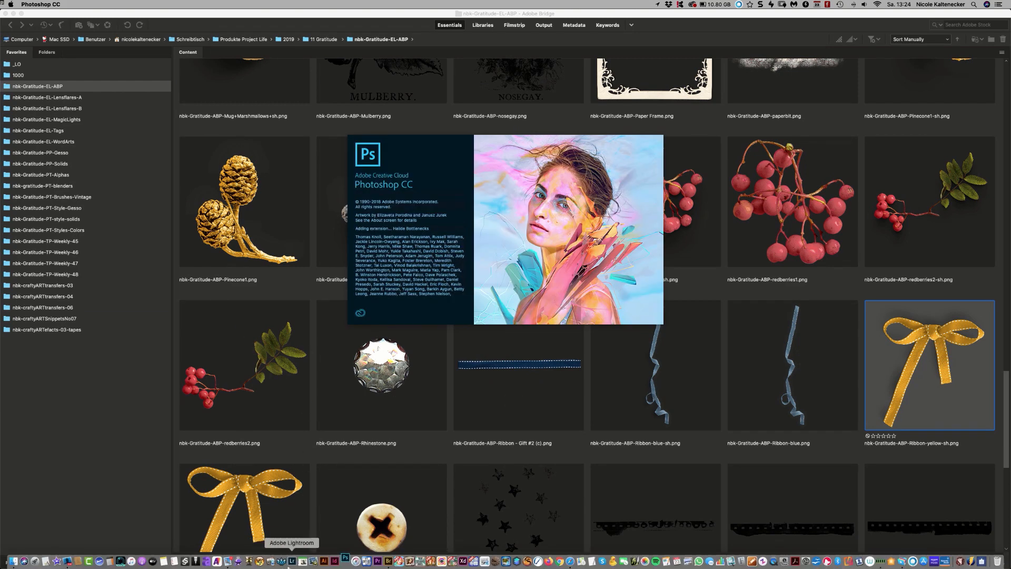
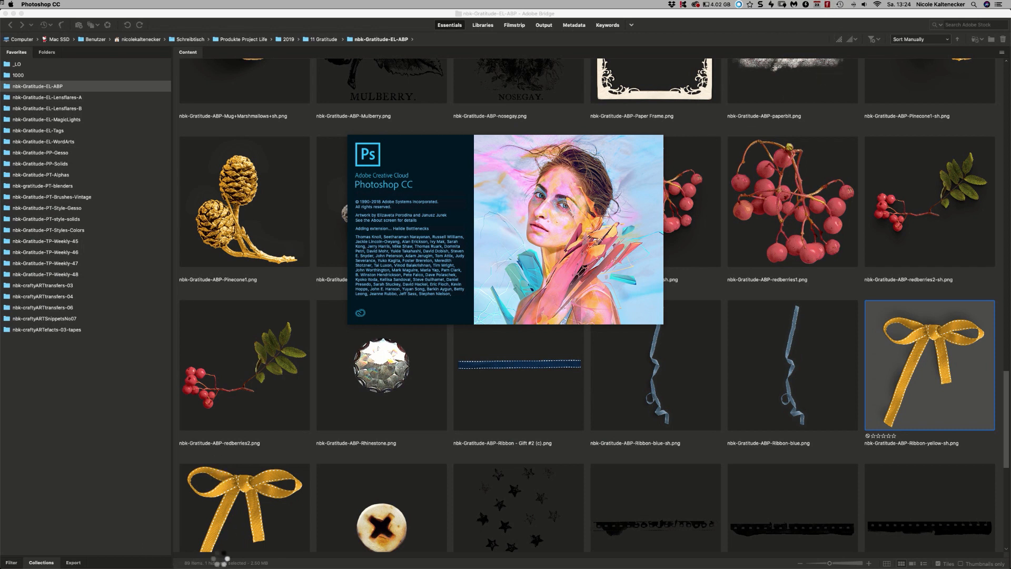
mouse_move(219, 565)
Step: Browse the Lensflares-A, MagicLights and Tags folders, previewing nbk-Gratitude-Tag 1.psd and nbk-Gratitude-Tag 3 mask.png full screen
left_click(82, 98)
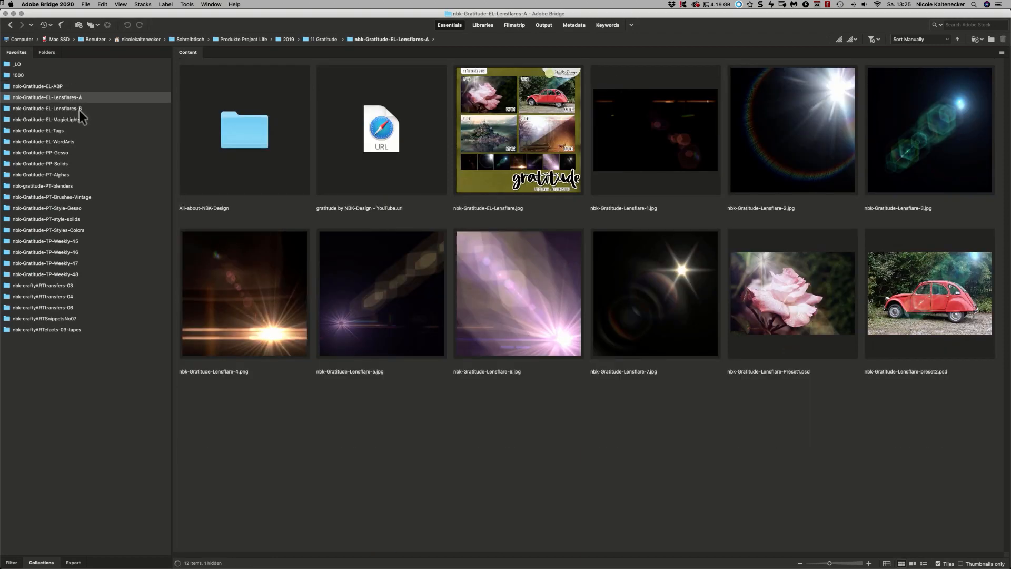
left_click(73, 120)
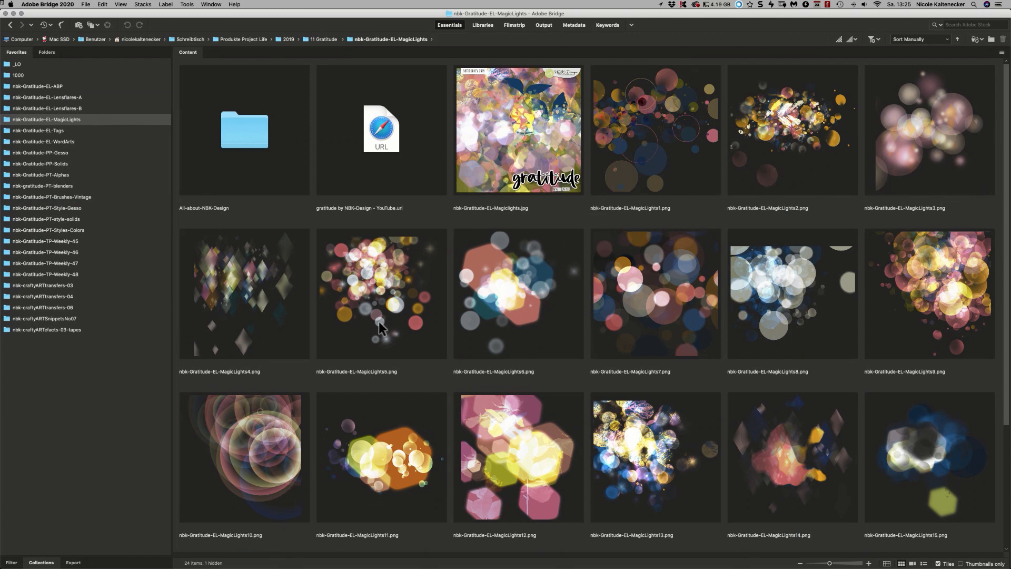
left_click(65, 130)
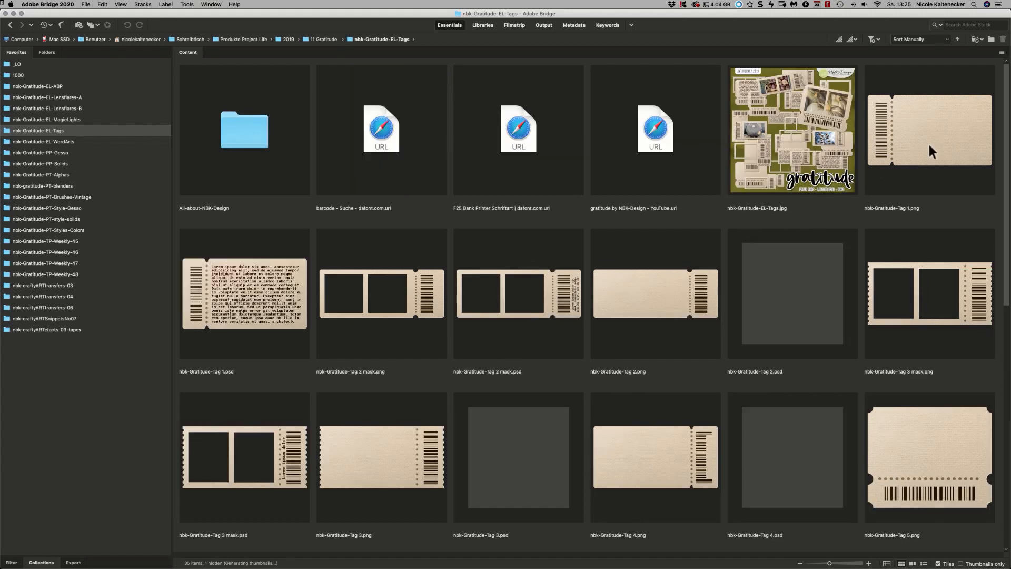
left_click(931, 141)
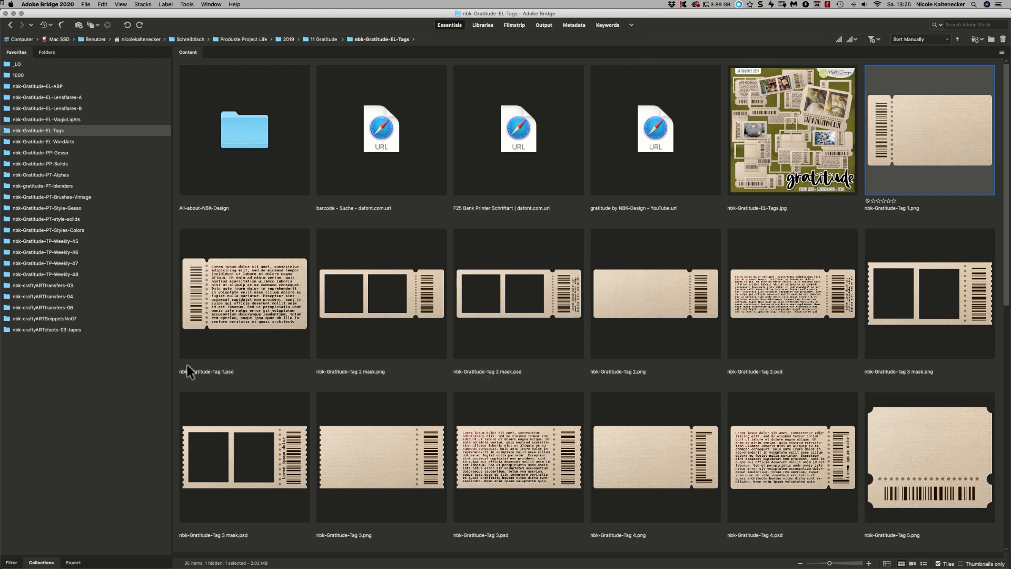
left_click(242, 329)
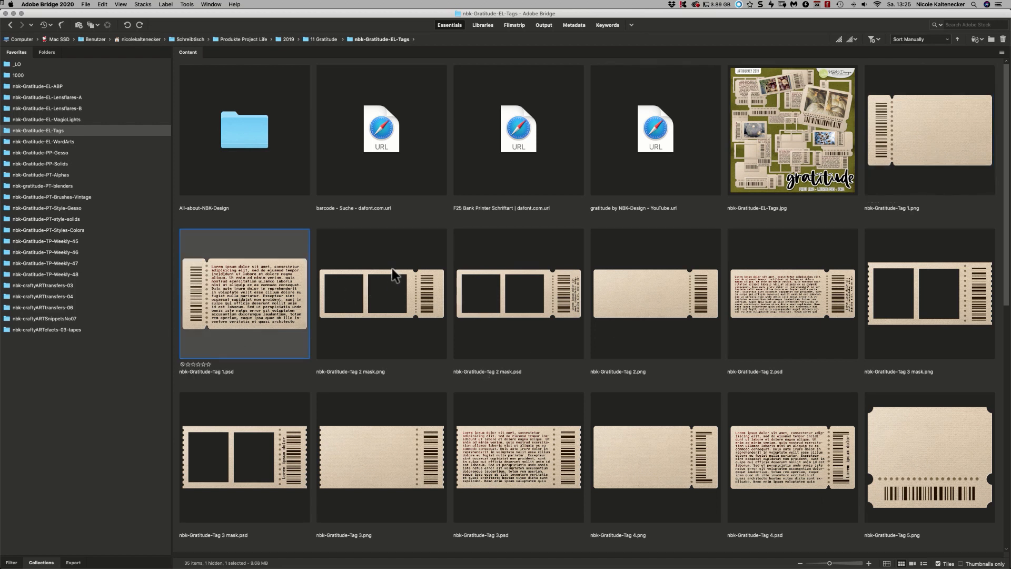
key("space")
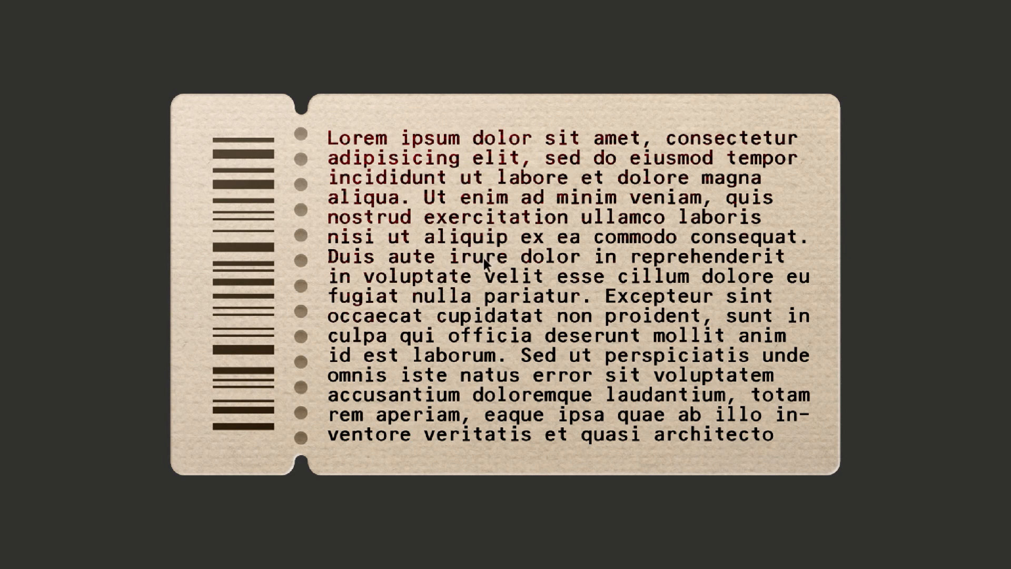
key("space")
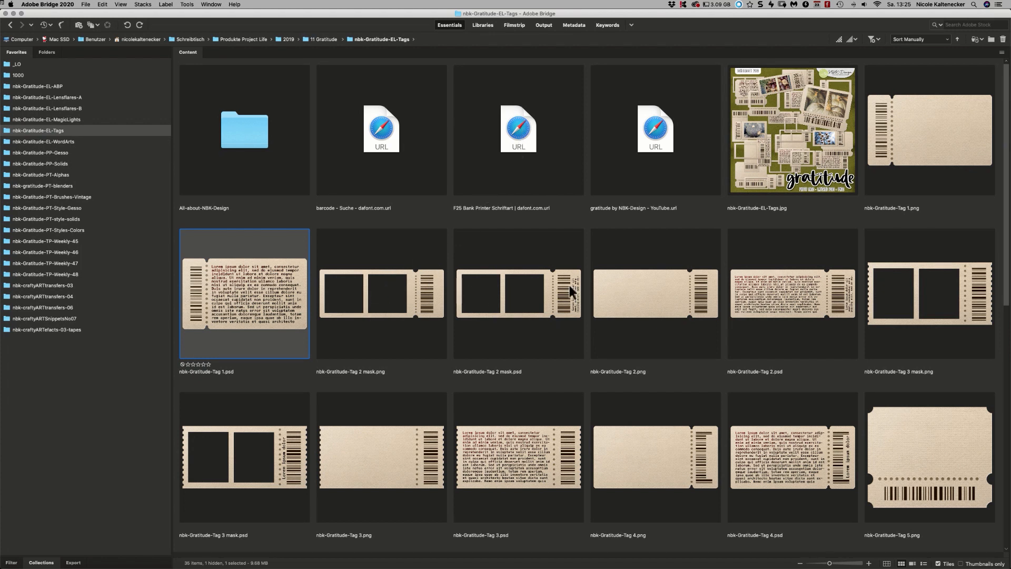
left_click(969, 268)
key("space")
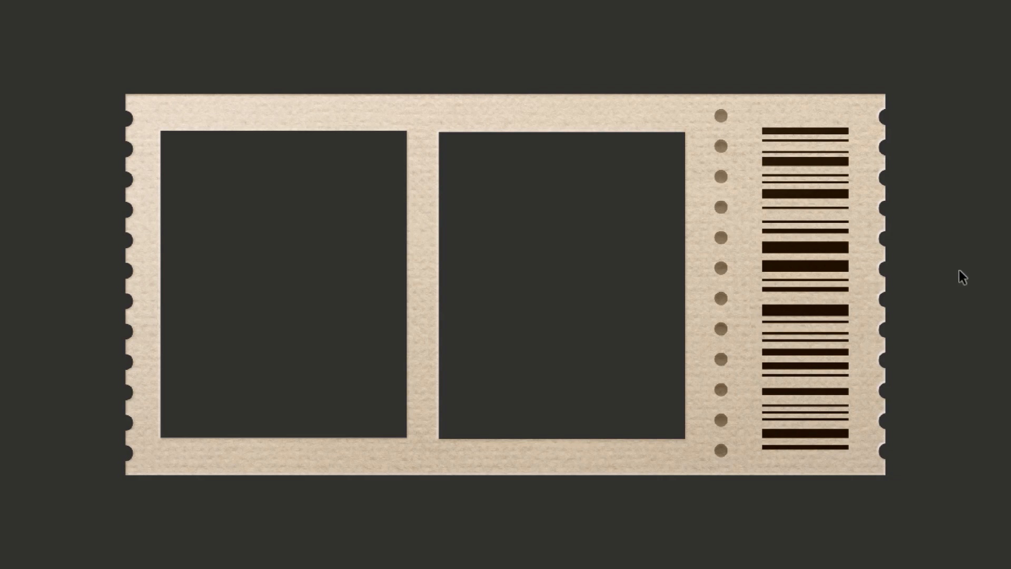
key("space")
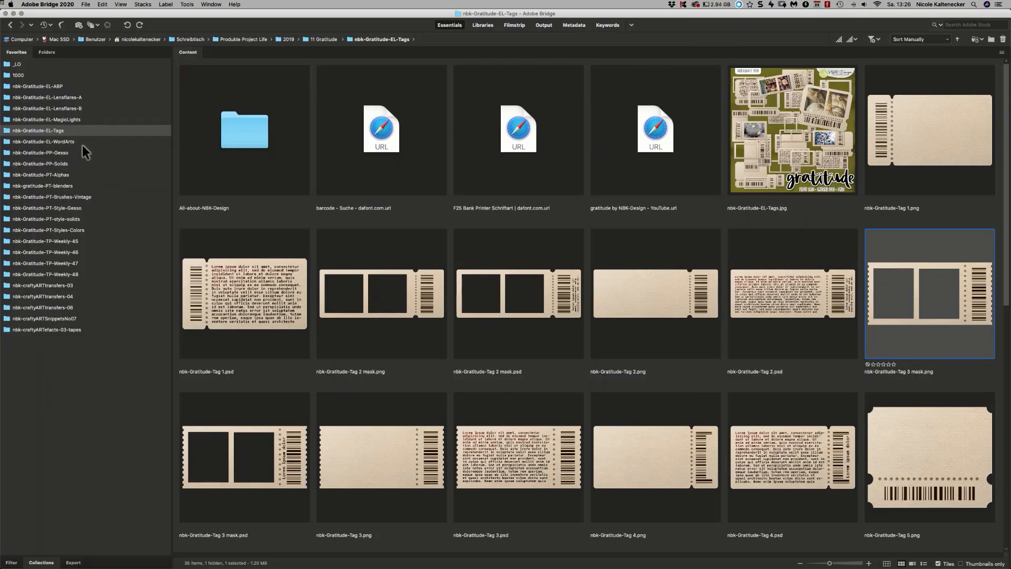
Step: Open the nbk-Gratitude-EL-WordArts folder and preview its word arts full screen, starting from nbk-Gratitude-WA-A-Time-To-Give-Thanks.png
left_click(55, 141)
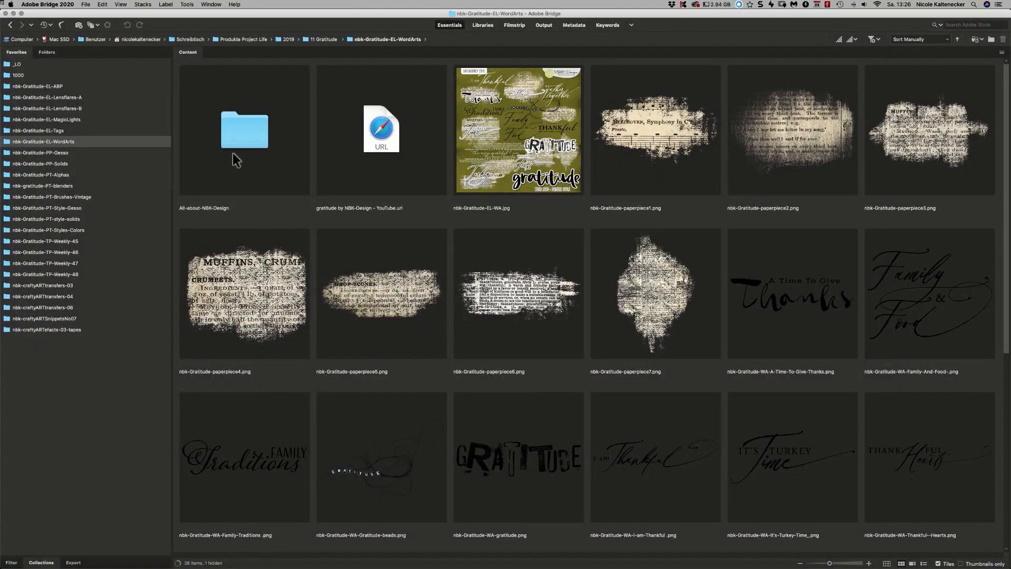
left_click_drag(1006, 136, 956, 232)
left_click(803, 132)
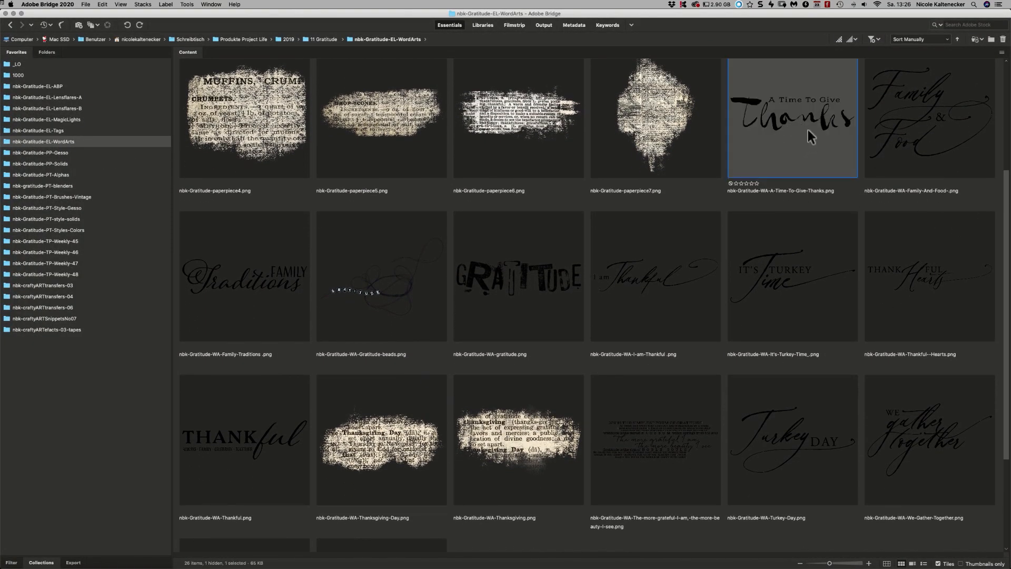
key("space")
key("Right")
key("Right")
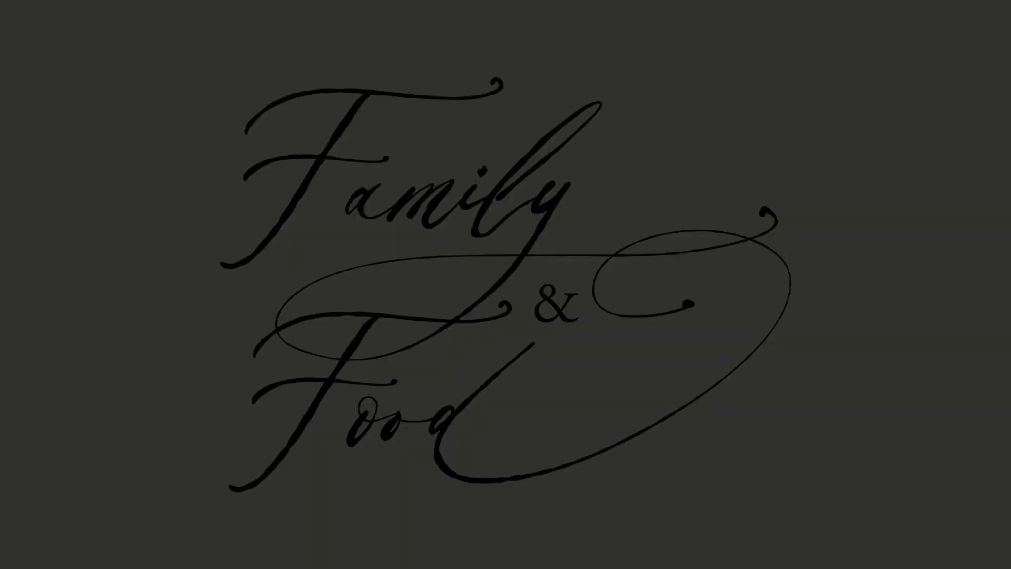
key("Right")
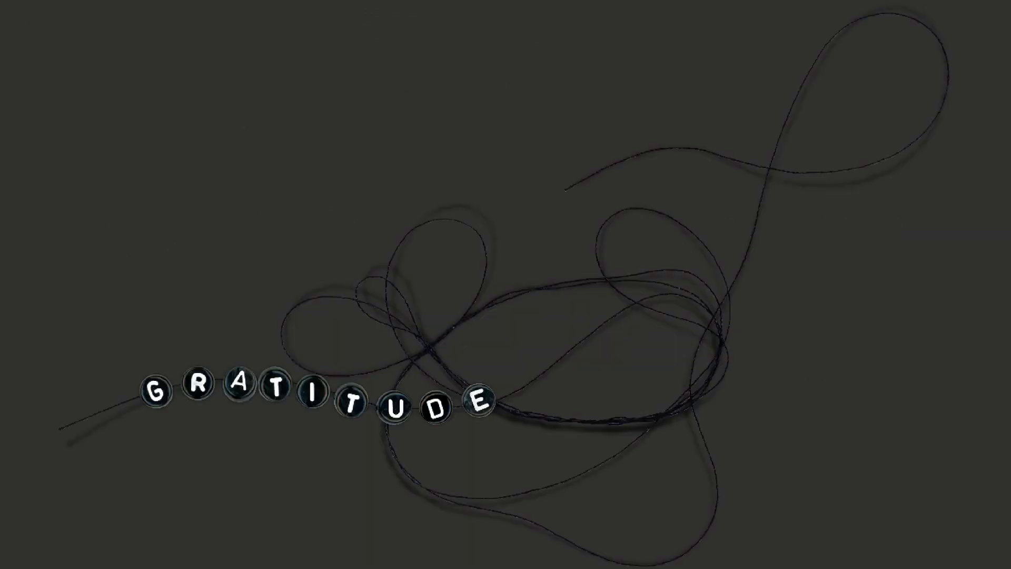
key("Right")
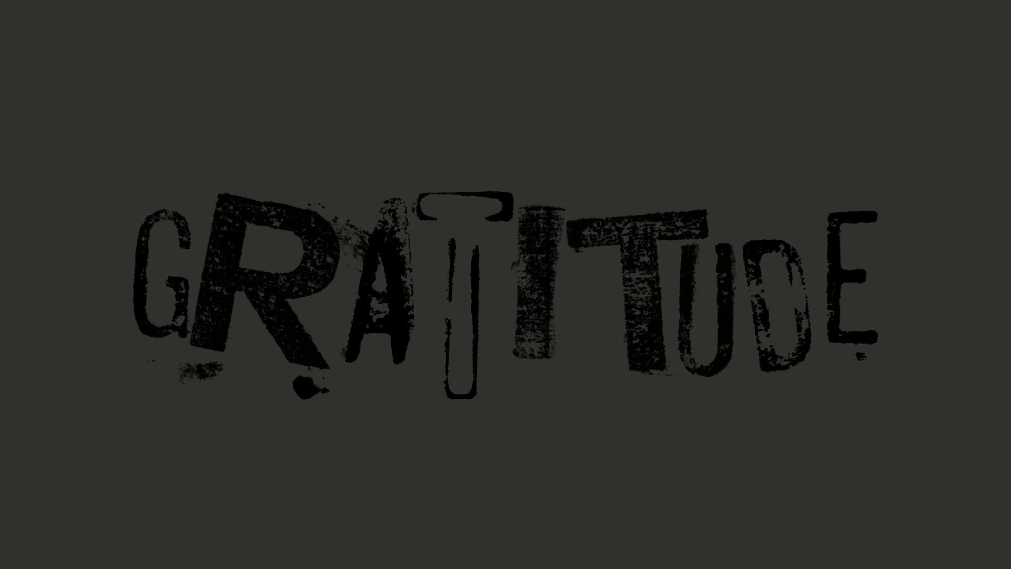
key("Right")
key("Right")
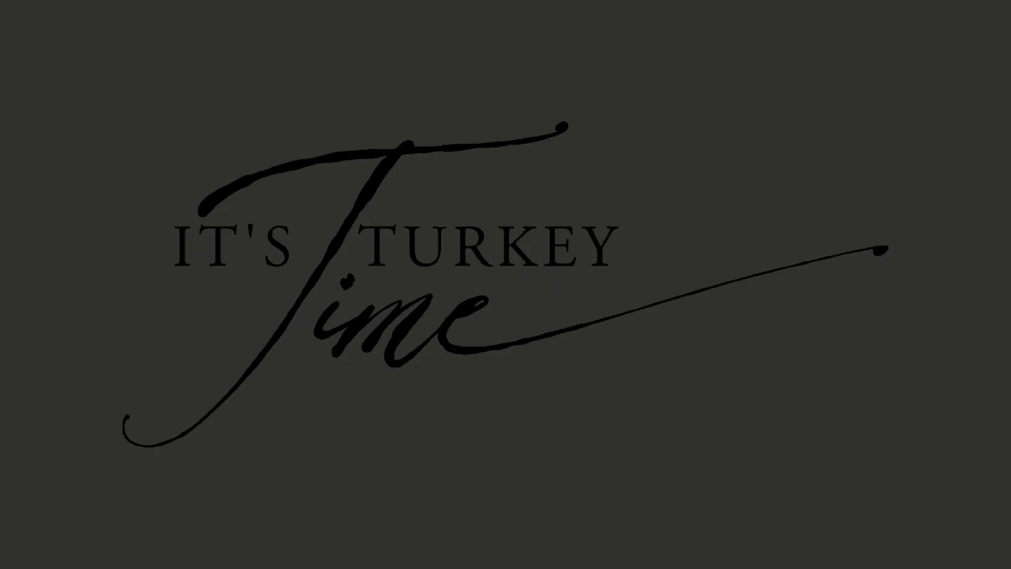
key("Right")
key("space")
Step: Preview nbk-Gratitude-WA-Thanksgiving-Day.png and nbk-Gratitude-WA-Thanksgiving.png full screen
left_click(392, 460)
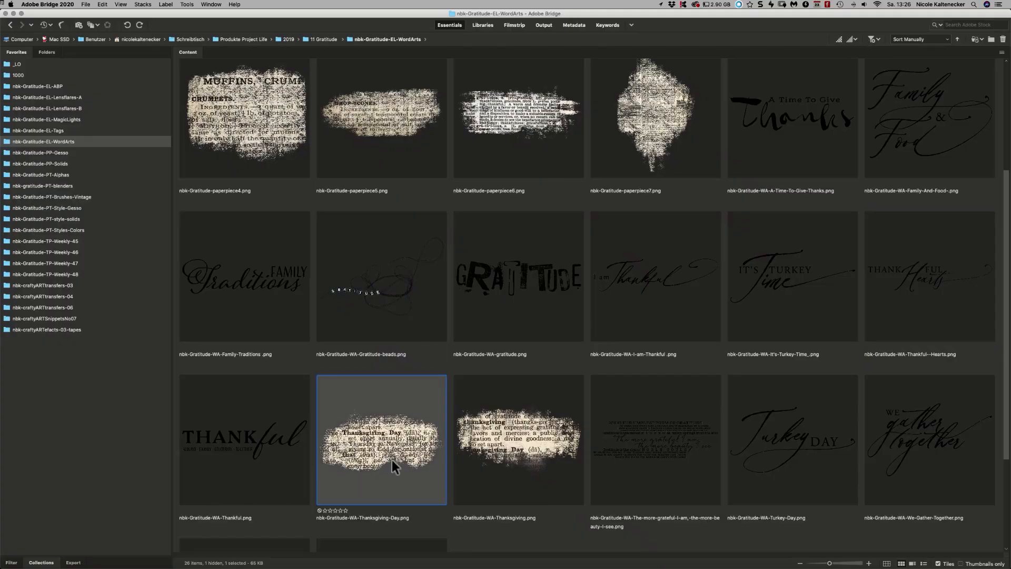
key("space")
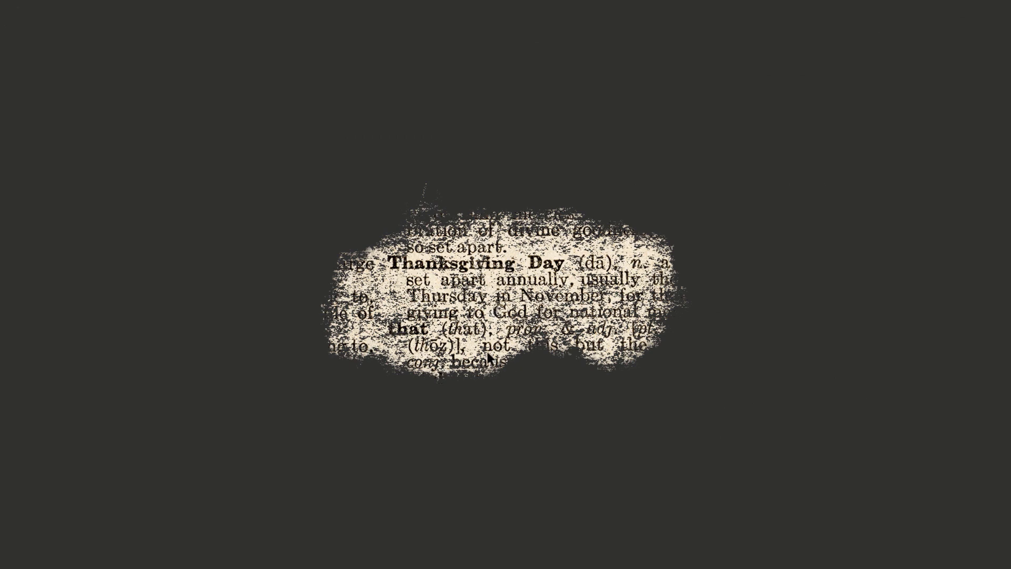
key("space")
left_click(517, 431)
key("space")
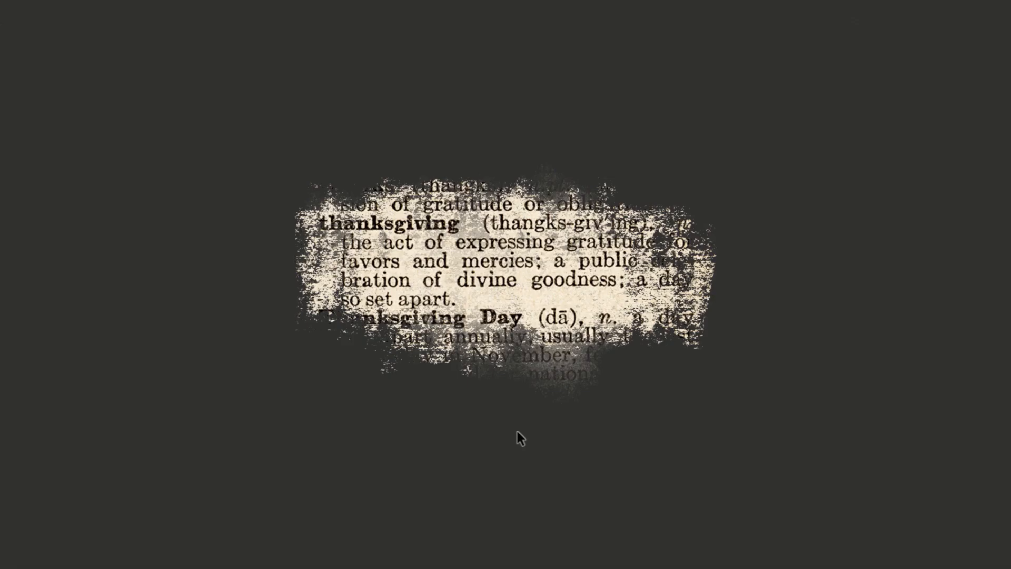
key("space")
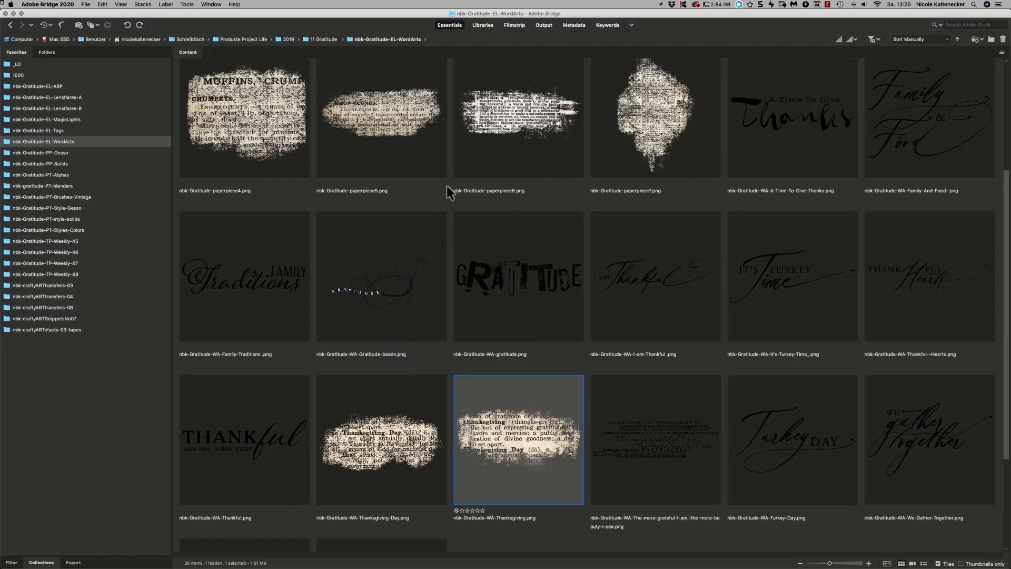
Step: Preview nbk-Gratitude-paperpiece4.png and nbk-Gratitude-paperpiece5.png full screen
left_click(286, 116)
key("space")
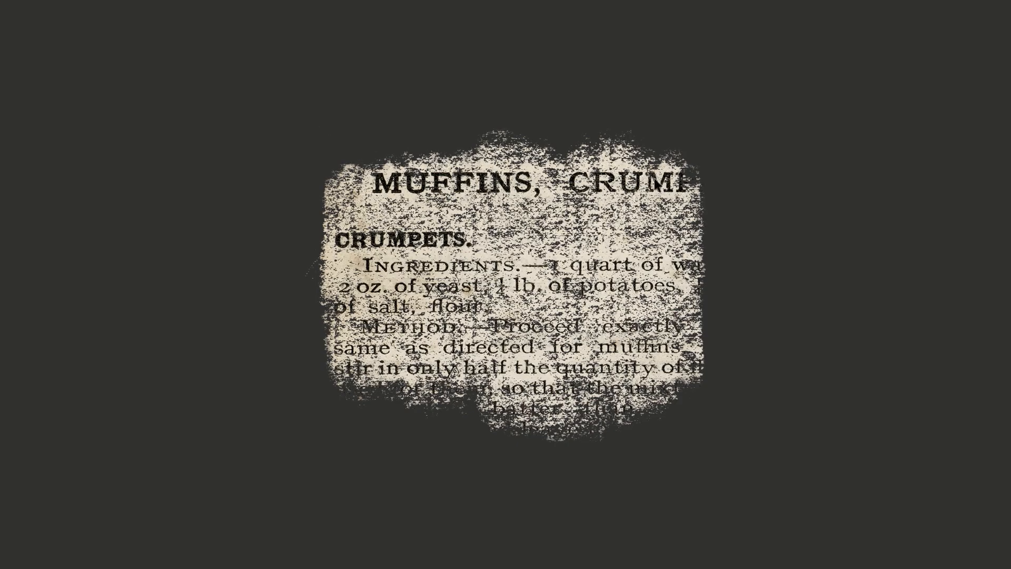
key("space")
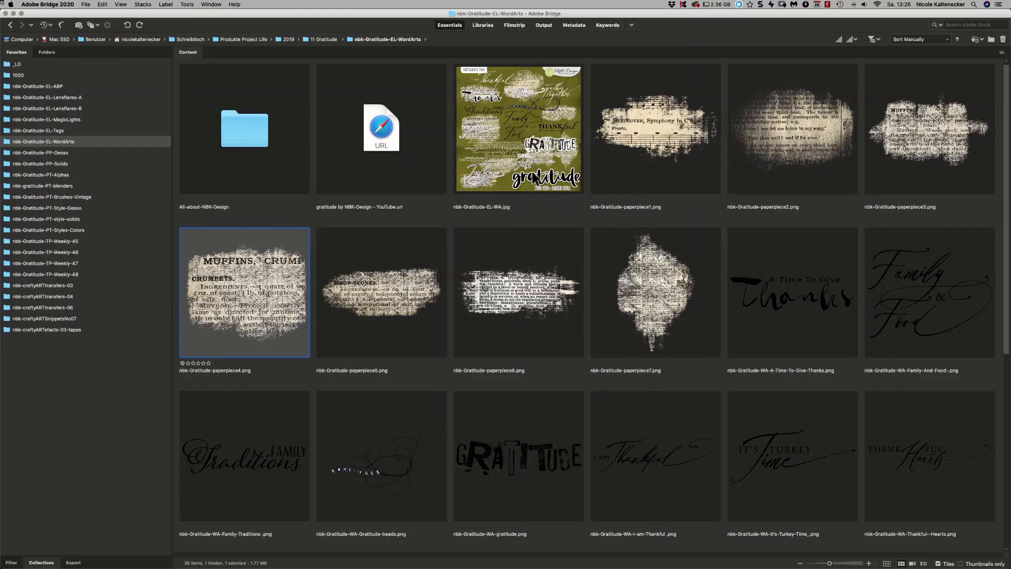
left_click(396, 293)
key("space")
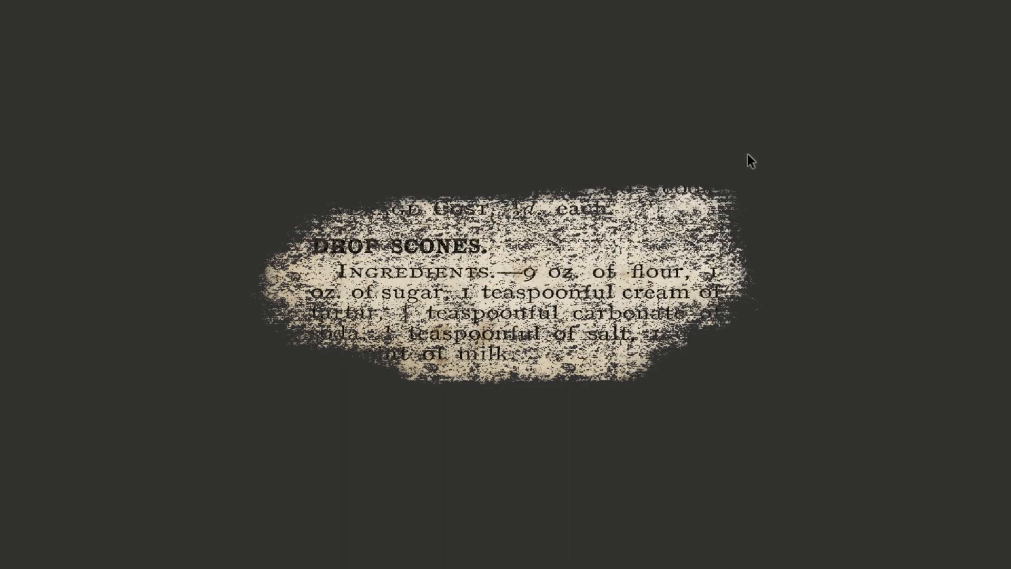
key("space")
Step: Preview nbk-Gratitude-paperpiece1.png and nbk-Gratitude-paperpiece2.png full screen, and switch to Photoshop
left_click(685, 135)
key("space")
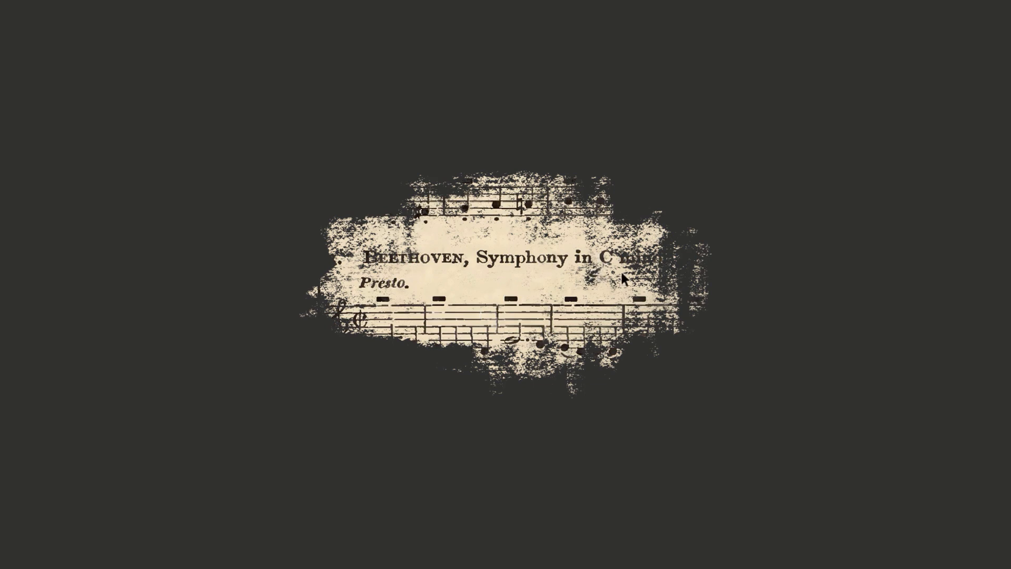
key("space")
left_click(788, 124)
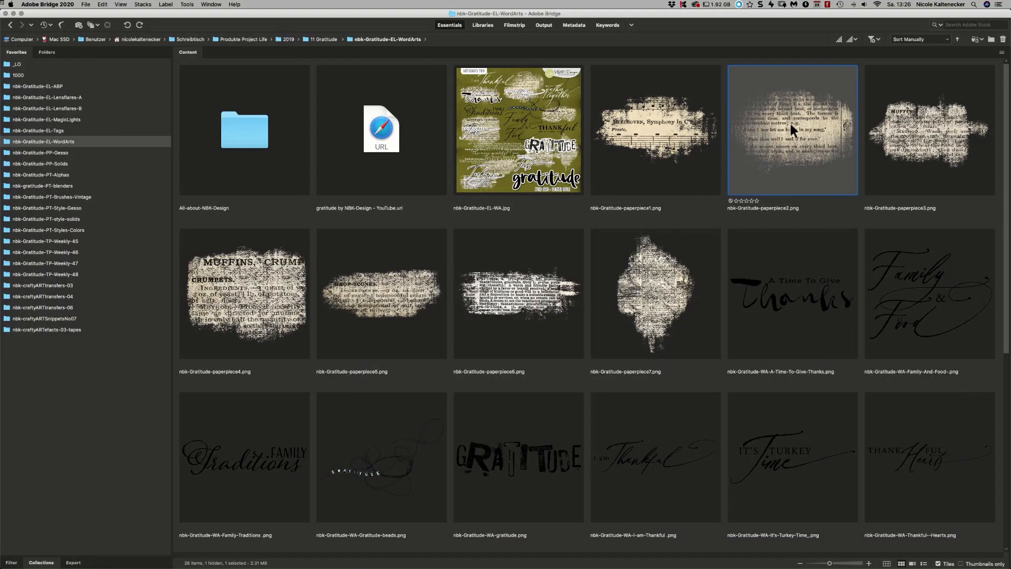
key("space")
key("super+Tab")
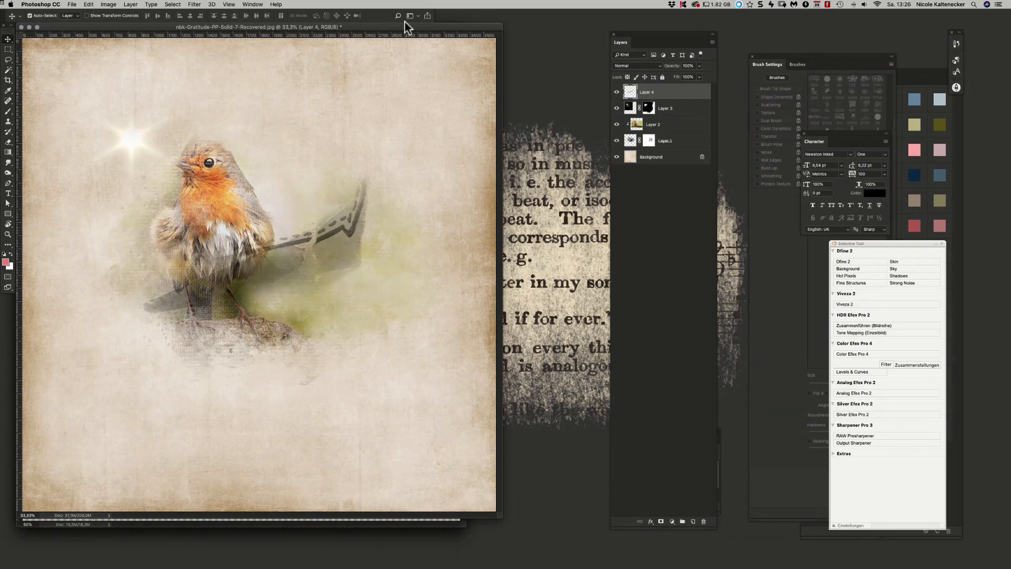
Step: Move the robin document window toward the centre of the workspace and set the Layers panel beside it
left_click_drag(467, 29, 619, 56)
left_click(81, 113)
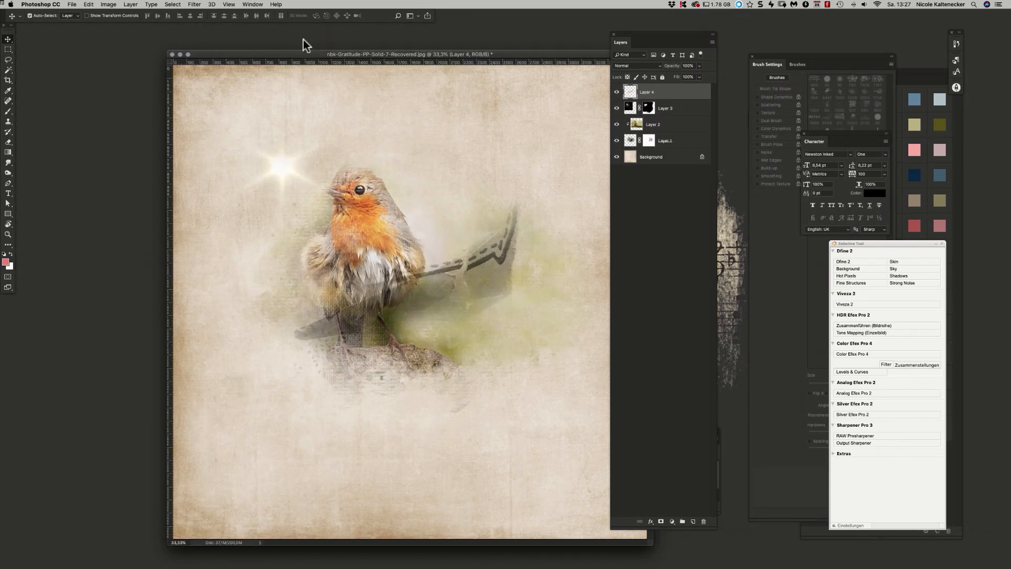
left_click(379, 127)
left_click(670, 107)
left_click(676, 92)
left_click_drag(659, 31, 729, 24)
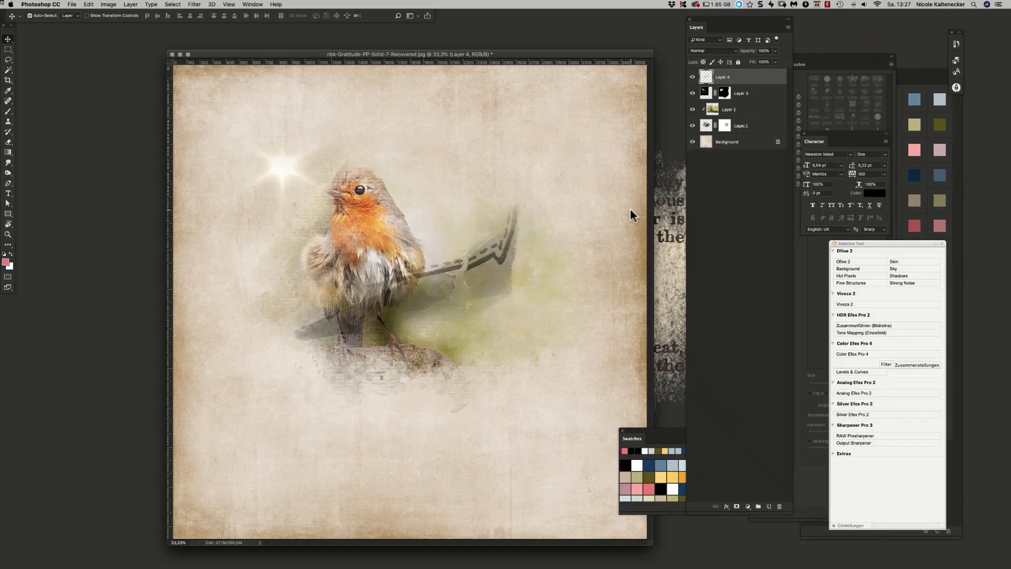
Step: Place the Swatches panel over the Layers panel, close the Selective Tool panel, and nudge the robin document window
left_click(665, 444)
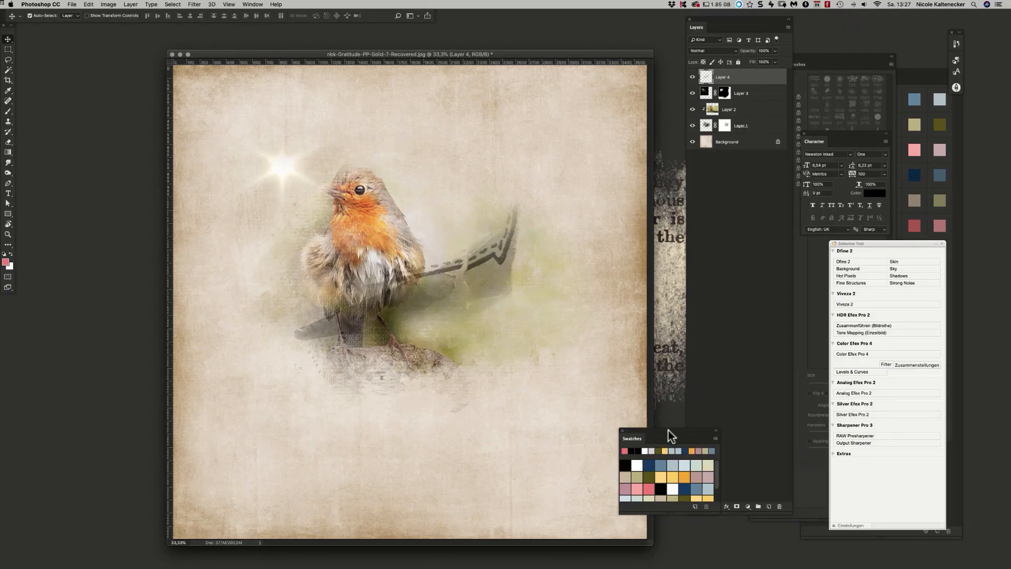
left_click_drag(668, 431, 730, 315)
left_click(943, 243)
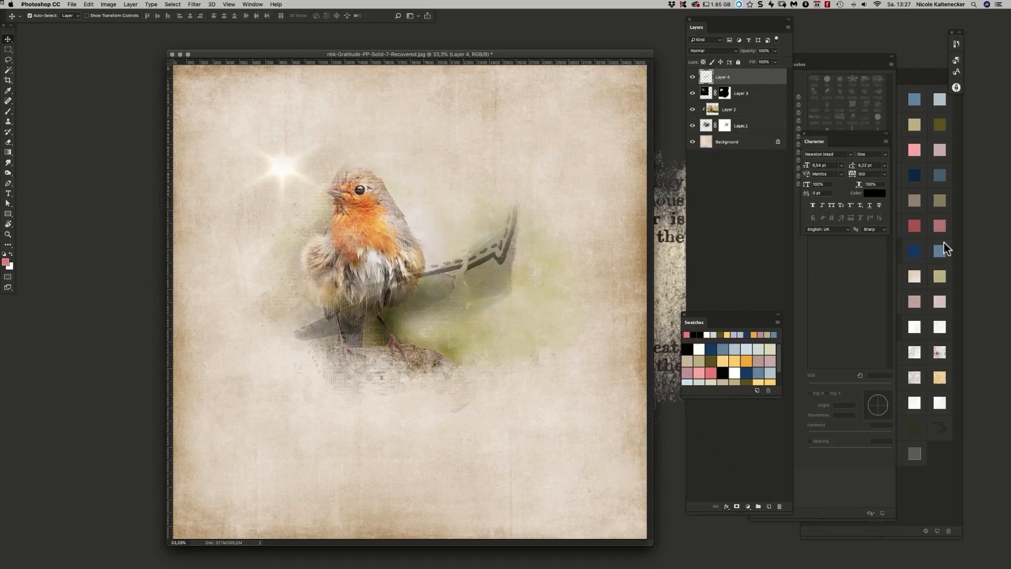
mouse_move(539, 54)
left_mouse_down()
mouse_move(519, 131)
mouse_move(533, 49)
left_mouse_up()
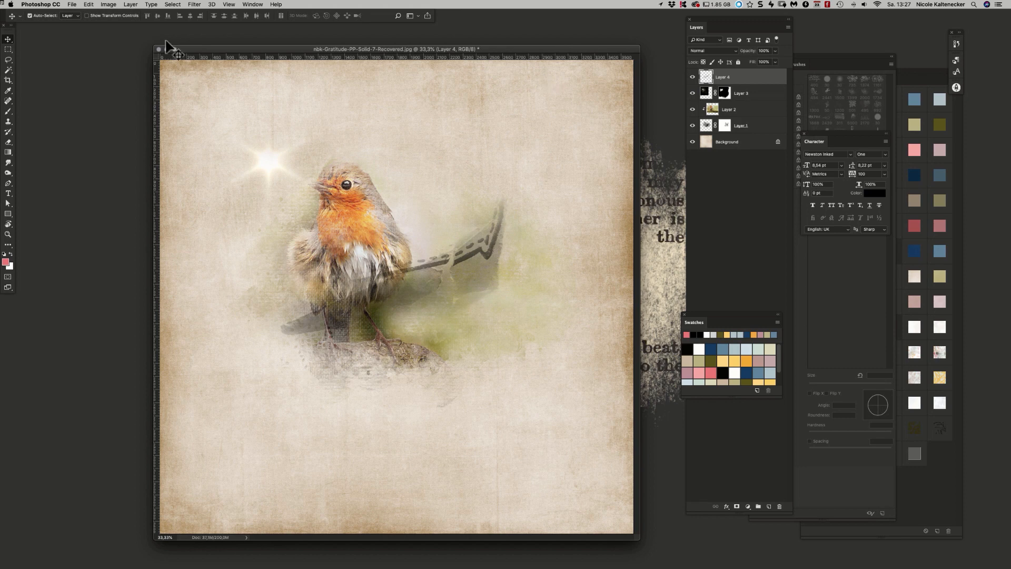
Step: Save the collage as layered Photoshop file nbk-Gratitude-PP-Solid-7-Recovered.psd in the _LO folder, dismissing the crash report without sending it
left_click(276, 5)
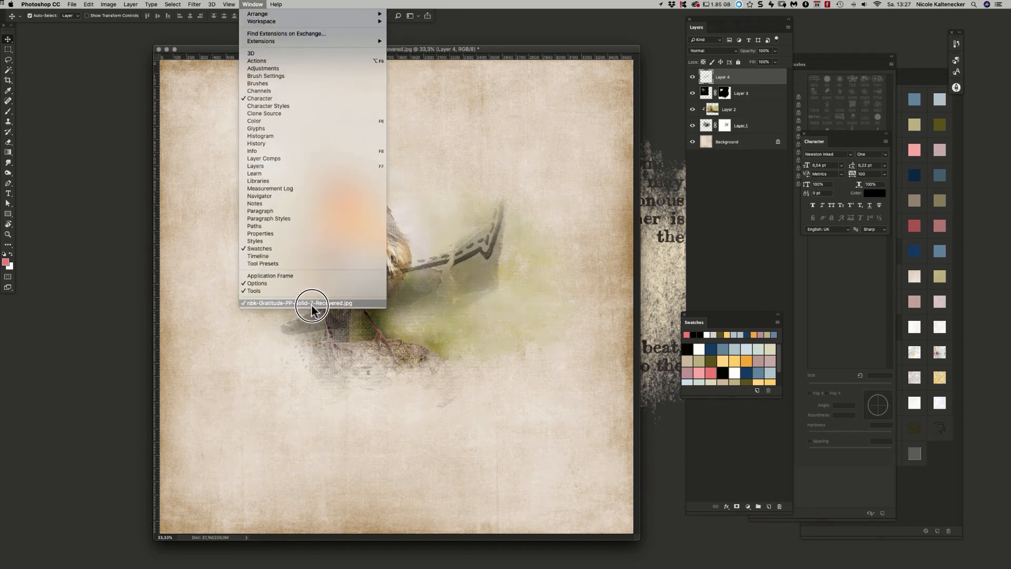
left_click(311, 304)
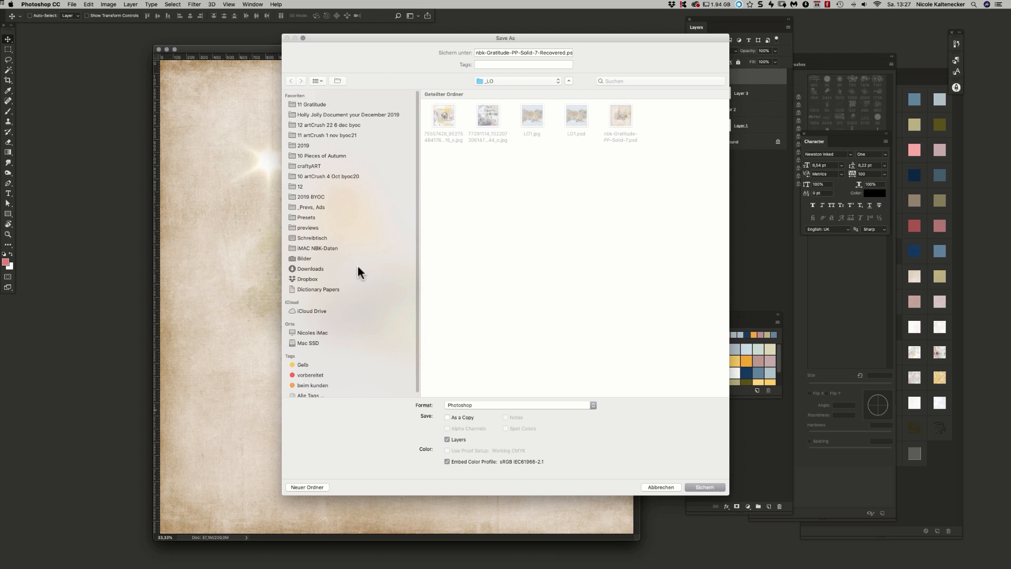
left_click(704, 487)
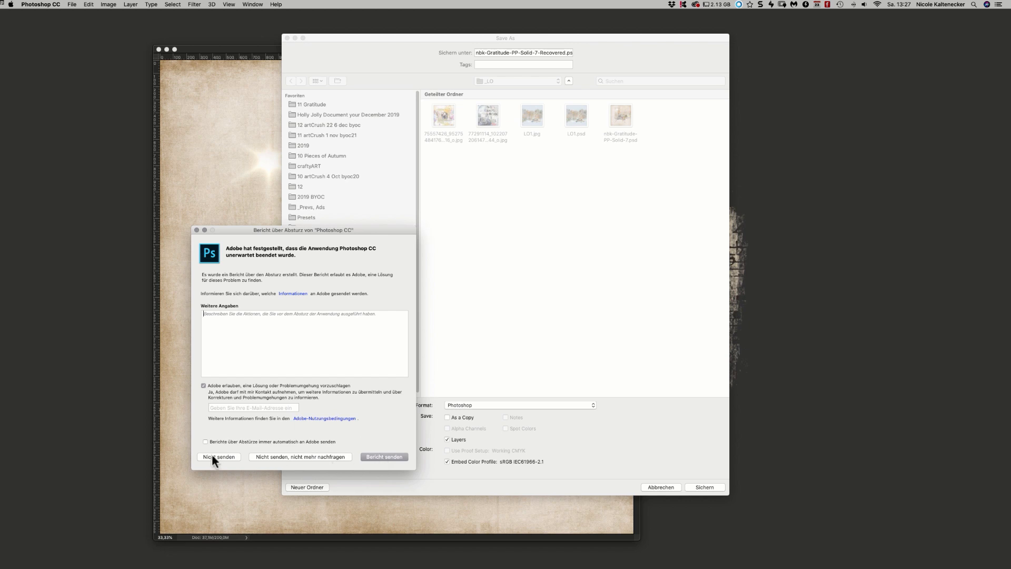
left_click(218, 457)
left_click(705, 487)
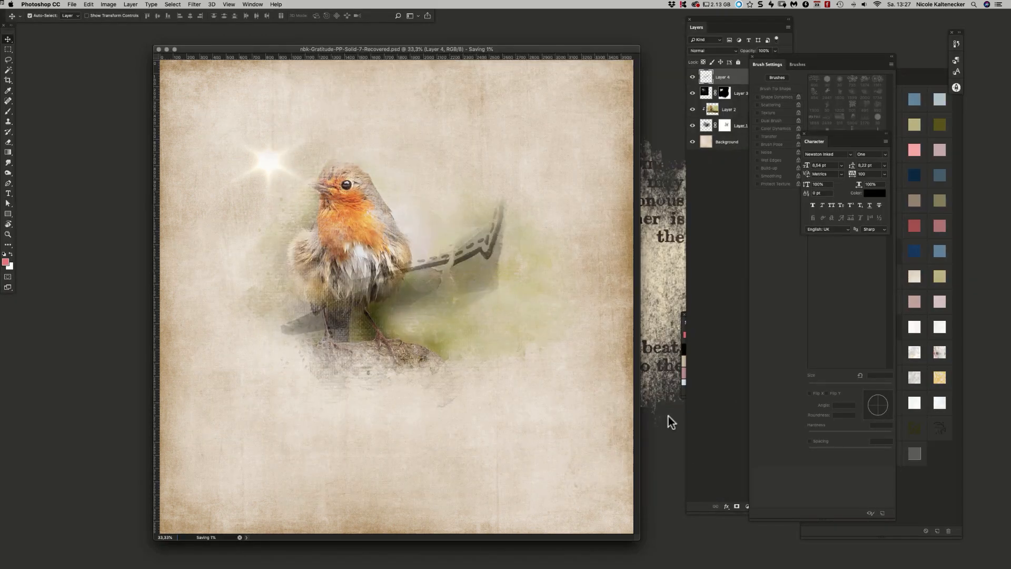
Step: Delete the dark stitched transfer layer beside the robin
left_click_drag(497, 238, 513, 232)
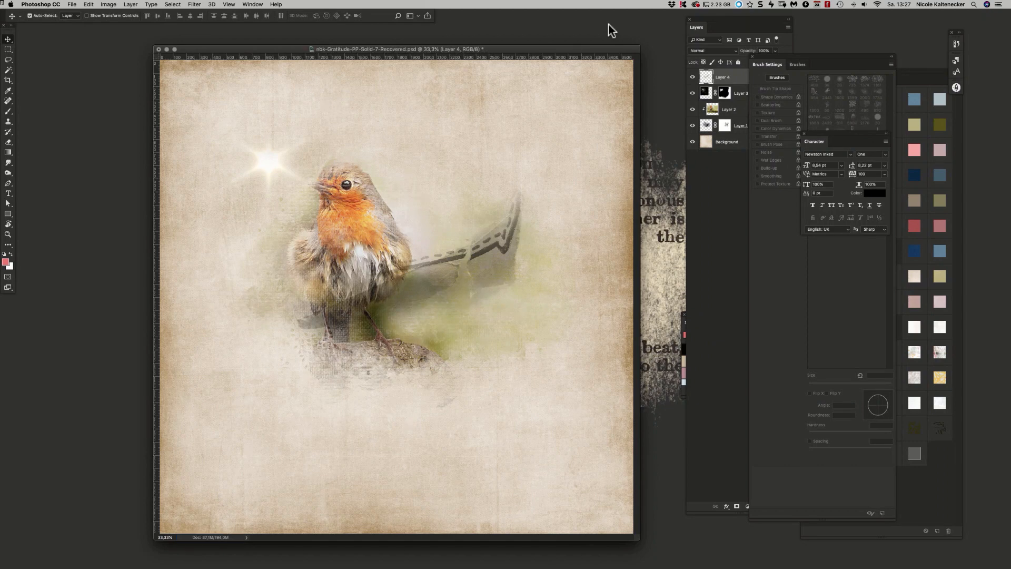
key("BackSpace")
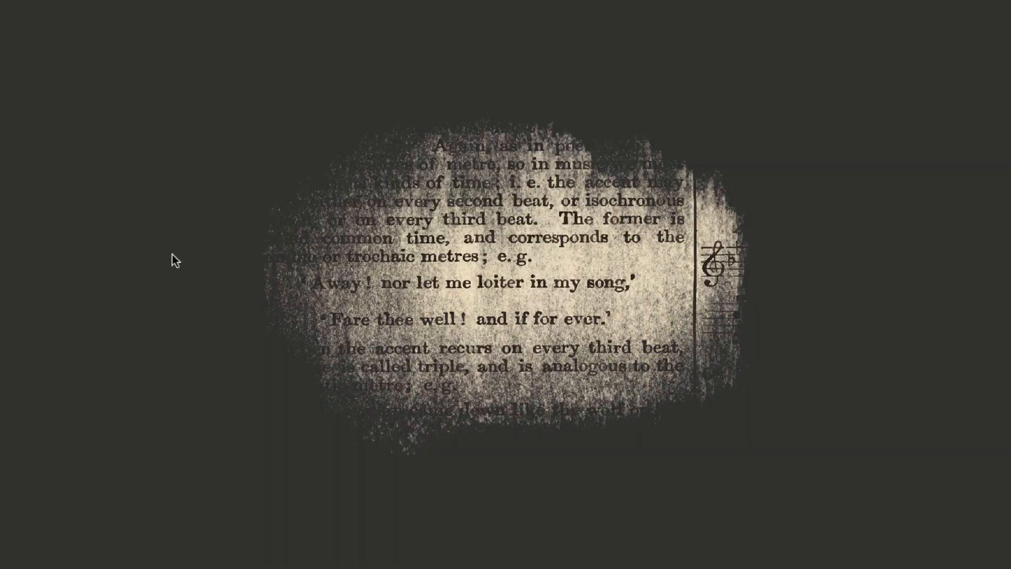
Step: Switch to Bridge and open nbk-craftyARTSnippetsNo07-4.png from the nbk-craftyARTSnippetsNo07 folder in Photoshop
key("space")
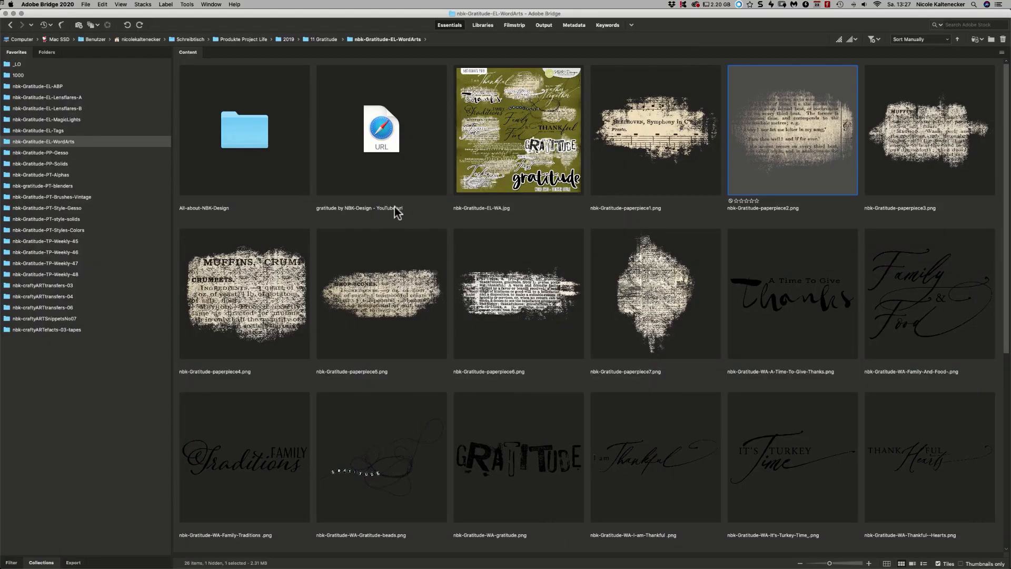
left_click(69, 330)
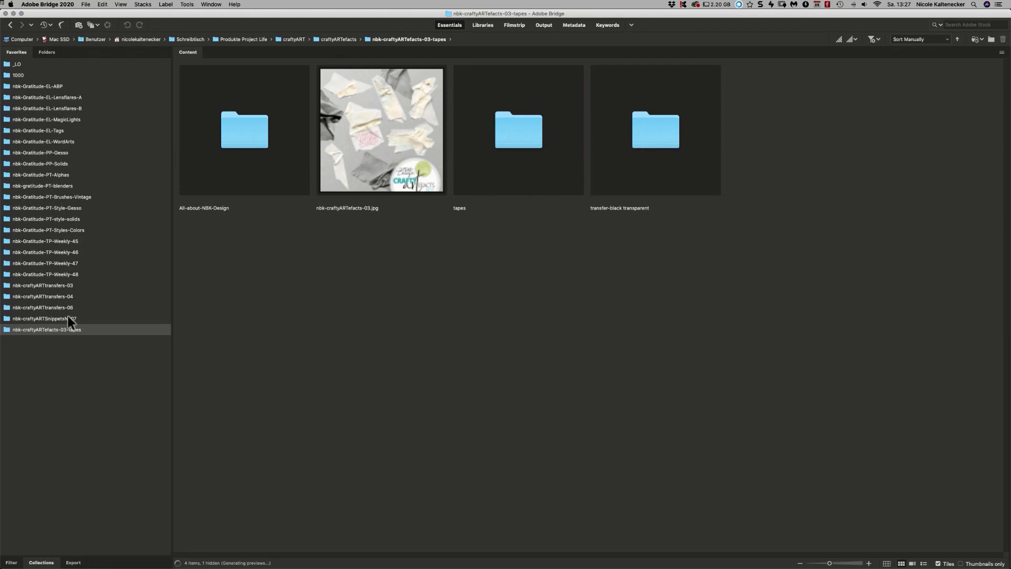
left_click(67, 319)
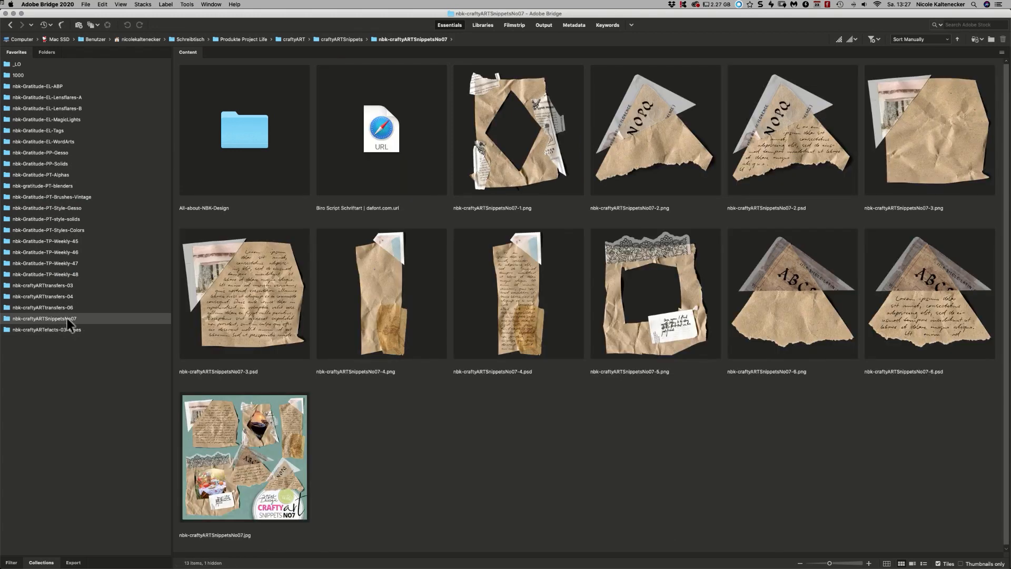
left_click(384, 271)
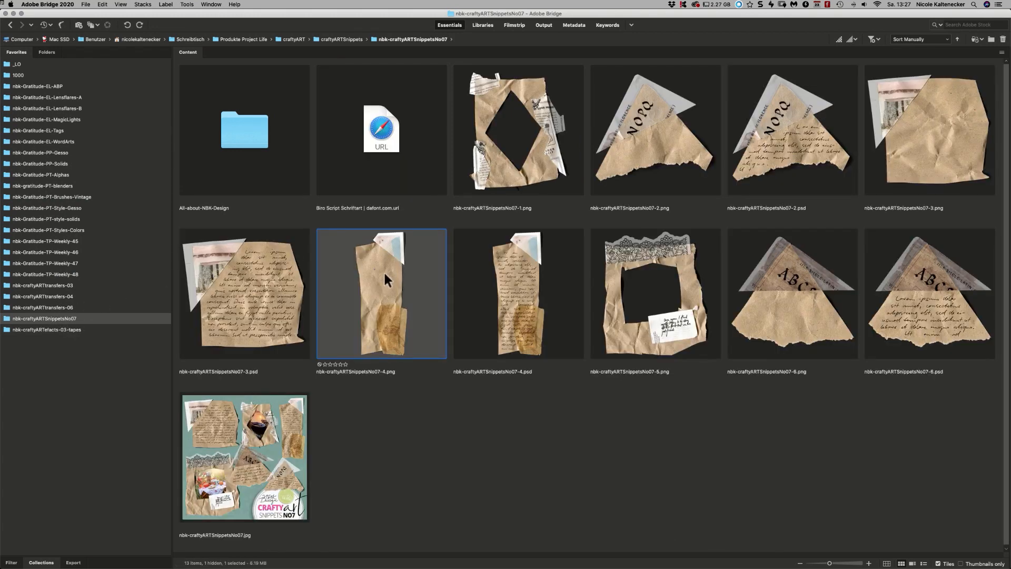
double_click(384, 272)
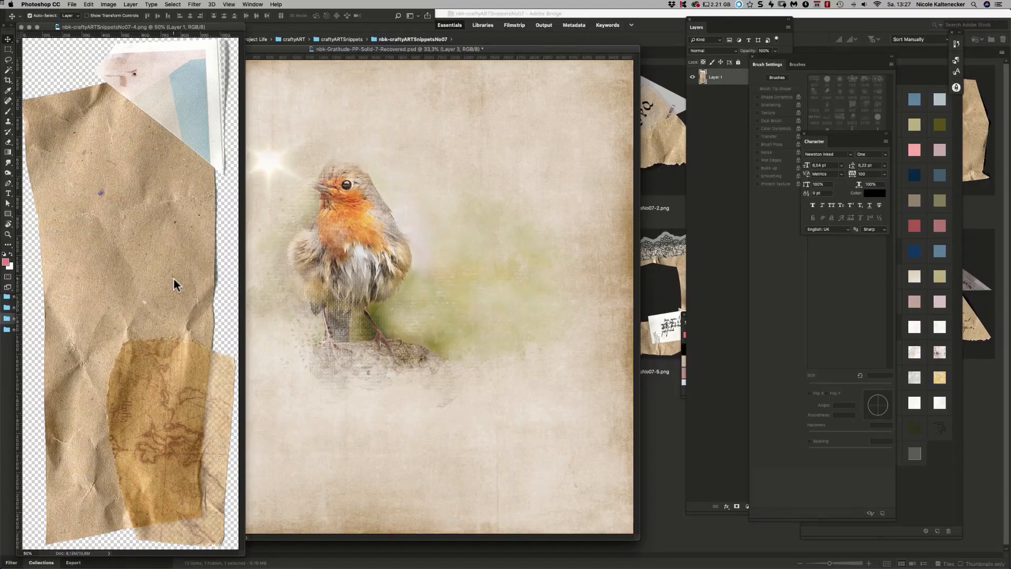
Step: Place the torn paper snippet beside the robin, move it below Layer 3, clip it to the layer underneath, and close its source file
left_click_drag(173, 284, 499, 246)
left_click_drag(740, 78, 761, 100)
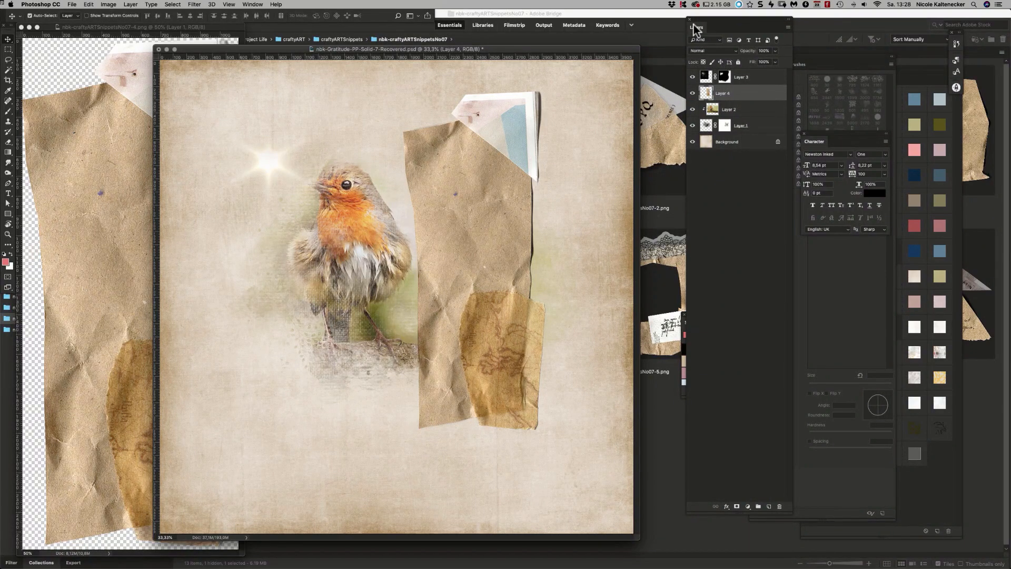
key("super+alt+g")
left_click(24, 286)
key("super+w")
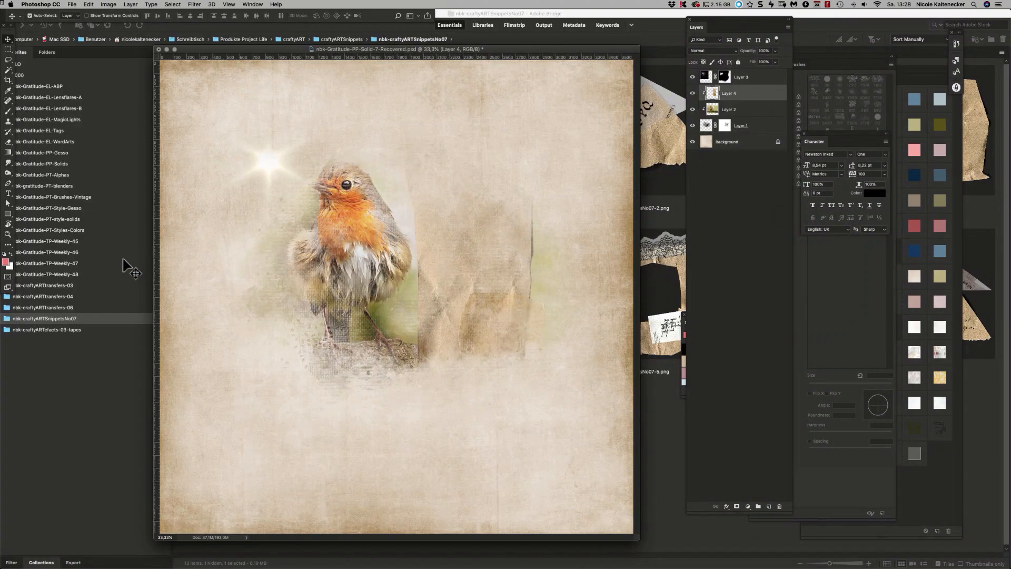
Step: Switch to Bridge and open nbk-craftyARTtransfers-04-2.png from the nbk-craftyARTtransfers-04 folder in Photoshop
left_click(89, 372)
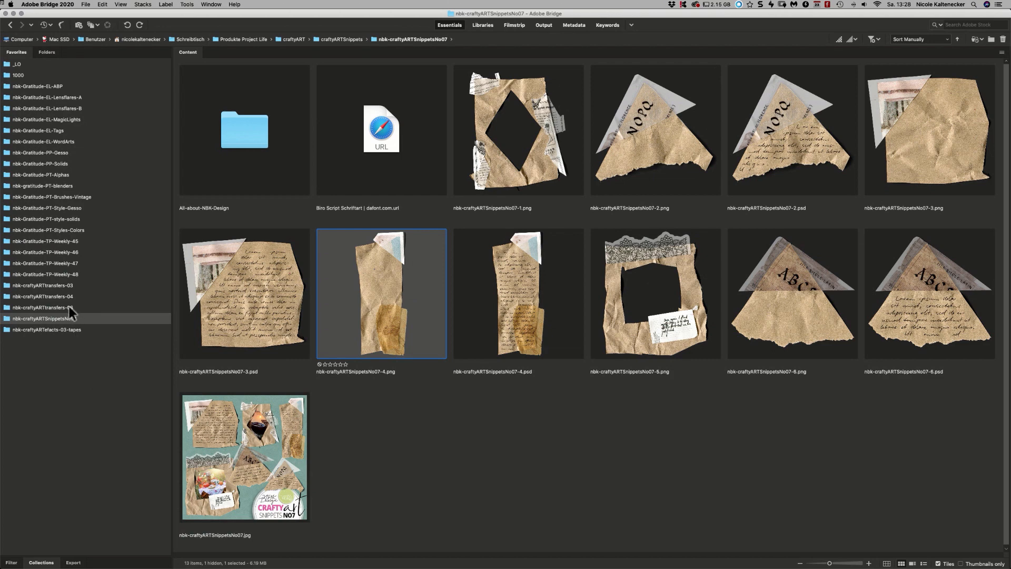
left_click(112, 307)
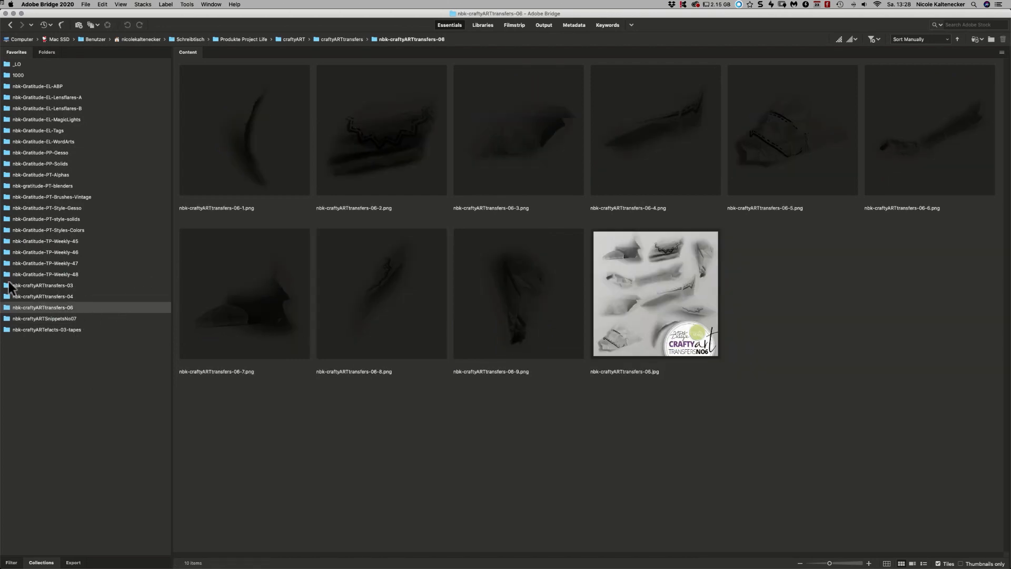
left_click(73, 296)
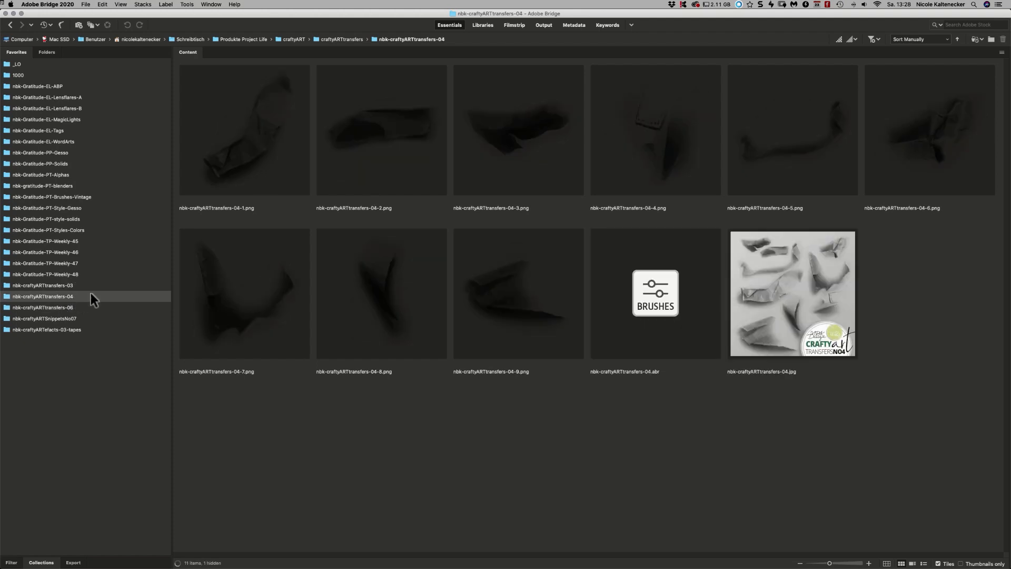
left_click(390, 134)
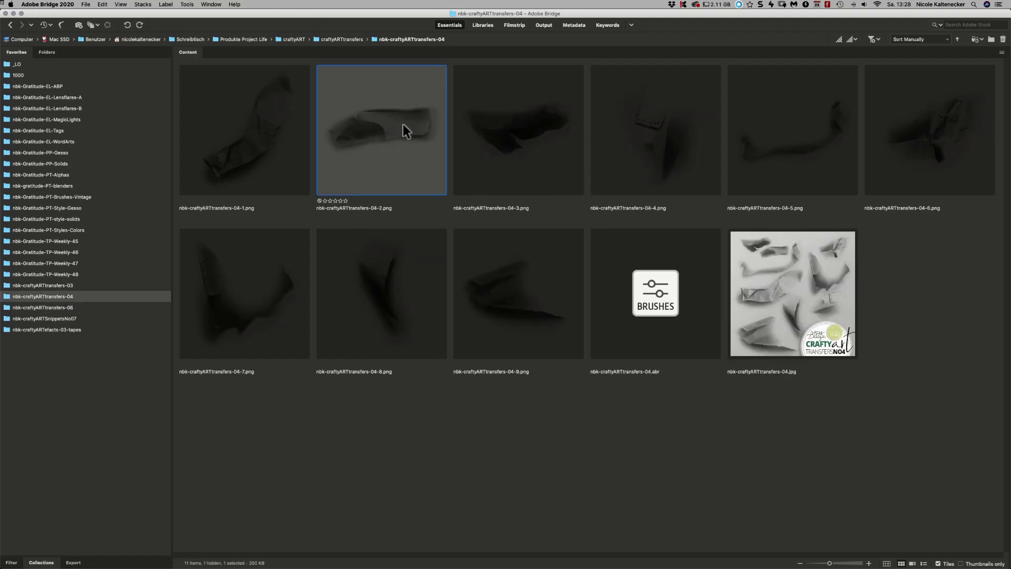
double_click(403, 127)
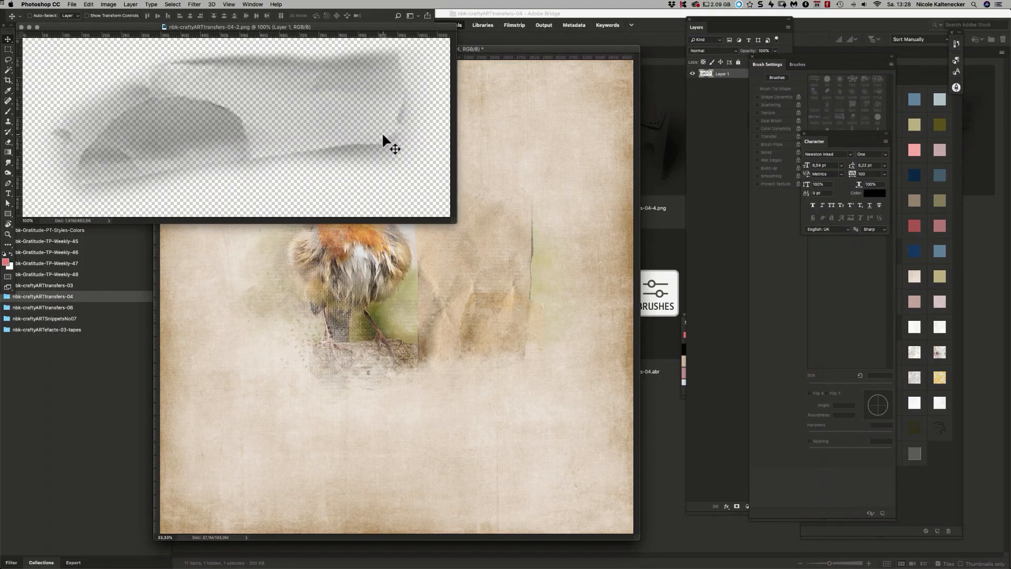
Step: Place the paper-shadow transfer in the collage, scale it to about 185%, and position it across the robin's feet
left_click_drag(381, 132, 428, 364)
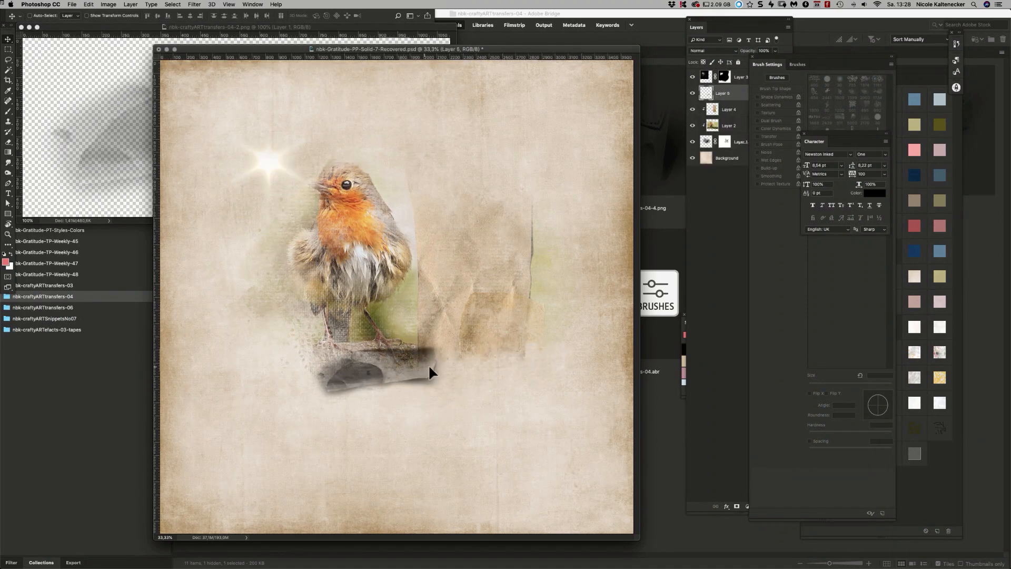
key("super+t")
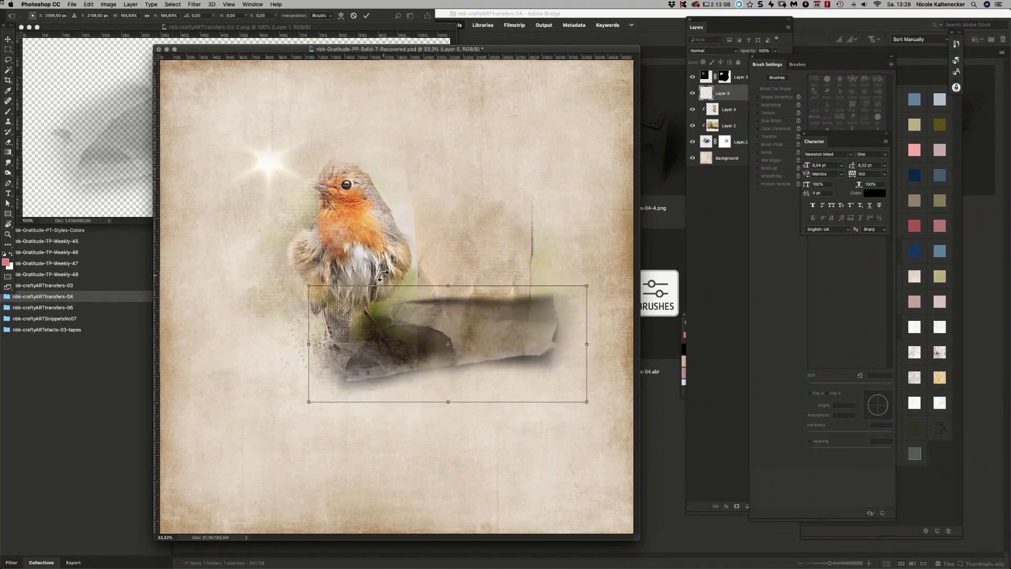
double_click(525, 335)
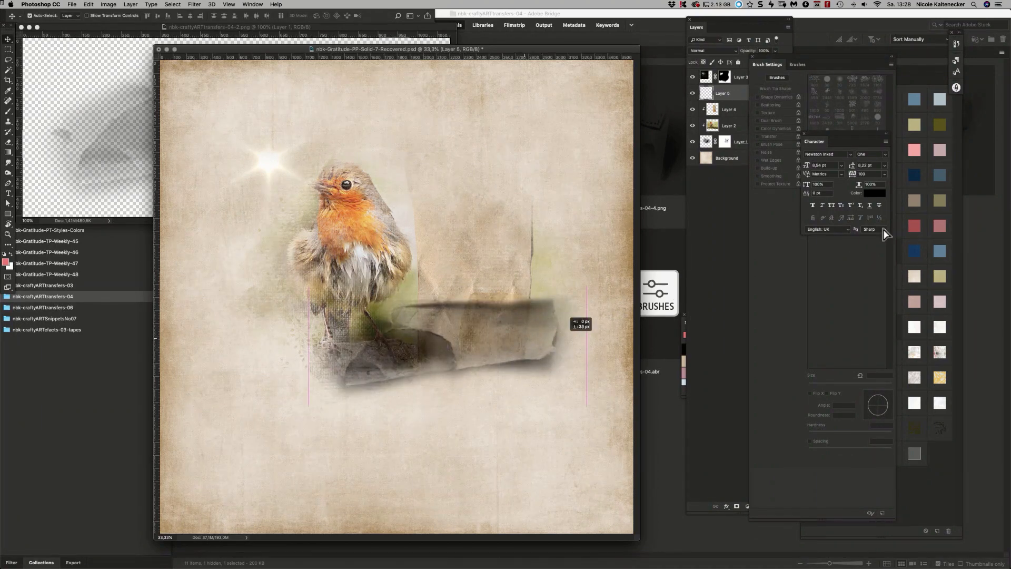
Step: Apply the olive green colour style to the transfer layer and shift it slightly lower beneath the robin
left_click(944, 133)
left_click(864, 200)
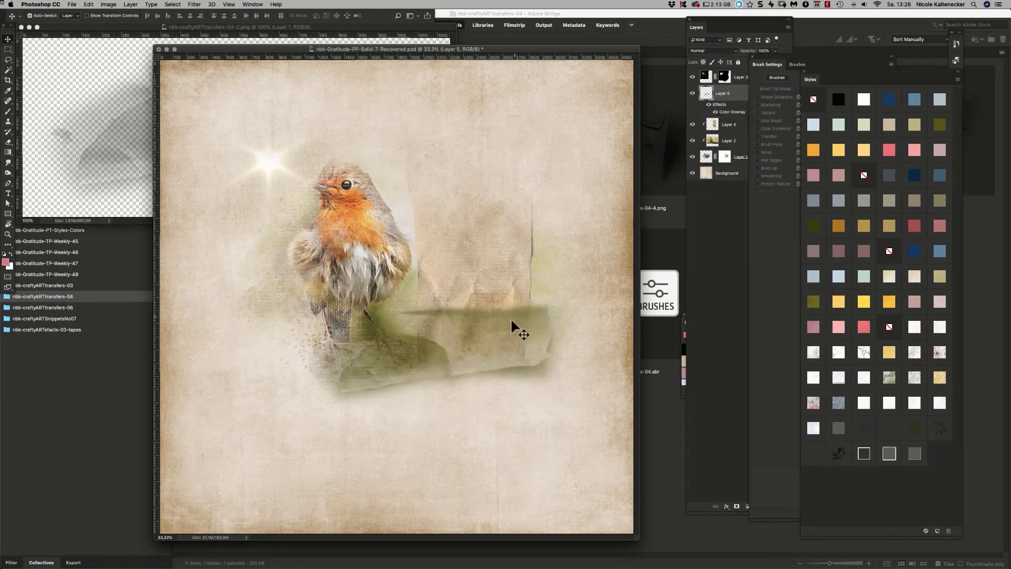
left_click_drag(521, 340, 516, 357)
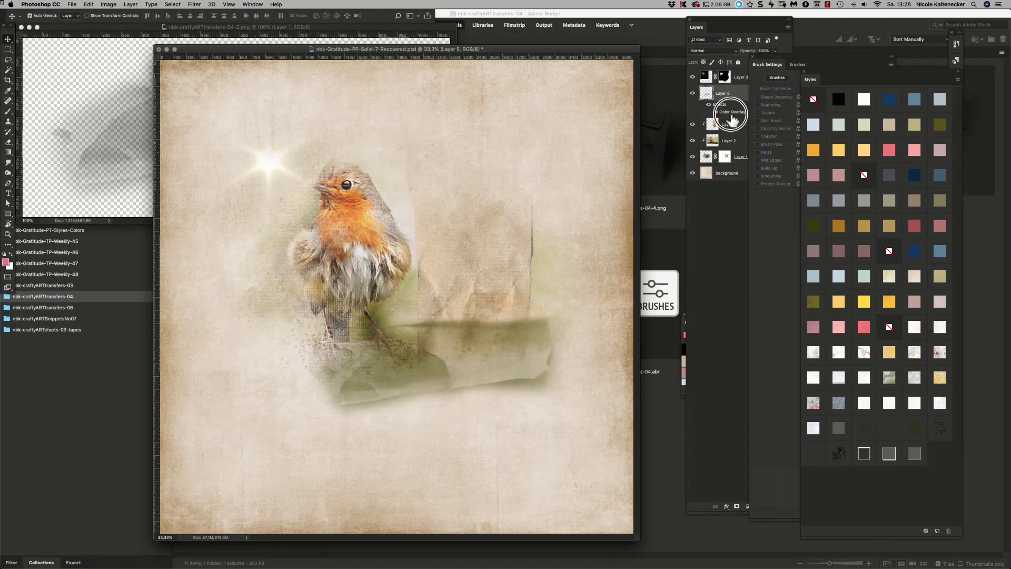
Step: Change the transfer's Color Overlay to a dark brown based on a colour sampled from the background paper
double_click(732, 111)
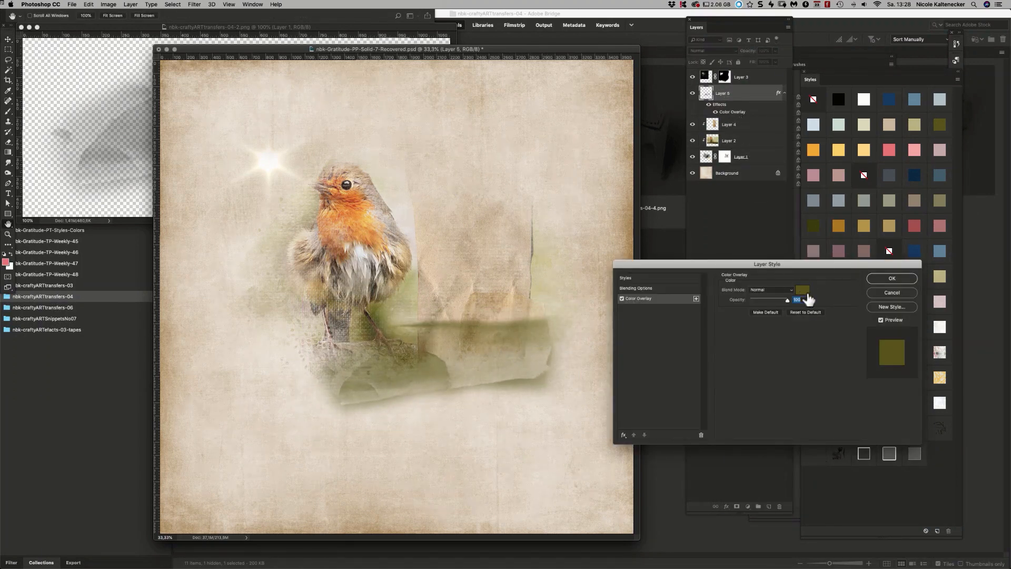
left_click(803, 290)
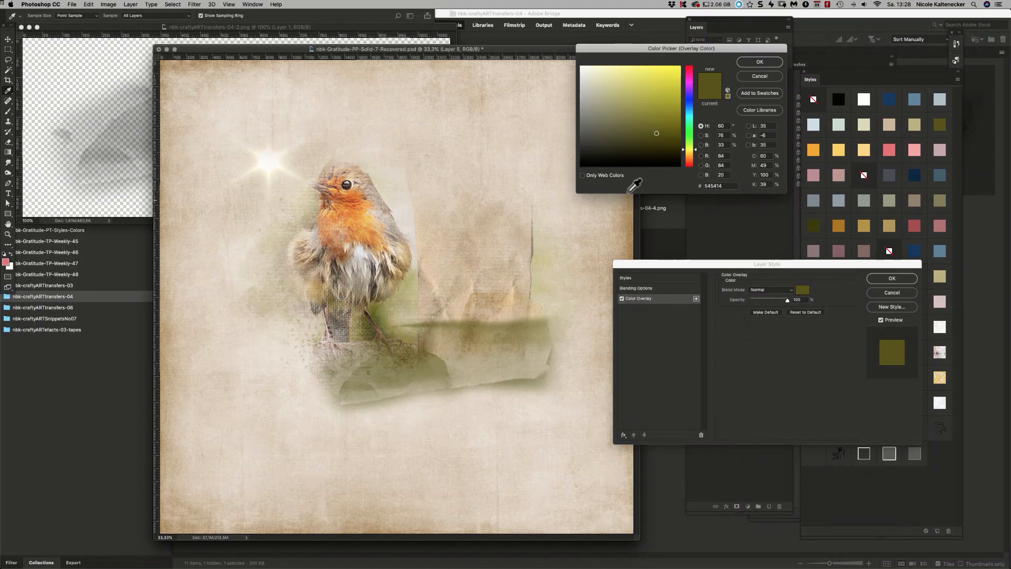
left_click(420, 86)
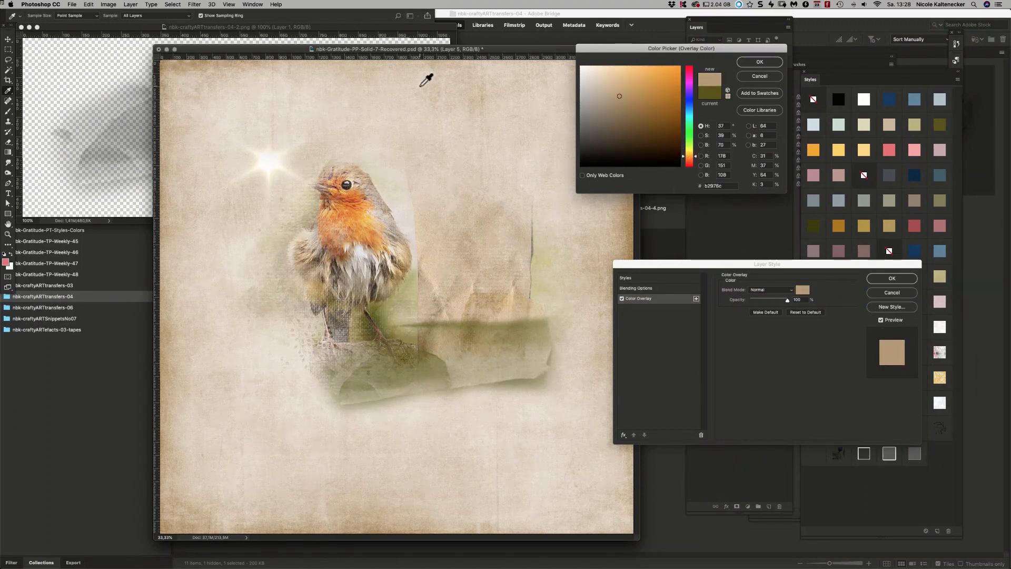
left_click_drag(669, 132, 671, 138)
left_click(760, 62)
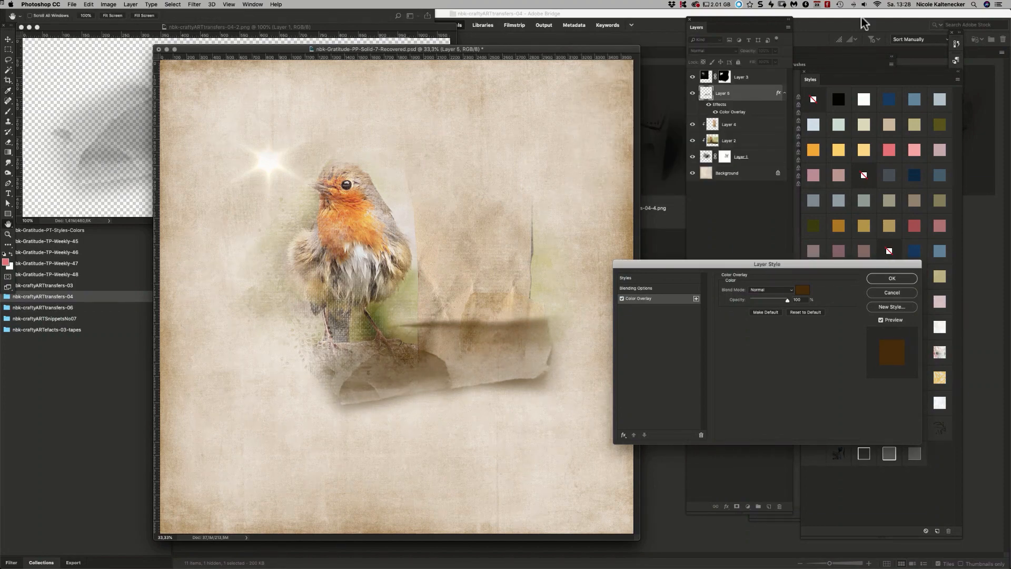
key("Return")
Step: Close the source file of the transfer, switch to Bridge, and open the nbk-Gratitude-EL-ABP folder
left_click(118, 170)
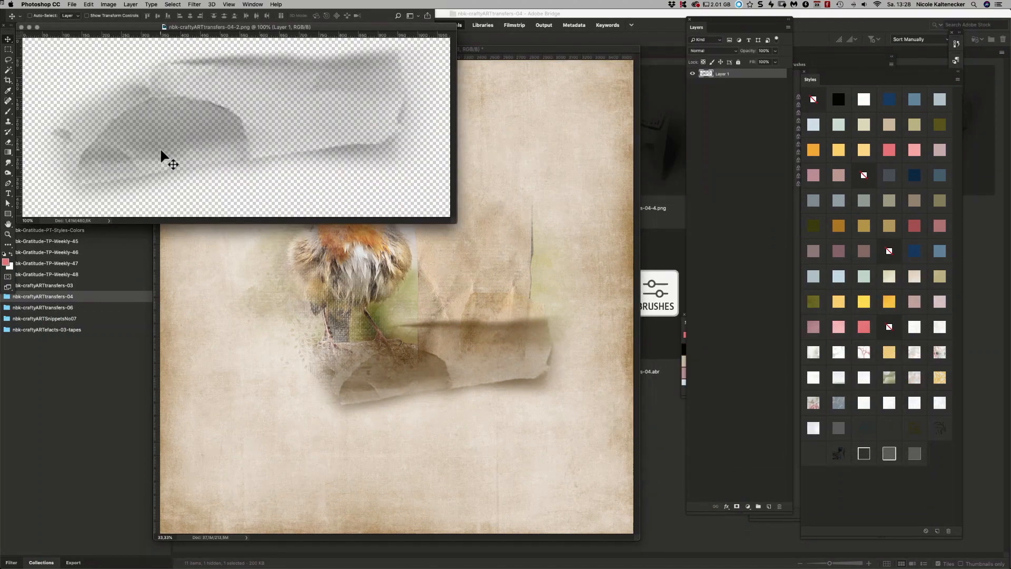
key("super+w")
left_click(118, 403)
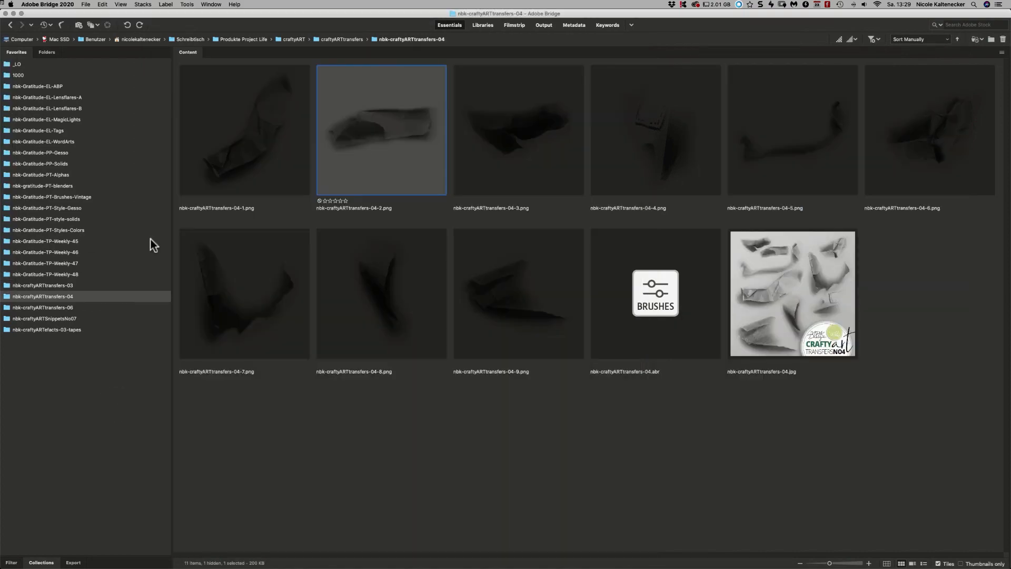
left_click(78, 84)
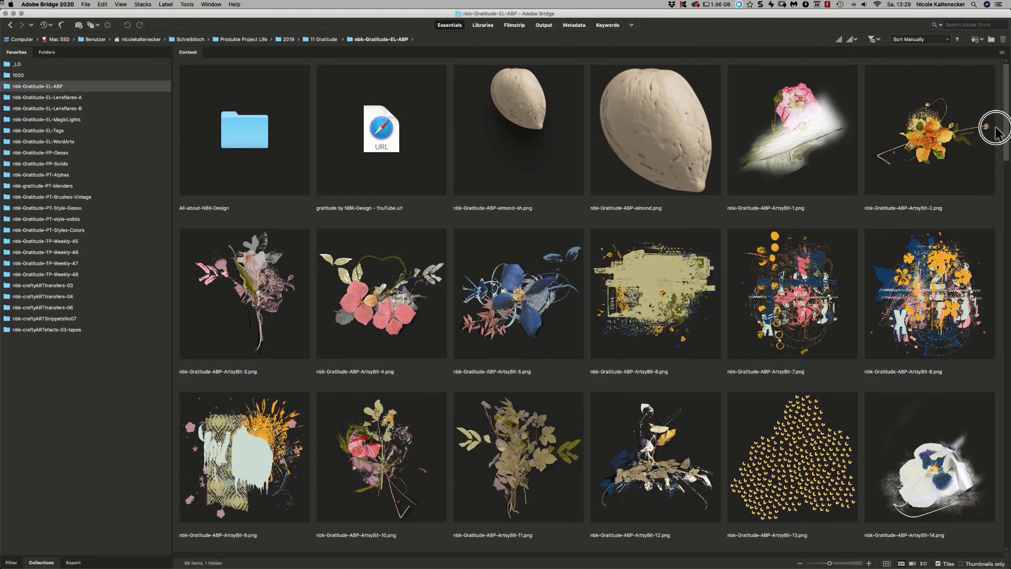
Step: Open nbk-Gratitude-ABP-ArtsyBit-12.png, copy its artwork into the robin collage as the topmost layer, and close the source file
double_click(707, 459)
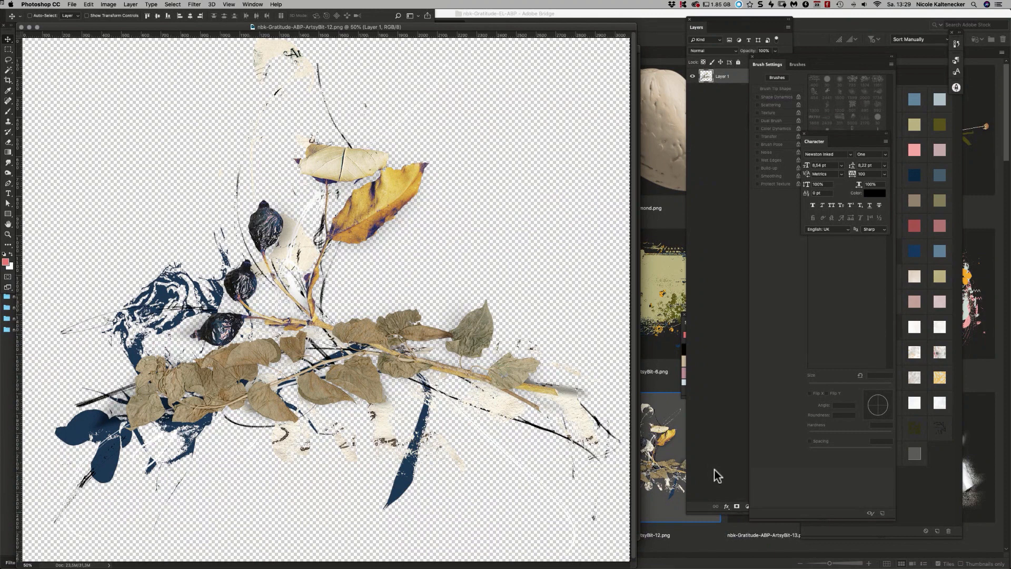
key("super+w")
key("super+v")
key("super+]")
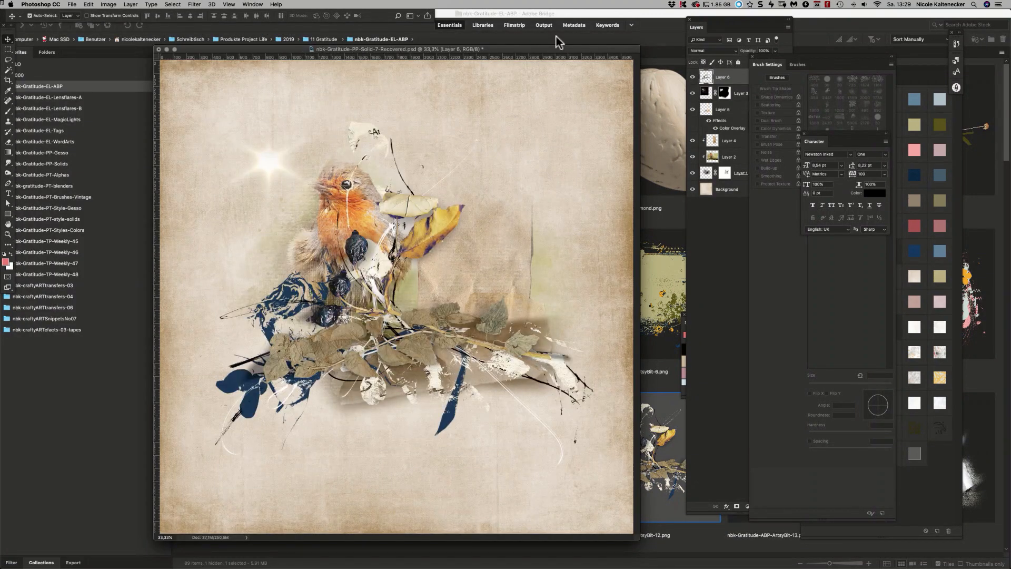
Step: Scale the leaf-and-berry cluster to about 69%, rotate it slightly counterclockwise, position it beside the robin's feet over the paper snippet, and save the collage
key("super+t")
left_click_drag(194, 122, 317, 228)
left_click_drag(533, 358, 523, 312)
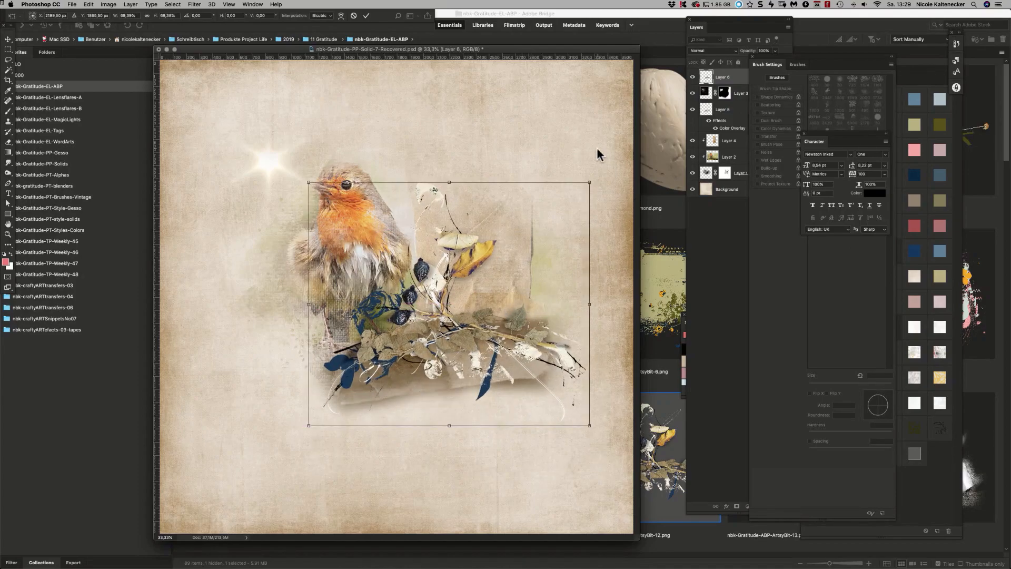
left_click_drag(598, 153, 548, 149)
left_click_drag(505, 274, 500, 271)
key("Return")
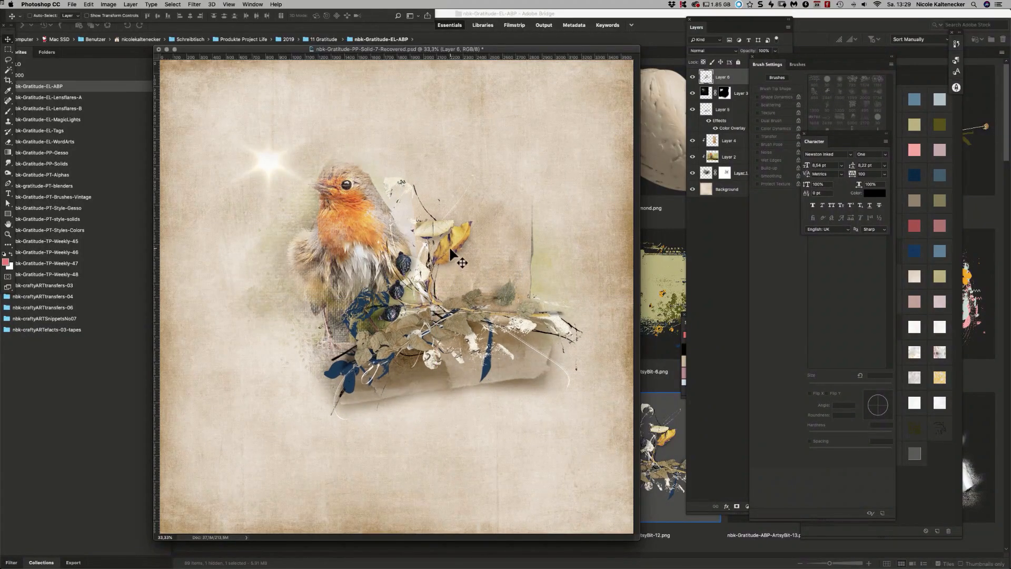
key("super+s")
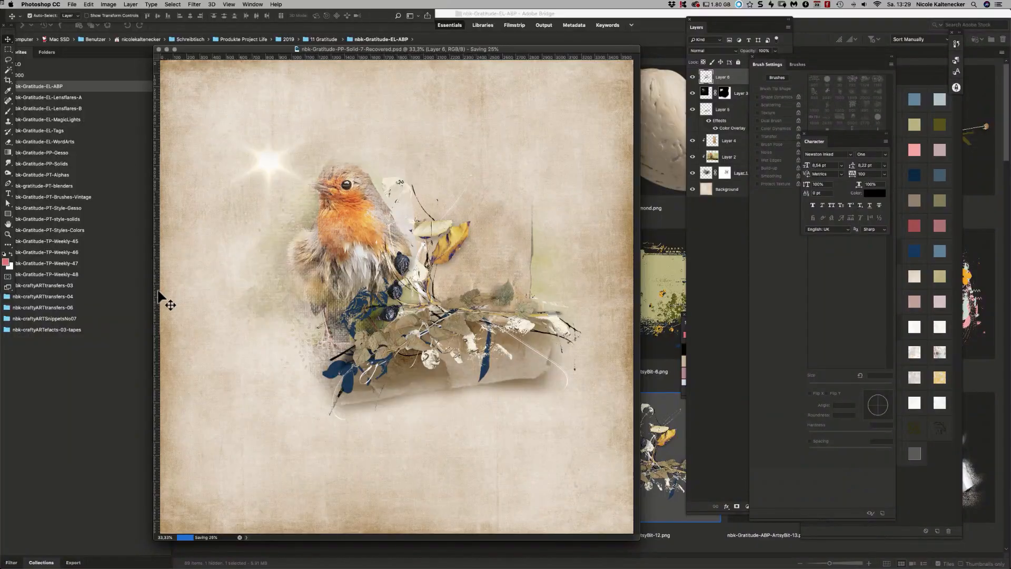
Step: Switch to Bridge and open nbk-Gratitude-ABP-woodenstick1-sh.png from the nbk-Gratitude-EL-ABP folder
left_click(133, 428)
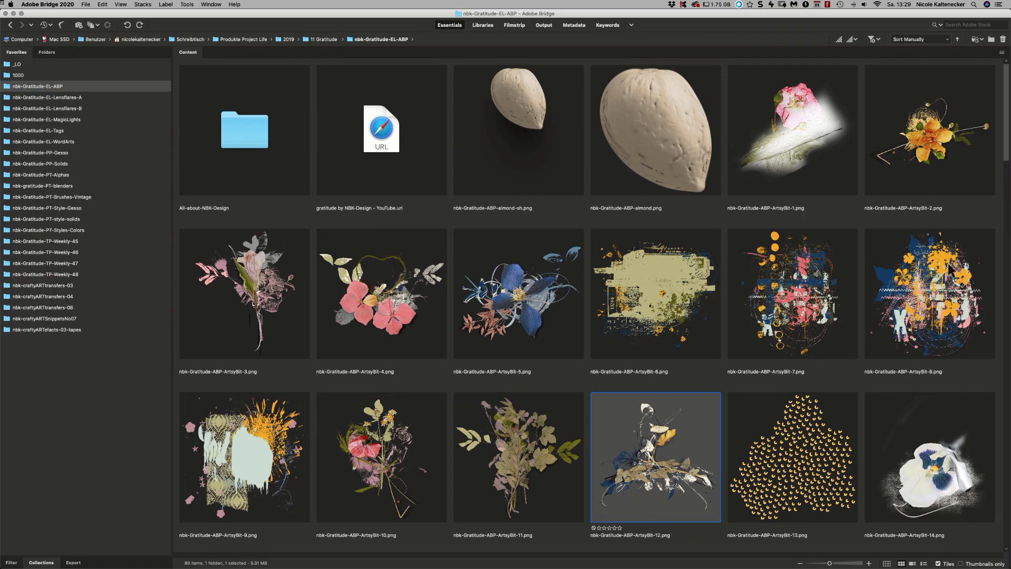
scroll(999, 162, "down", 20)
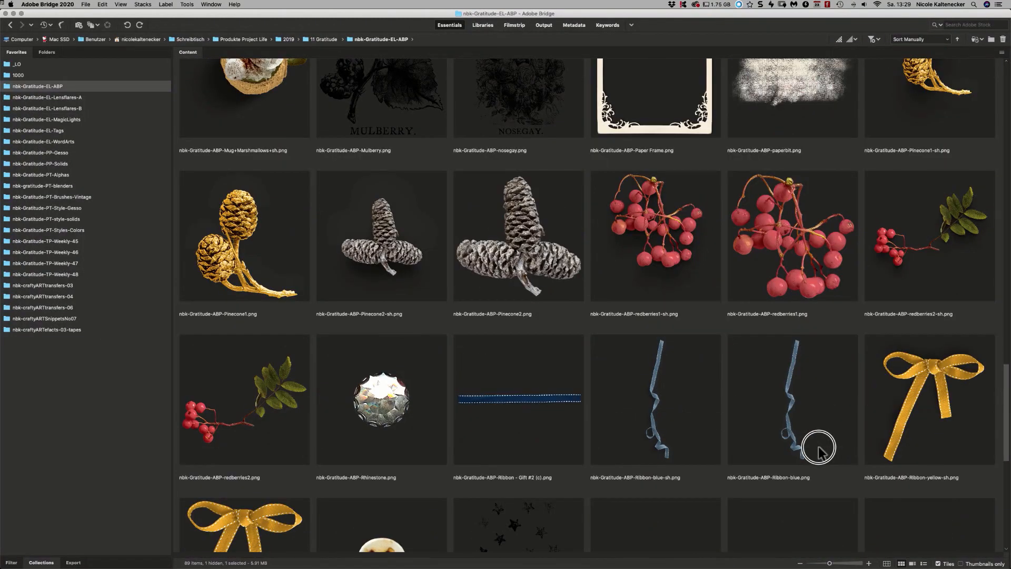
scroll(813, 503, "down", 1)
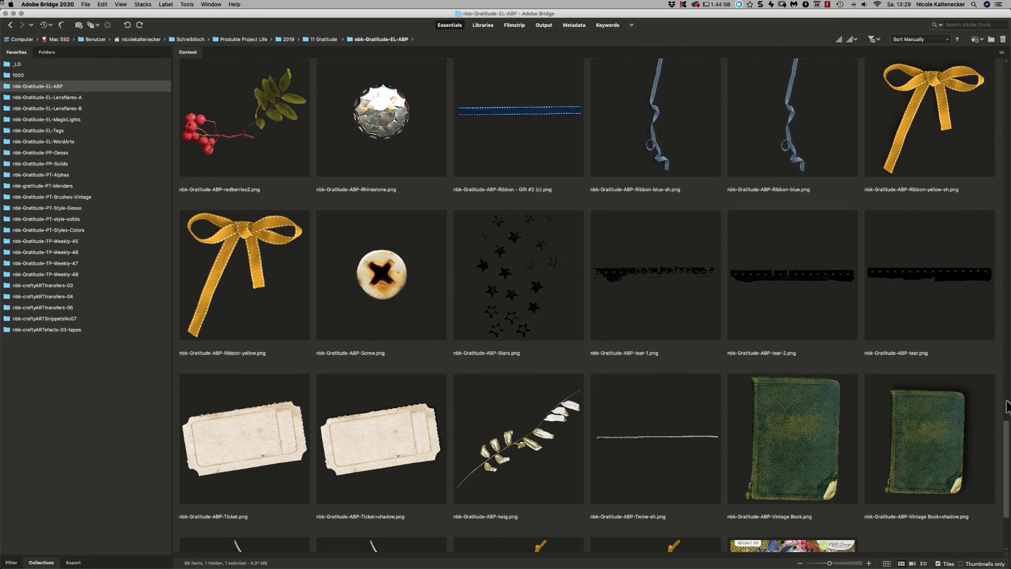
scroll(1006, 433, "down", 5)
double_click(262, 458)
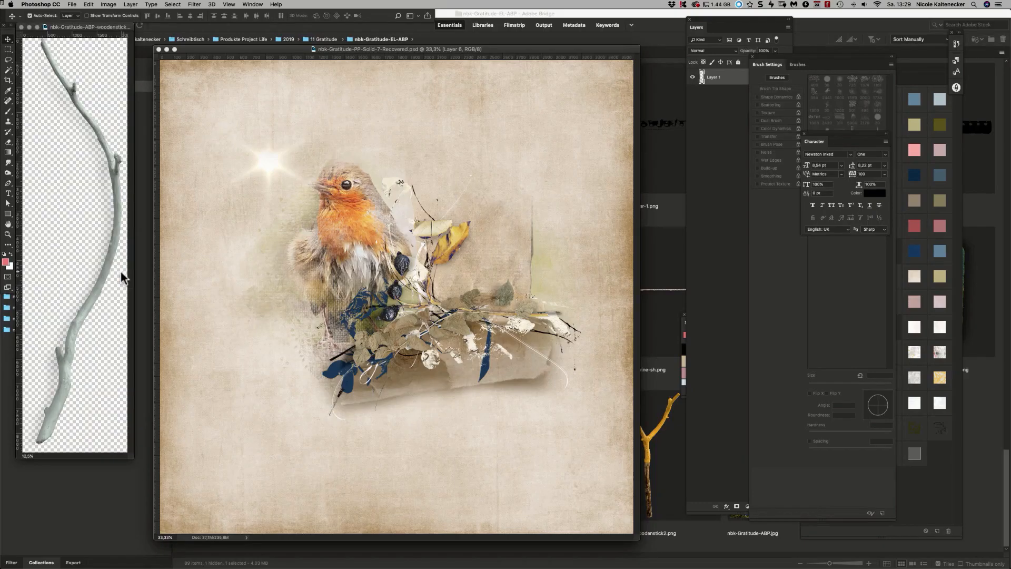
Step: Resize the wooden stick image to 3000 pixels high, copy it into the collage, and close its source file without saving
key("super+alt+i")
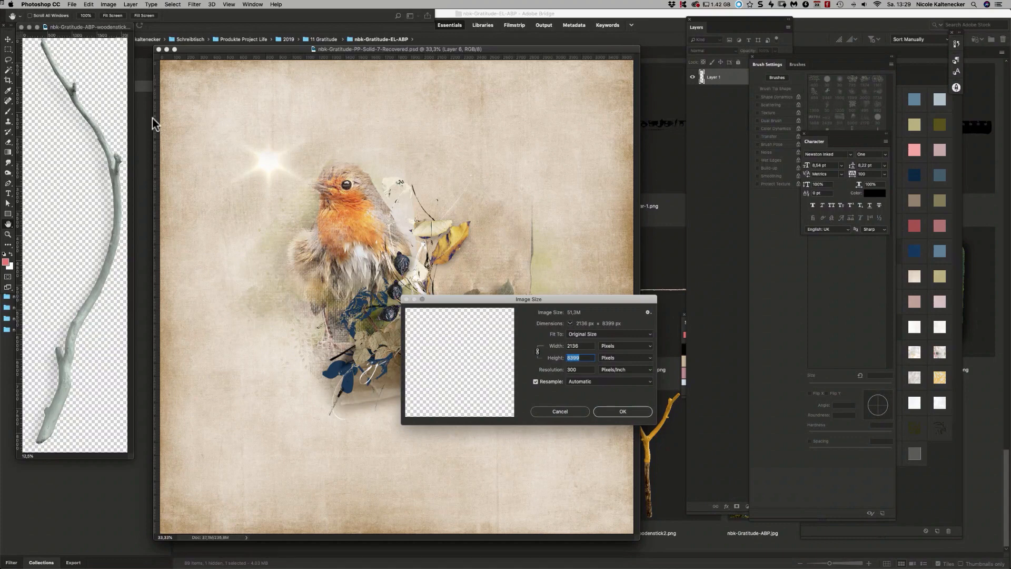
type("3000")
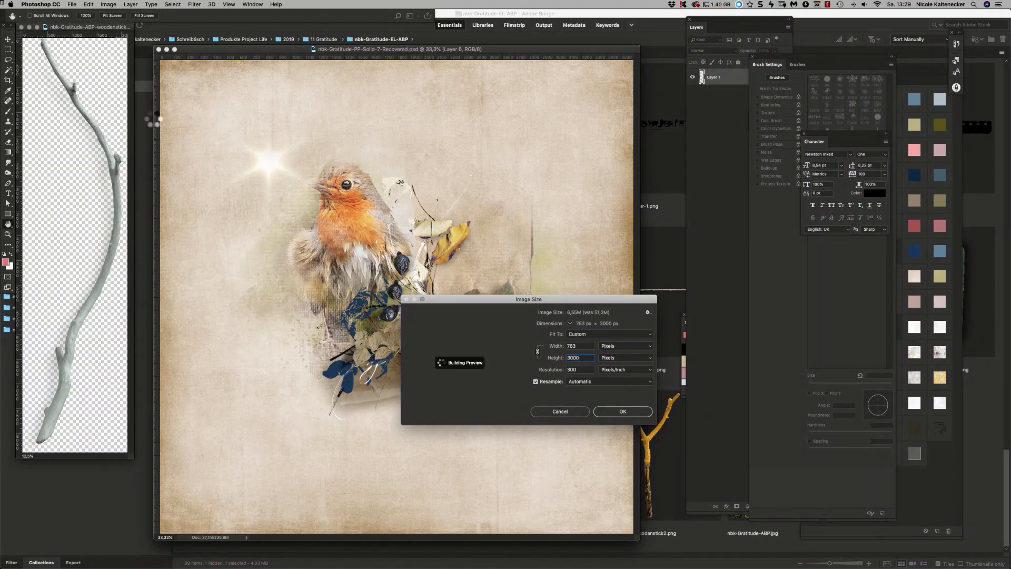
key("Return")
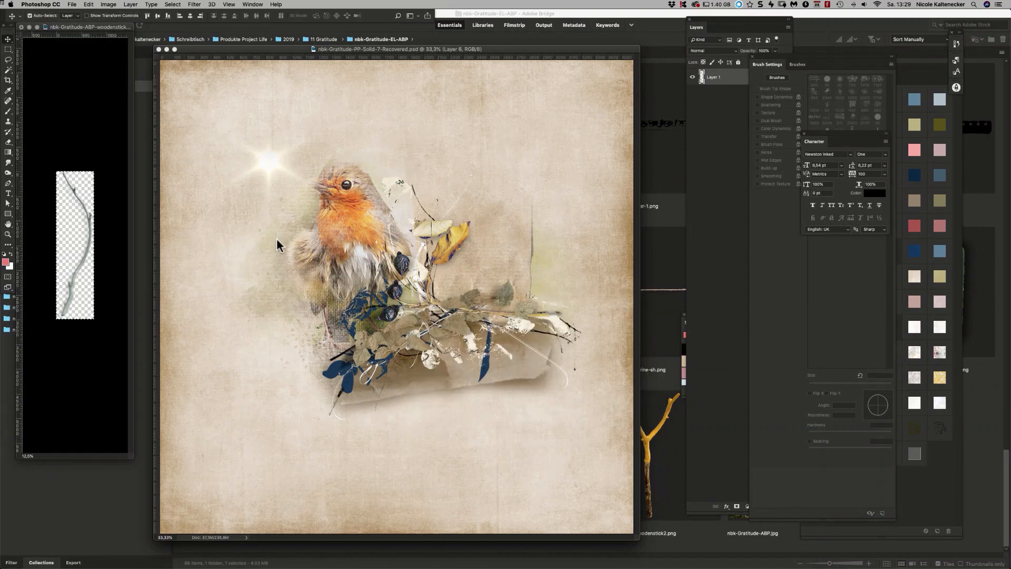
key("super+w")
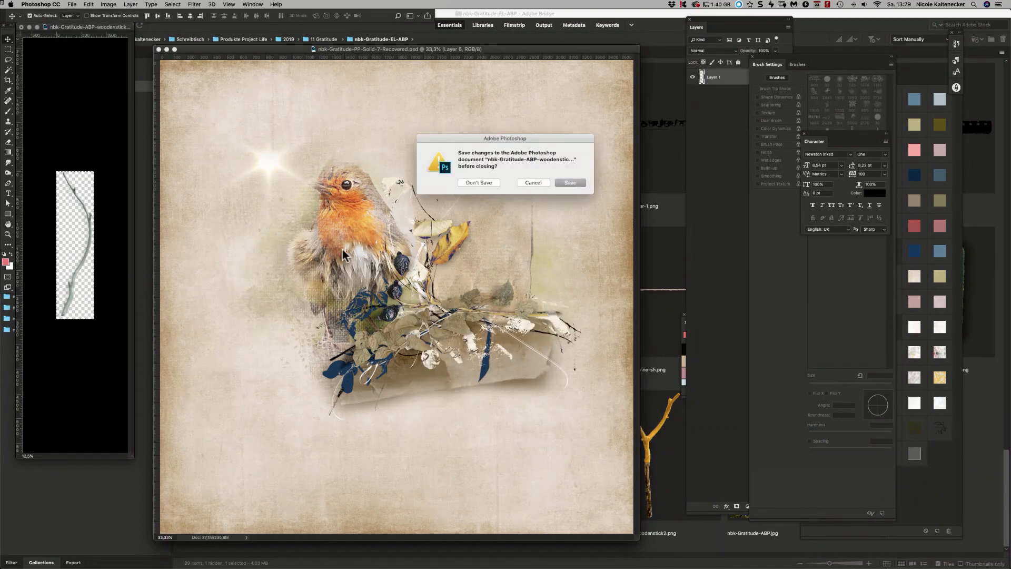
left_click(483, 184)
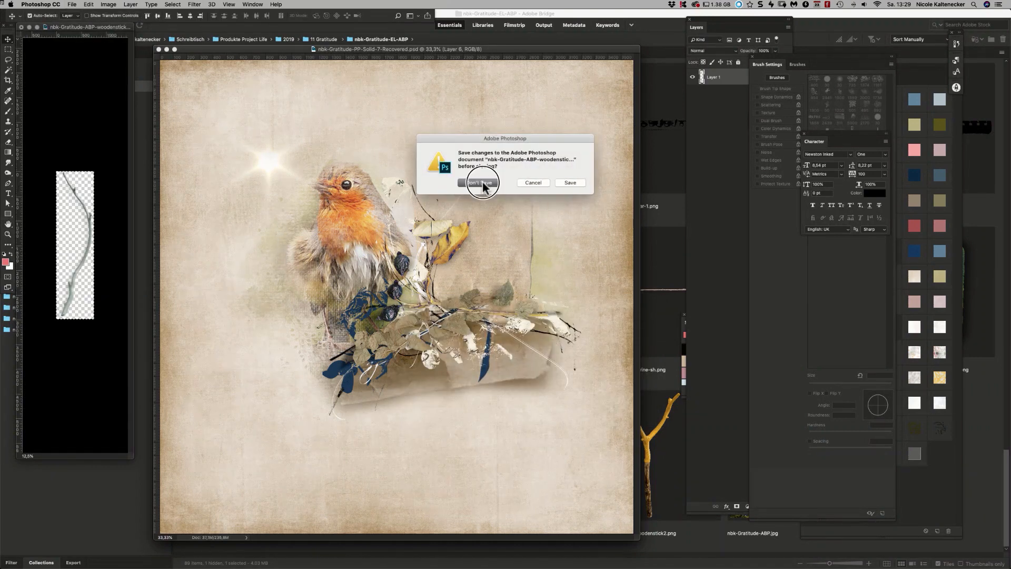
key("super+v")
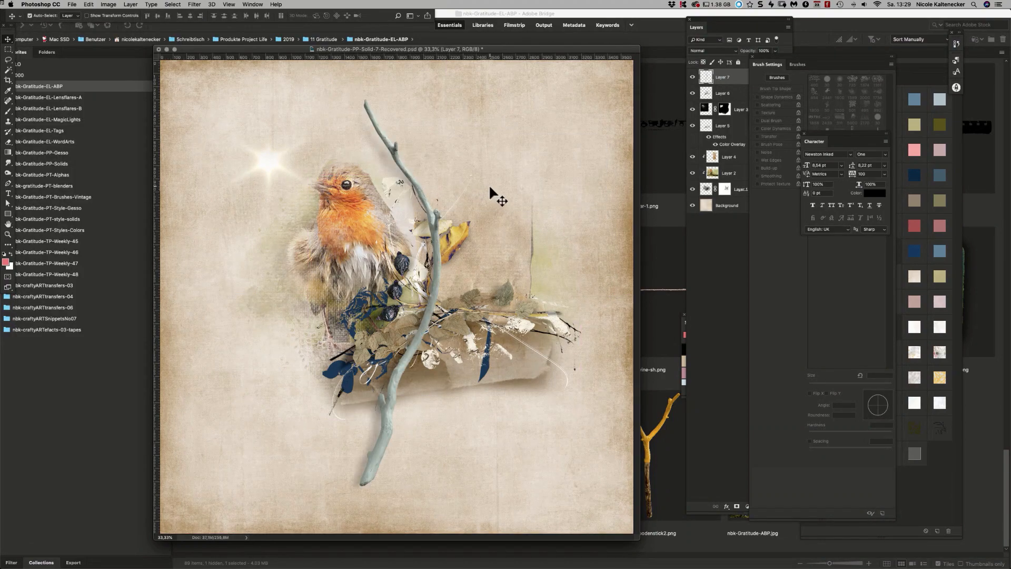
Step: Rotate the wooden stick to about -109° and position it beneath the robin, across the leaf cluster and paper snippet
key("super+t")
left_click_drag(535, 90, 223, 253)
mouse_move(504, 134)
left_mouse_down()
mouse_move(529, 168)
mouse_move(514, 139)
left_mouse_up()
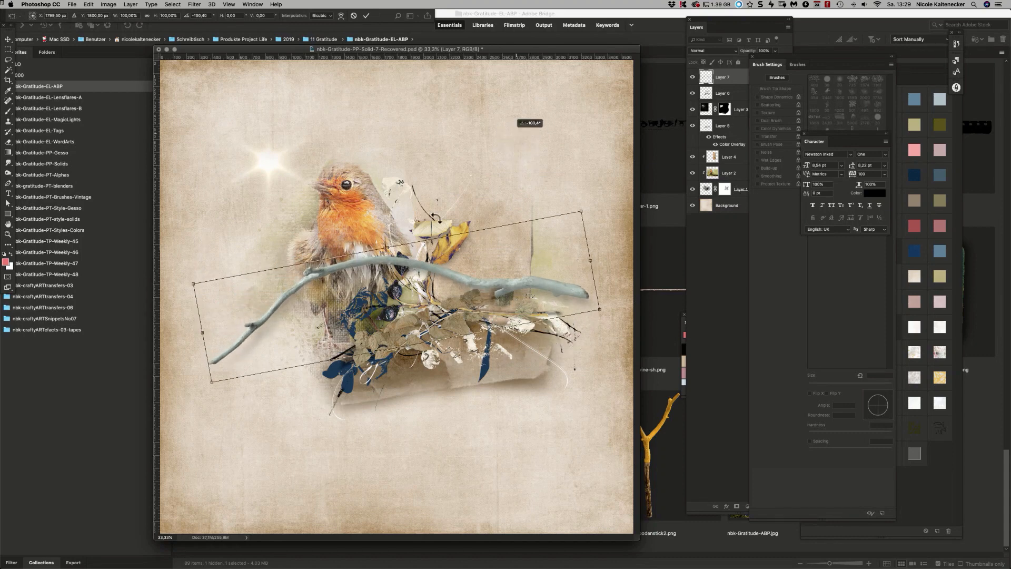
left_click_drag(400, 261, 433, 307)
left_click_drag(551, 188, 526, 172)
mouse_move(446, 323)
left_mouse_down()
mouse_move(439, 330)
mouse_move(446, 324)
left_mouse_up()
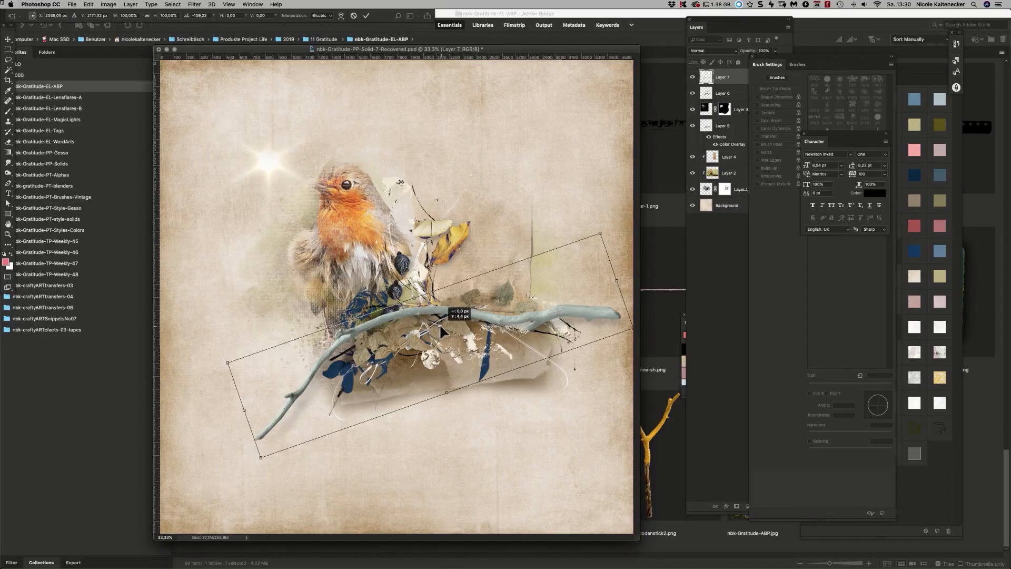
key("Return")
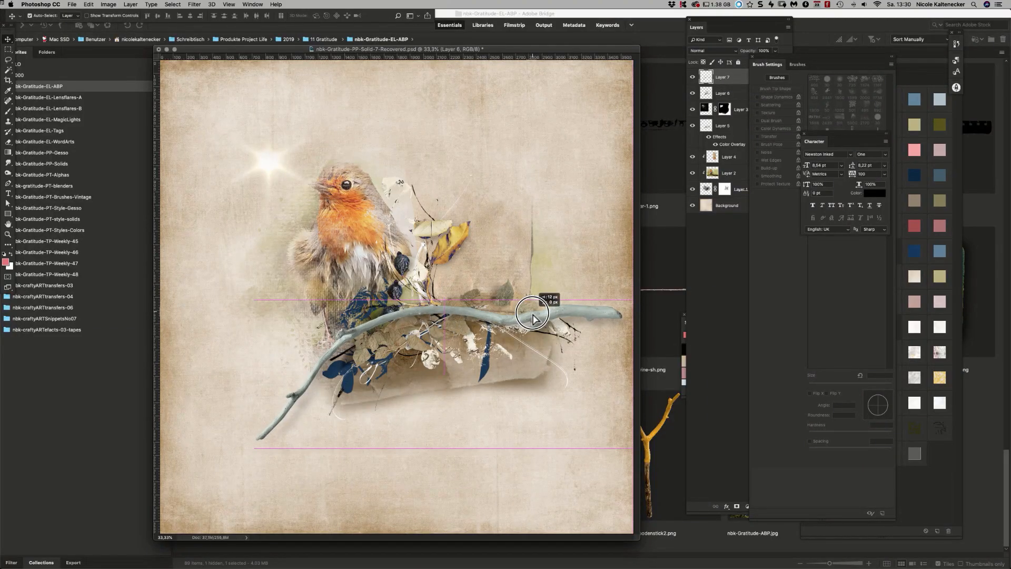
Step: Switch to Bridge, open nbk-Gratitude-ABP-Ribbon-yellow-sh.png, and bring the yellow bow into the robin collage
left_click(107, 419)
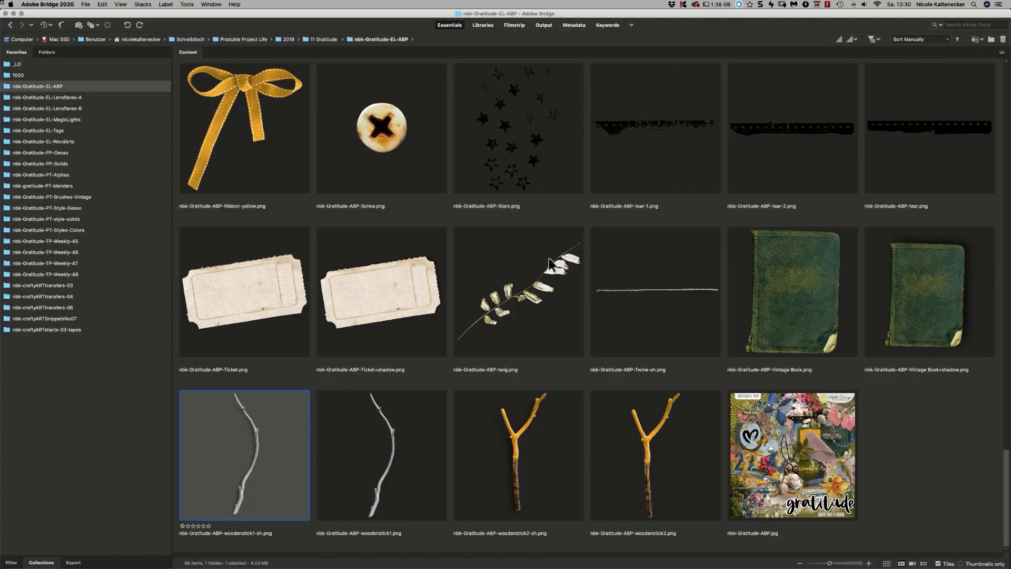
left_click(871, 423)
scroll(1000, 459, "up", 1)
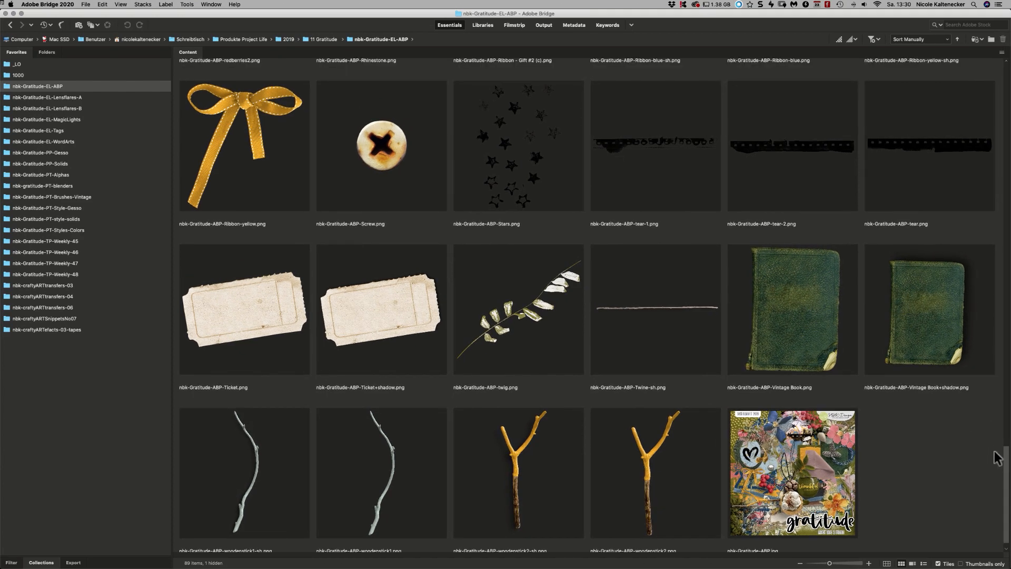
left_click_drag(1001, 458, 995, 408)
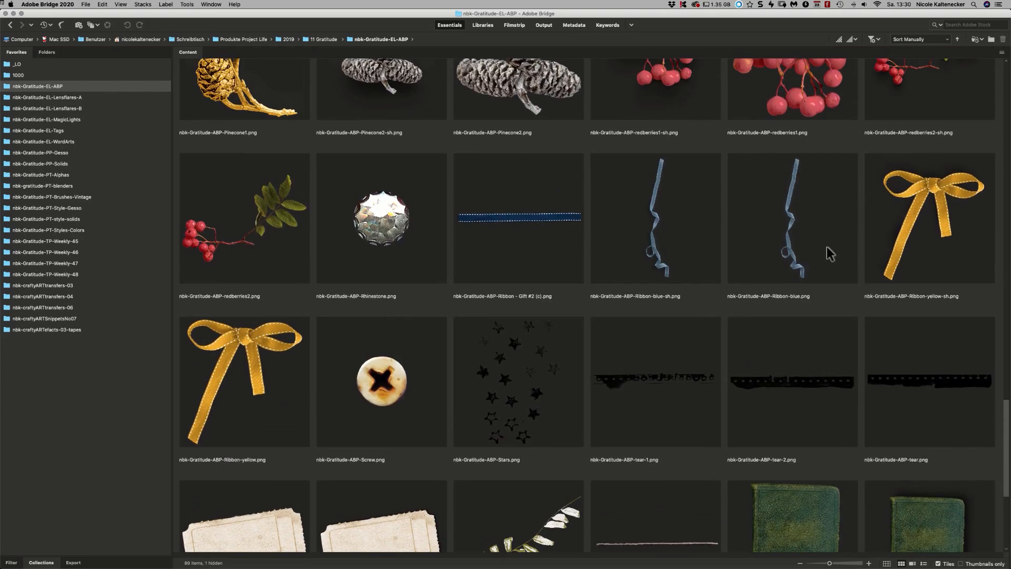
double_click(947, 209)
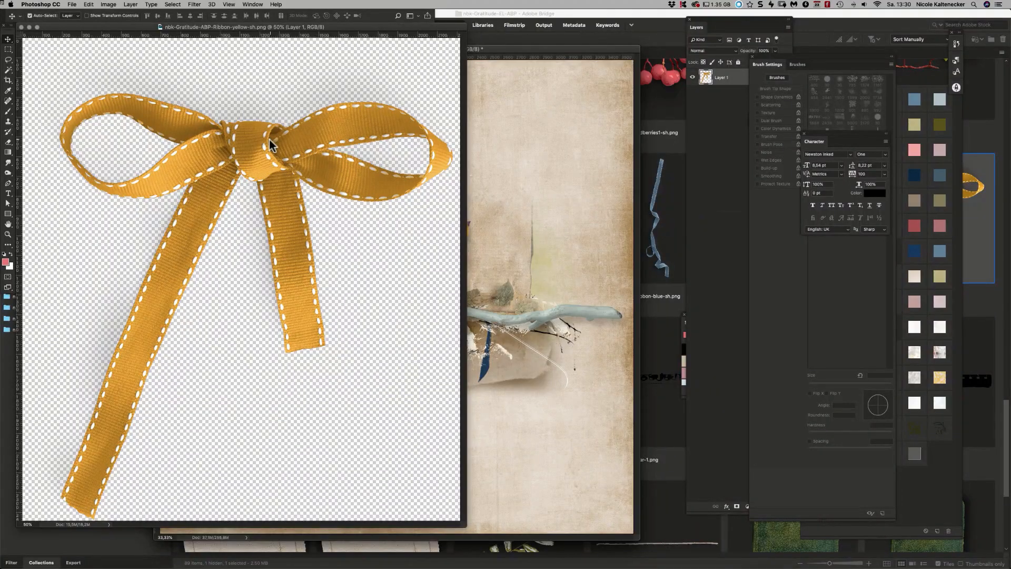
left_click_drag(270, 140, 522, 296)
Step: Scale the yellow bow proportionally to about 48%, place its knot on the thicker half of the stick, and close the ribbon's source file
key("super+t")
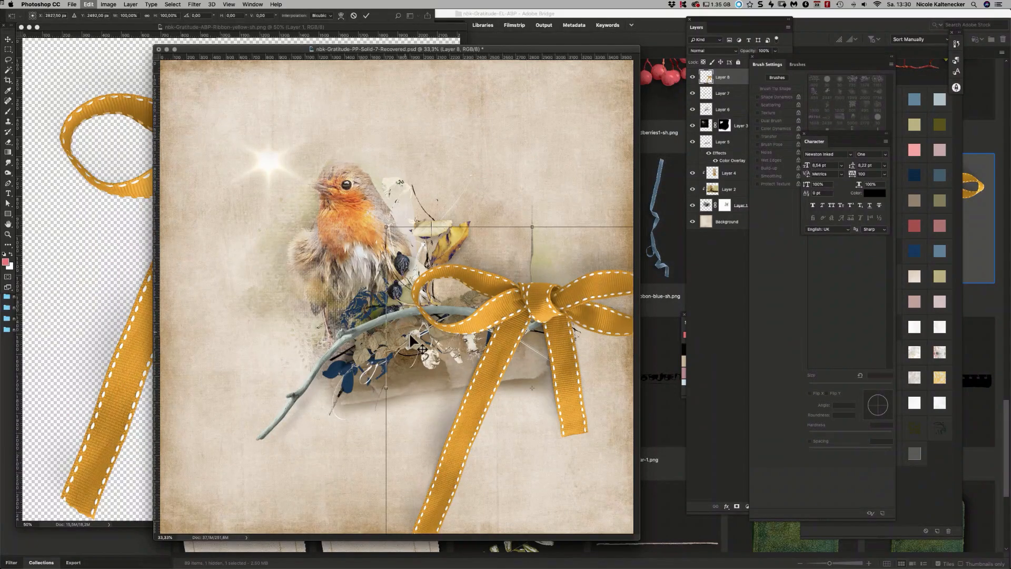
left_click_drag(388, 229, 421, 274)
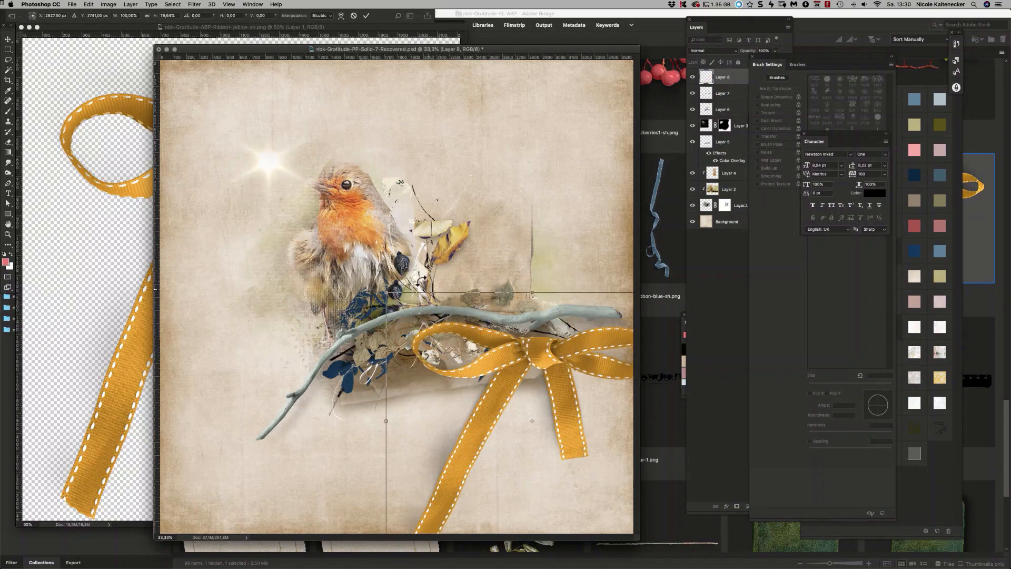
key("super+z")
left_click_drag(389, 227, 462, 310)
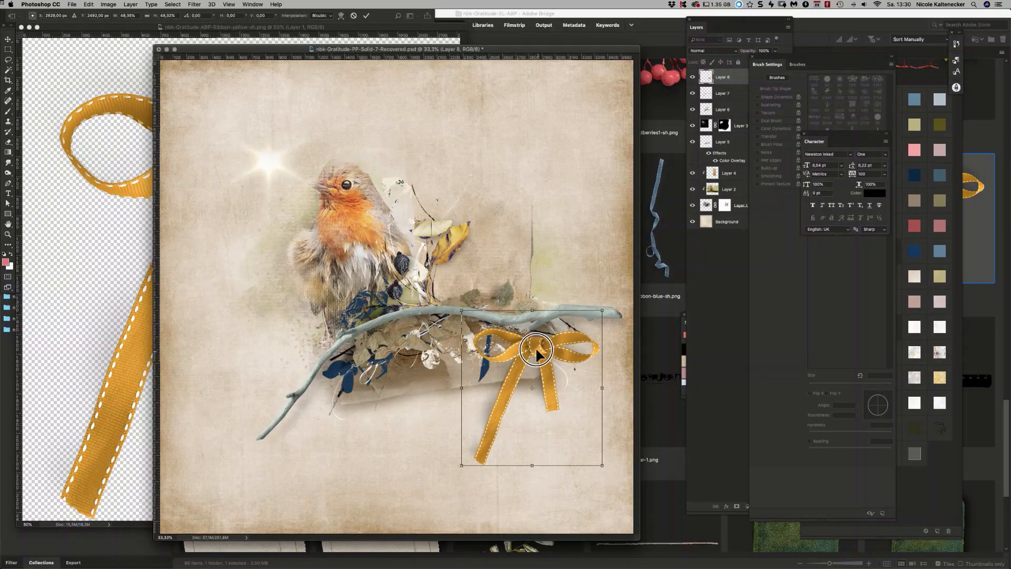
left_click_drag(536, 354, 526, 327)
key("Return")
left_click(103, 299)
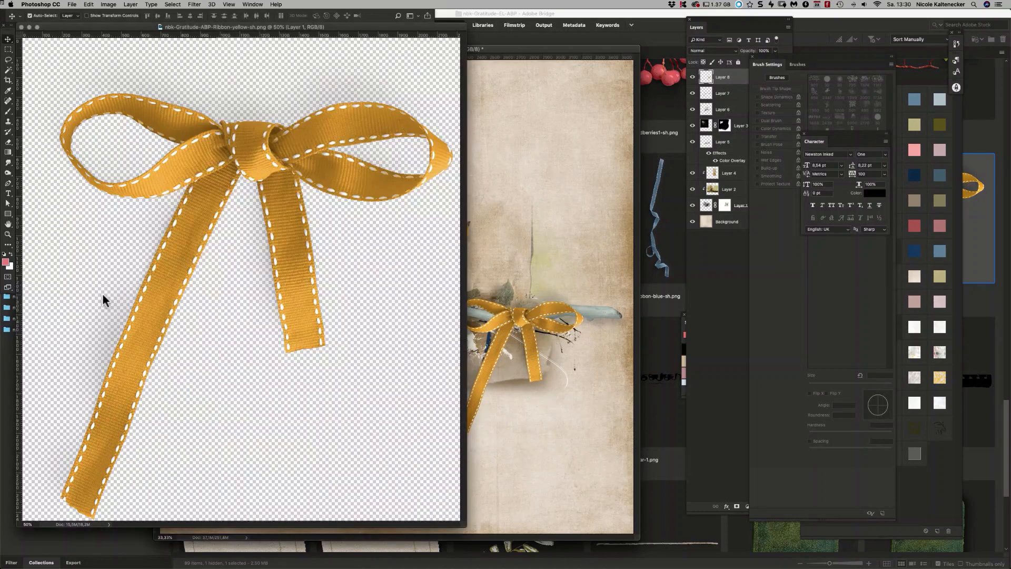
key("super+w")
mouse_move(458, 52)
left_mouse_down()
mouse_move(444, 48)
mouse_move(461, 67)
left_mouse_up()
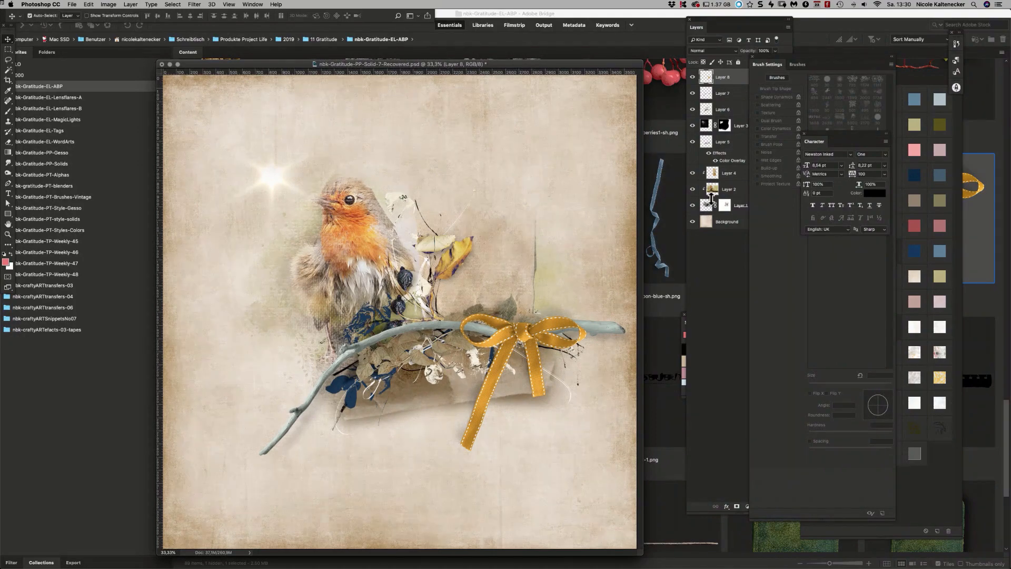
Step: Open nbk-Gratitude-paperpiece6.png from the nbk-Gratitude-EL-WordArts folder in Bridge and place it in the collage between the robin and the bow, above the stick
left_click(718, 275)
left_click(87, 425)
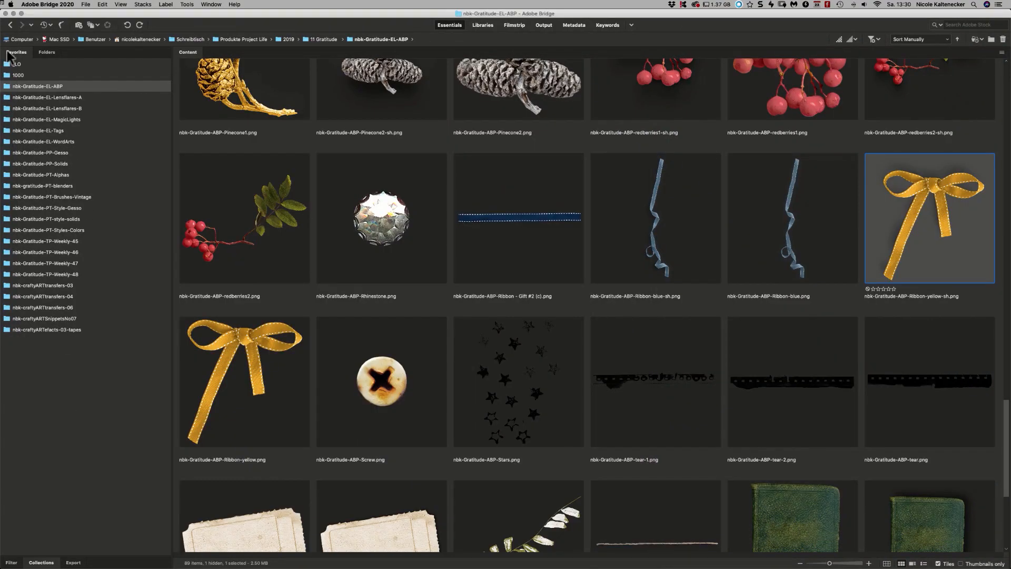
left_click(79, 141)
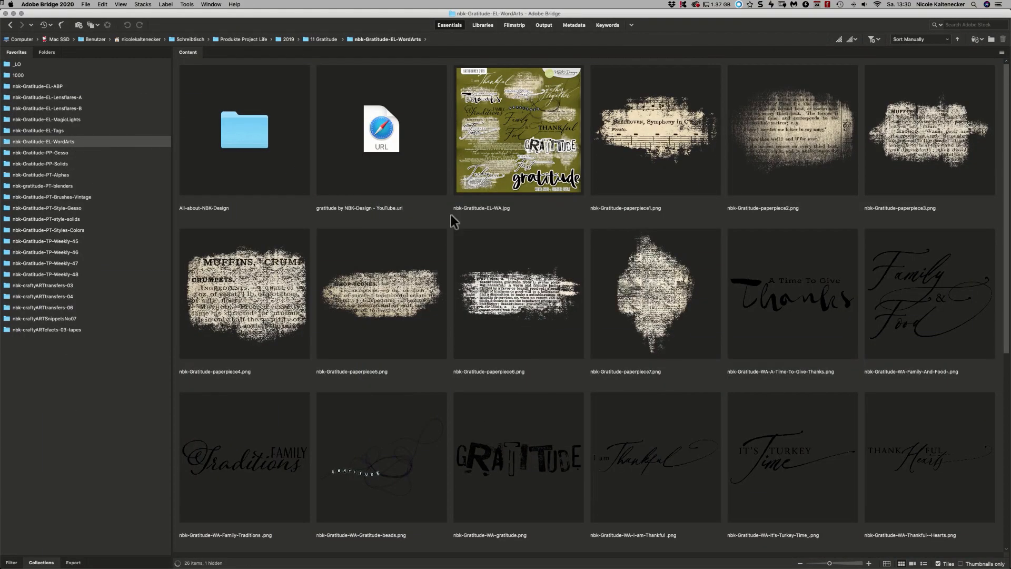
double_click(526, 288)
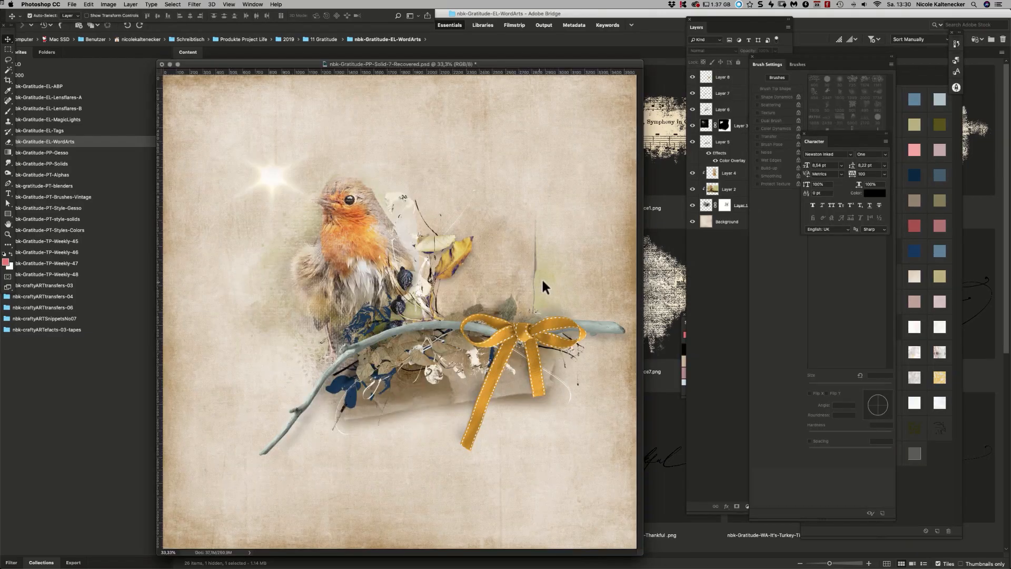
left_click_drag(369, 156, 532, 272)
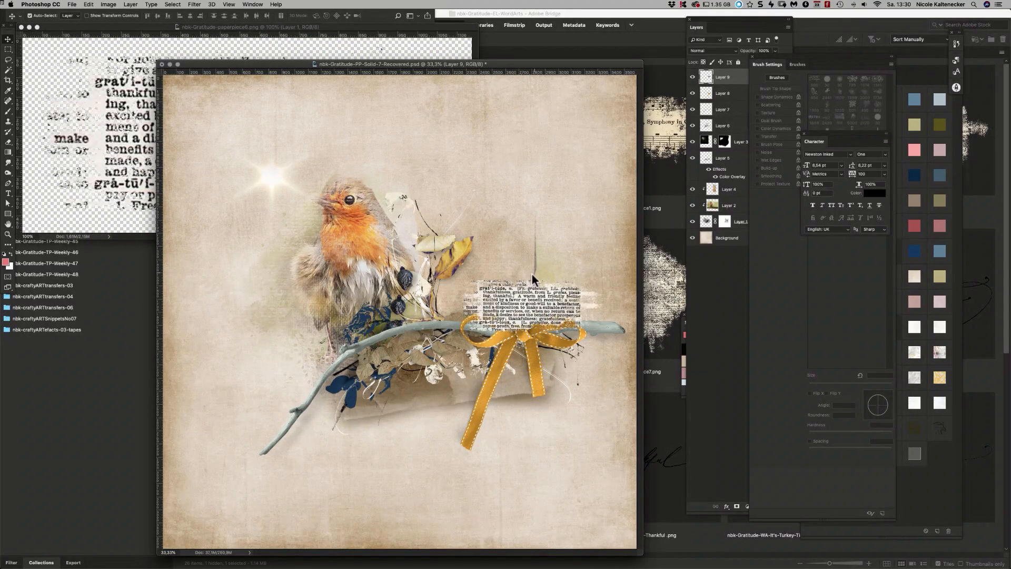
left_click_drag(532, 308, 493, 299)
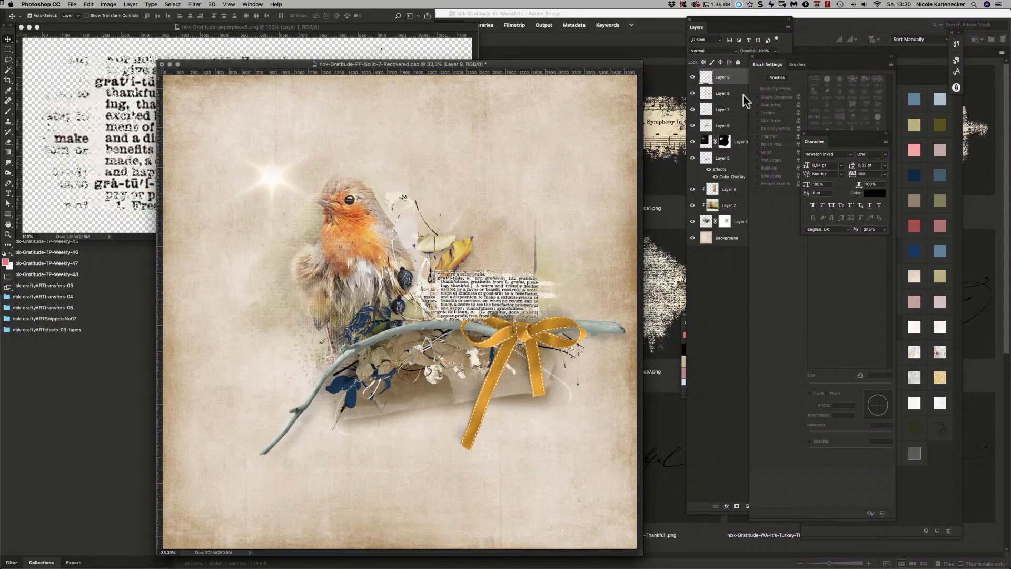
Step: Move the dictionary-text snippet layer beneath the layer with the Color Overlay and set its blend mode to Multiply
mouse_move(734, 78)
left_mouse_down()
mouse_move(774, 128)
mouse_move(785, 174)
left_mouse_up()
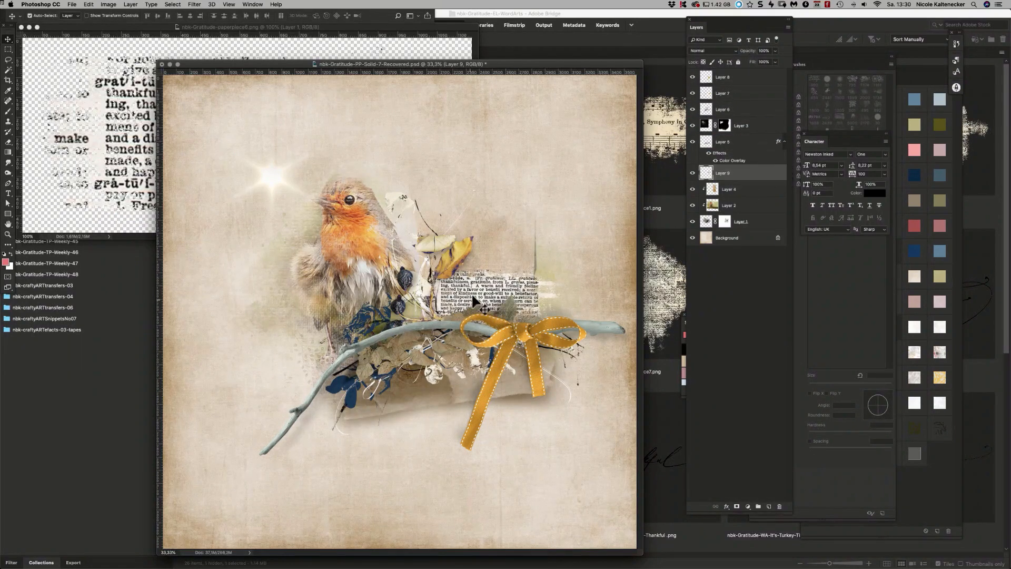
left_click(711, 52)
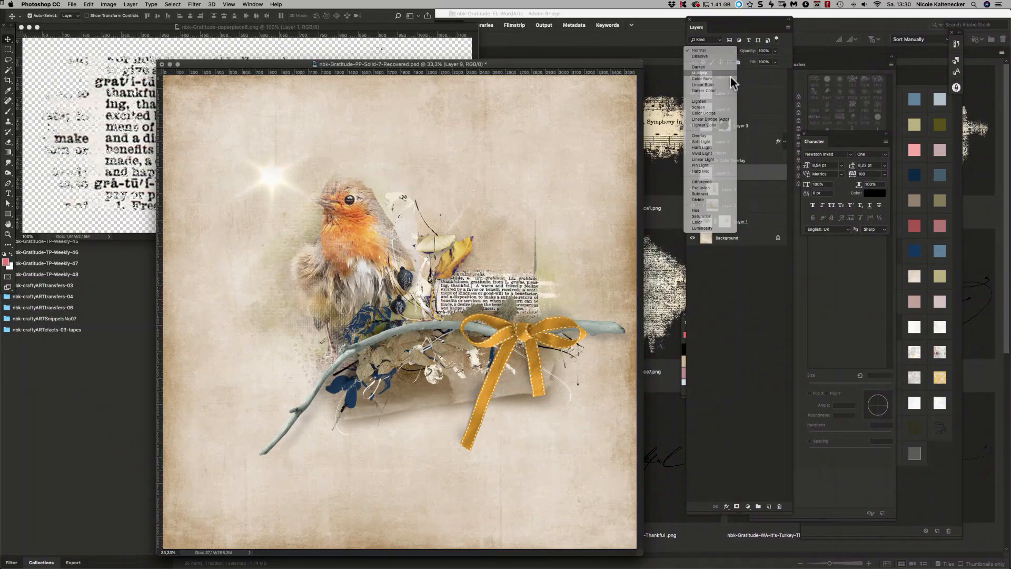
left_click(731, 74)
Step: Scale the dictionary-text snippet down to about 88%, settle it just above the stick, and close its source file
key("super+t")
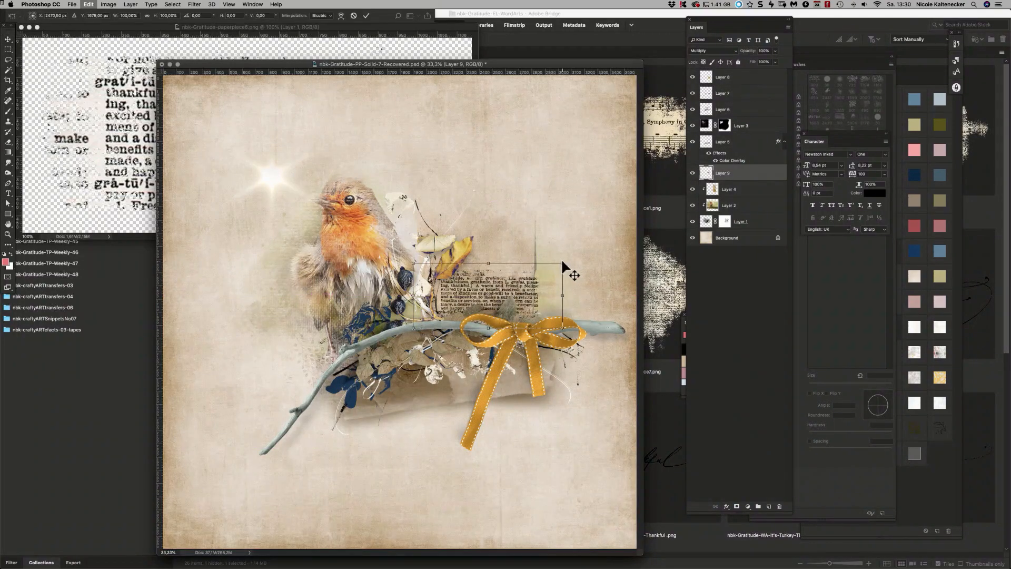
left_click_drag(561, 264, 494, 287)
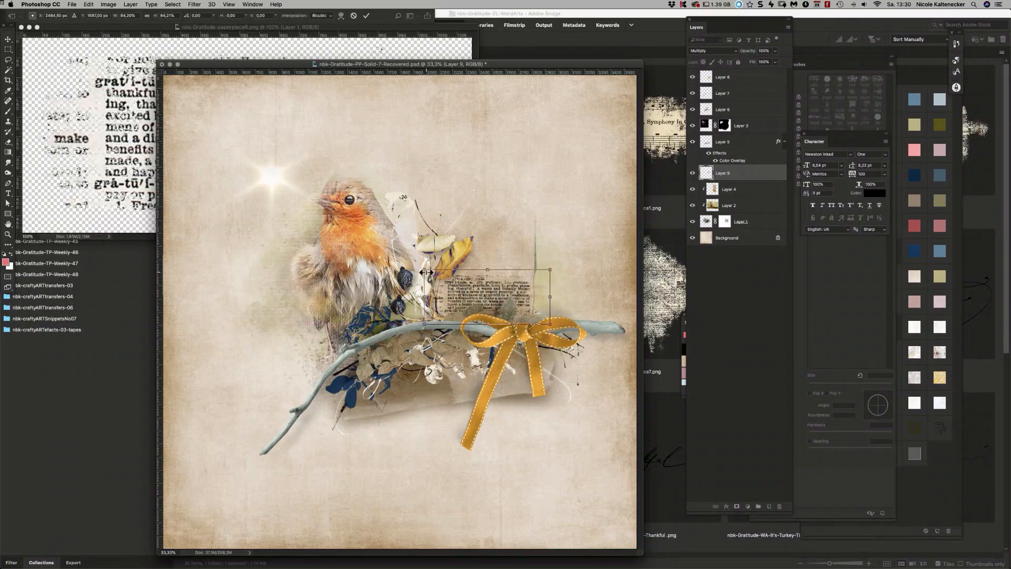
left_click_drag(426, 271, 418, 267)
left_click_drag(483, 284, 483, 289)
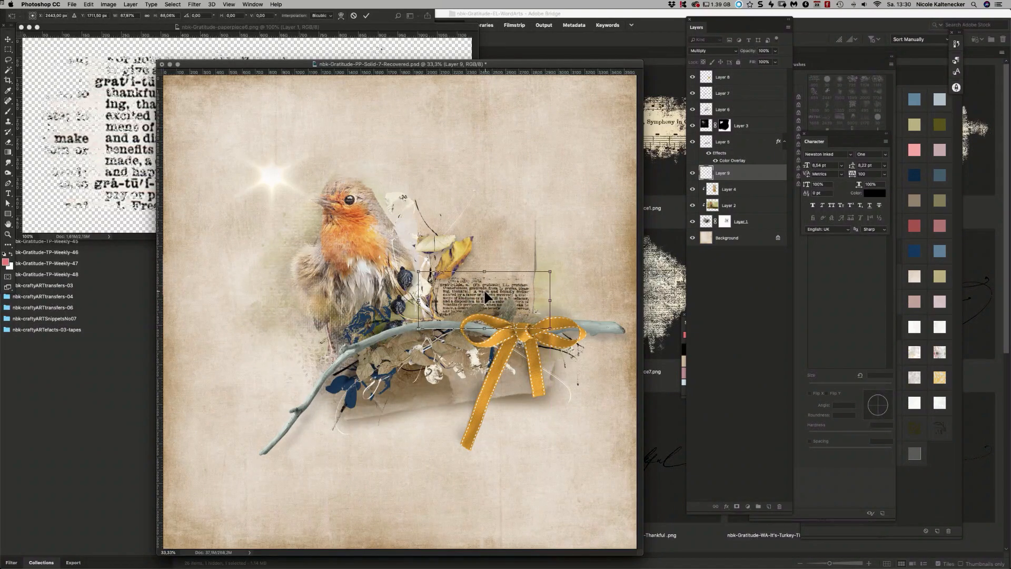
key("Return")
left_click(146, 168)
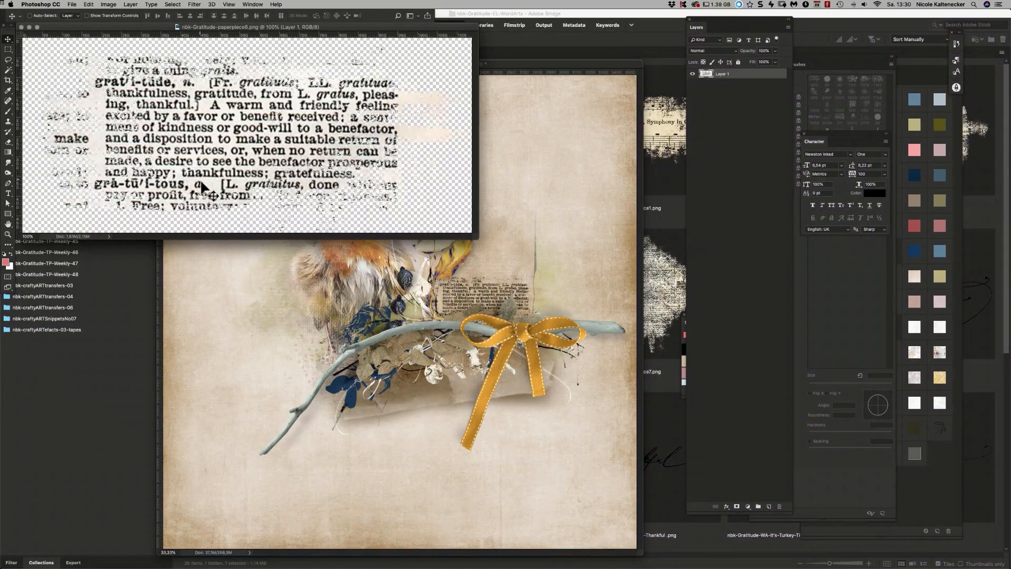
key("super+w")
Step: Switch to Bridge, open nbk-Gratitude-WA-Thankful.png, and place the word art in the collage beside the robin's head
left_click(110, 419)
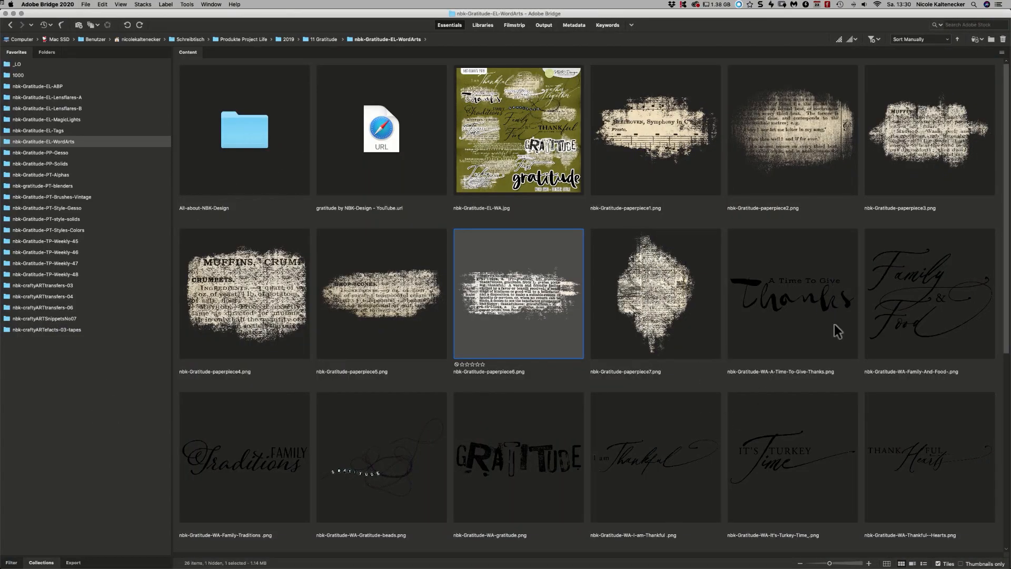
left_click_drag(1006, 171, 1006, 266)
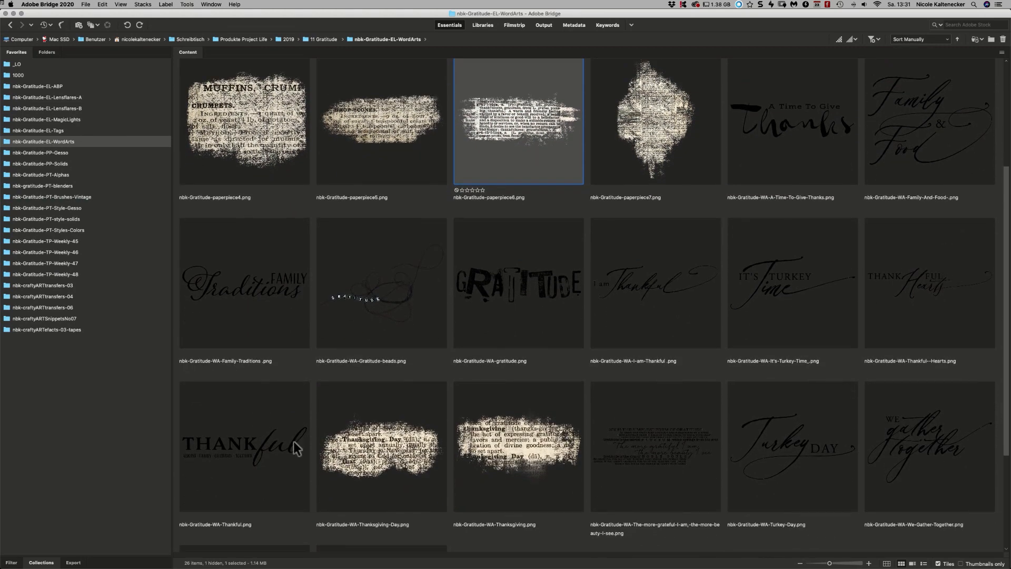
left_click(257, 462)
double_click(271, 450)
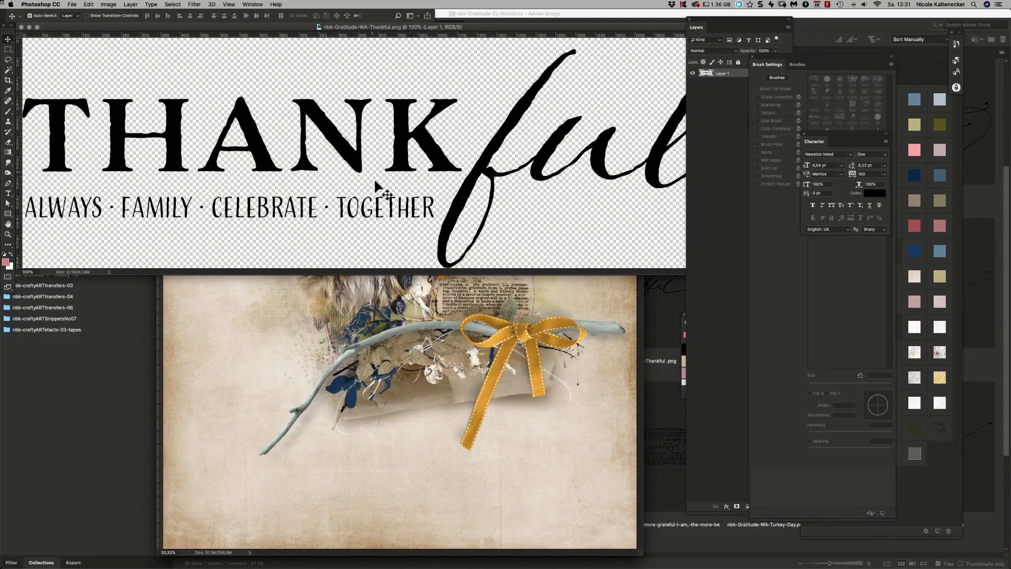
left_click_drag(404, 156, 419, 320)
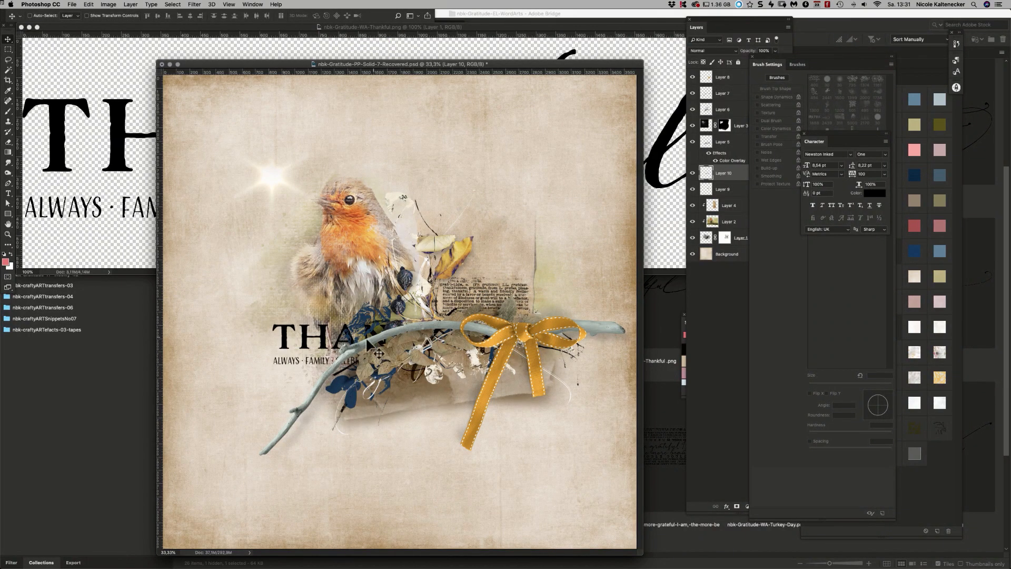
mouse_move(369, 345)
left_mouse_down()
mouse_move(394, 276)
mouse_move(454, 219)
left_mouse_up()
Step: Move the THANKful word art layer below the dictionary-text snippet and clip it to the layers underneath
left_click(739, 174)
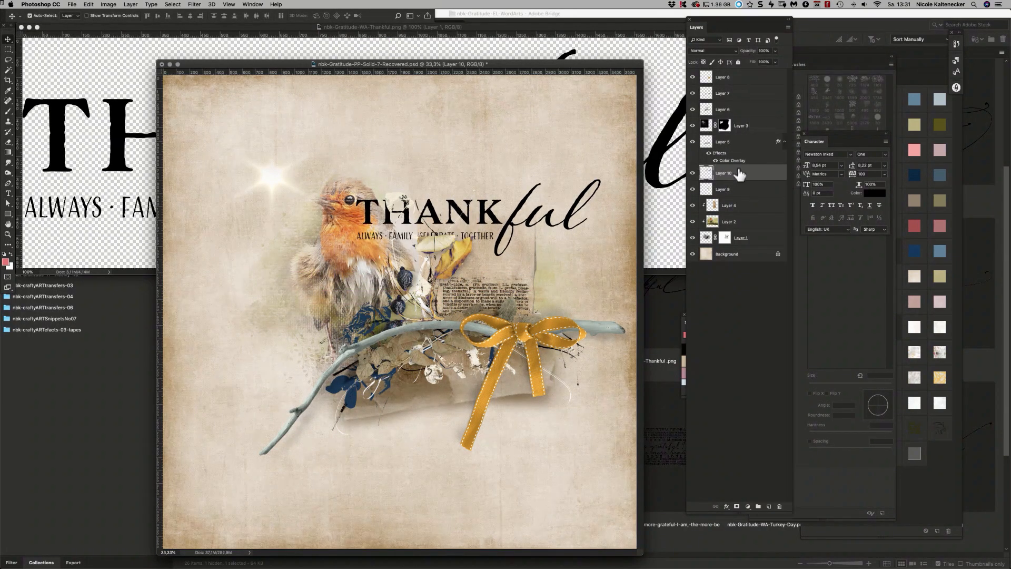
left_click_drag(748, 181, 764, 203)
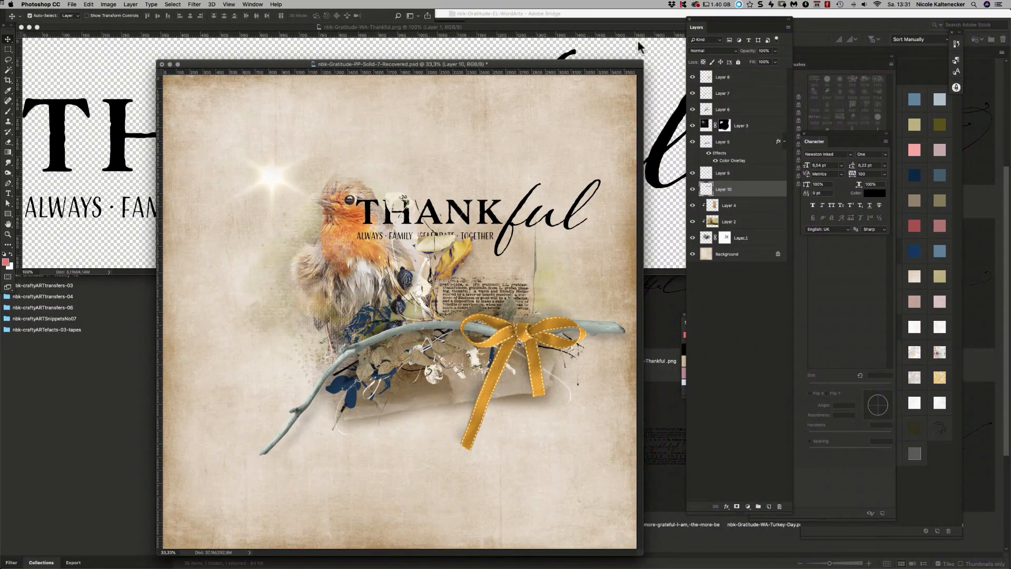
key("super+alt+g")
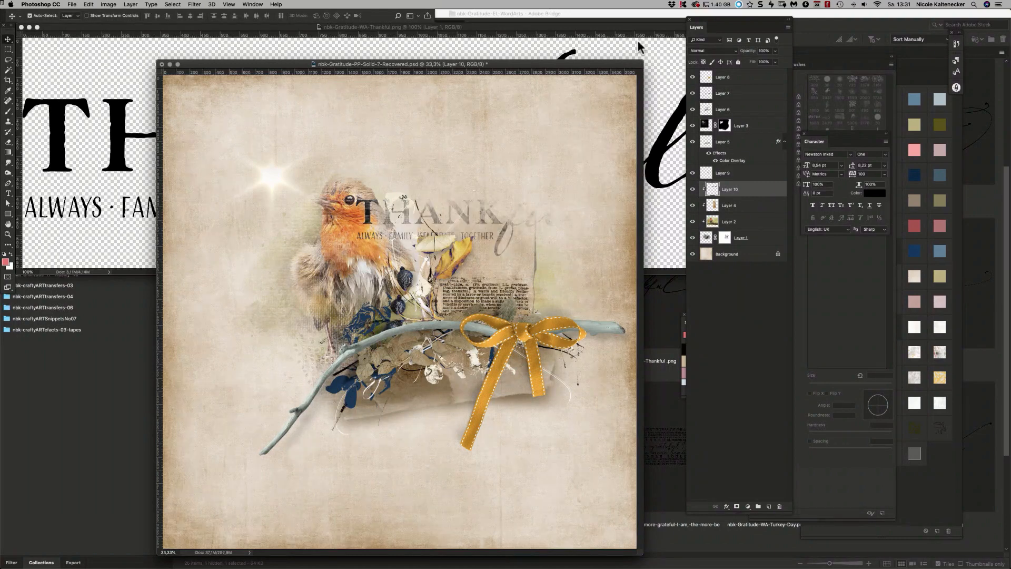
Step: Scale the THANKful word art down proportionally and position it between the robin's head and the faded edge of the paper, above the leaves
left_click_drag(479, 221, 481, 222)
key("super+t")
left_click_drag(355, 179, 414, 215)
left_click_drag(526, 223, 470, 208)
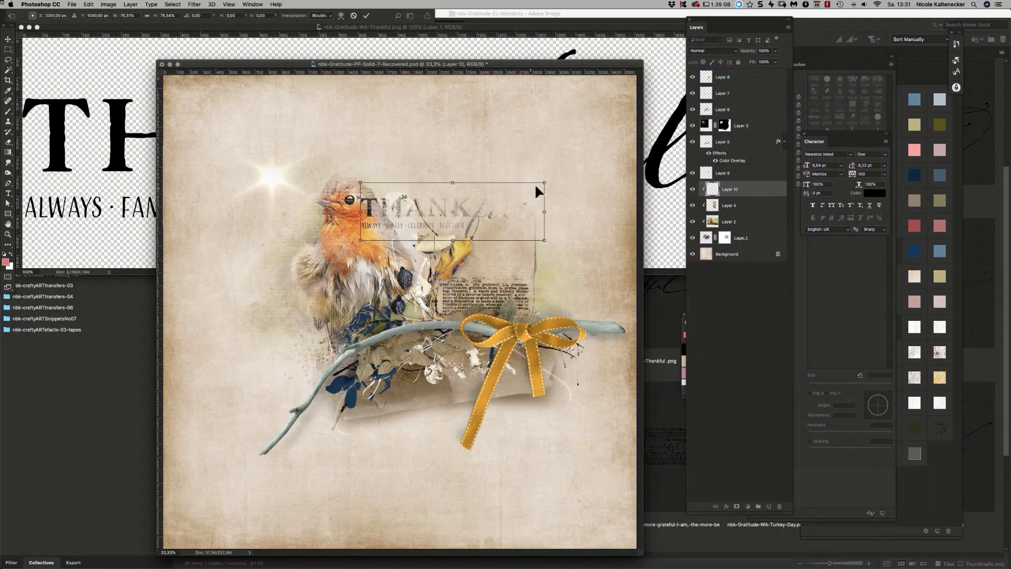
left_click_drag(546, 181, 492, 208)
key("Return")
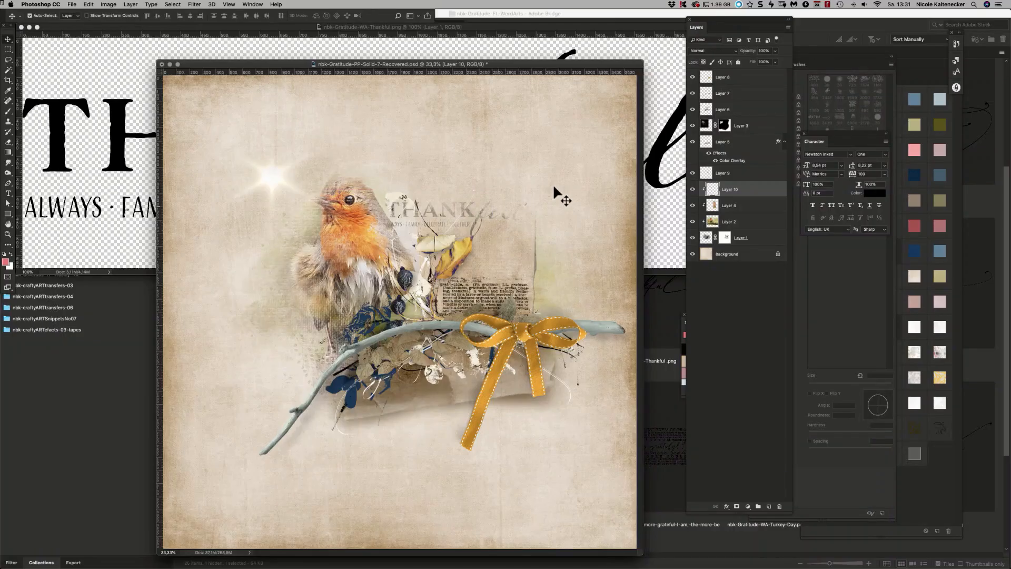
Step: Paint on Layer 1 behind the THANKful word art with the nbk-gratitude-blender4 brush at 2000 px
left_click(707, 239)
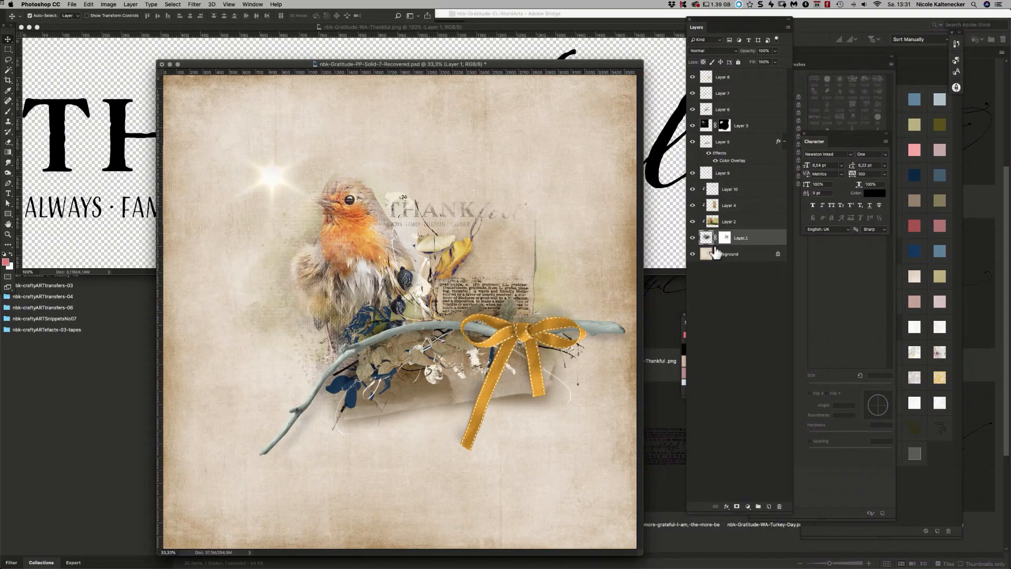
left_click(7, 143)
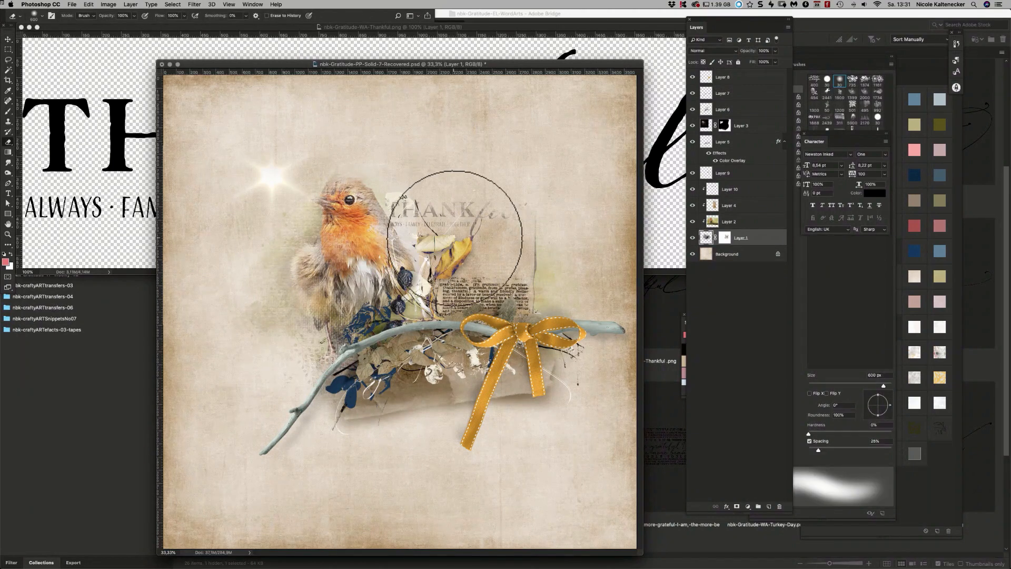
right_click(640, 364)
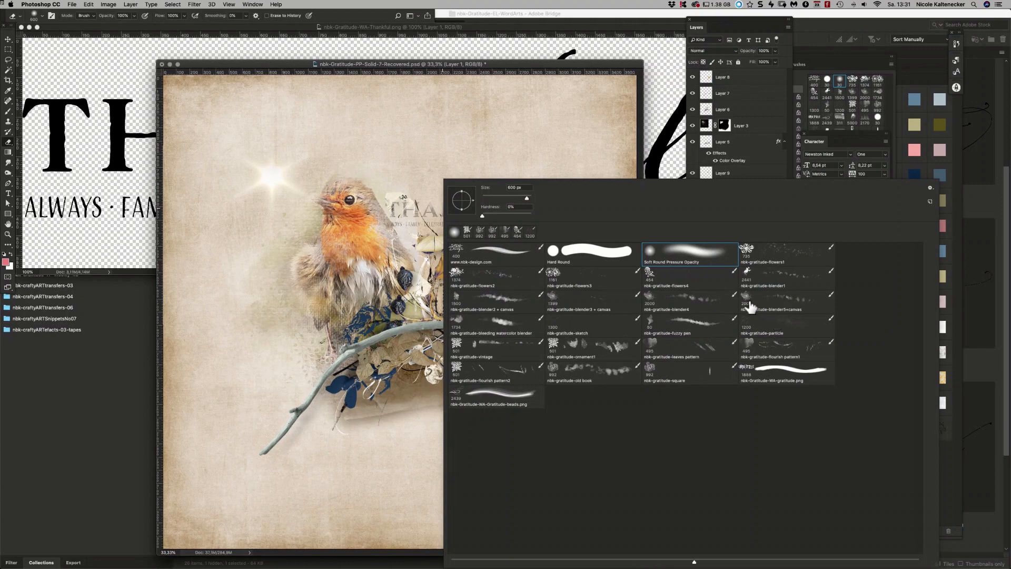
double_click(652, 299)
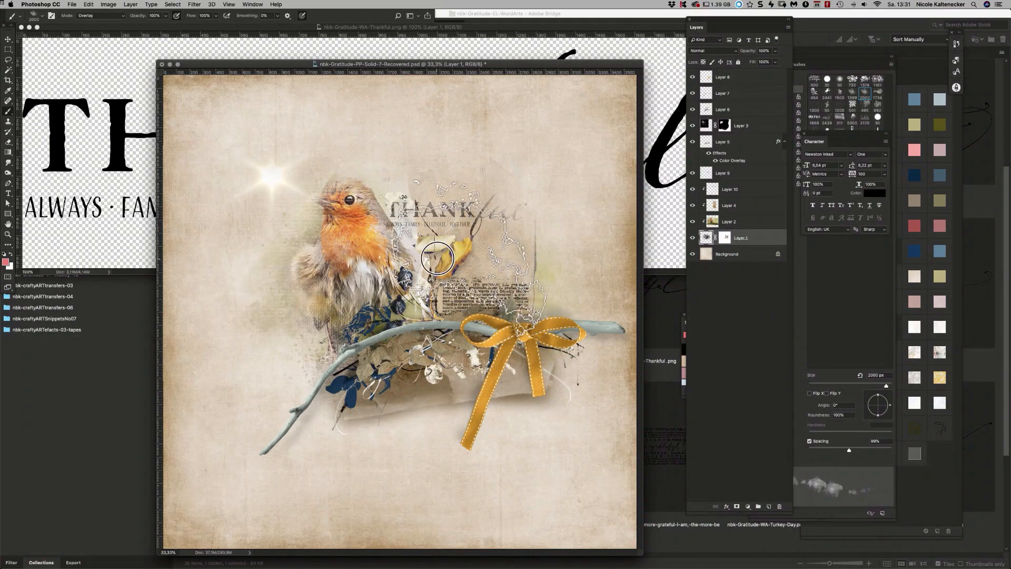
Step: Brush over Layer 1 and its mask around the THANKful word art with the nbk-gratitude-blender2 + canvas brush
right_click(427, 179)
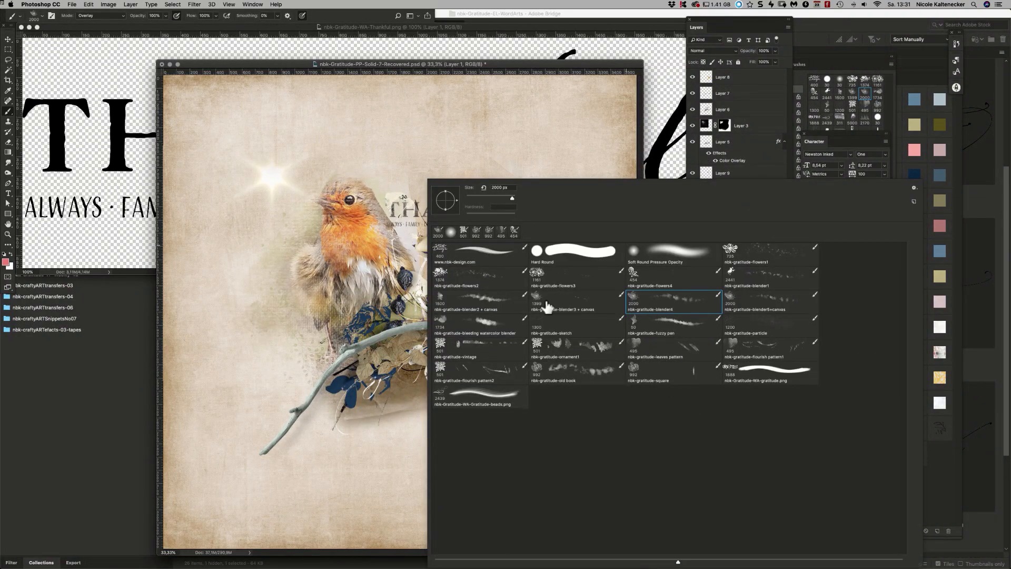
double_click(483, 297)
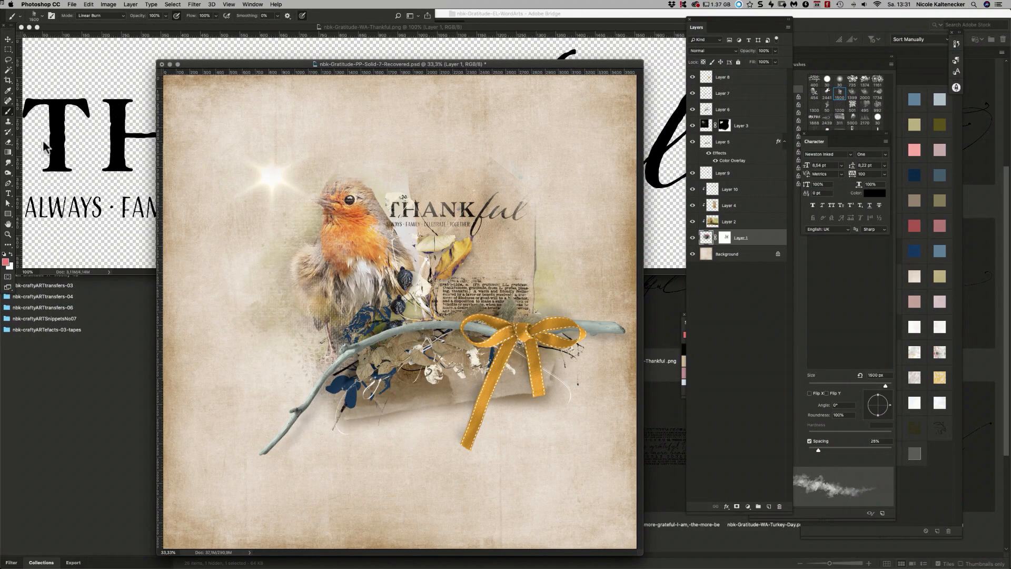
left_click(727, 239)
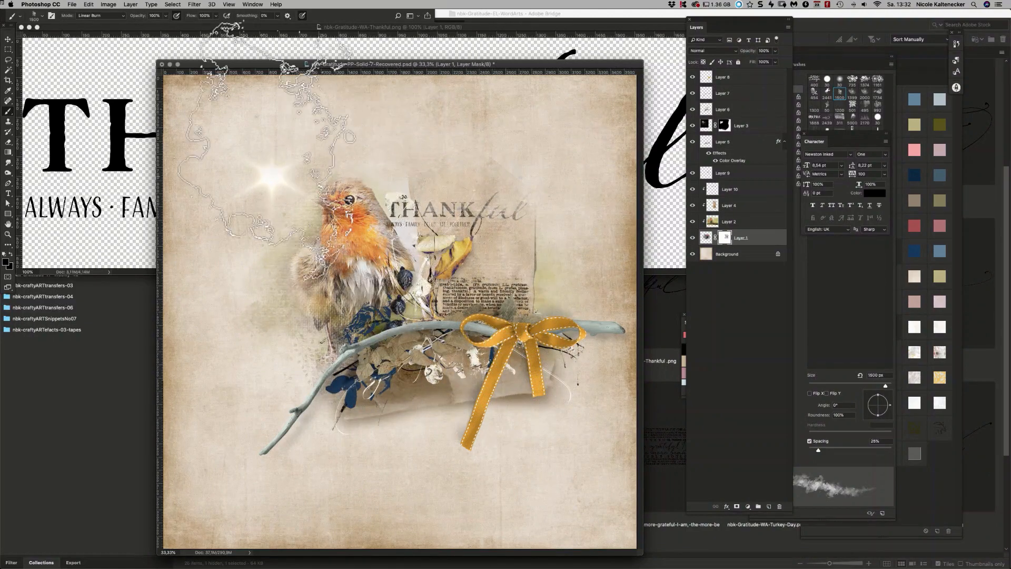
left_click(8, 39)
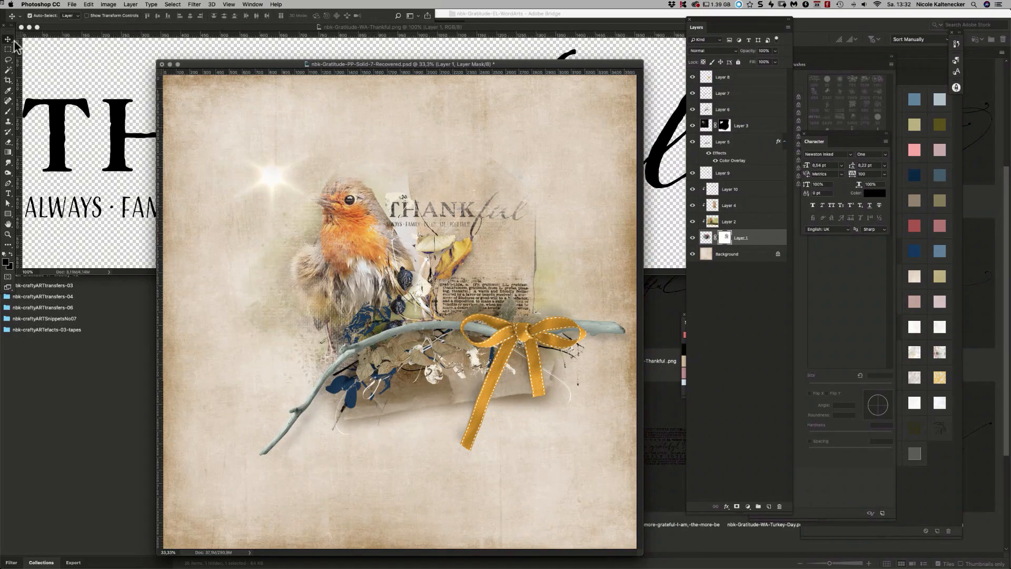
Step: Scale the leaf and paper cluster on Layer 6 down proportionally and shift it closer to the robin
left_click(399, 199)
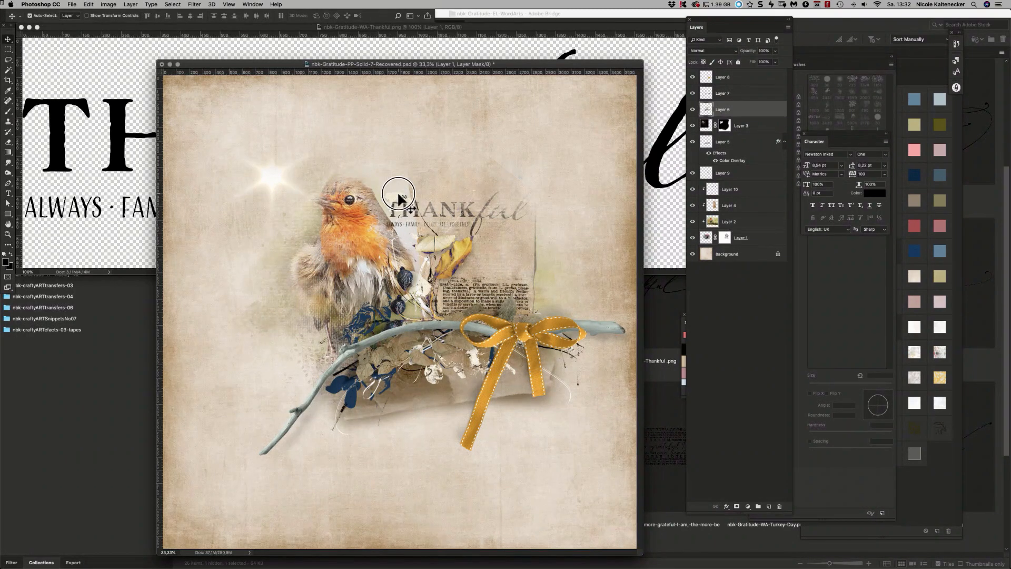
mouse_move(398, 195)
left_mouse_down()
mouse_move(401, 209)
mouse_move(401, 195)
left_mouse_up()
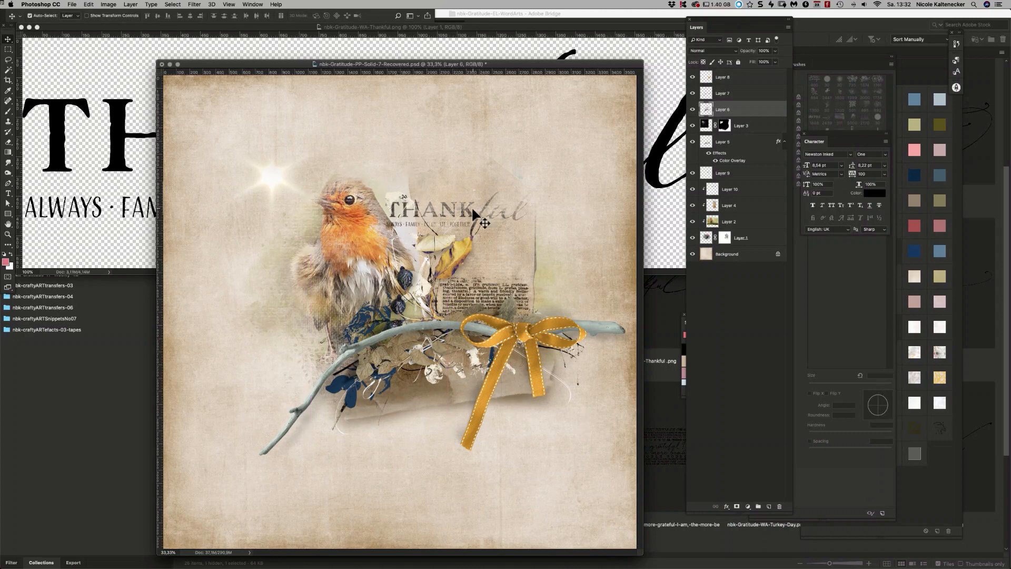
key("super+t")
left_click_drag(312, 189, 340, 216)
left_click_drag(425, 296, 400, 282)
key("Return")
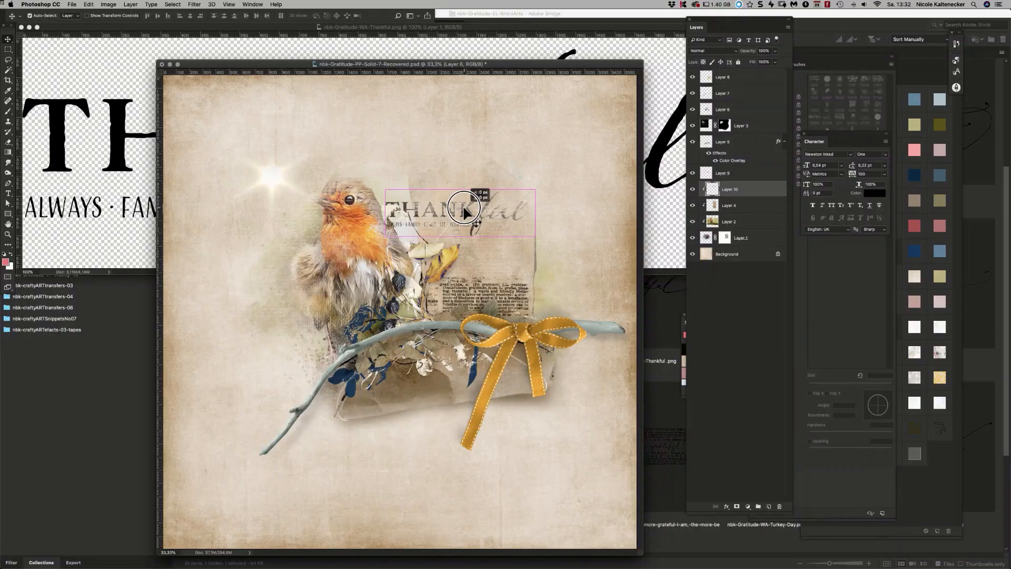
Step: Shift the THANKful word art slightly downward toward the leaves and close its source file
mouse_move(464, 213)
left_mouse_down()
mouse_move(466, 205)
mouse_move(465, 224)
left_mouse_up()
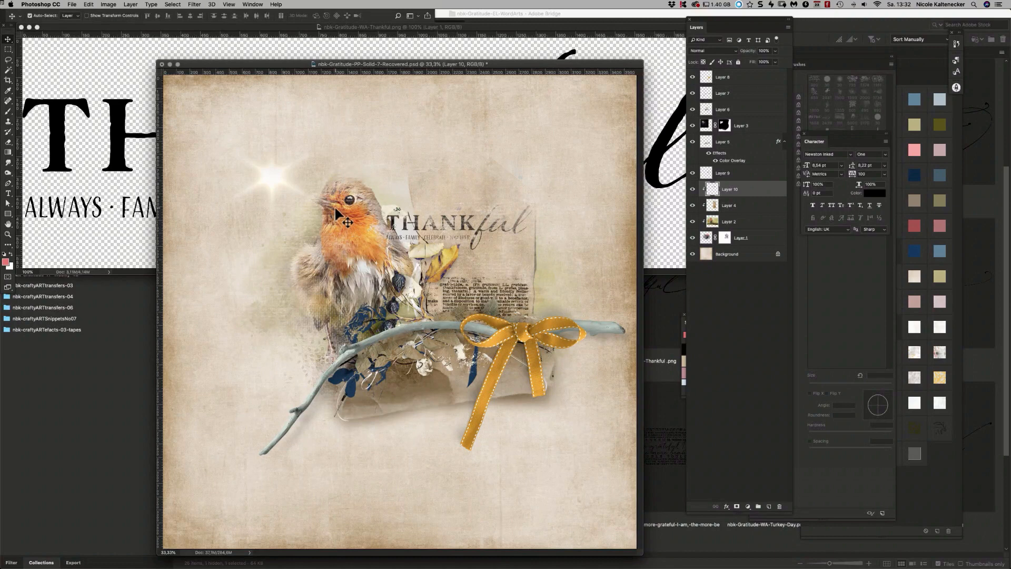
left_click(85, 95)
key("super+w")
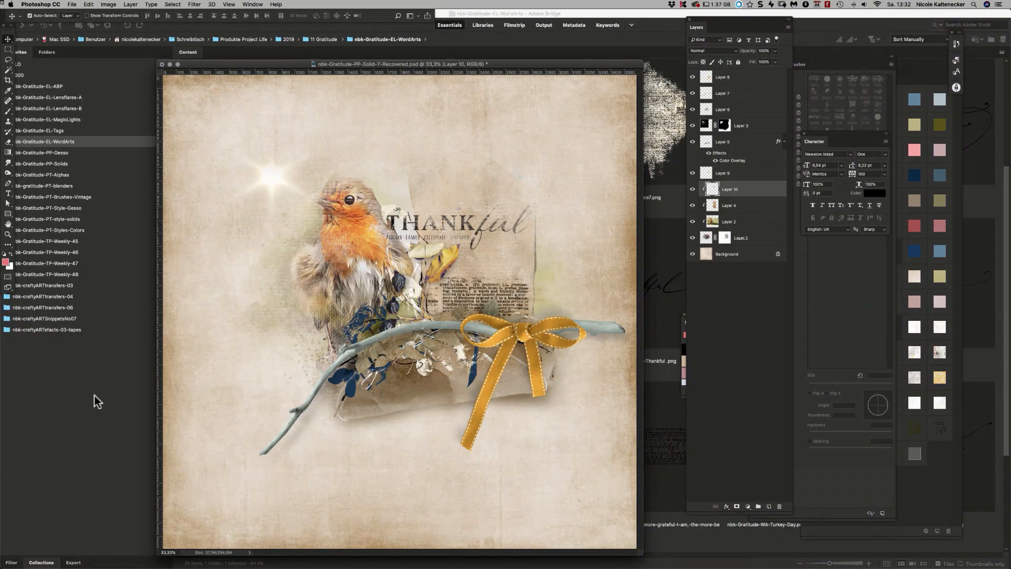
Step: Open nbk-Gratitude-EL-MagicLights10.png from the nbk-Gratitude-EL-MagicLights folder in Bridge and copy its full contents into the collage, closing the source file
left_click(63, 366)
left_click(76, 119)
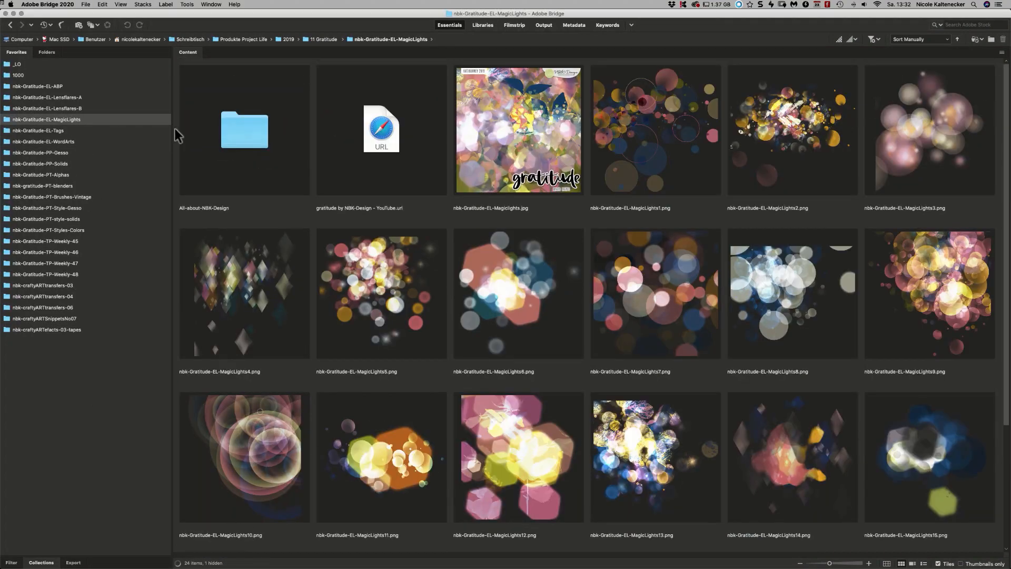
left_click(258, 449)
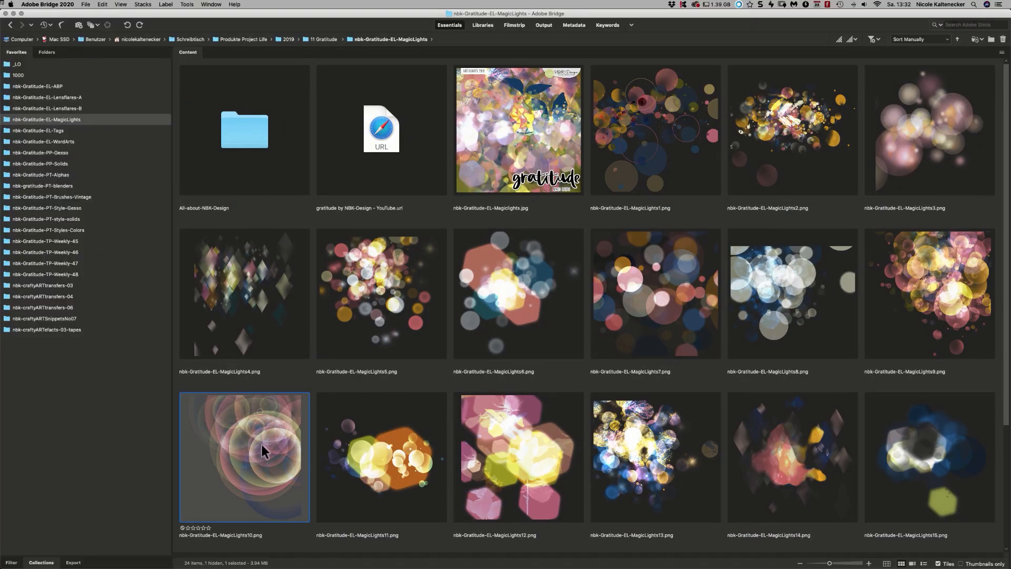
double_click(253, 458)
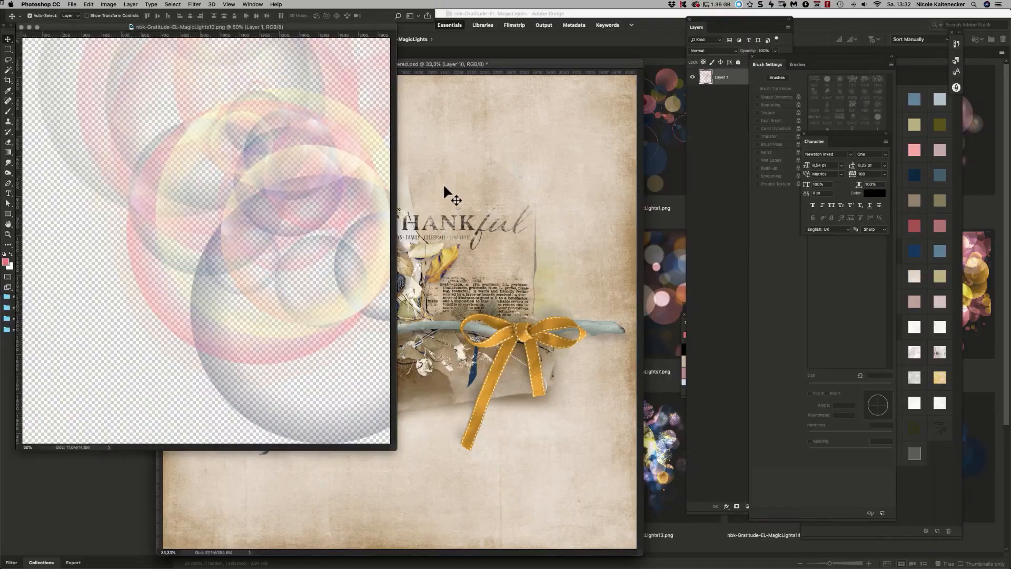
key("super+a")
key("super+c")
key("super+w")
key("super+v")
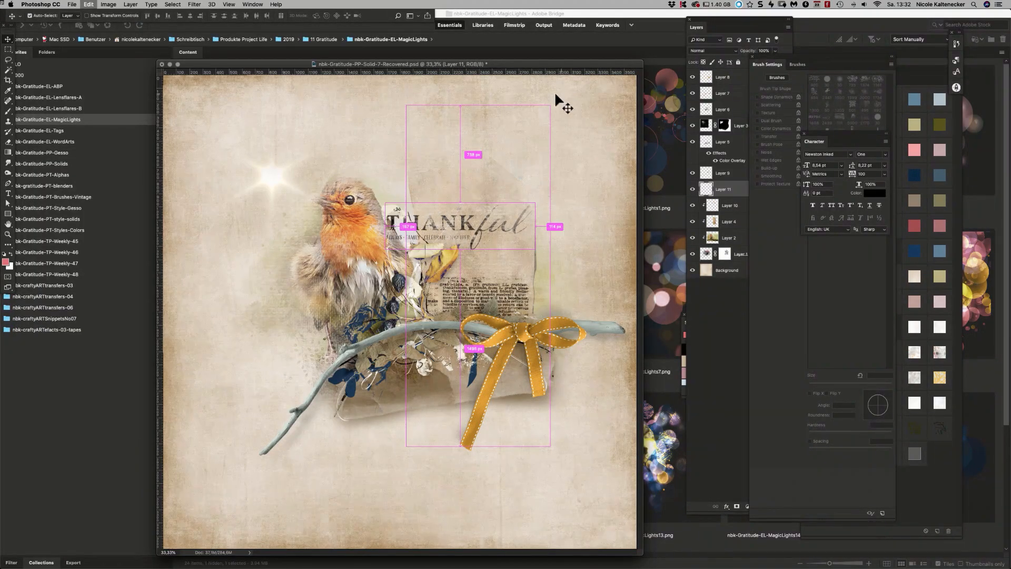
Step: Enlarge the magic lights circles and position them across the upper-right part of the collage, running off the canvas edge
mouse_move(557, 64)
left_mouse_down()
mouse_move(447, 542)
mouse_move(562, 63)
left_mouse_up()
key("super+t")
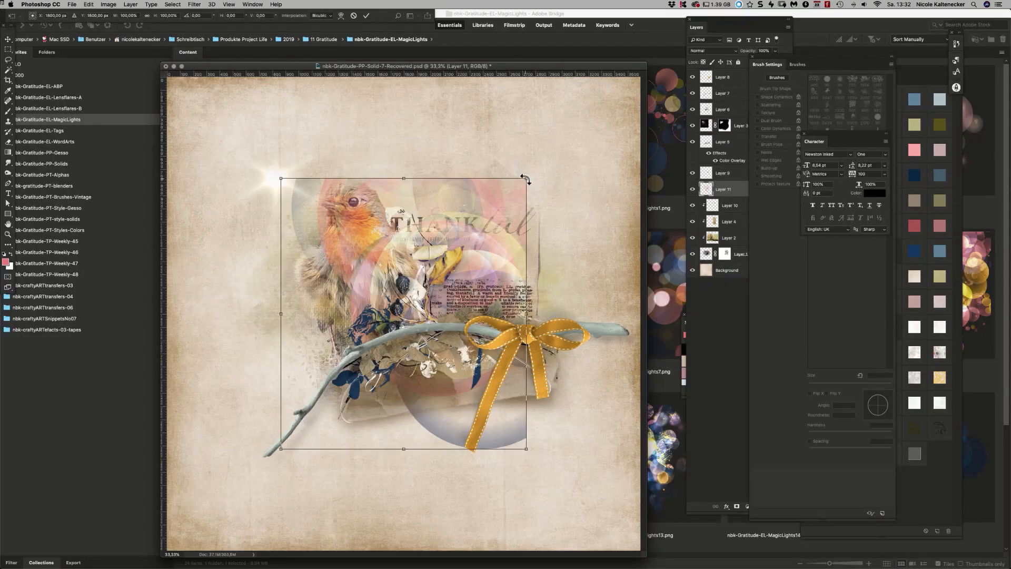
left_click_drag(525, 175, 648, 63)
mouse_move(583, 176)
left_mouse_down()
mouse_move(591, 167)
mouse_move(583, 168)
left_mouse_up()
key("Return")
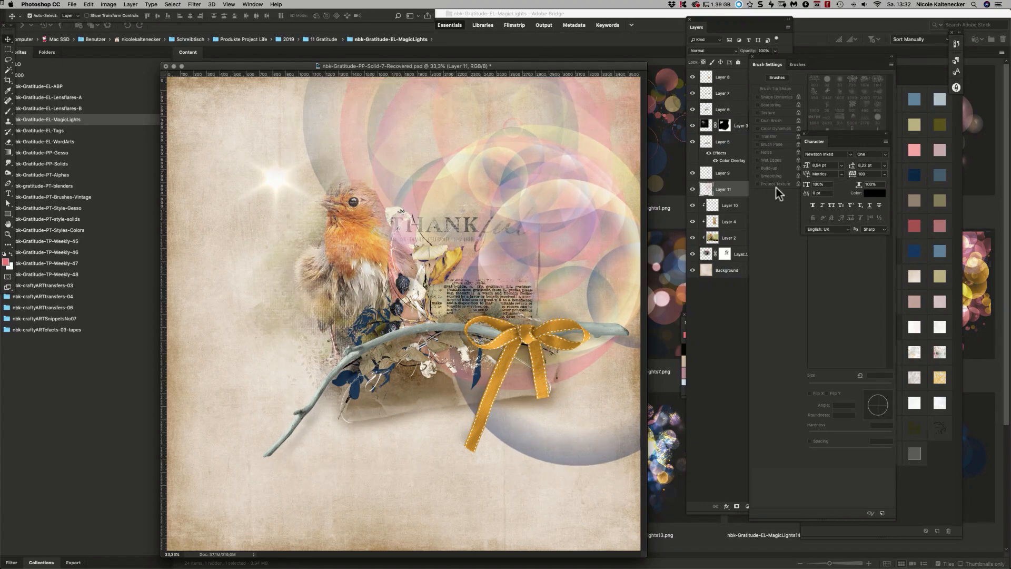
Step: Move the magic lights layer, Layer 11, down the stack to sit directly above the Background
left_click(746, 189)
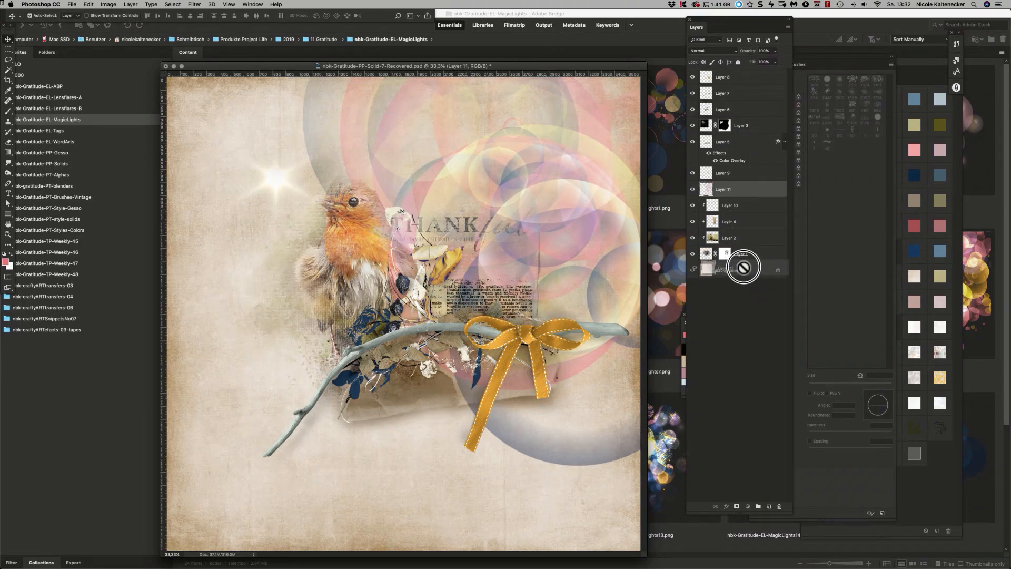
left_click_drag(755, 190, 759, 262)
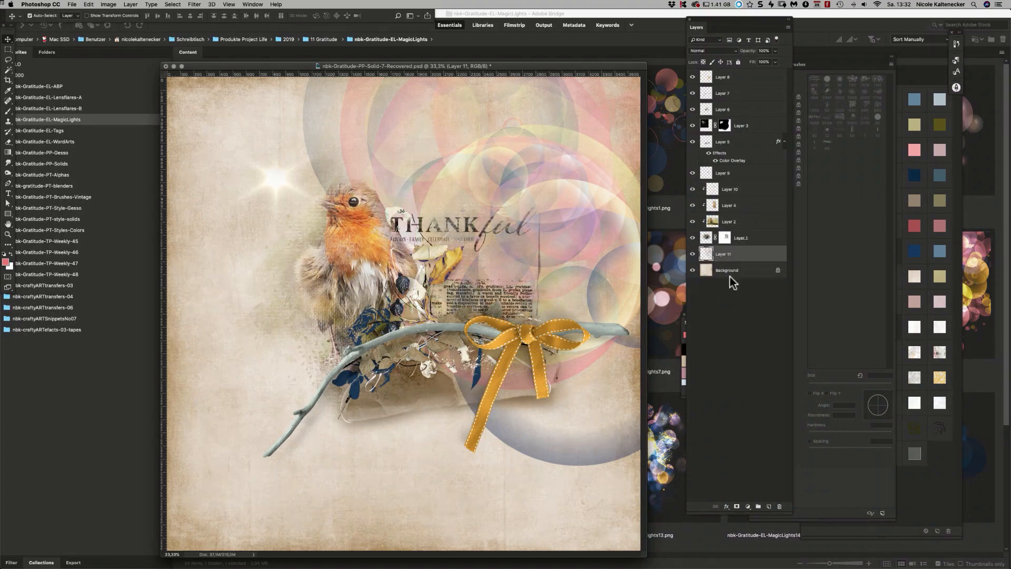
Step: Try the Darken, Multiply, Color Burn, Linear Burn and Lighten blend modes on Layer 11
left_click(712, 50)
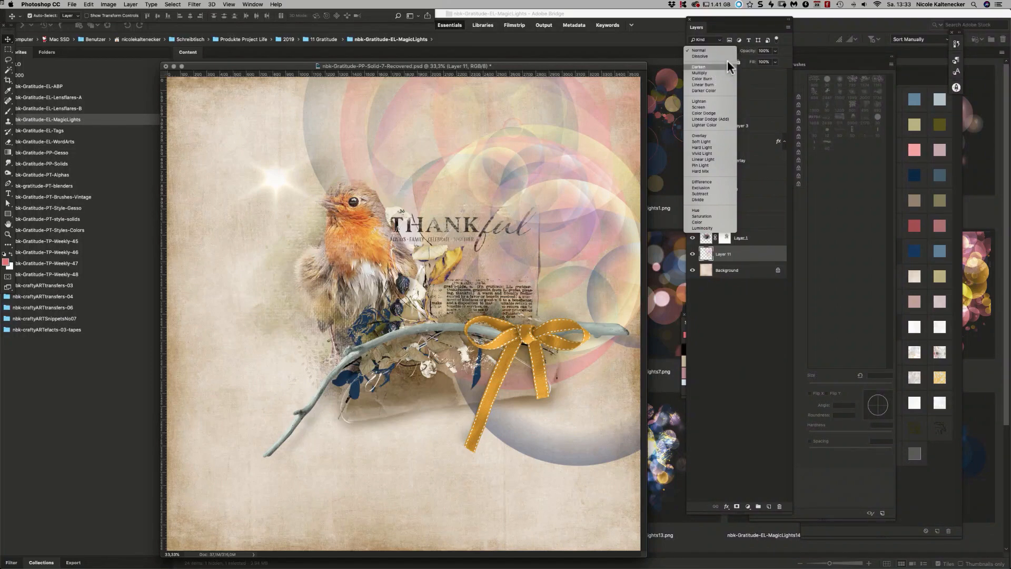
left_click(726, 67)
left_click(713, 51)
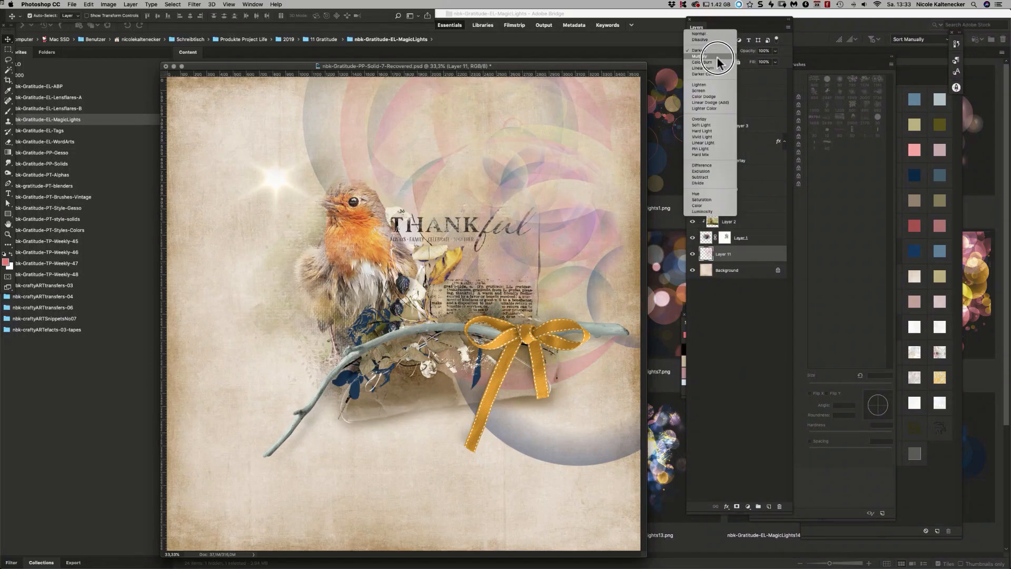
left_click(718, 56)
left_click(716, 49)
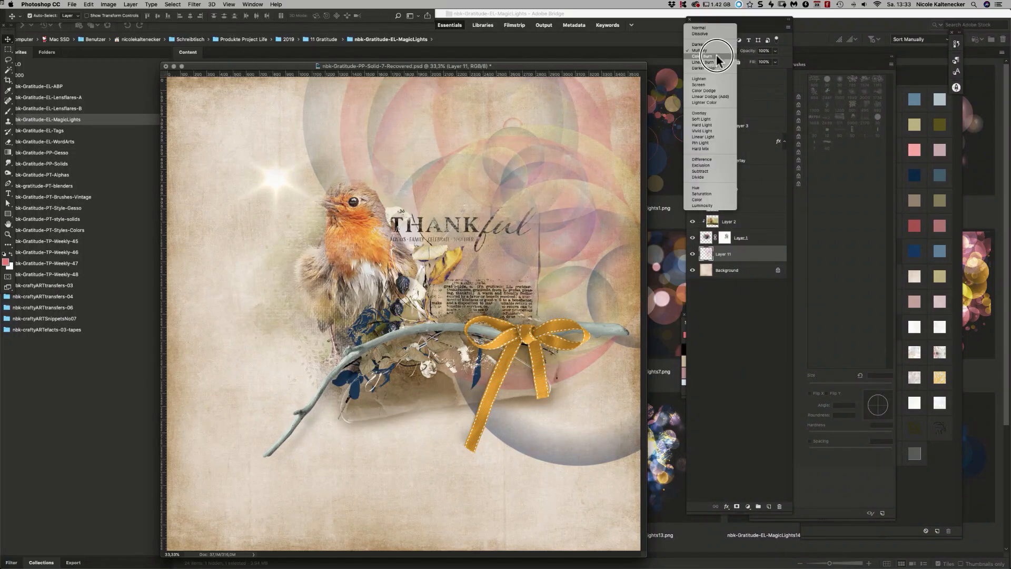
left_click(719, 55)
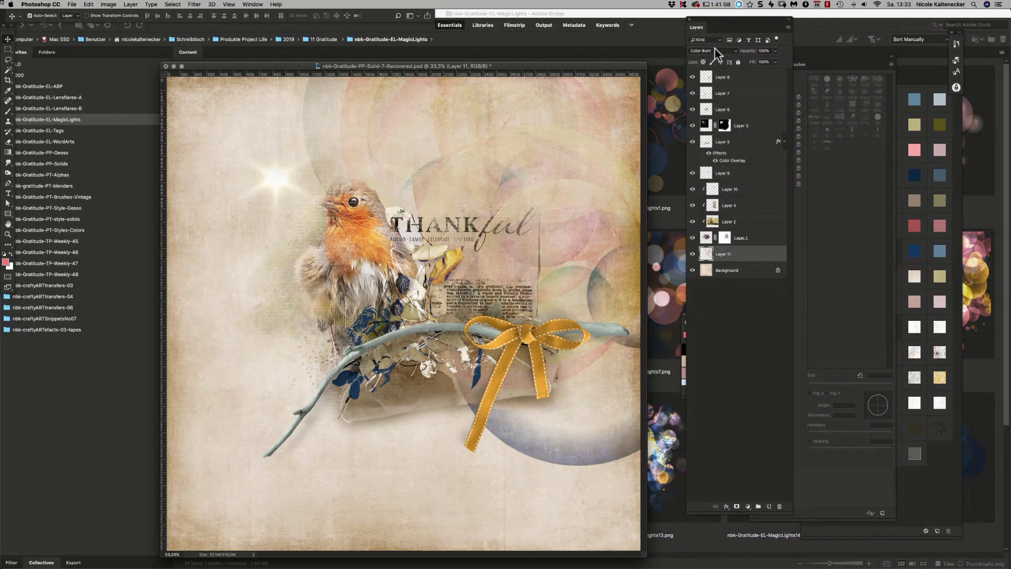
left_click(715, 50)
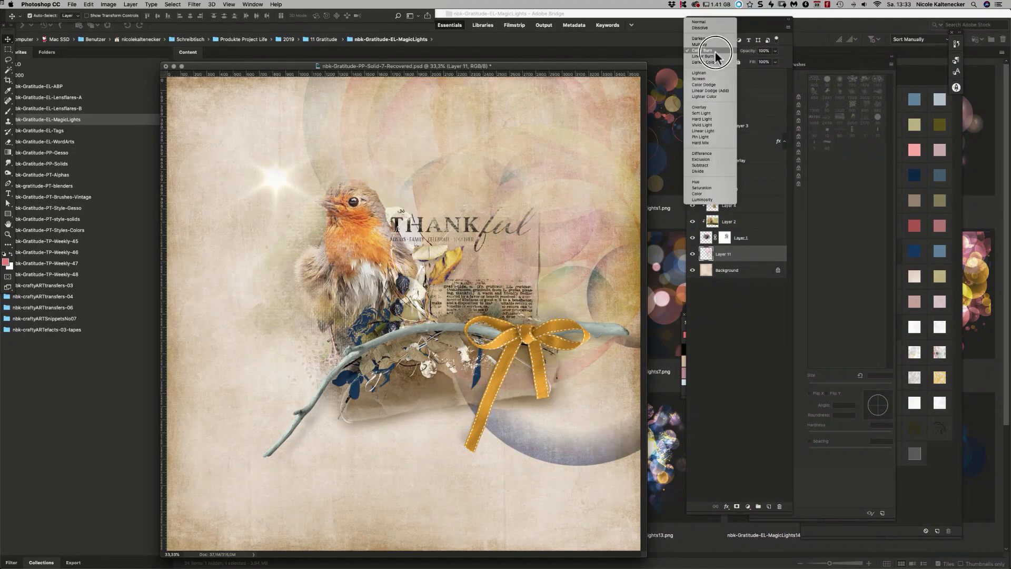
left_click(717, 55)
left_click(717, 54)
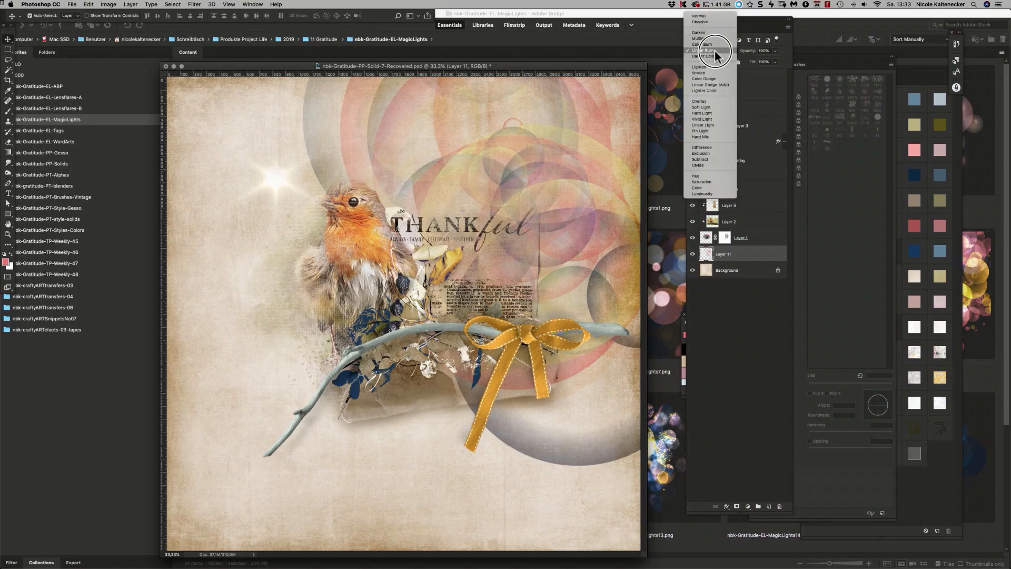
left_click(715, 67)
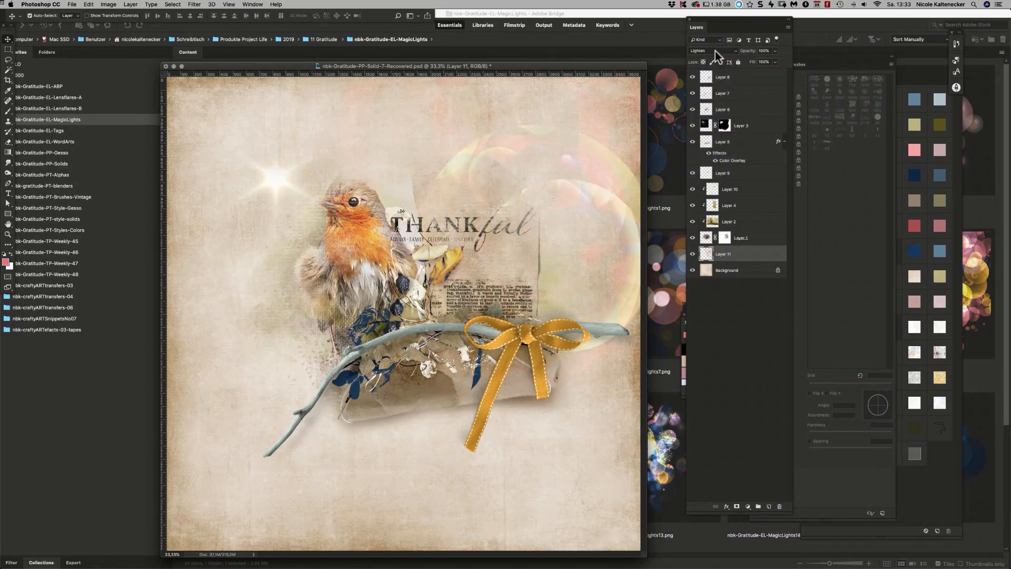
Step: Try the Screen, Overlay, Soft Light, Hard Light, Vivid Light, Linear Light, Pin Light and Hard Mix blend modes on the magic lights layer
left_click(715, 51)
left_click(717, 57)
left_click(715, 50)
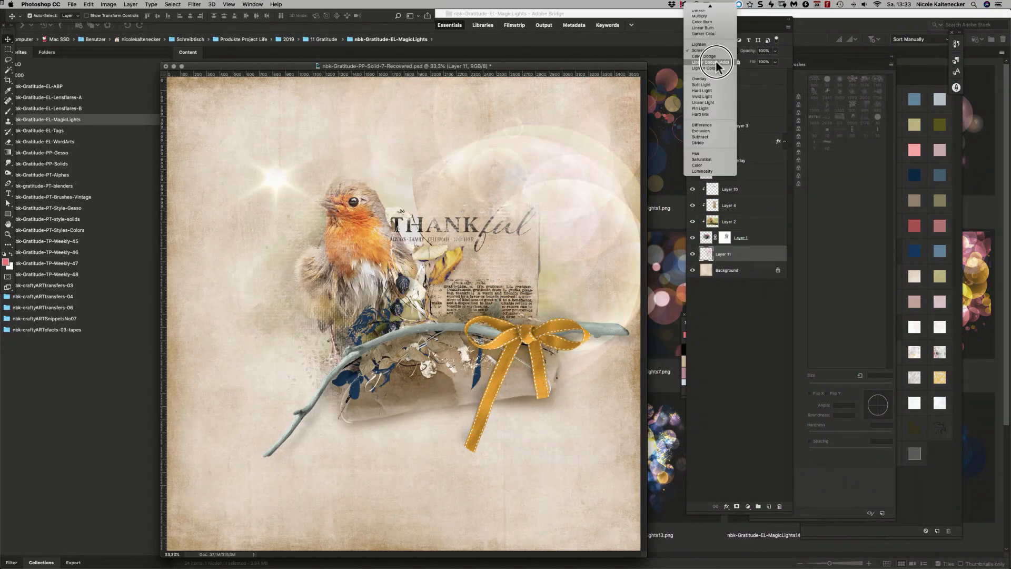
left_click(718, 79)
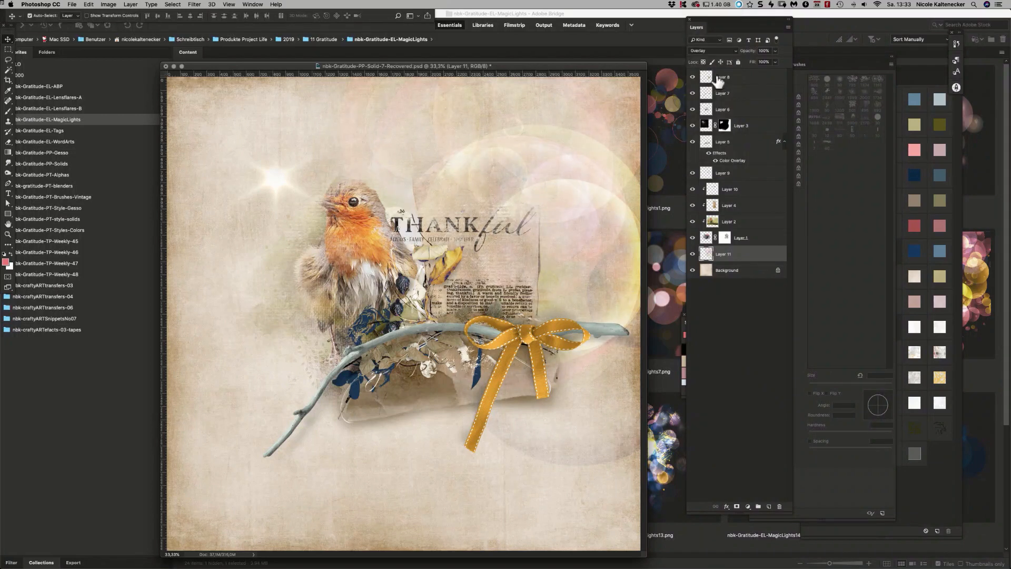
left_click(723, 49)
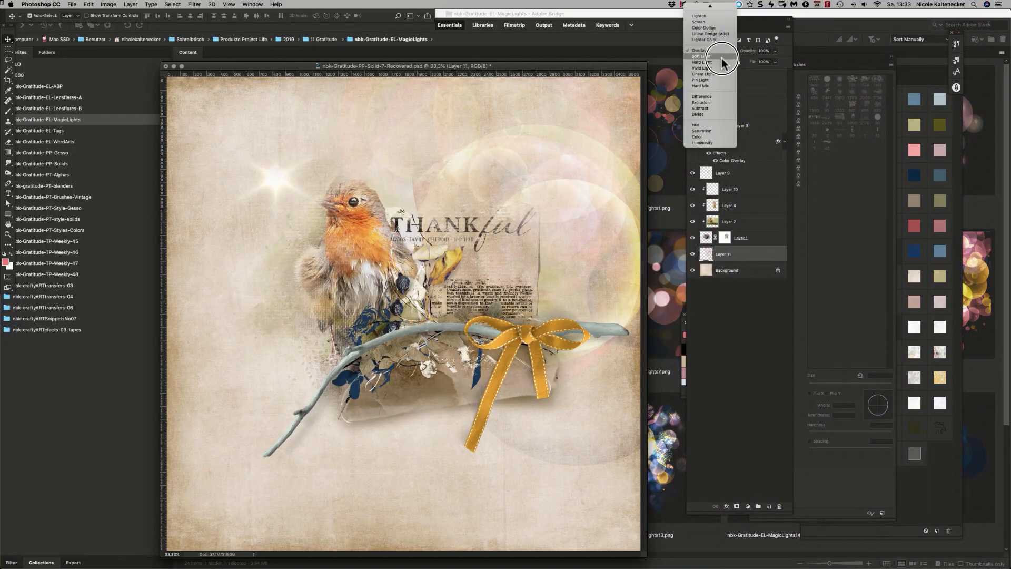
left_click(723, 59)
left_click(722, 51)
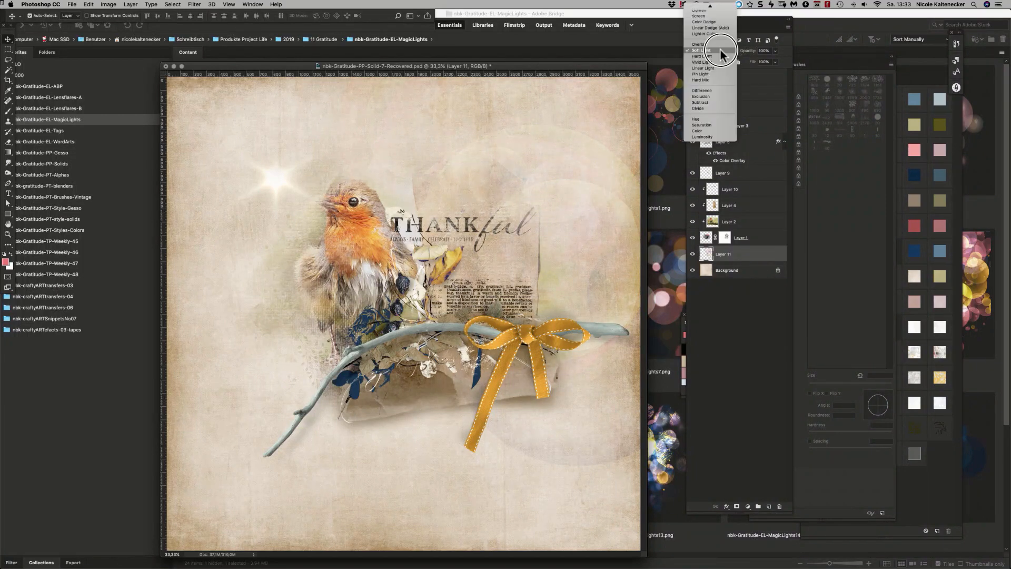
left_click(719, 53)
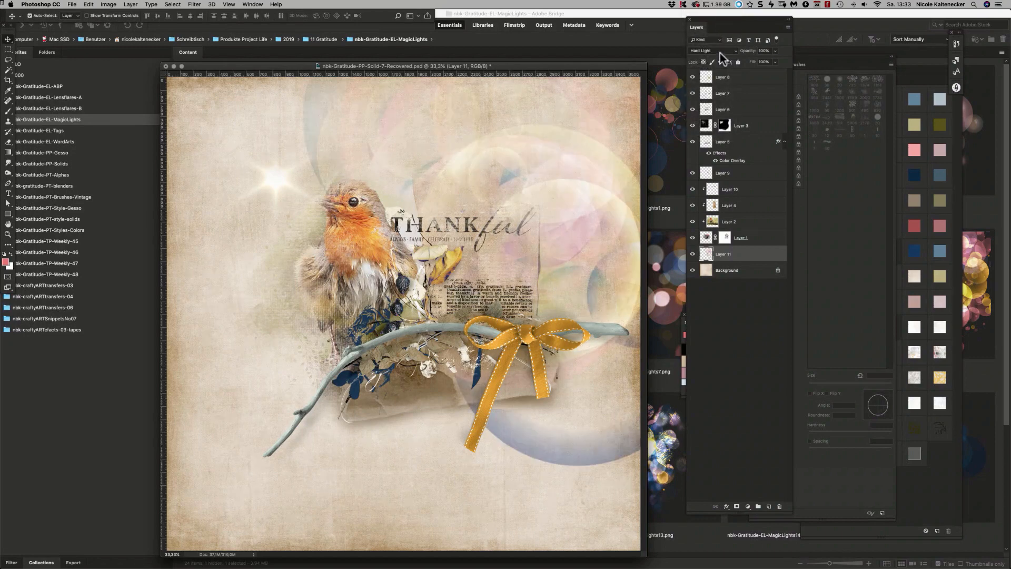
left_click(716, 50)
left_click(715, 54)
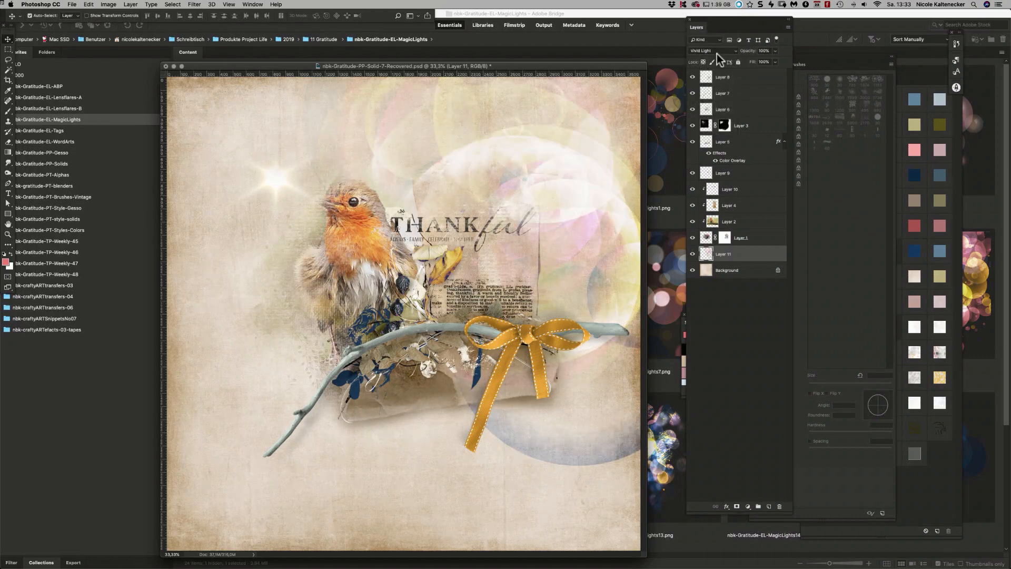
left_click(716, 48)
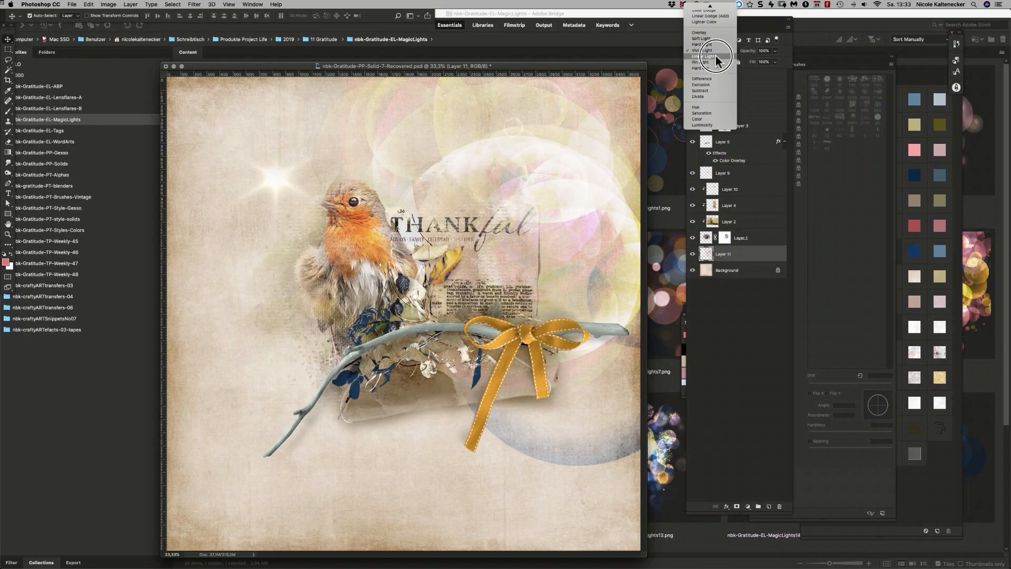
left_click(715, 54)
left_click(714, 47)
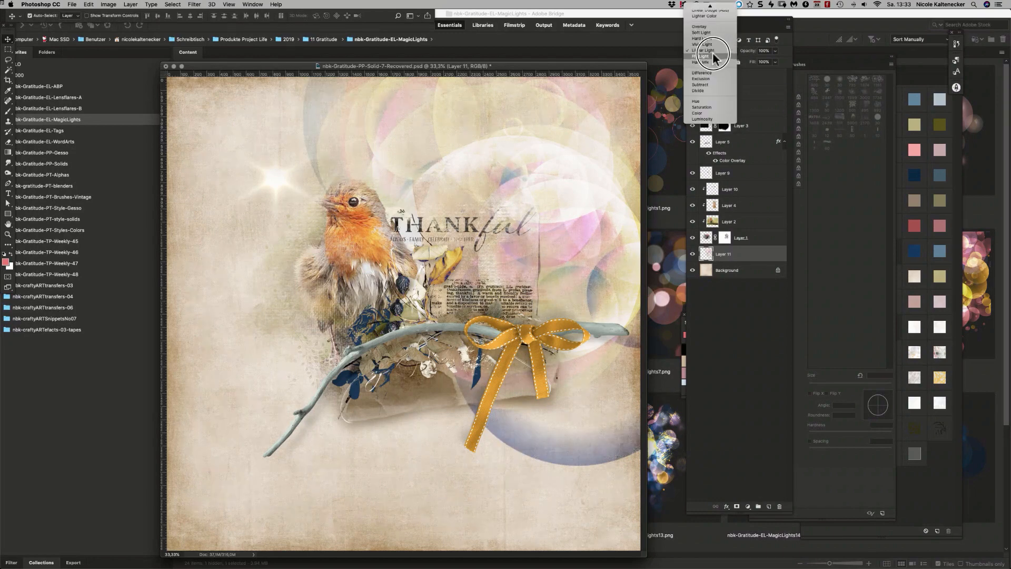
left_click(716, 55)
left_click(716, 48)
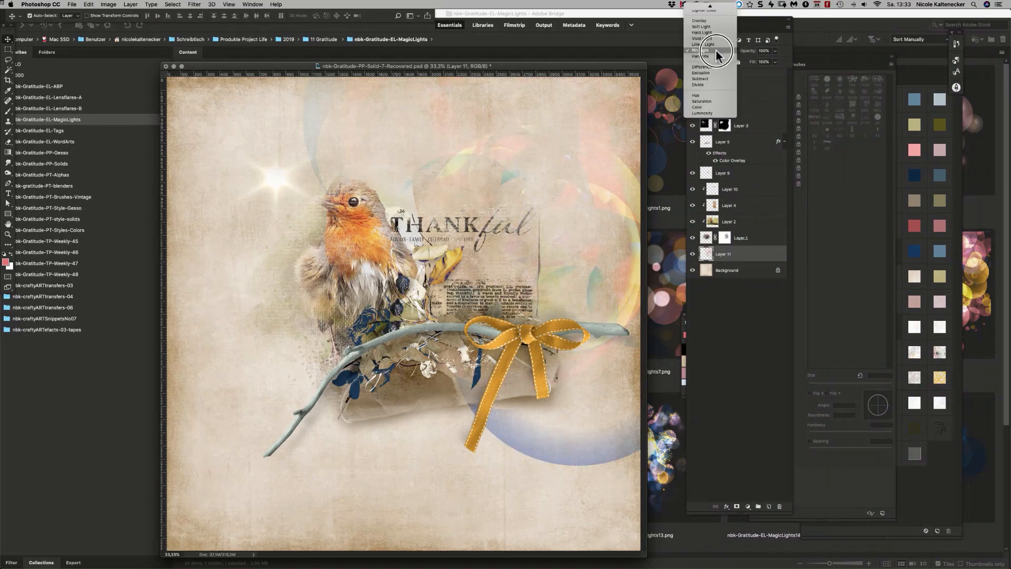
left_click(716, 55)
Step: Set the blend mode of the magic lights layer to Color Burn
left_click(715, 50)
scroll(716, 49, "up", 5)
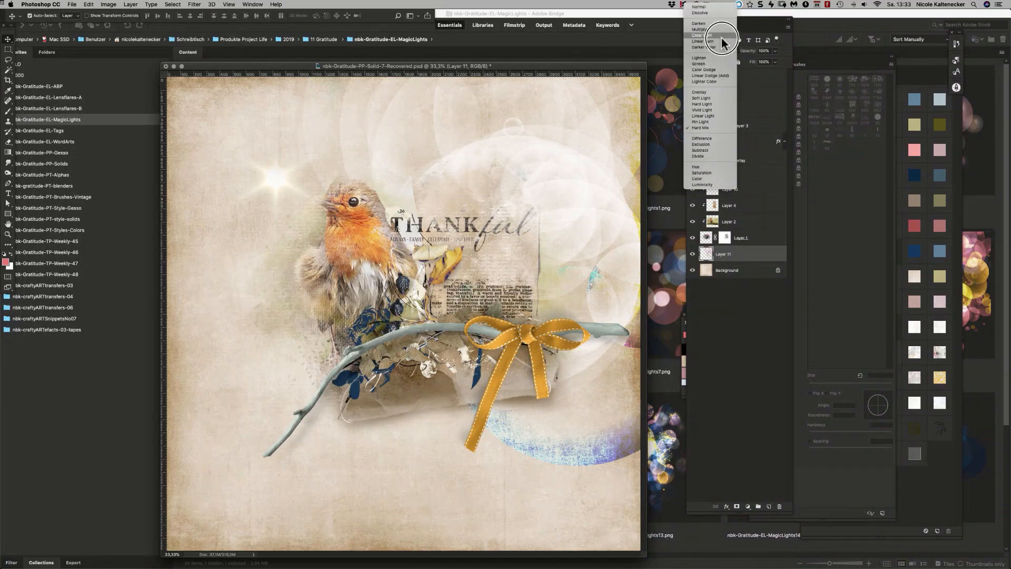
left_click(718, 35)
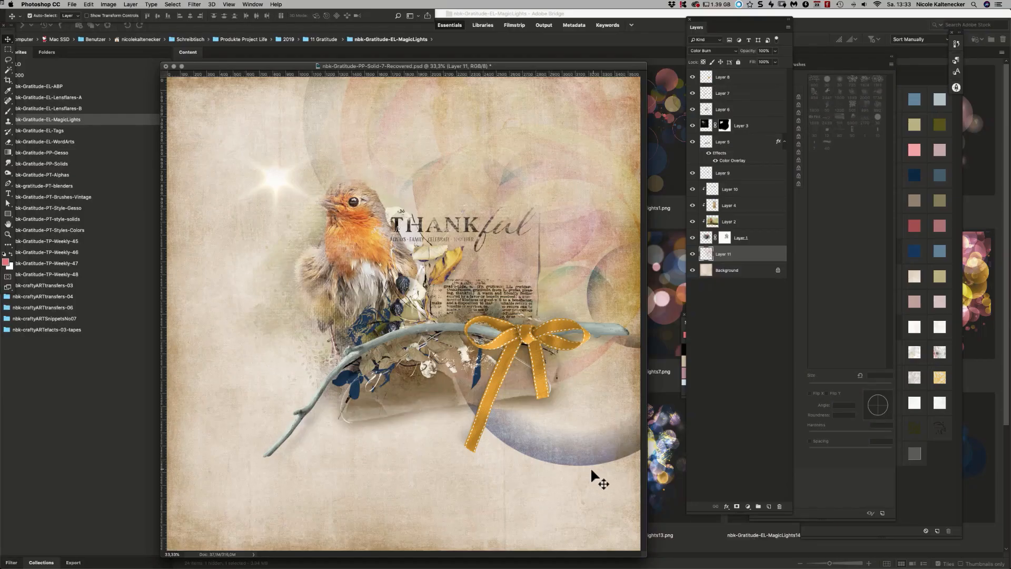
Step: Add a layer mask to Layer 11 and paint out the circles below the stick and around the robin with the Soft Round Pressure Opacity brush
left_click(736, 506)
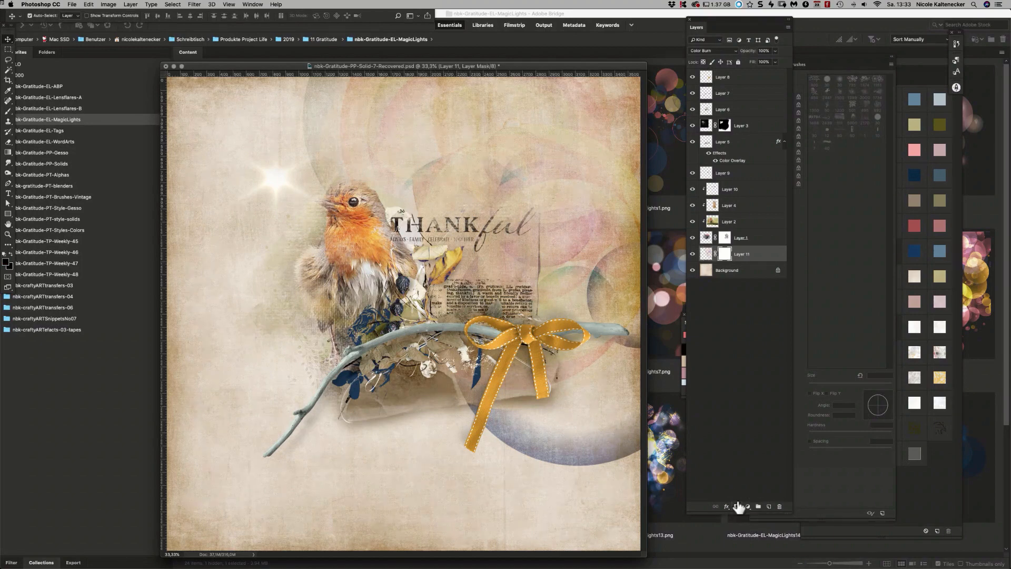
left_click(8, 111)
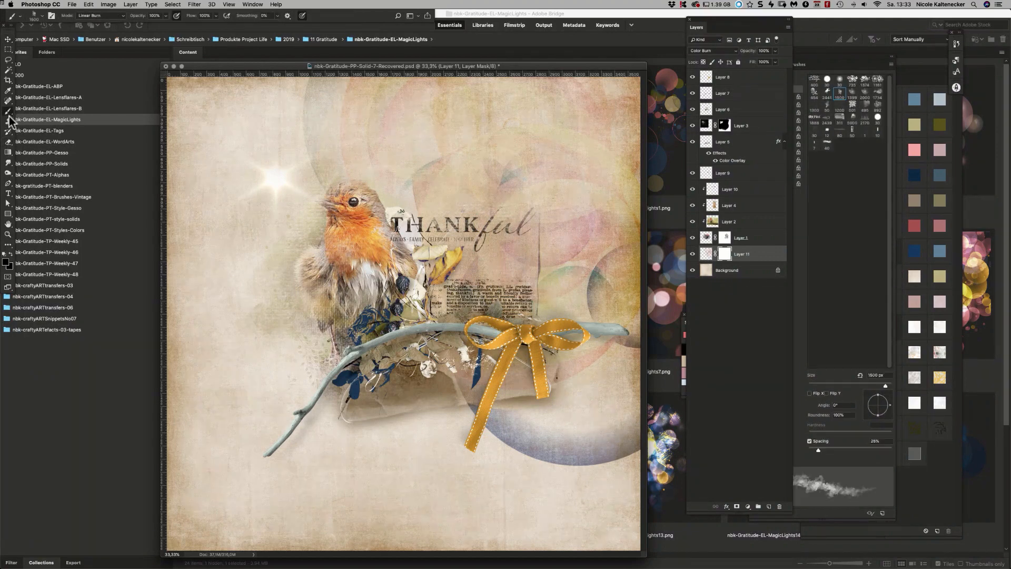
right_click(552, 251)
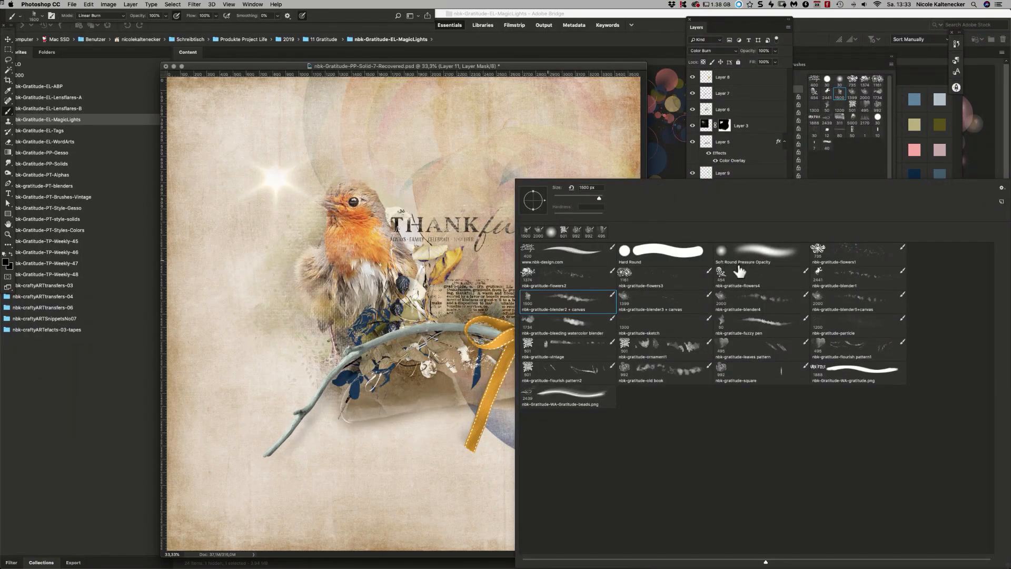
left_click(767, 260)
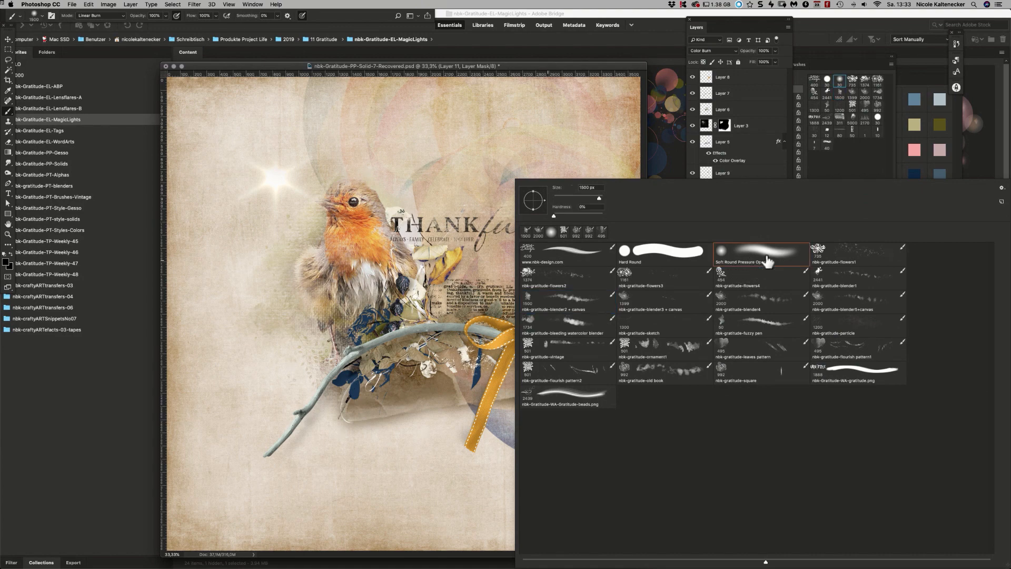
double_click(764, 258)
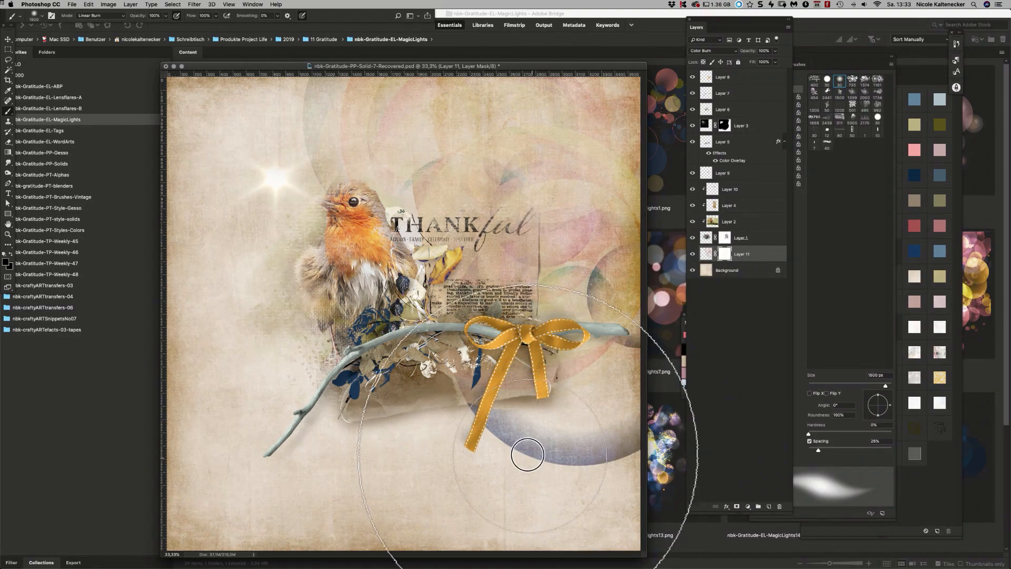
left_click_drag(526, 460, 545, 468)
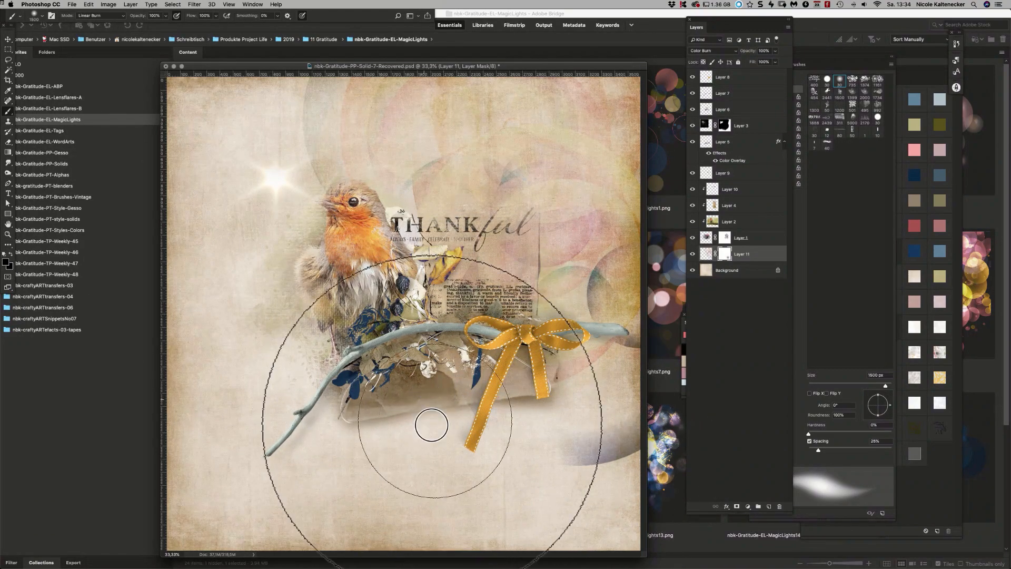
left_click_drag(597, 426, 630, 505)
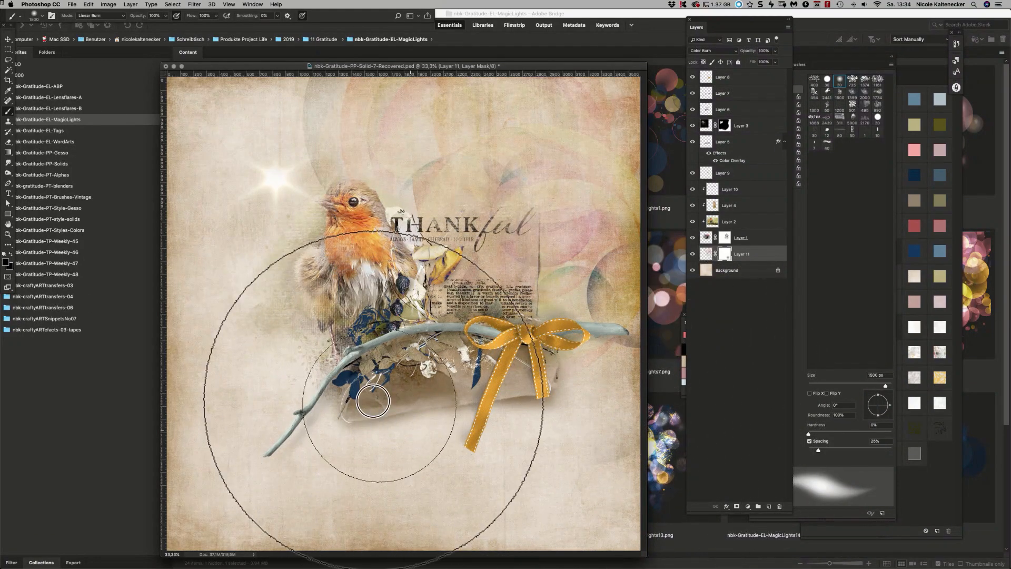
mouse_move(269, 150)
left_mouse_down()
mouse_move(348, 43)
mouse_move(291, 88)
mouse_move(258, 176)
mouse_move(363, 323)
left_mouse_up()
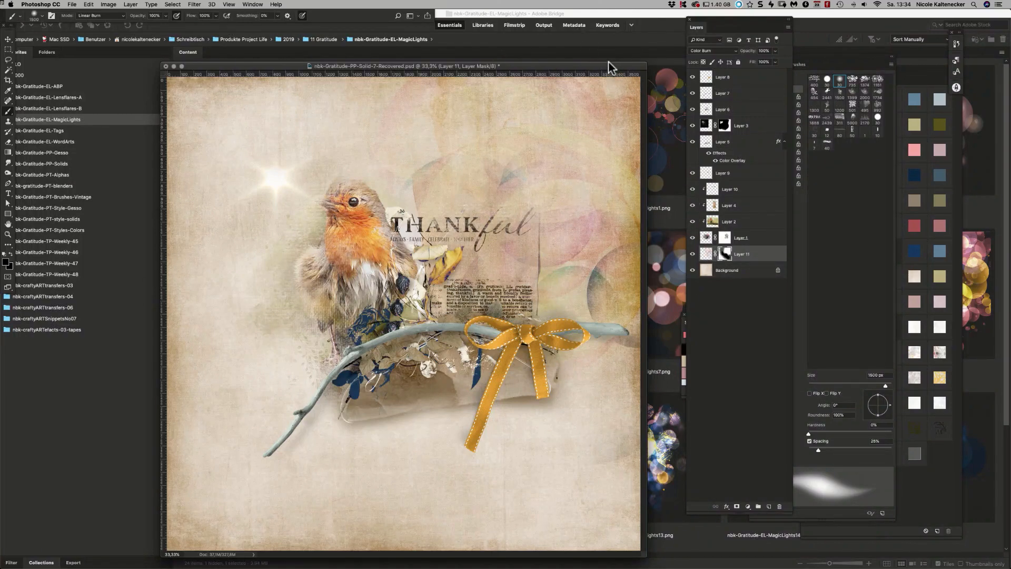
mouse_move(609, 64)
left_mouse_down()
mouse_move(599, 49)
mouse_move(608, 63)
left_mouse_up()
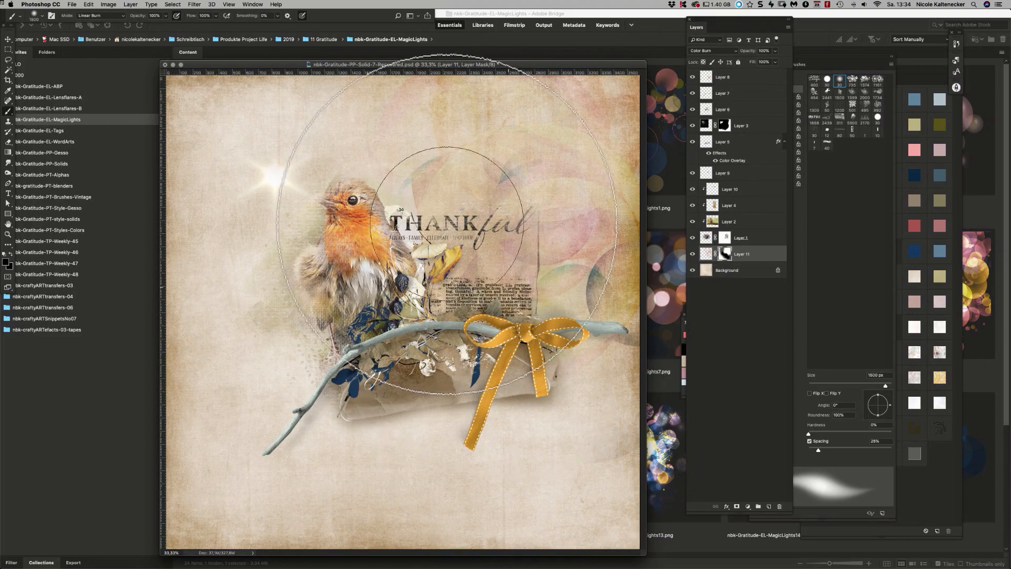
left_click(8, 39)
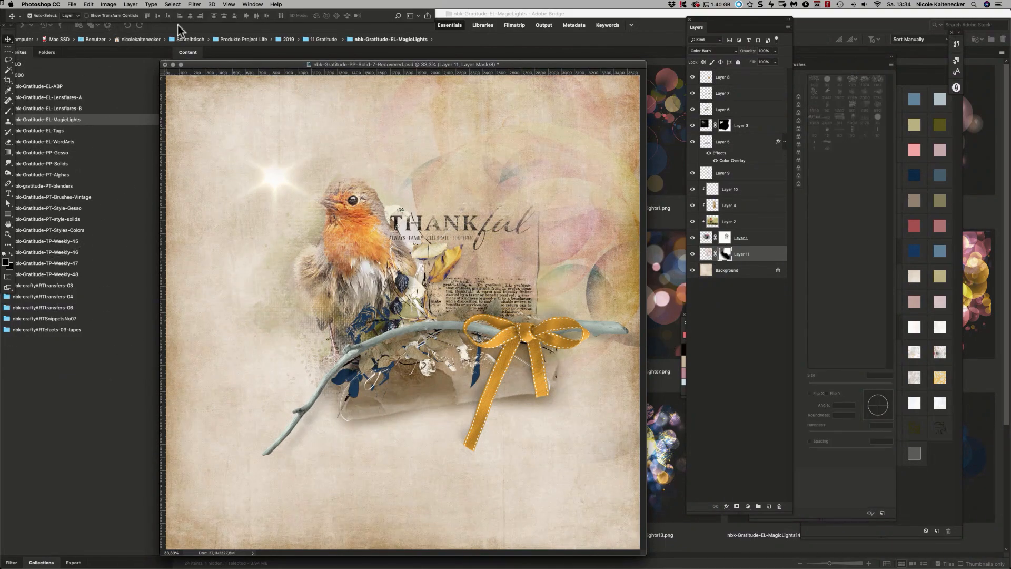
Step: Open the nbk-Gratitude-PP-Solid-7.psd layout from the _LO folder in Bridge alongside the recovered collage
key("super+o")
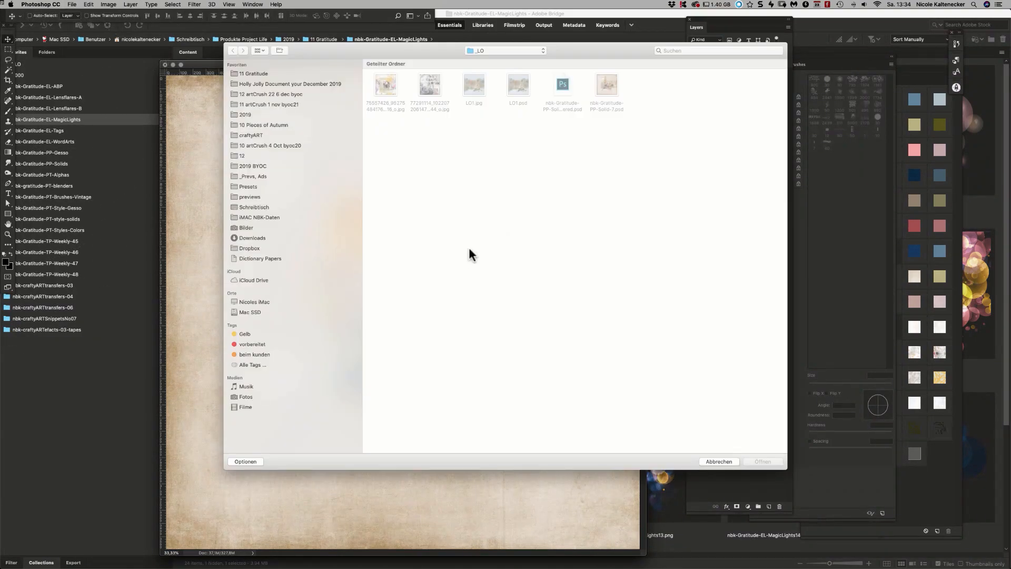
left_click(703, 460)
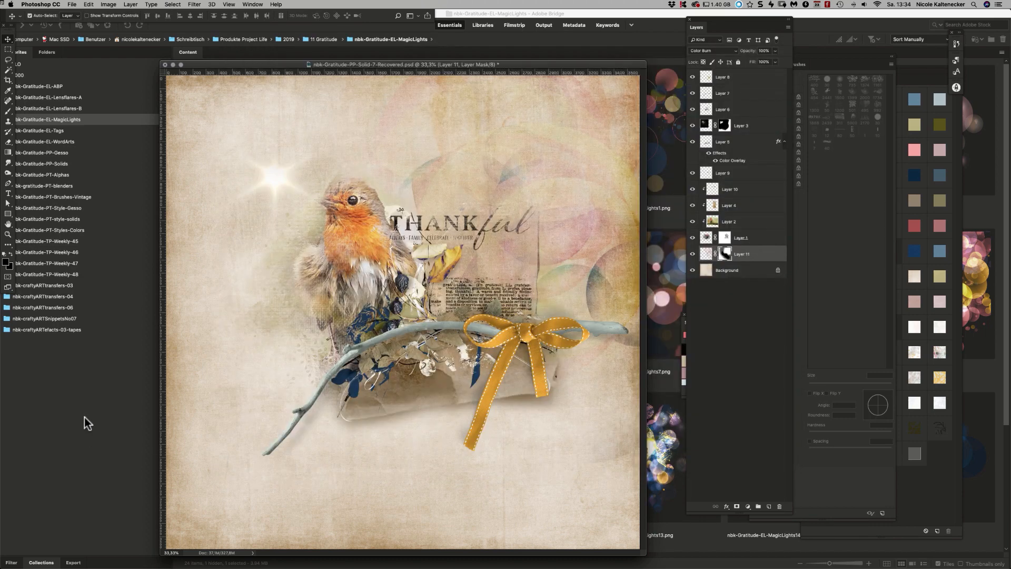
left_click(84, 416)
left_click(48, 65)
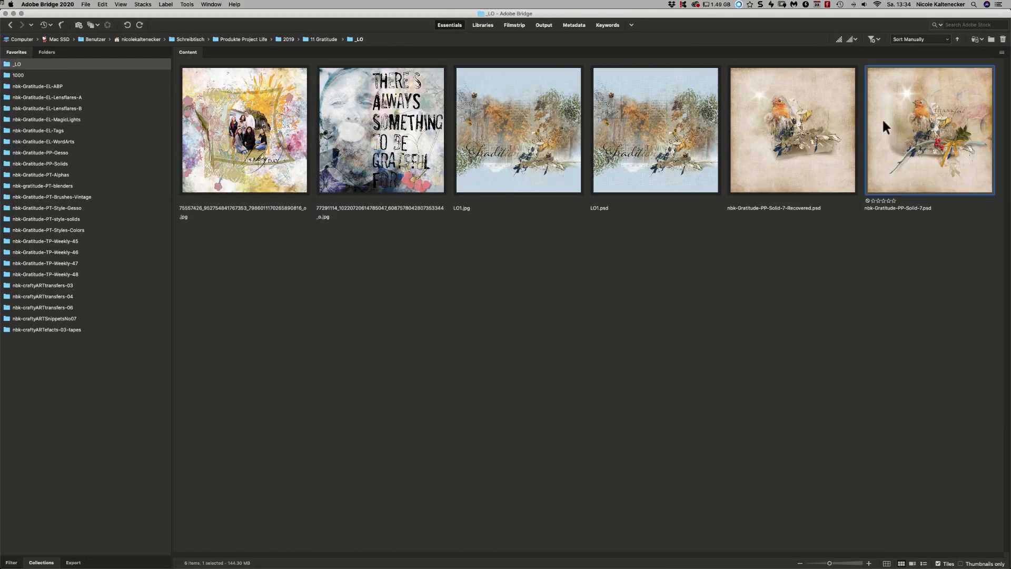
left_click(832, 141)
double_click(826, 138)
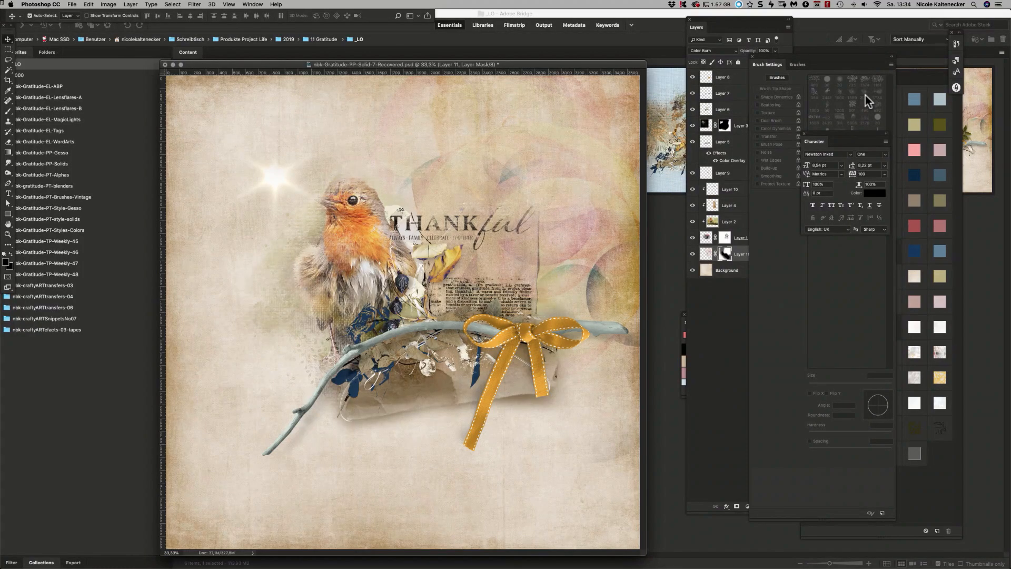
left_click(667, 169)
double_click(911, 117)
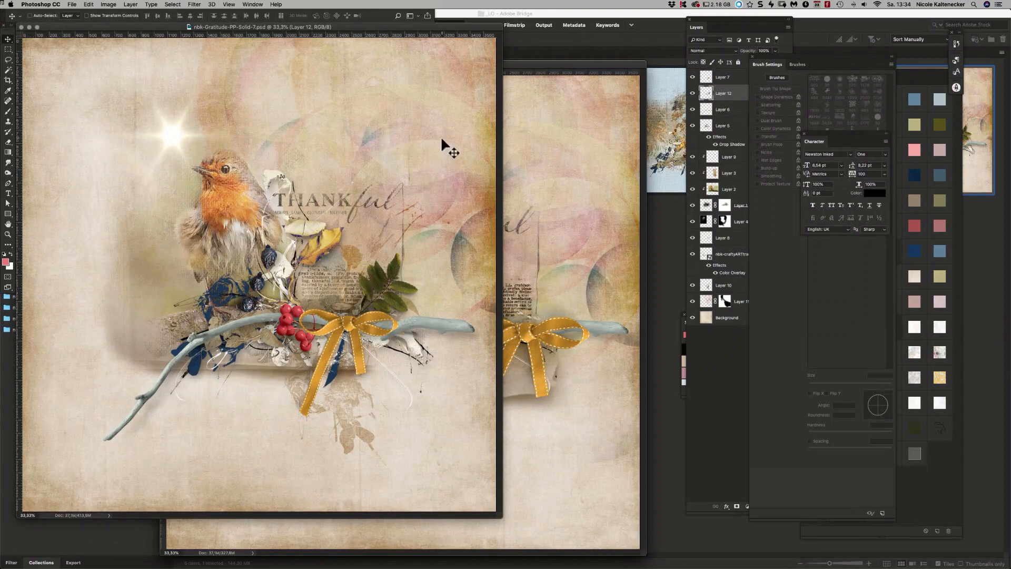
Step: Zoom the nbk-Gratitude-PP-Solid-7.psd reference layout out to 16.67% and place its window beside the recovered collage
key("super+minus")
left_click(234, 29)
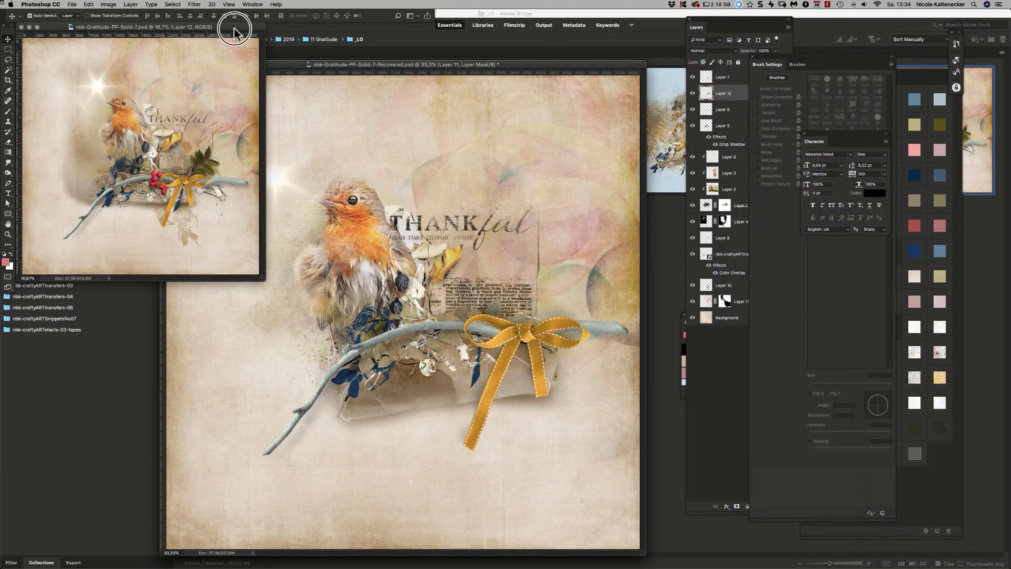
left_click_drag(235, 30, 232, 55)
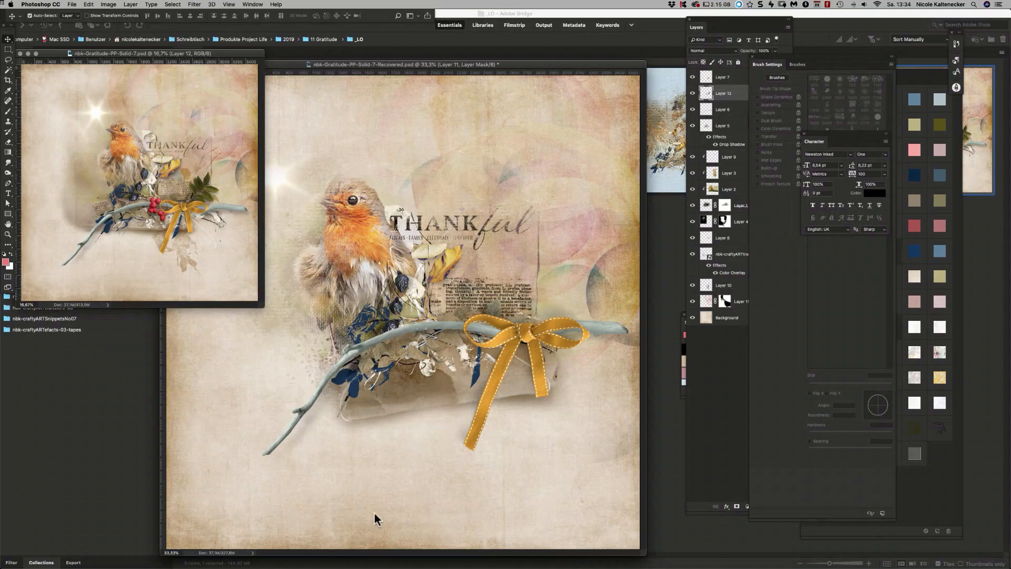
Step: Open nbk-Gratitude-ABP-redberries2-sh.png from the nbk-Gratitude-EL-ABP folder in Bridge
left_click(79, 437)
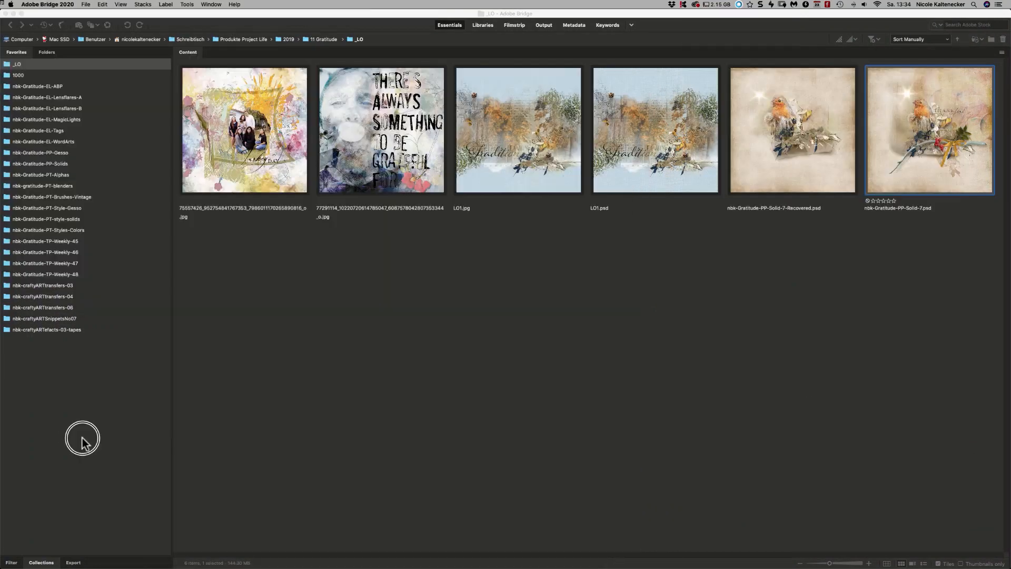
left_click(74, 87)
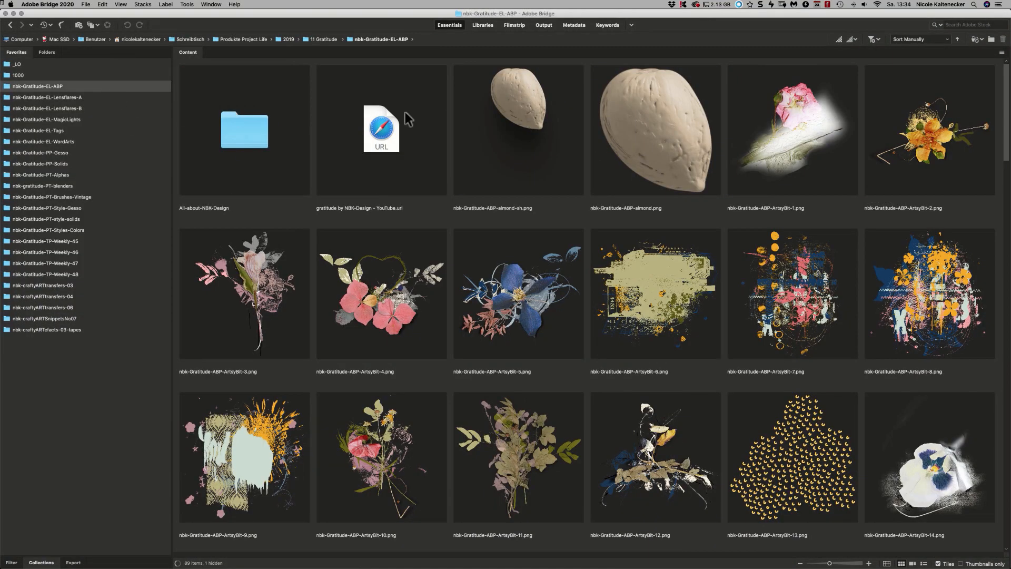
mouse_move(1004, 98)
left_mouse_down()
mouse_move(1000, 190)
mouse_move(926, 251)
left_mouse_up()
scroll(895, 305, "down", 10)
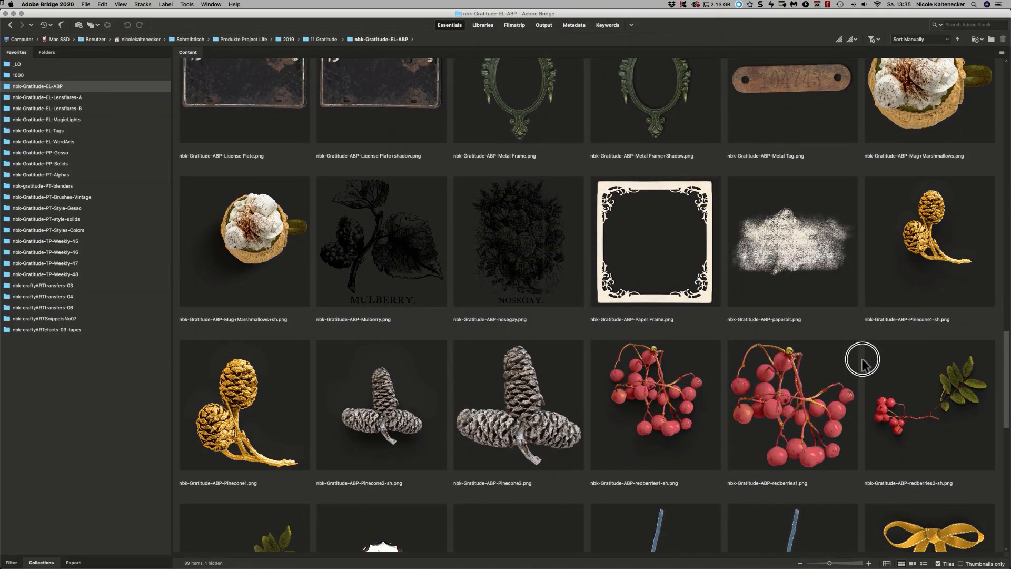
scroll(861, 361, "down", 3)
double_click(659, 243)
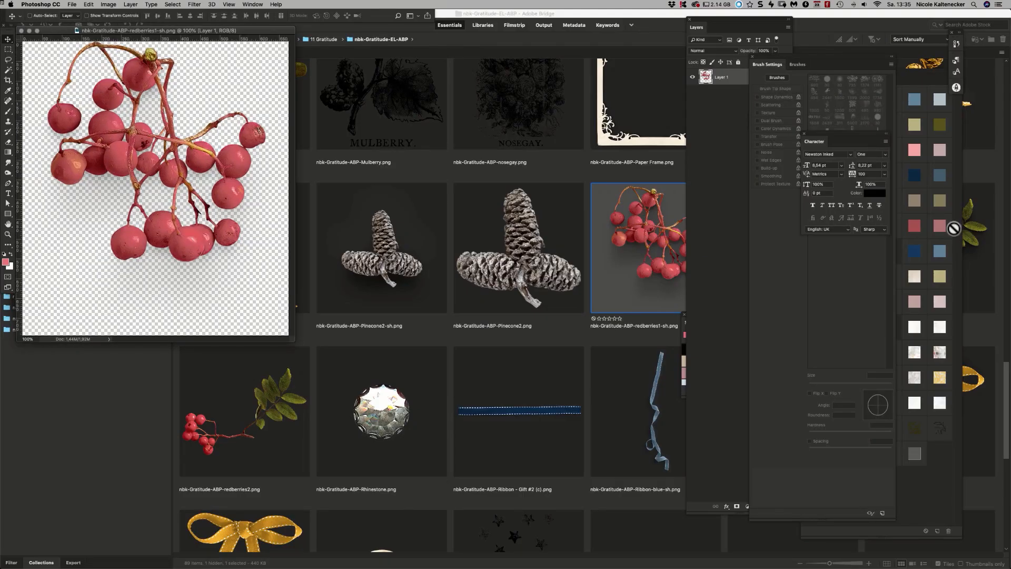
left_click(955, 243)
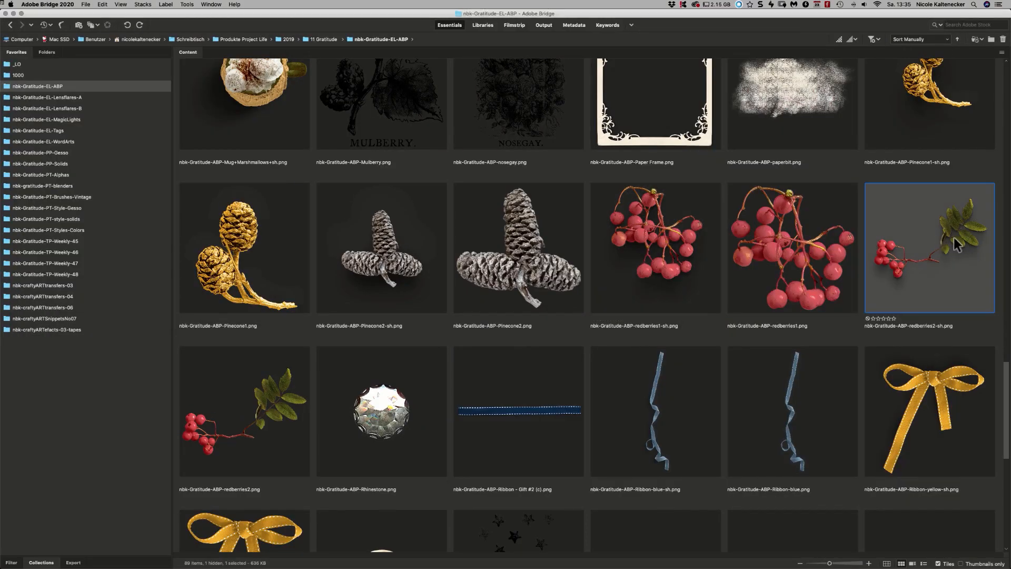
double_click(956, 243)
Step: Bring the recovered collage to the front, shift its window clear of the berries image, and save the collage
left_click(253, 4)
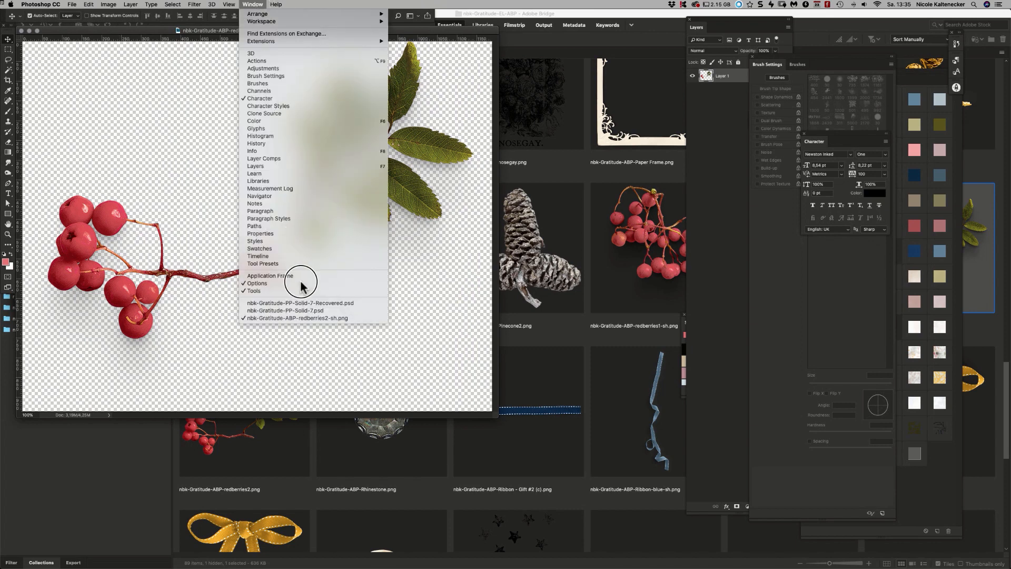
left_click(327, 303)
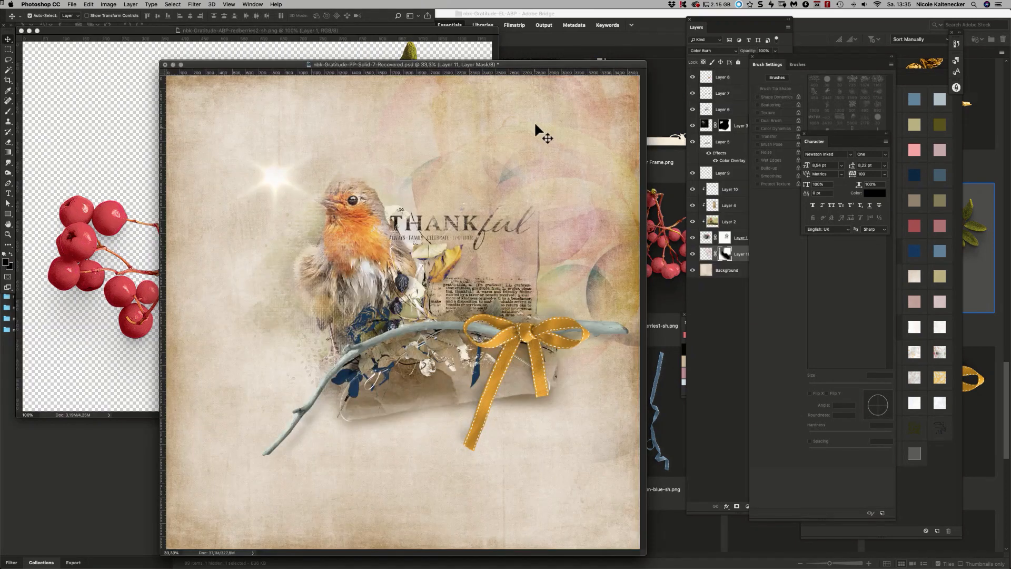
left_click_drag(519, 65, 587, 55)
key("super+s")
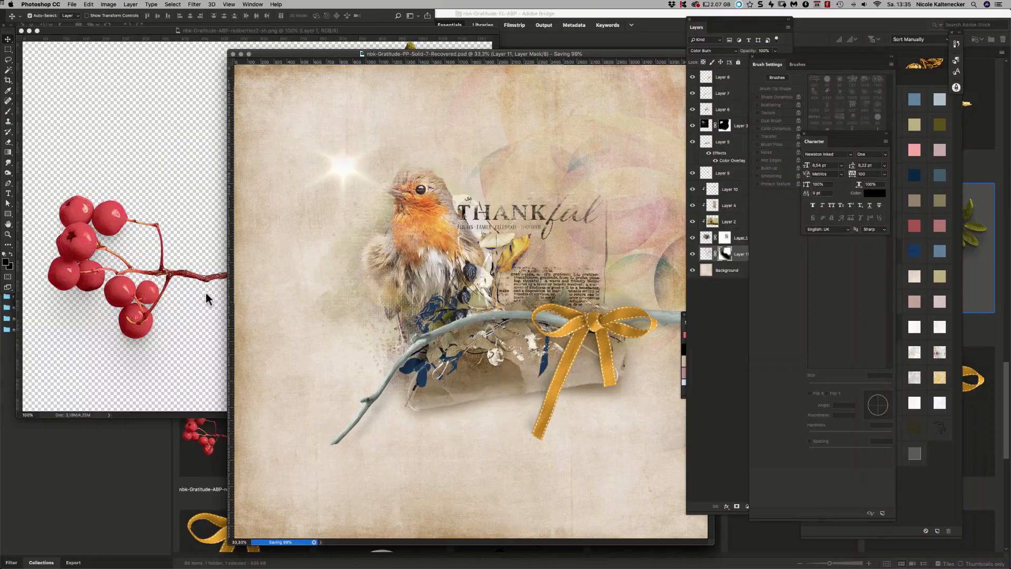
Step: Copy the red berry sprig into the collage and move its layer directly below the ribbon bow layer
left_click(147, 285)
left_click_drag(152, 292, 653, 311)
left_click_drag(737, 255, 745, 86)
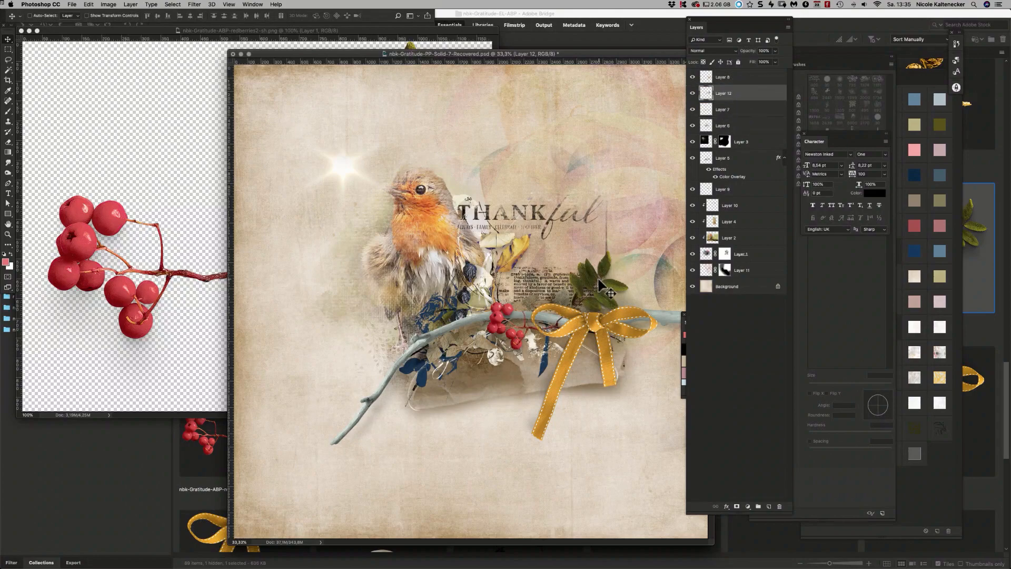
Step: Rotate the berry sprig counterclockwise by about 26°, position it behind the bow on the stick, and close the berries source image
left_click_drag(600, 287, 633, 284)
left_click_drag(604, 297, 603, 287)
key("ctrl+t")
left_click_drag(654, 214, 582, 211)
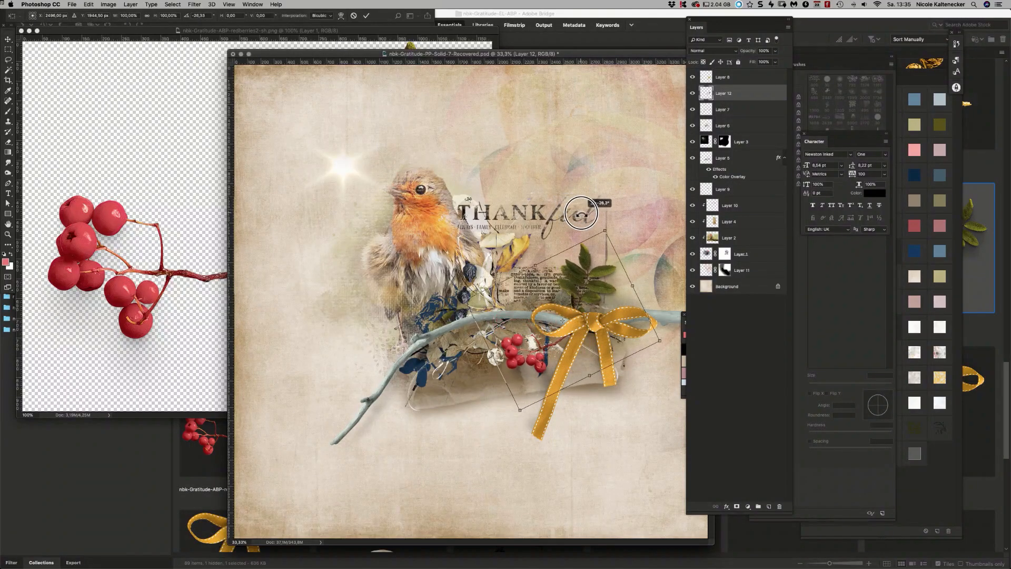
mouse_move(584, 297)
left_mouse_down()
mouse_move(593, 282)
mouse_move(591, 296)
left_mouse_up()
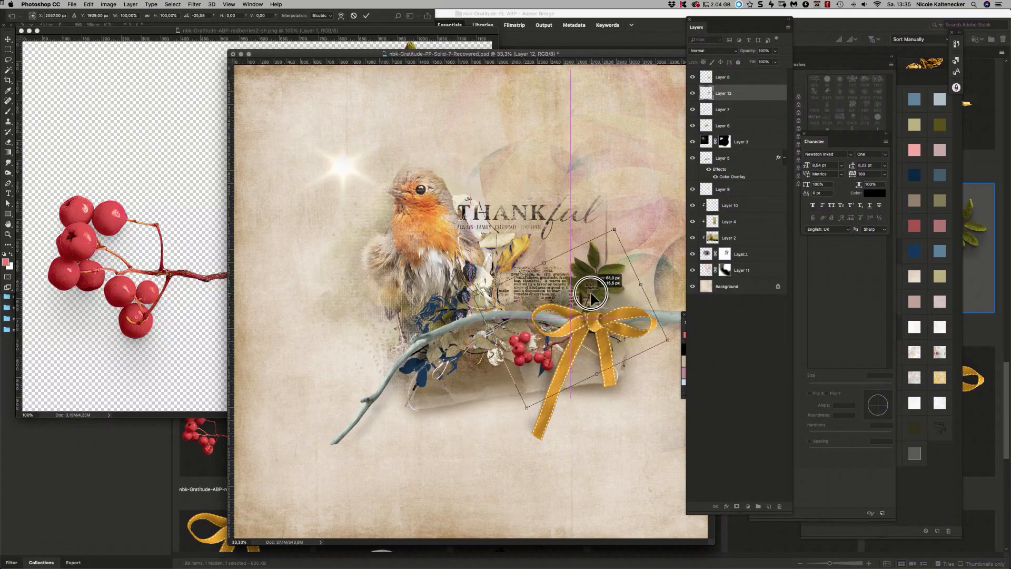
key("Return")
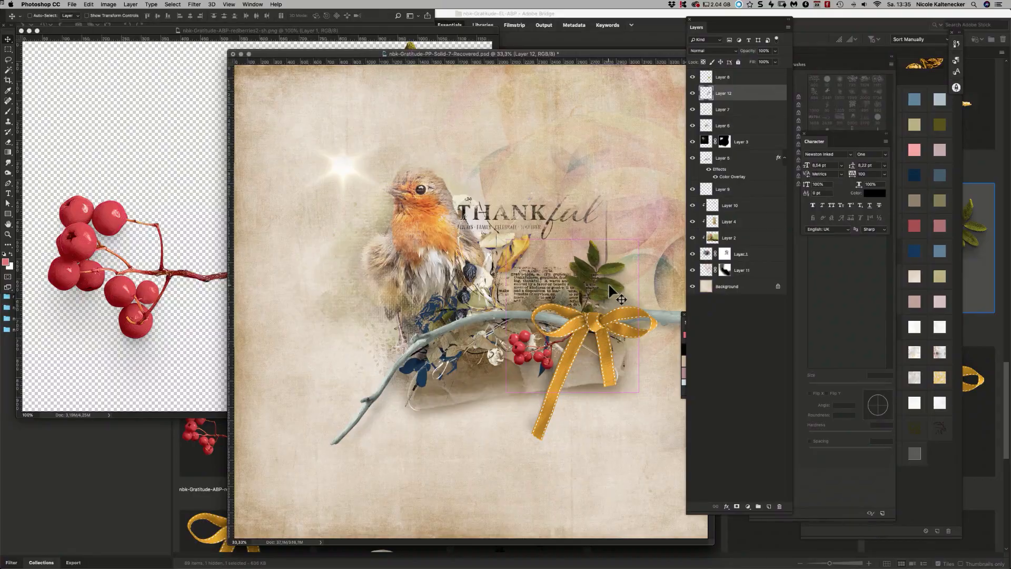
left_click(173, 274)
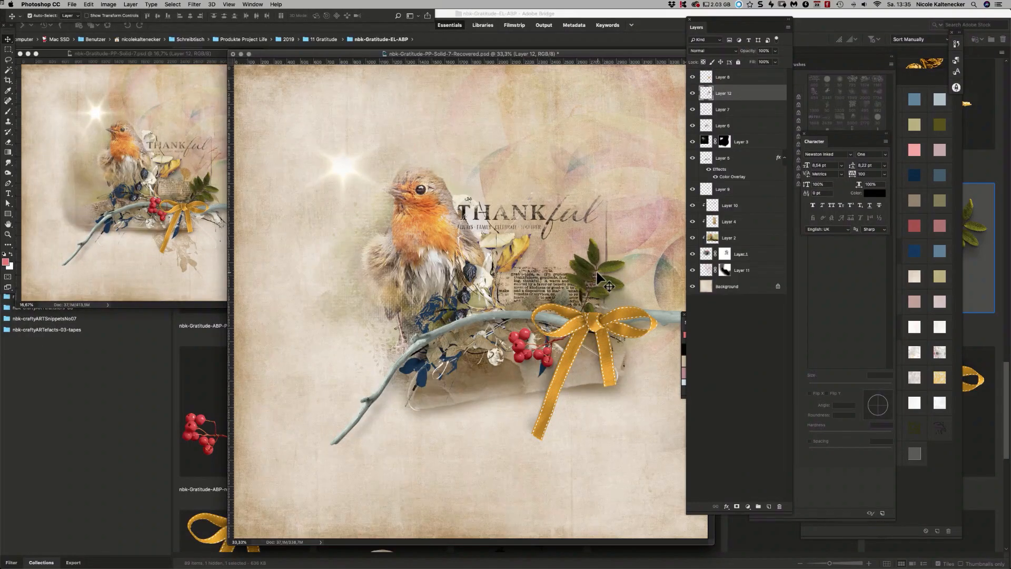
Step: Rotate the berry sprig clockwise by about 12° and shift it so its leaves rise behind the bow
key("ctrl+t")
left_click_drag(612, 181, 632, 205)
left_click_drag(592, 296, 596, 296)
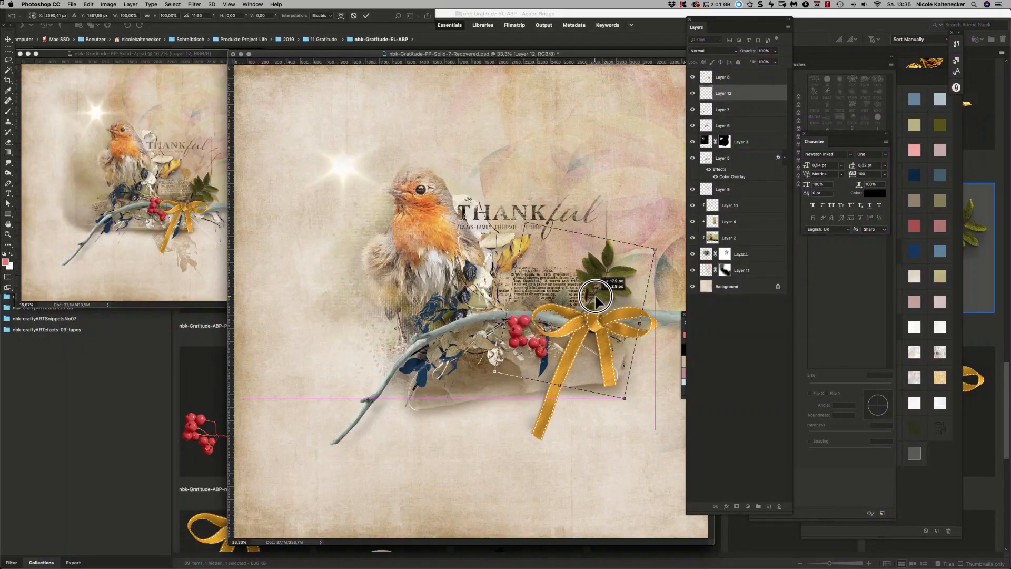
key("Return")
Step: Scale down the yellow ribbon bow and reposition it on the stick between the berries and the leaves
left_click(611, 340, "ctrl")
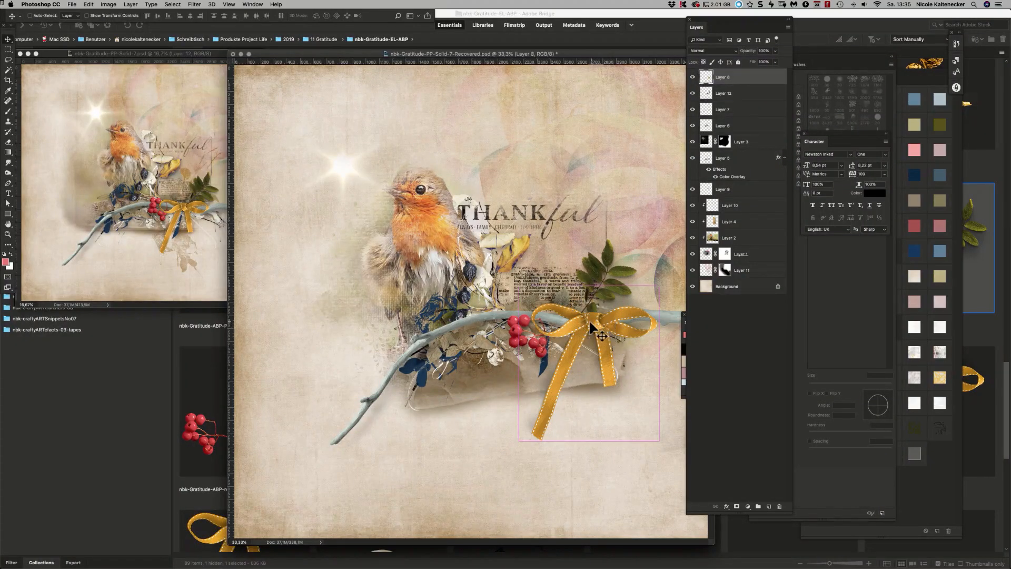
key("ctrl+t")
left_click_drag(518, 286, 534, 302)
left_click_drag(600, 329, 579, 317)
key("Return")
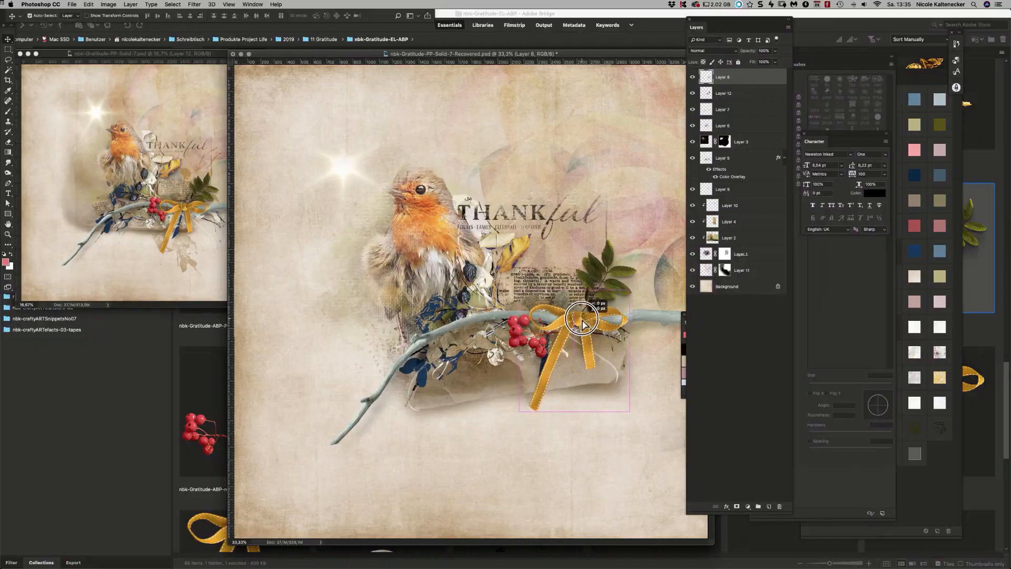
Step: Find the floral stamp nbk-Gratitude-PT-Brushes-Vintage-14.png in the nbk-Gratitude-PT-Brushes-Vintage folder in Bridge and open it in Photoshop
left_click(211, 187)
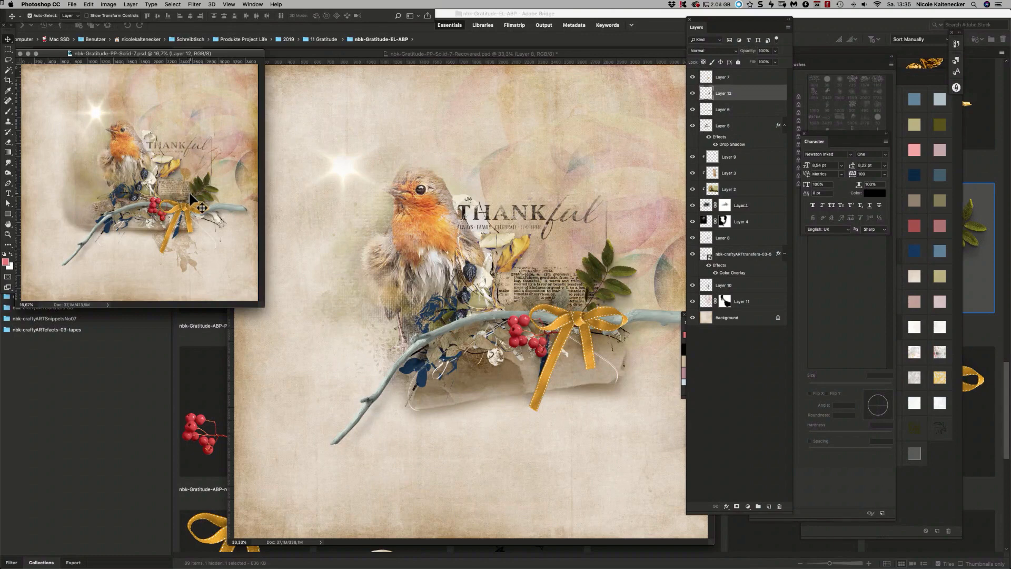
left_click(140, 449)
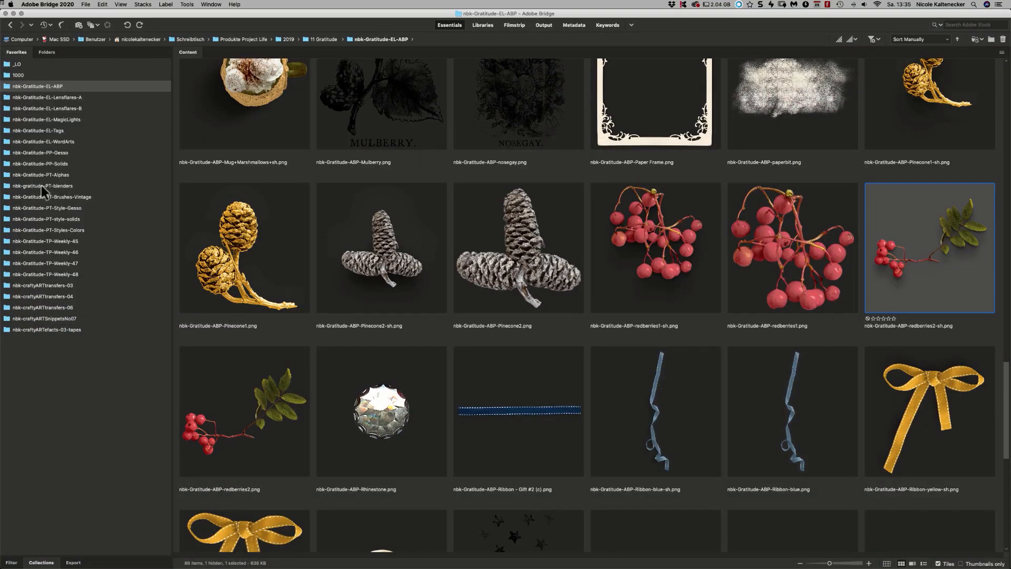
left_click(78, 198)
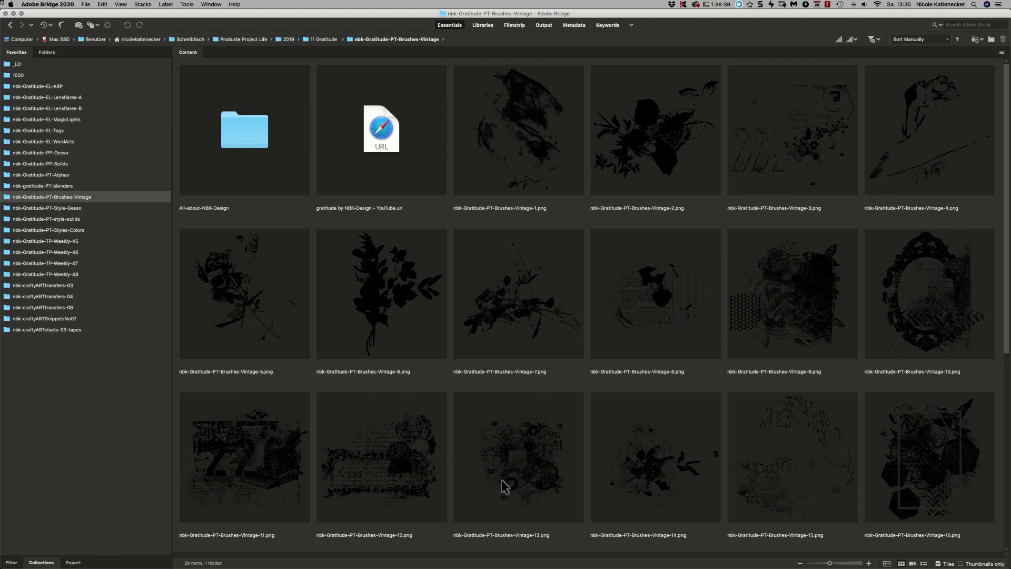
left_click(583, 435)
left_click(691, 441)
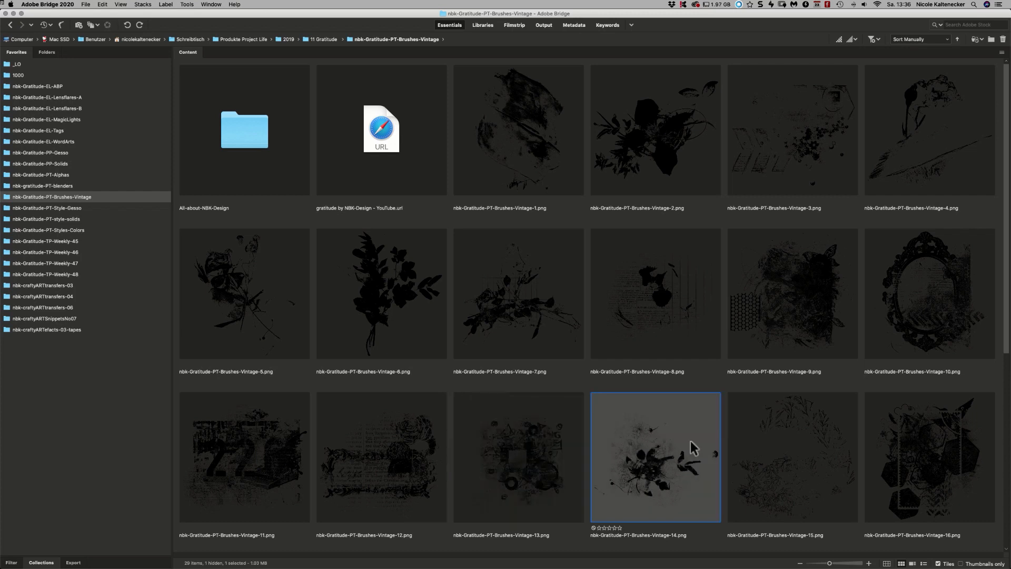
key("space")
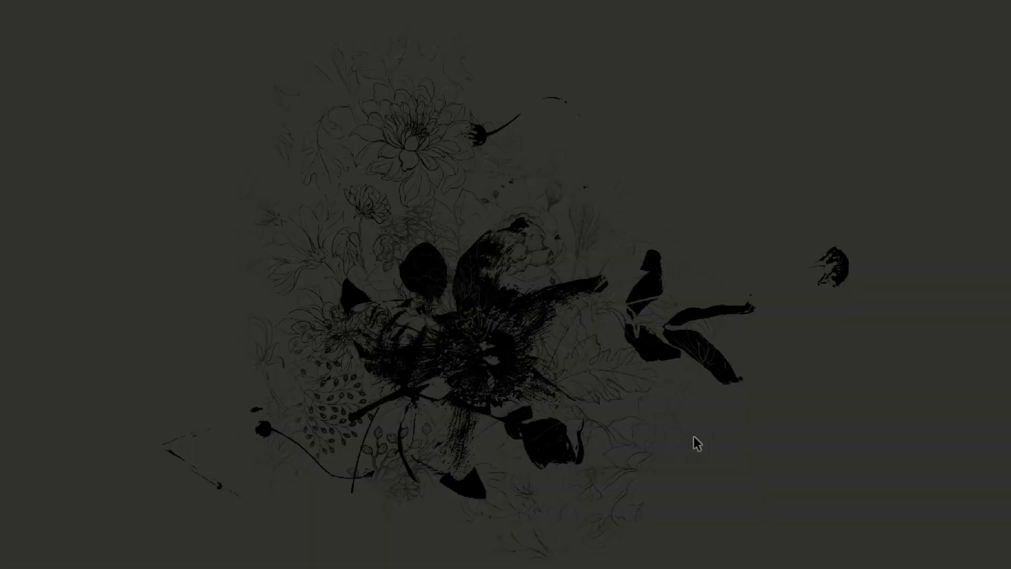
key("space")
double_click(654, 478)
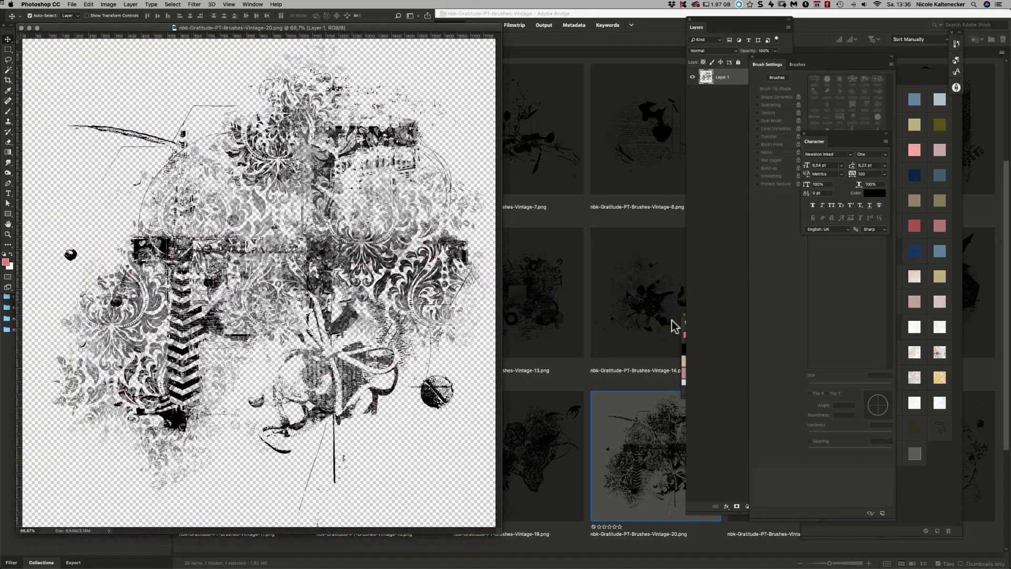
left_click(674, 323)
left_click(648, 354)
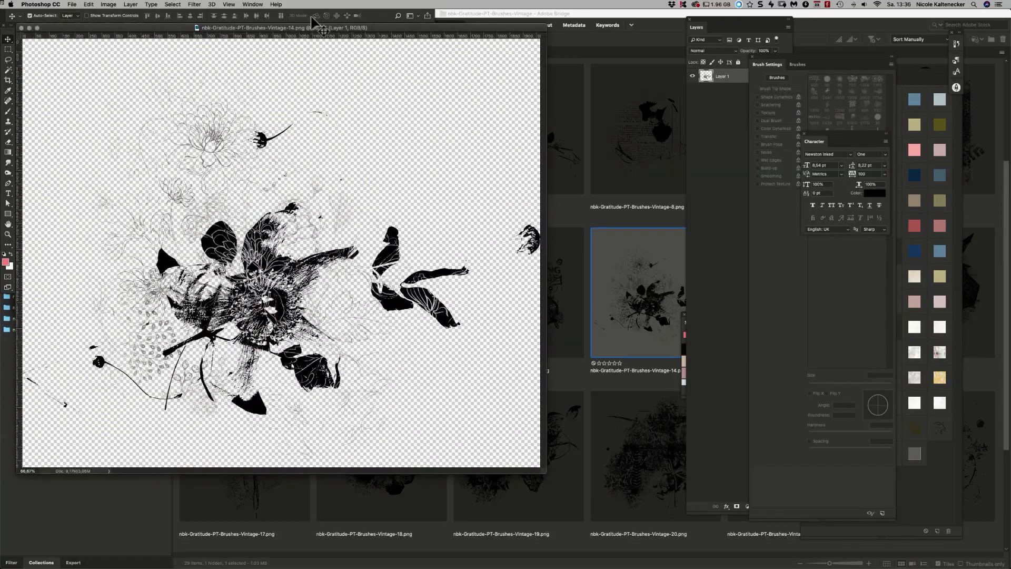
Step: Copy the floral stamp into the recovered collage, place it over the lower cluster, and move its layer directly above Layer 11
left_click(253, 4)
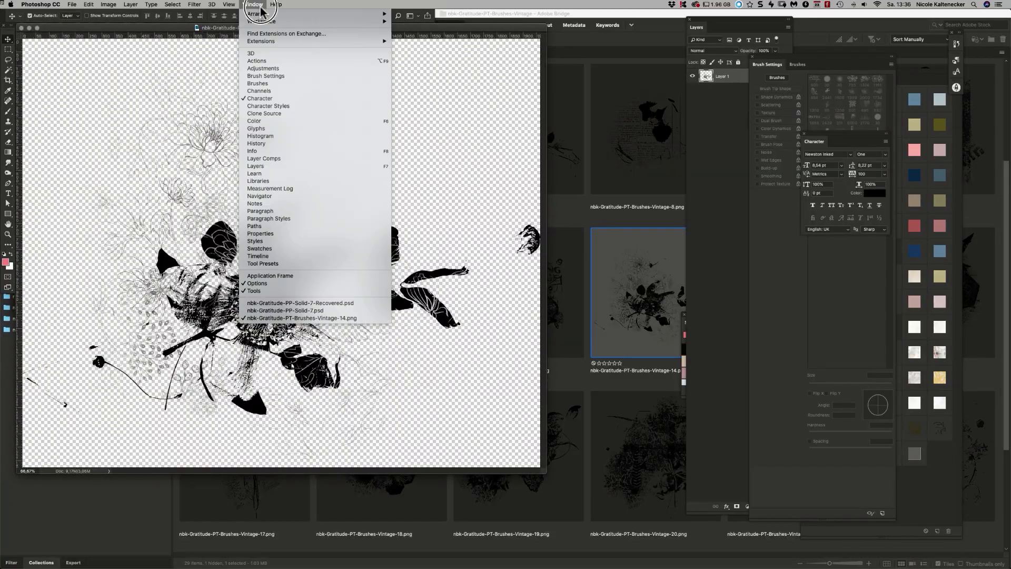
left_click(316, 303)
left_click(208, 271)
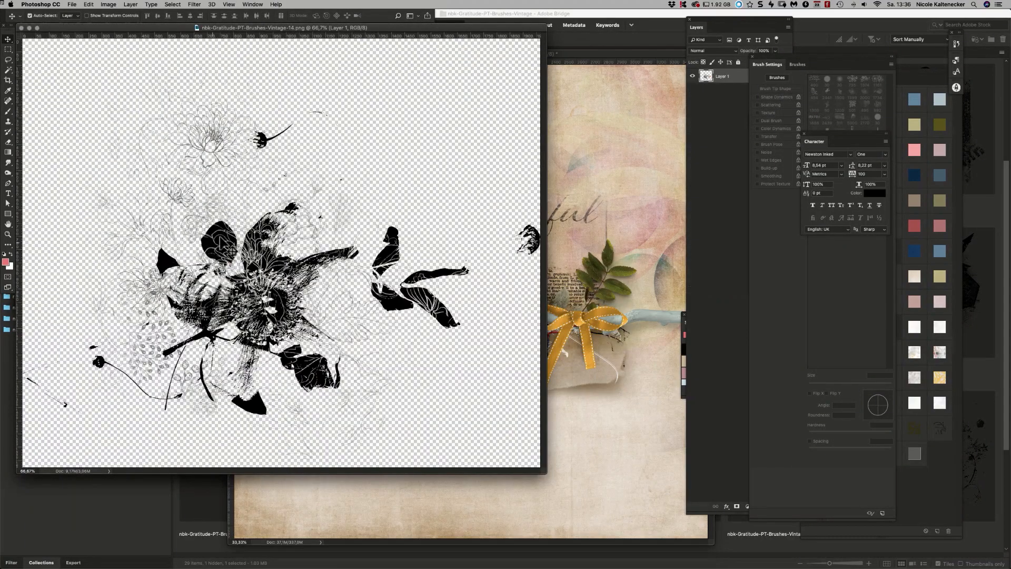
key("super+w")
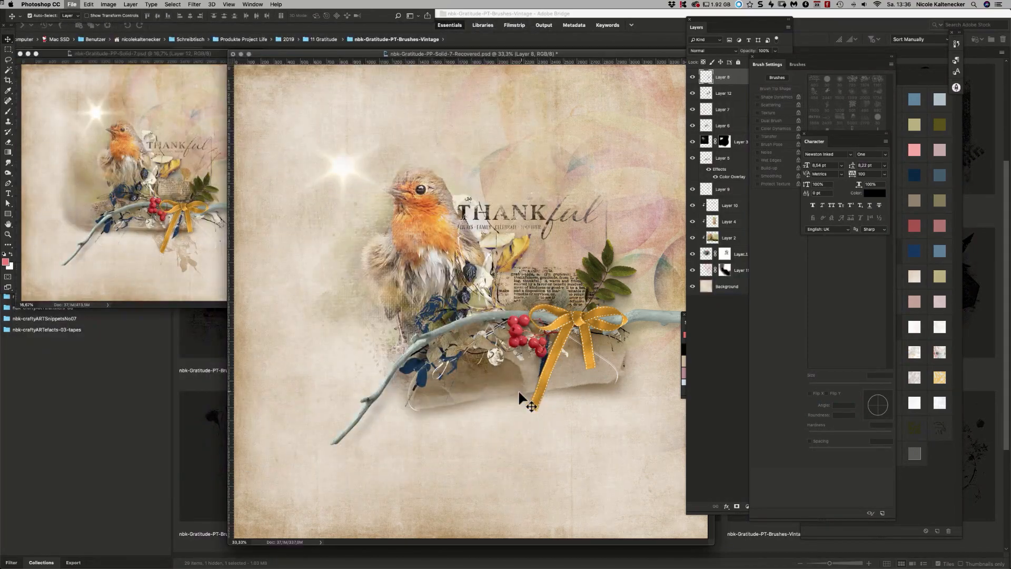
key("super+v")
mouse_move(463, 316)
left_mouse_down()
mouse_move(550, 357)
mouse_move(524, 363)
left_mouse_up()
left_click_drag(615, 55, 533, 41)
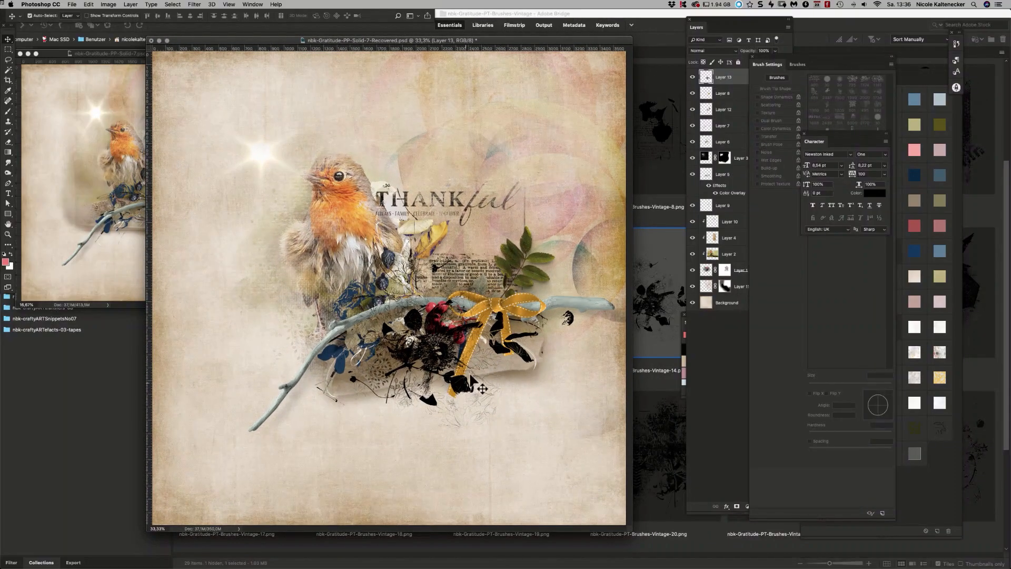
left_click_drag(743, 77, 749, 275)
Step: Rotate the floral stamp by about 178° and position it beneath the bow and the thin end of the stick
key("ctrl+t")
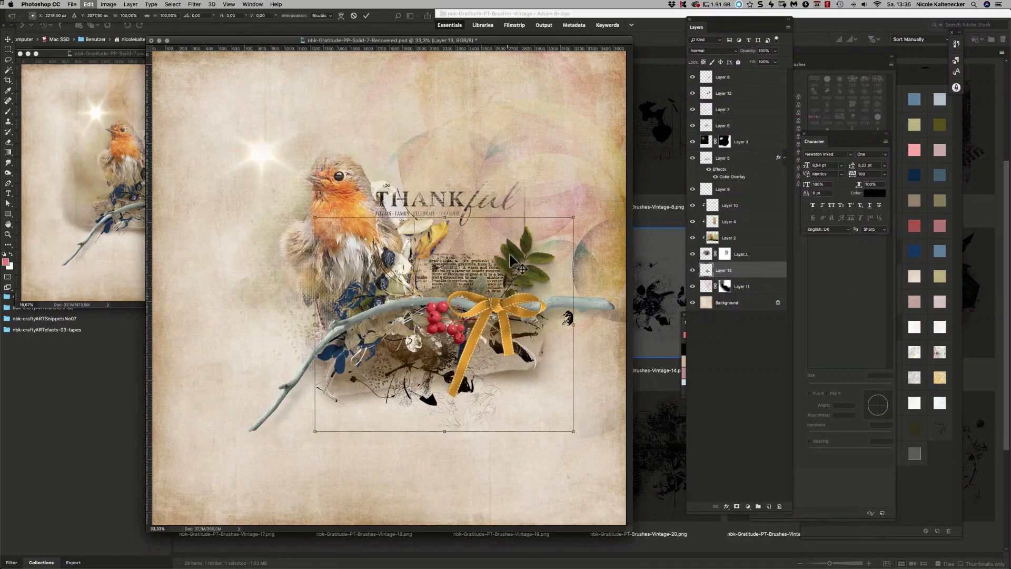
left_click_drag(318, 326, 436, 422)
left_click_drag(450, 357, 492, 372)
left_click_drag(573, 131, 568, 201)
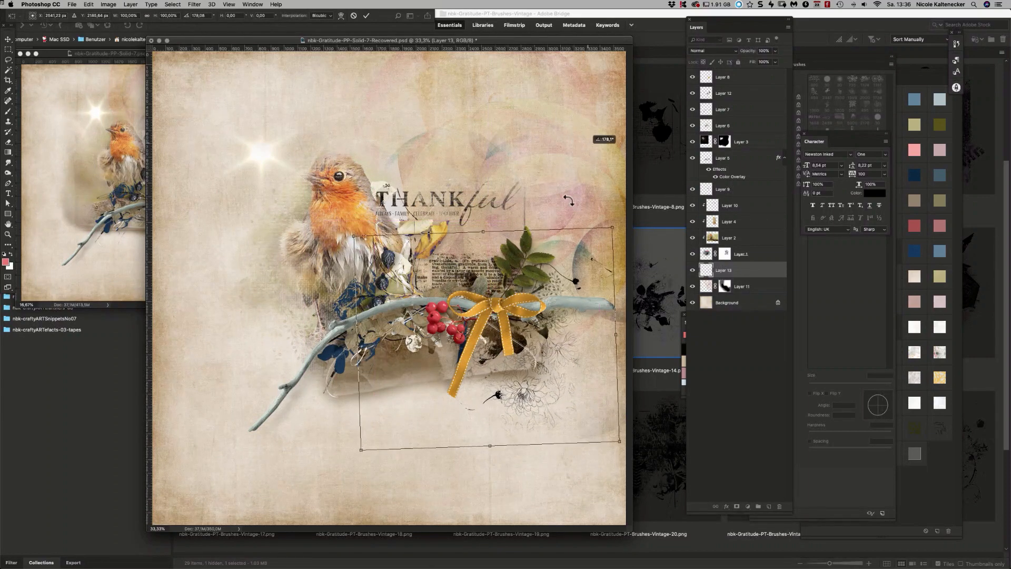
double_click(525, 325)
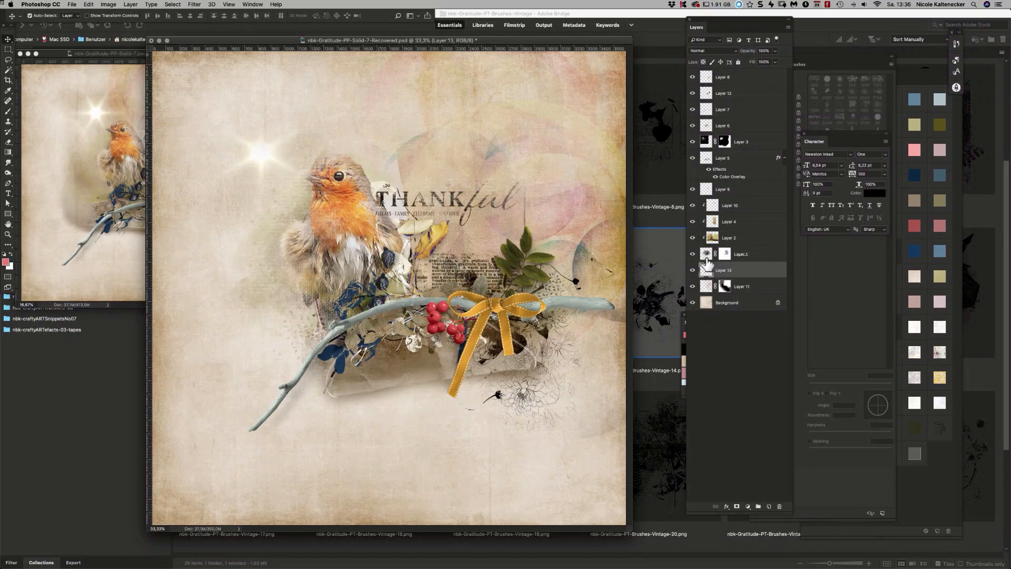
Step: Nudge the floral stamp slightly down and set its blend mode to Multiply
left_click_drag(549, 353, 555, 365)
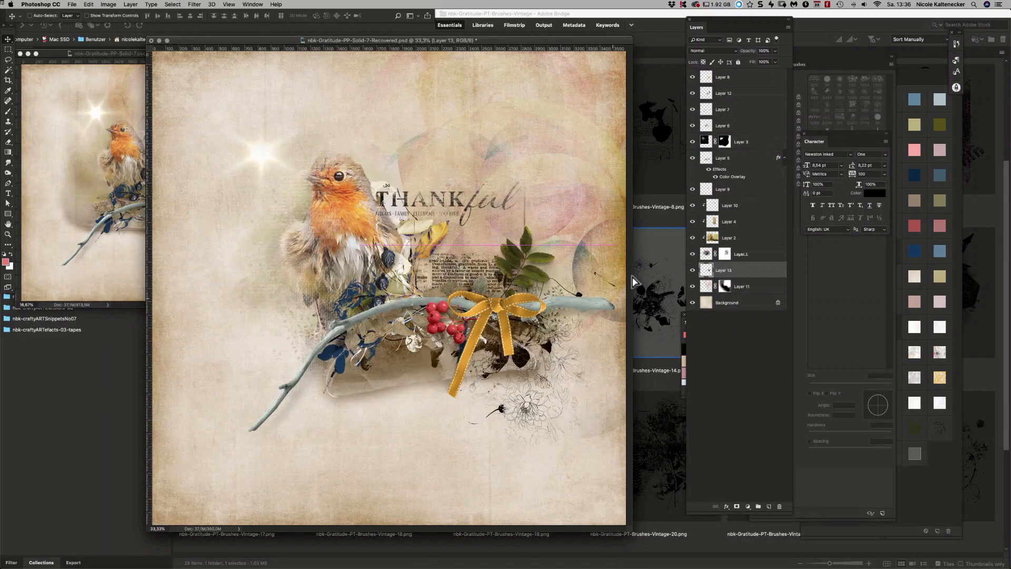
left_click(713, 51)
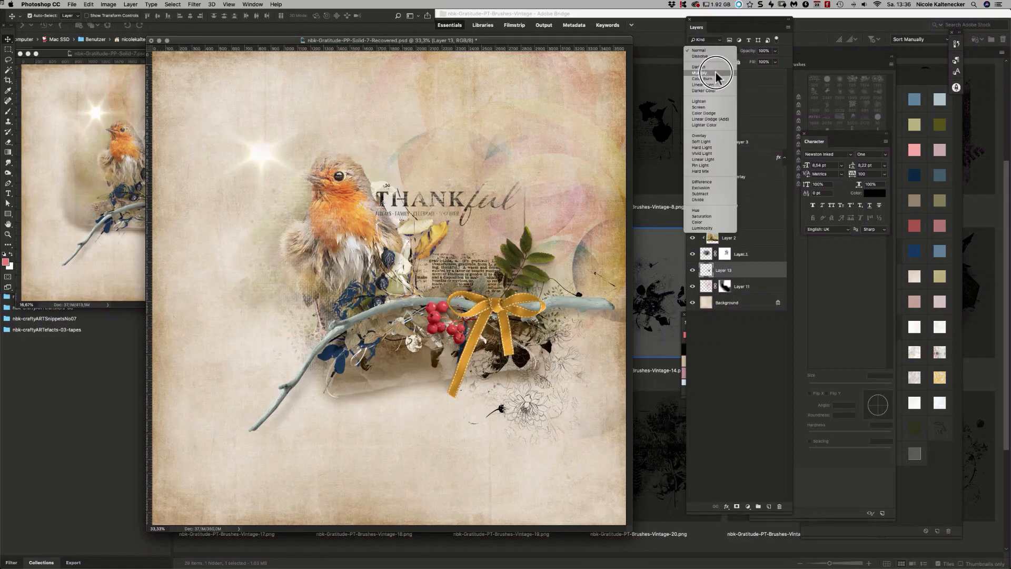
left_click(715, 71)
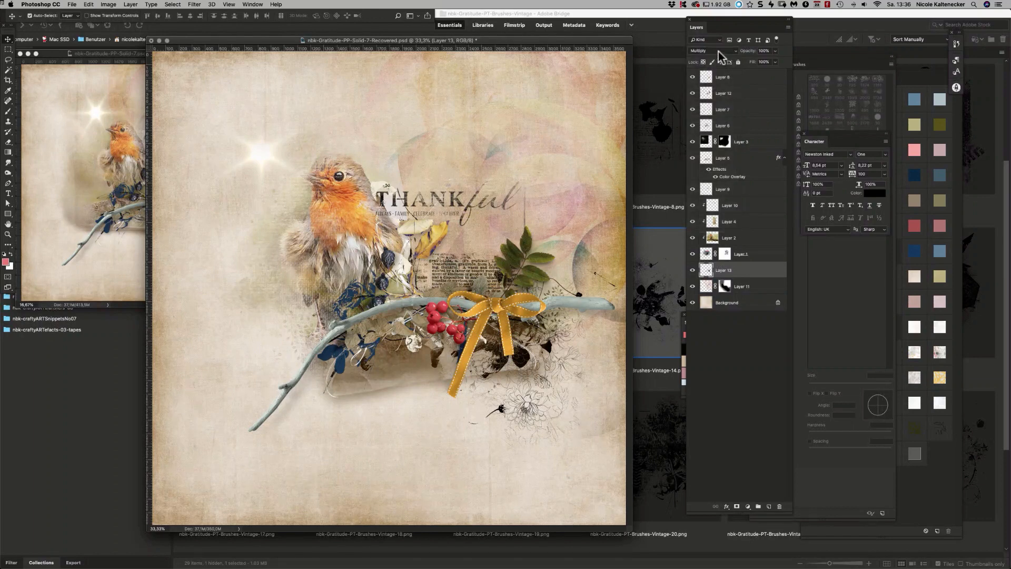
Step: Change the floral stamp's blend mode to Overlay
left_click(713, 51)
left_click(714, 55)
left_click(717, 50)
left_click(716, 51)
left_click(716, 50)
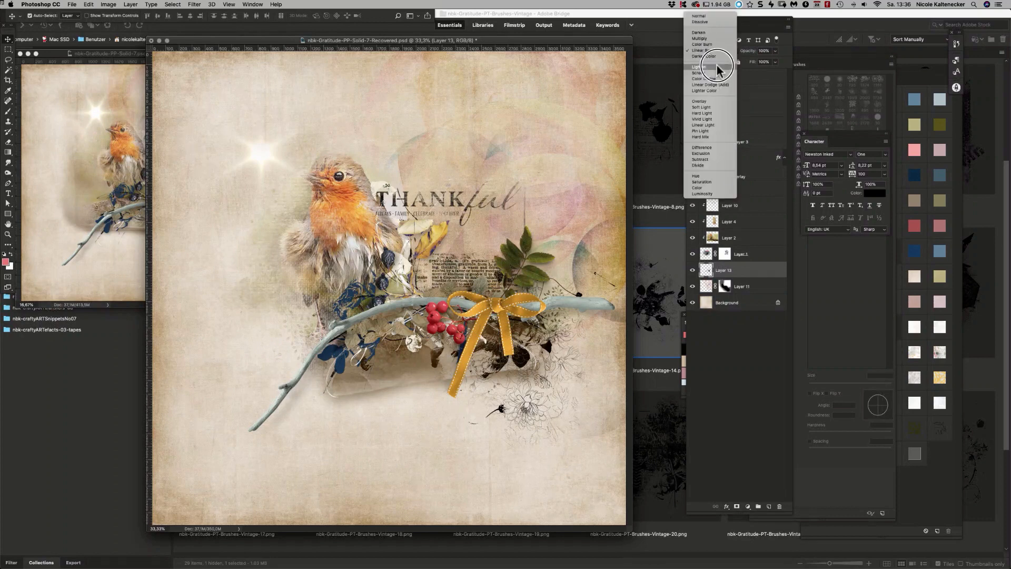
left_click(730, 102)
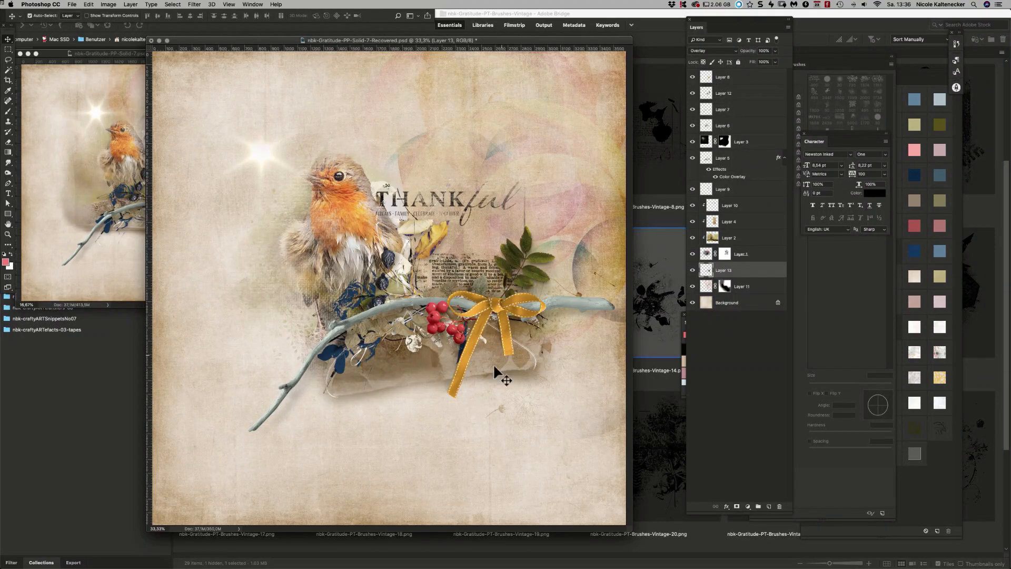
Step: Move the floral stamp up and to the right so it sits behind the bow and the right end of the stick
left_click_drag(494, 366, 553, 345)
left_click_drag(574, 41, 574, 44)
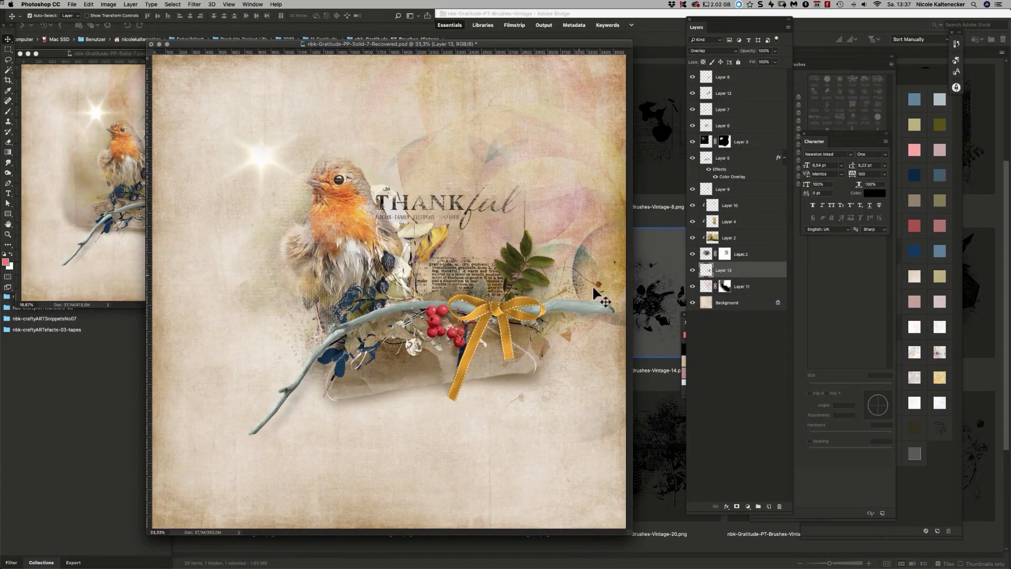
left_click_drag(533, 354, 553, 328)
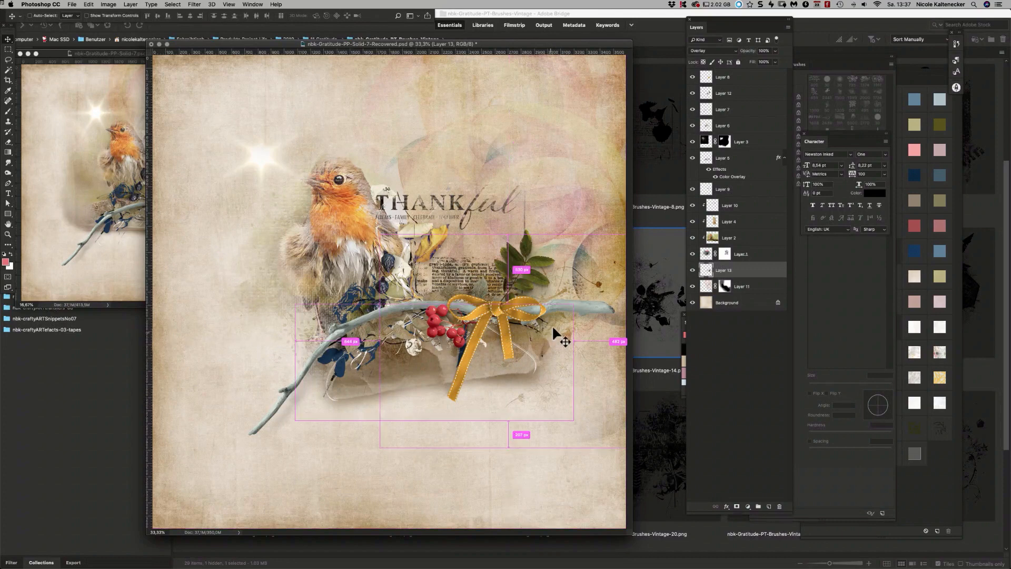
left_click_drag(585, 298, 577, 302)
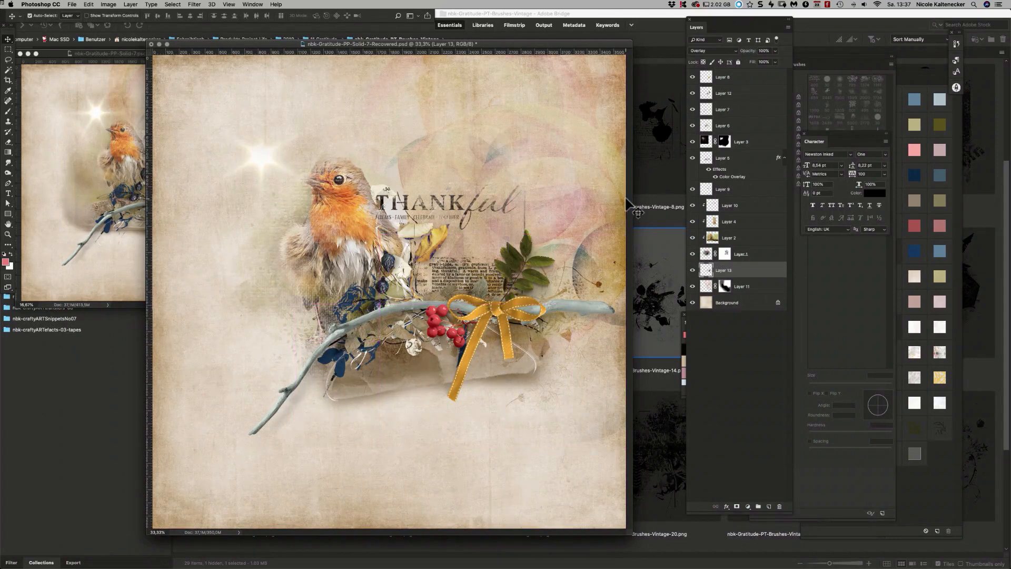
Step: Check the earlier reference layout, then find nbk-Gratitude-PT-Brushes-Vintage-18.png in Bridge and open it in Photoshop
left_click(93, 182)
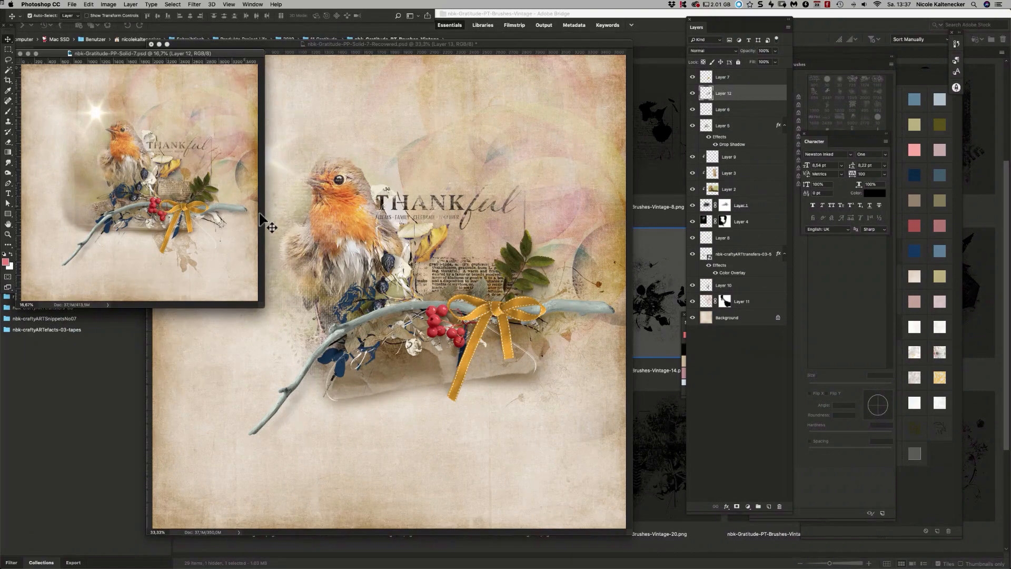
left_click(679, 358)
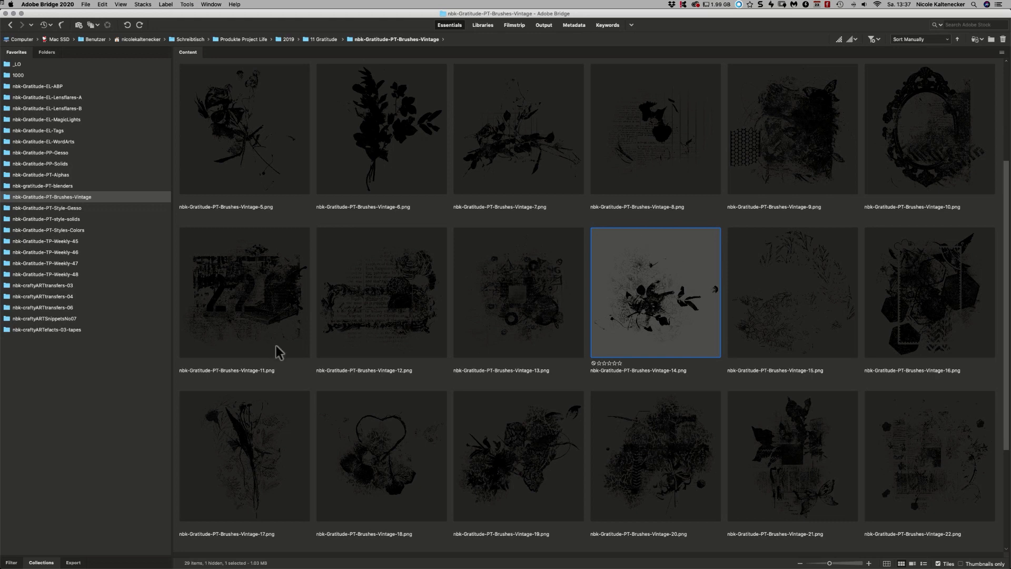
left_click(423, 452)
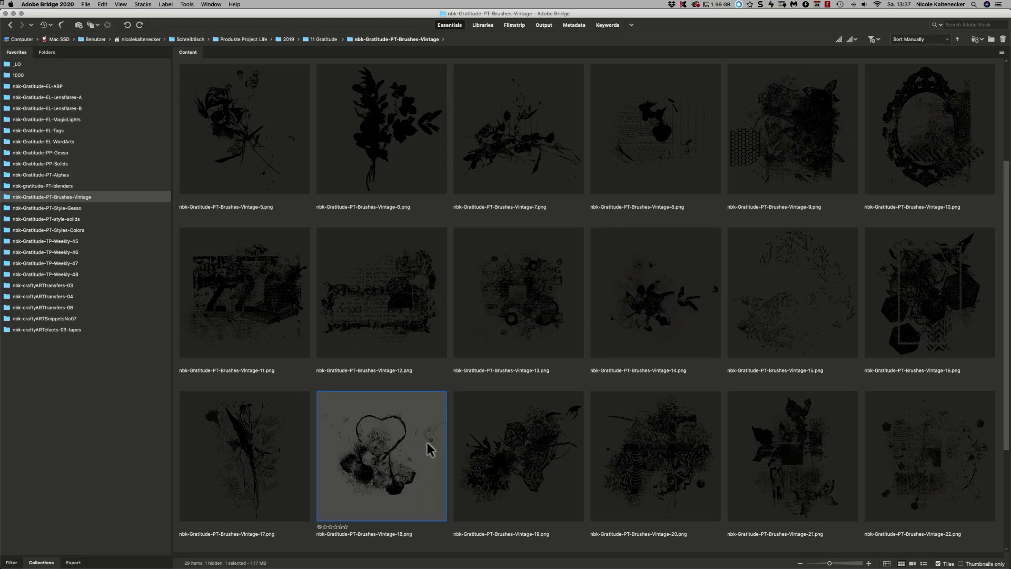
double_click(410, 441)
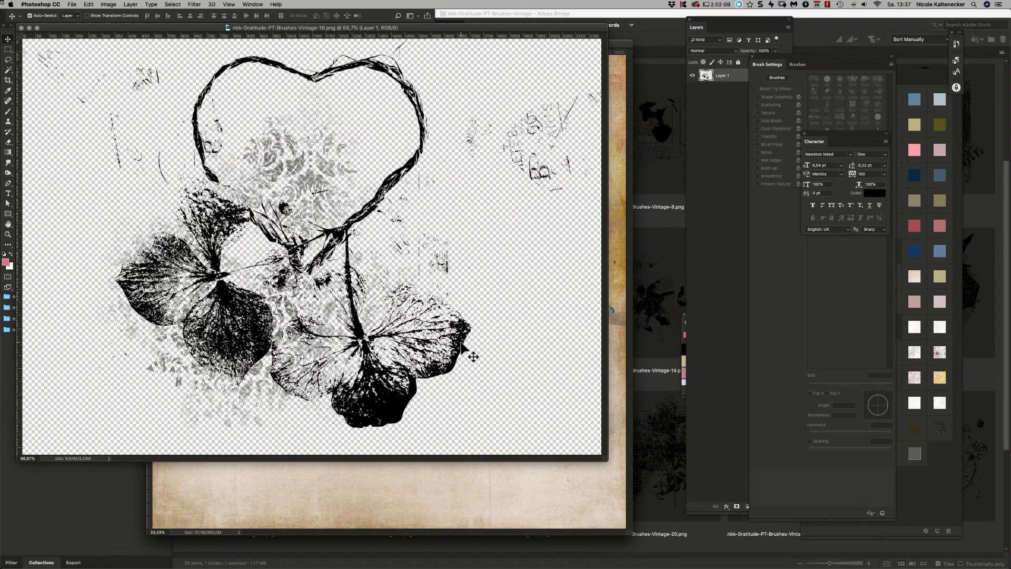
Step: Copy the heart-and-petals stamp into the collage below the bird, directly above the Background layer, and set its blend mode to Overlay
mouse_move(462, 344)
left_mouse_down()
mouse_move(478, 496)
mouse_move(416, 385)
mouse_move(404, 337)
mouse_move(390, 343)
left_mouse_up()
left_click_drag(733, 266, 747, 311)
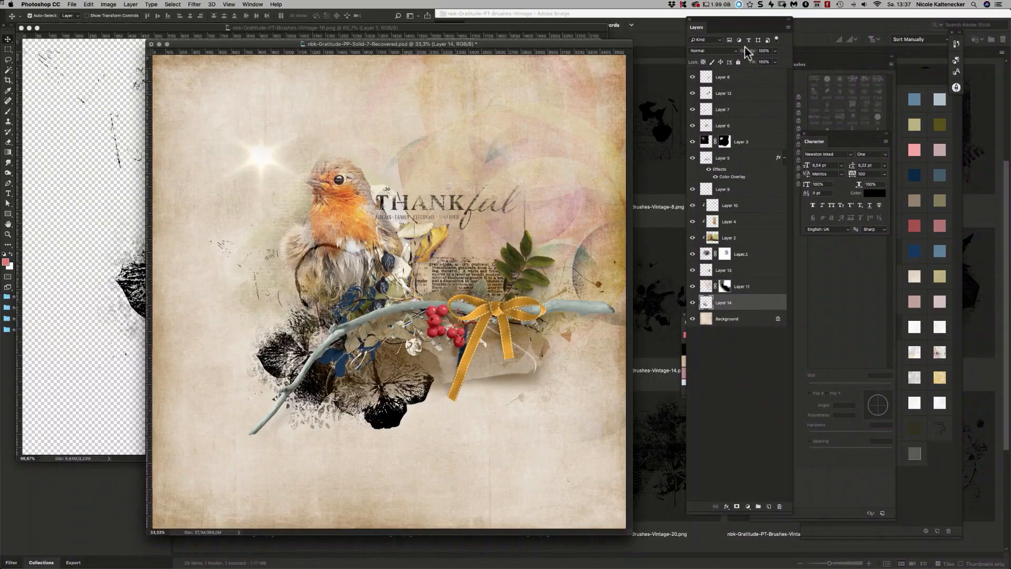
left_click(718, 52)
left_click(714, 145)
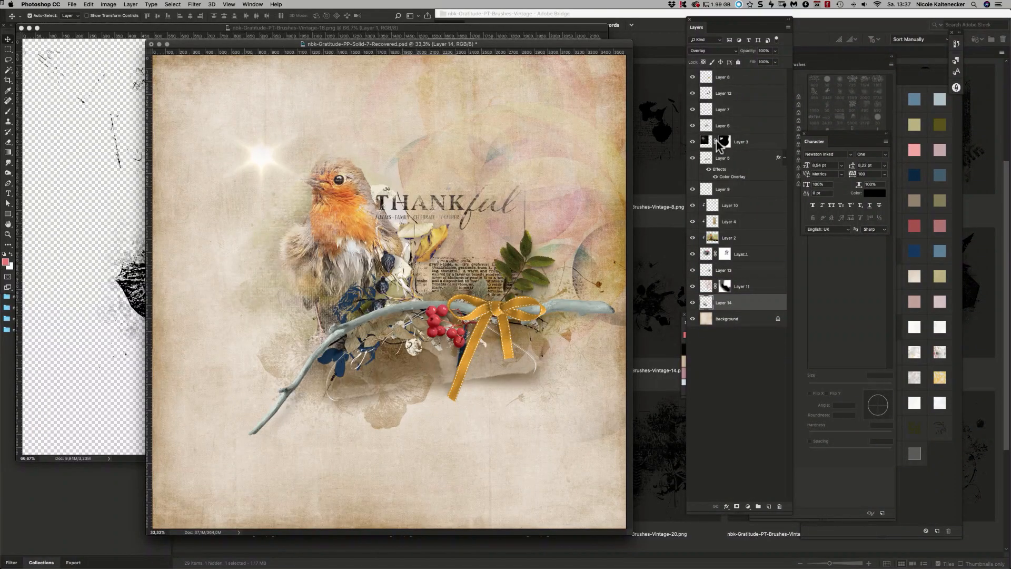
mouse_move(414, 381)
left_mouse_down()
mouse_move(403, 373)
mouse_move(404, 387)
left_mouse_up()
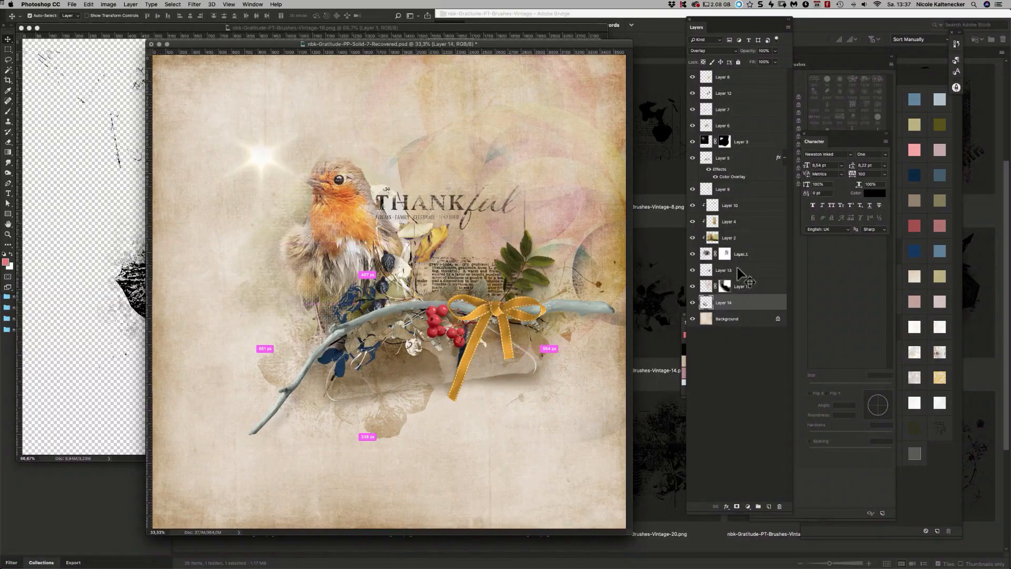
Step: Add a layer mask to the heart-and-petals stamp and choose the Soft Round Pressure Opacity brush
left_click(736, 506)
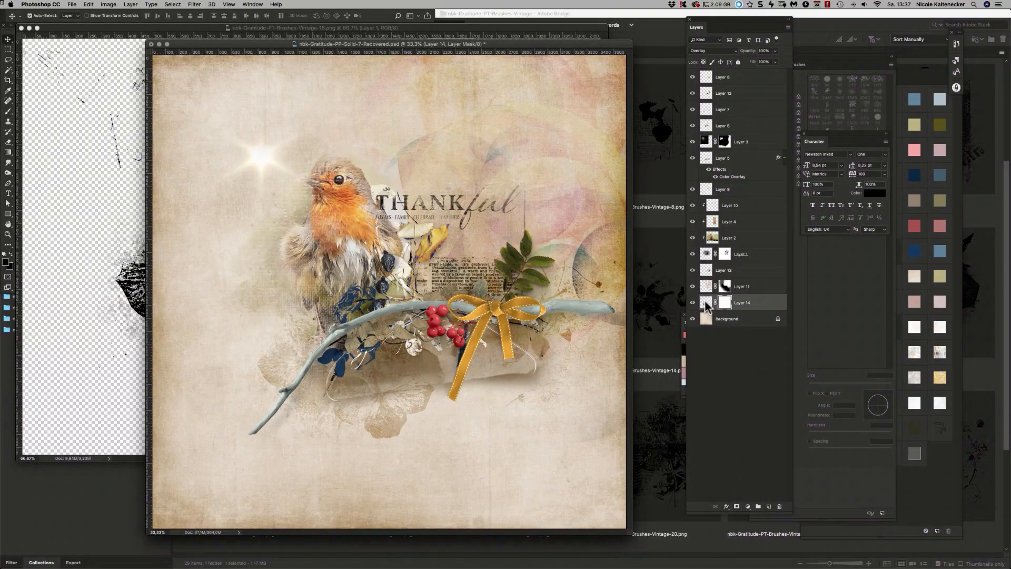
left_click(7, 113)
right_click(789, 182)
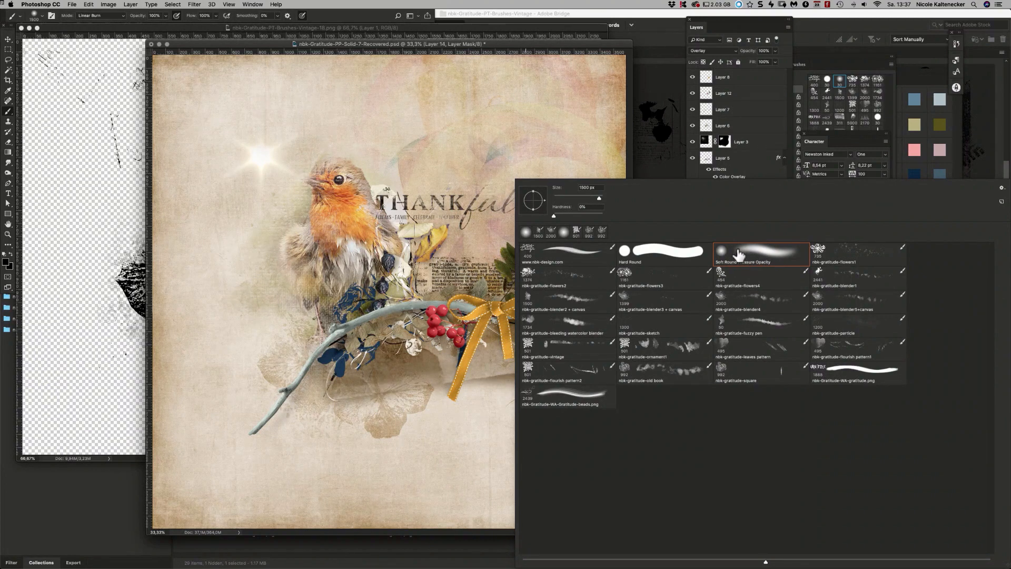
left_click(545, 43)
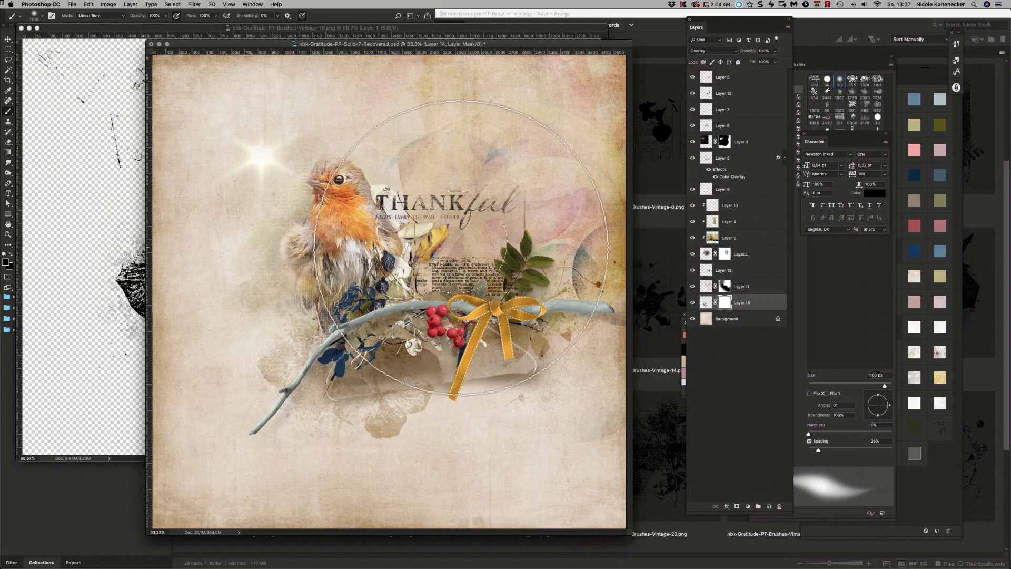
Step: Paint black on the stamp's mask with a 400 px soft brush to hide the parts around the torn paper beneath the stick
key("bracketleft")
key("bracketleft")
key("bracketleft")
key("bracketleft")
key("bracketleft")
key("bracketleft")
key("bracketleft")
key("bracketleft")
key("bracketleft")
key("bracketleft")
key("bracketleft")
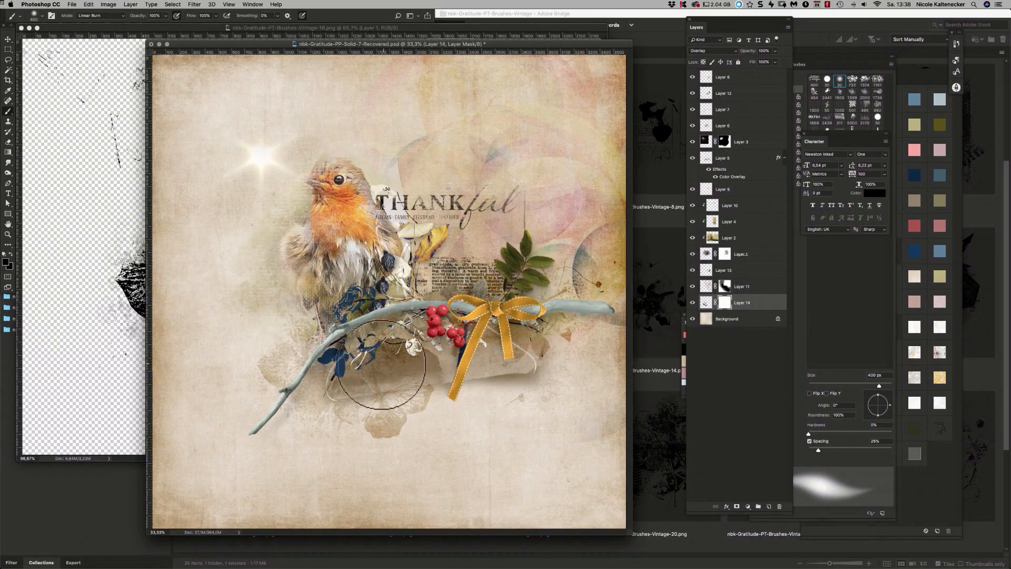
mouse_move(364, 372)
left_mouse_down()
mouse_move(406, 372)
mouse_move(395, 383)
mouse_move(395, 372)
mouse_move(425, 359)
mouse_move(410, 379)
mouse_move(429, 359)
mouse_move(406, 380)
left_mouse_up()
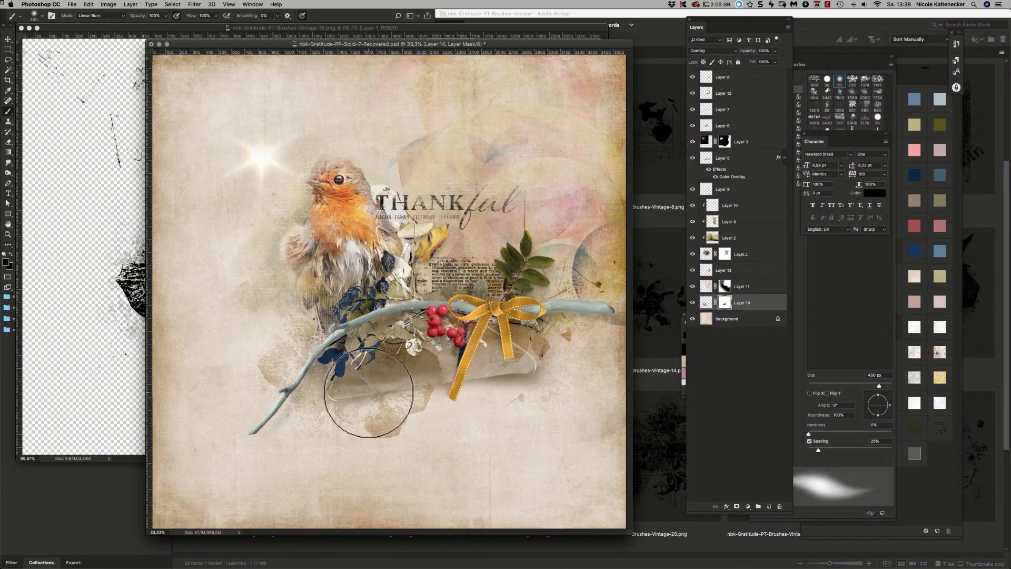
left_click(336, 387)
mouse_move(337, 387)
left_mouse_down()
mouse_move(406, 363)
mouse_move(371, 390)
mouse_move(392, 361)
mouse_move(352, 378)
mouse_move(426, 373)
left_mouse_up()
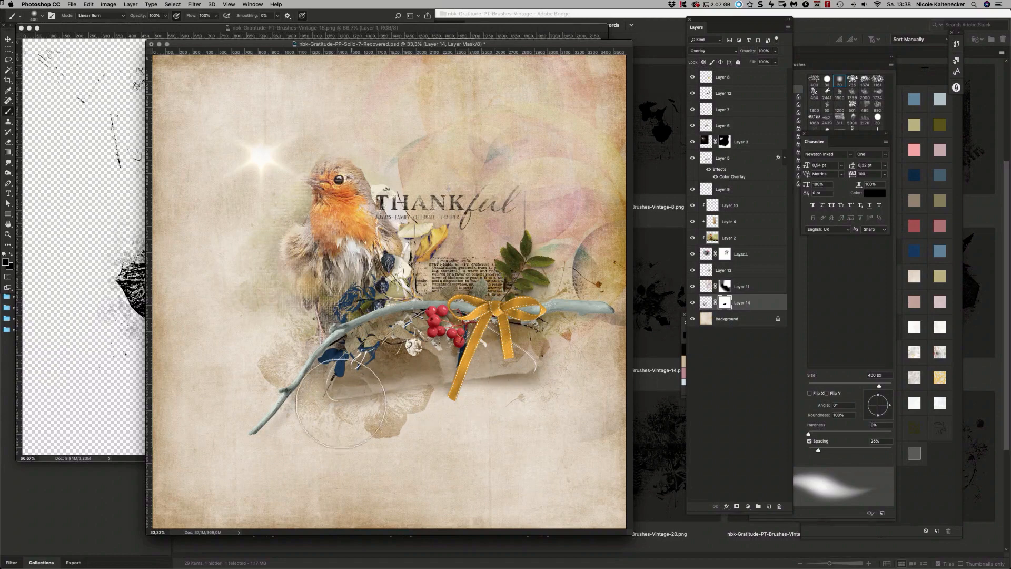
mouse_move(347, 379)
left_mouse_down()
mouse_move(367, 358)
mouse_move(399, 353)
left_mouse_up()
Step: Close the nbk-Gratitude-PT-Brushes-Vintage-18.png document and return to the collage
left_click(101, 321)
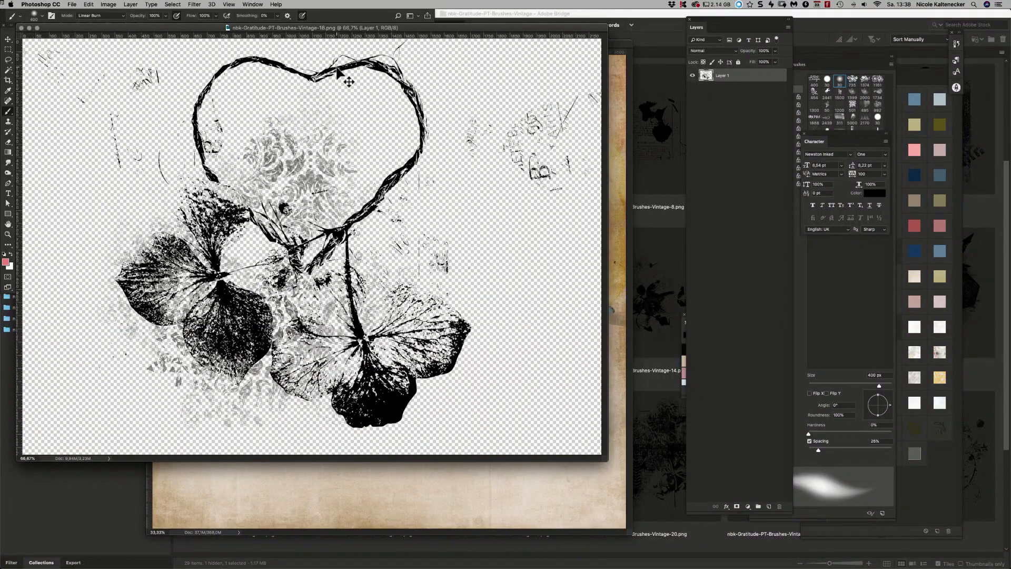
key("super+w")
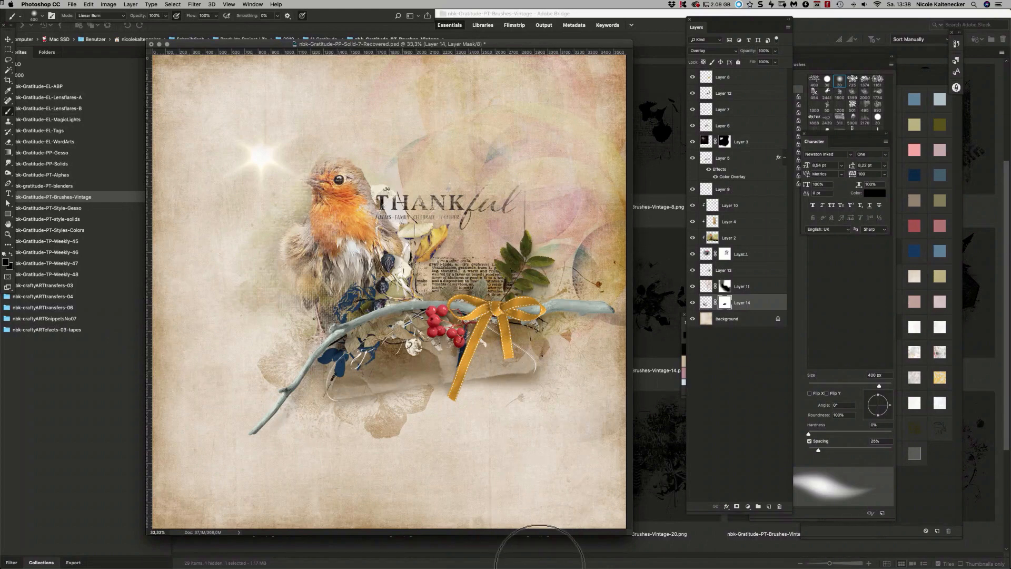
mouse_move(537, 560)
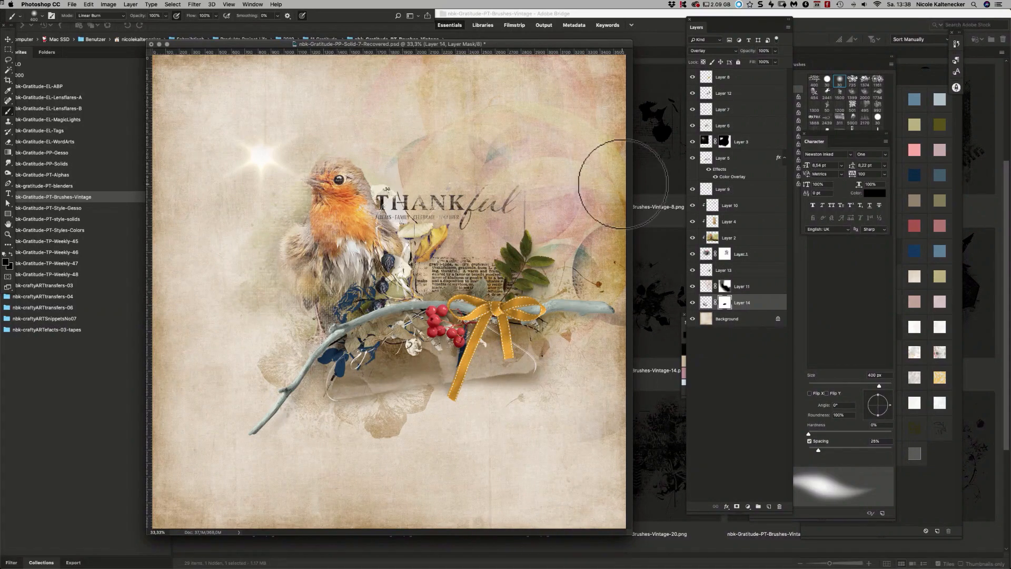